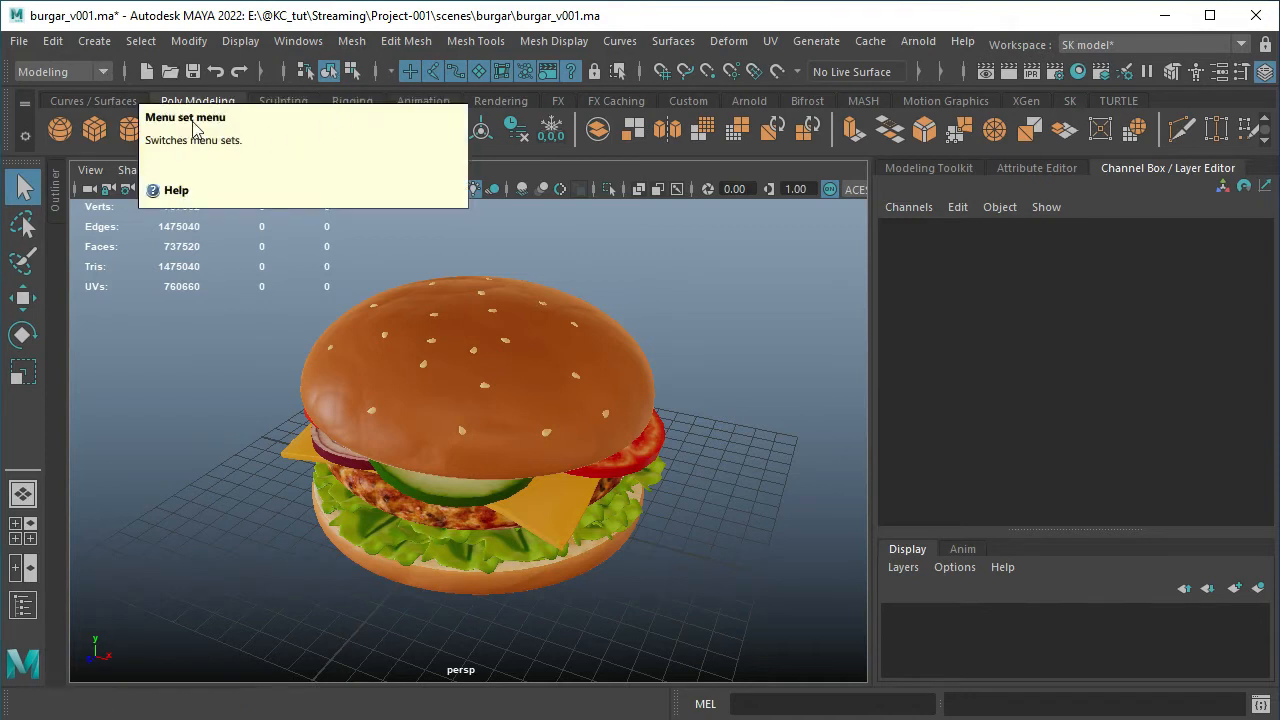
Switch through the Rigging, Animation, FX and Rendering menu sets to compare the menus each one offers
{"action": "left_click", "coordinate": [103, 72]}
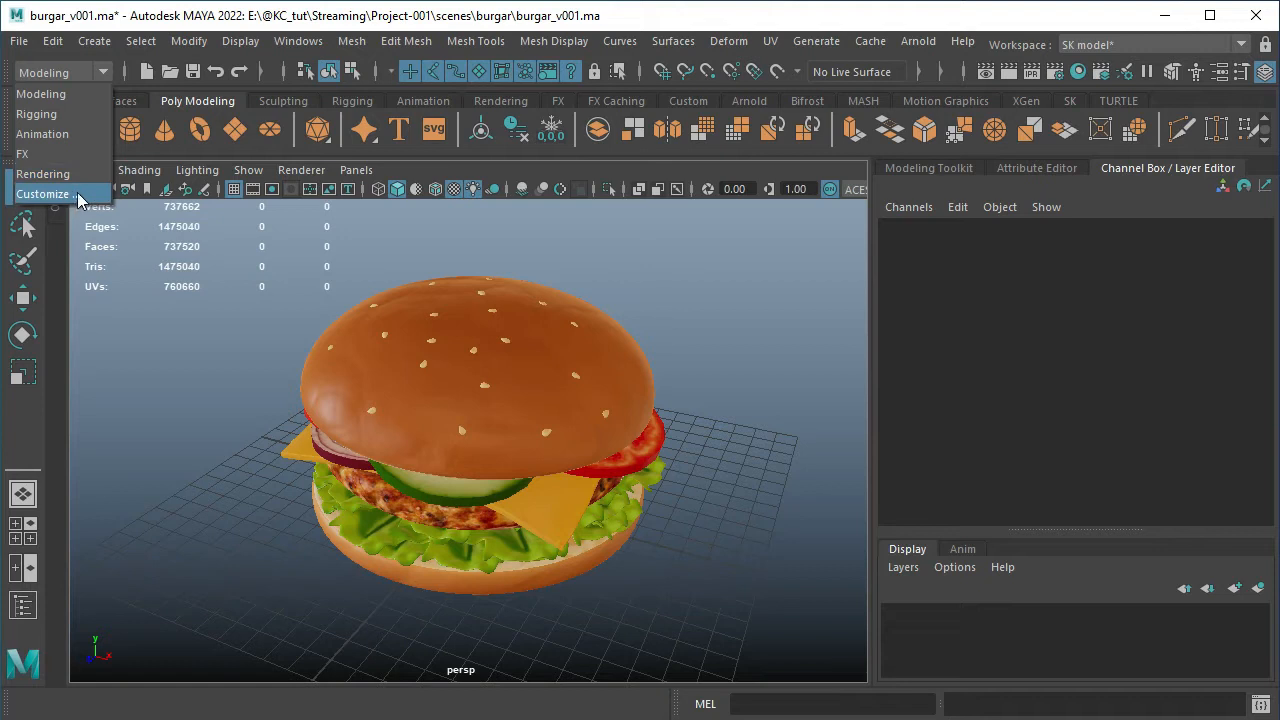
{"action": "left_click", "coordinate": [65, 114]}
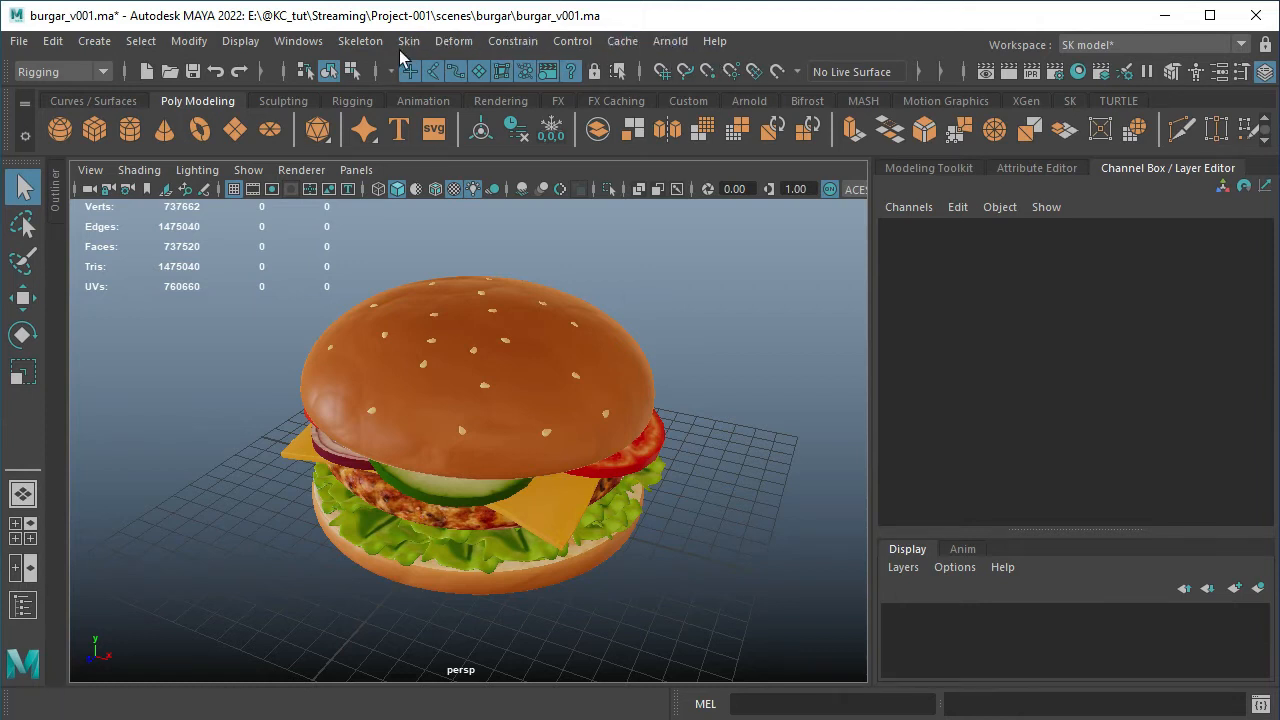
{"action": "left_click", "coordinate": [77, 70]}
{"action": "left_click", "coordinate": [77, 131]}
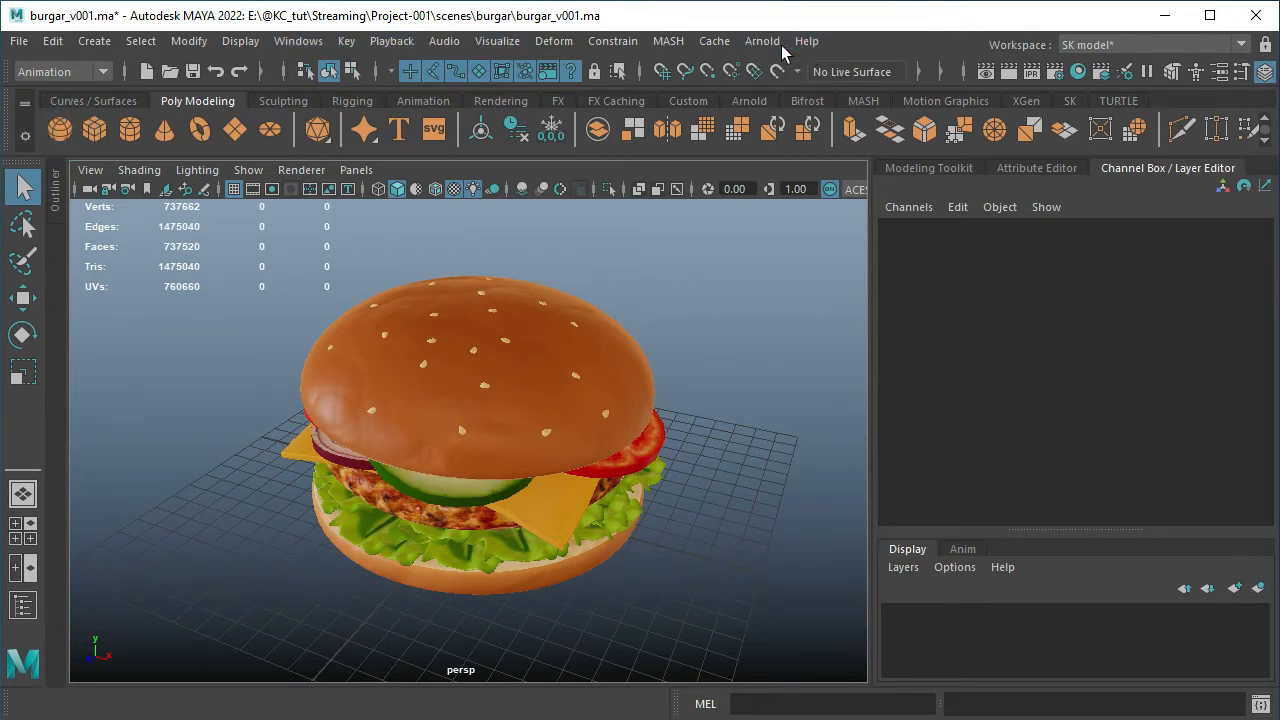
{"action": "left_click", "coordinate": [77, 71]}
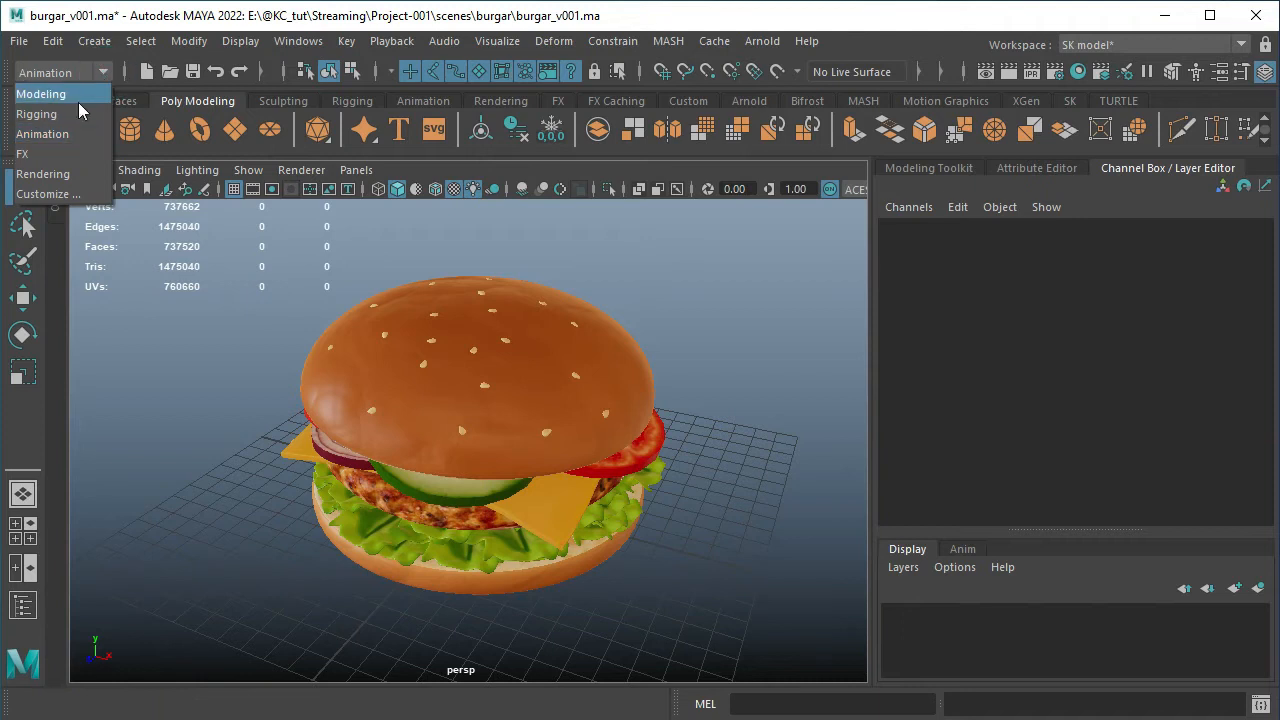
{"action": "left_click", "coordinate": [63, 157]}
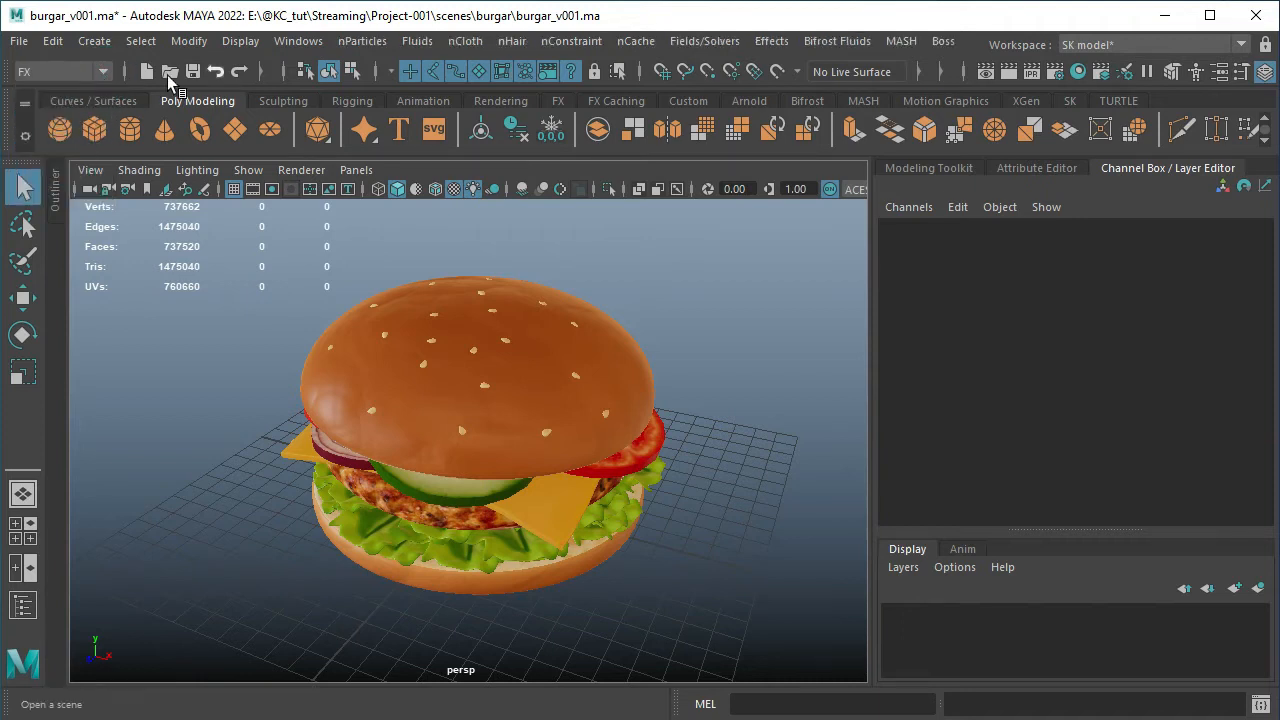
{"action": "left_click", "coordinate": [103, 72]}
{"action": "left_click", "coordinate": [50, 175]}
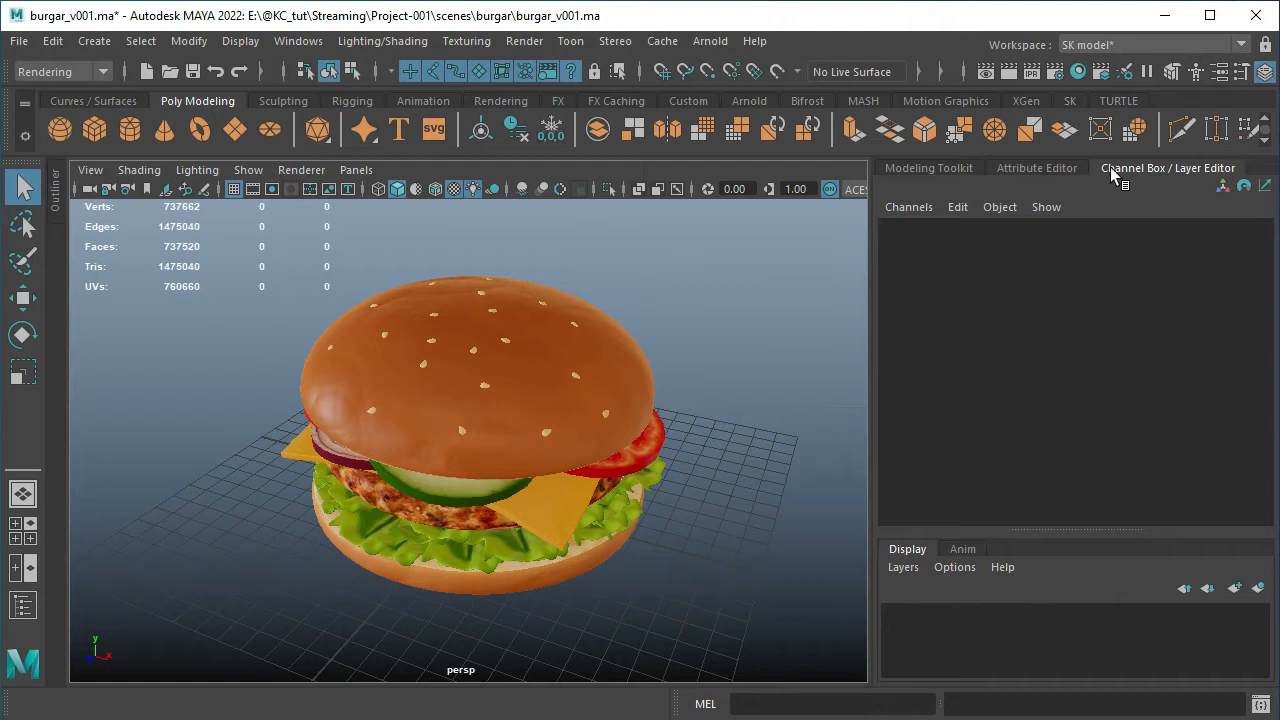
Show the Attribute Editor, the Modeling Toolkit and the Human IK character controls in turn
{"action": "left_click", "coordinate": [1033, 167]}
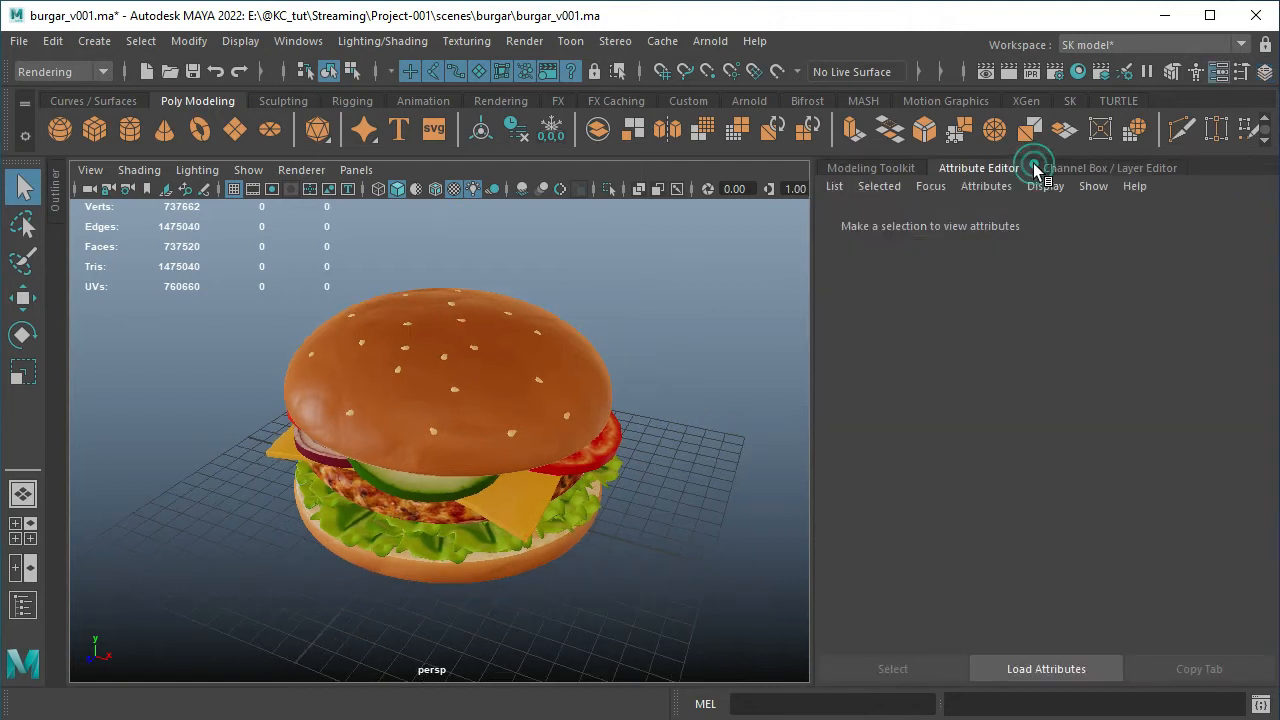
{"action": "left_click", "coordinate": [894, 168]}
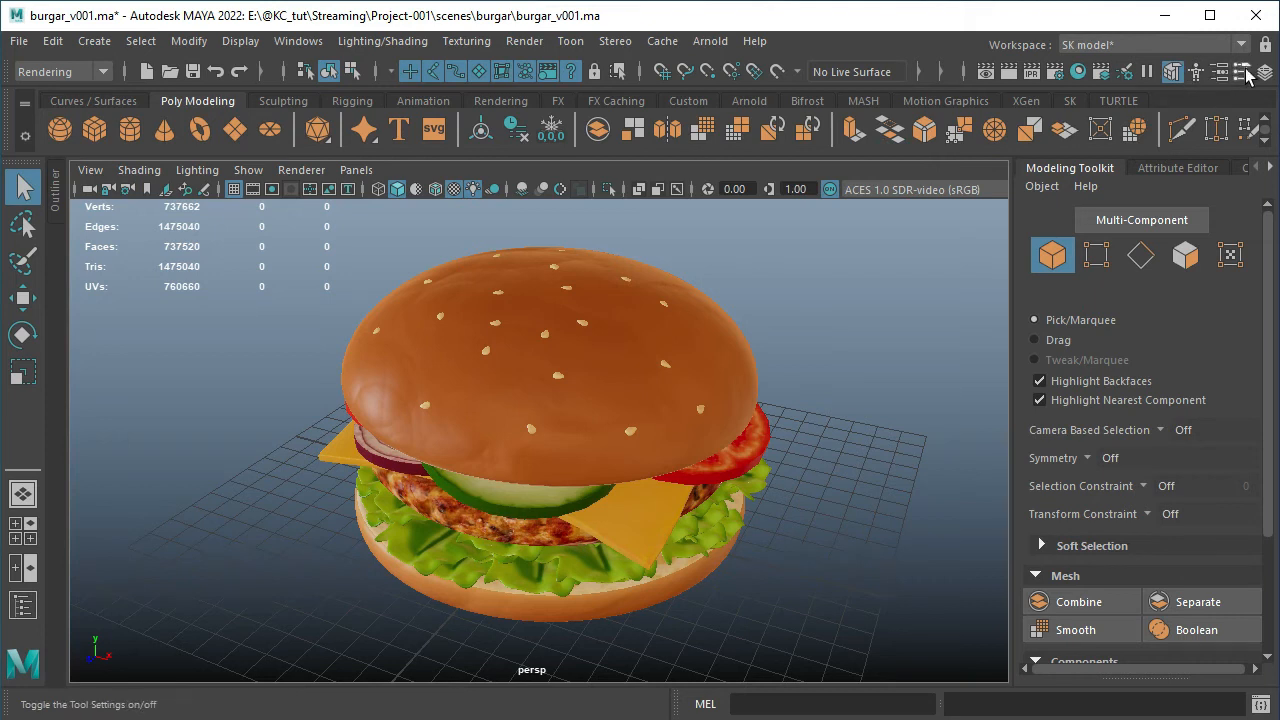
{"action": "left_click", "coordinate": [1196, 78]}
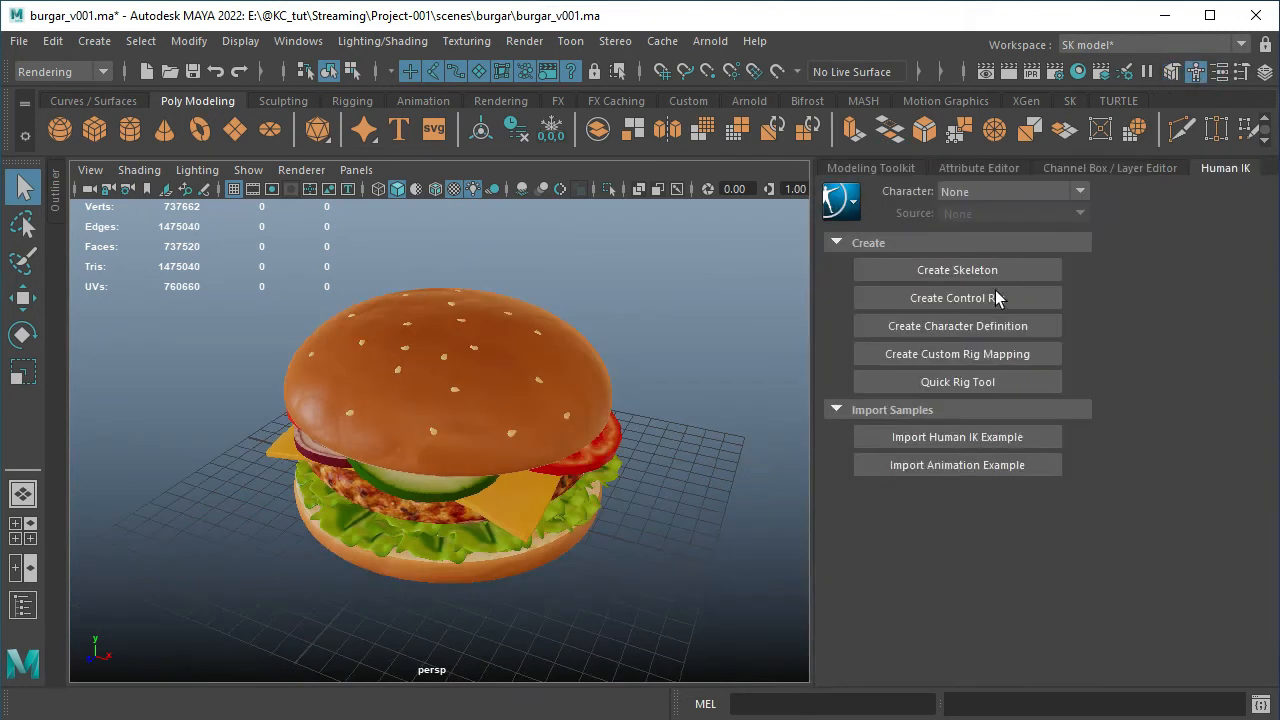
{"action": "left_click", "coordinate": [964, 467]}
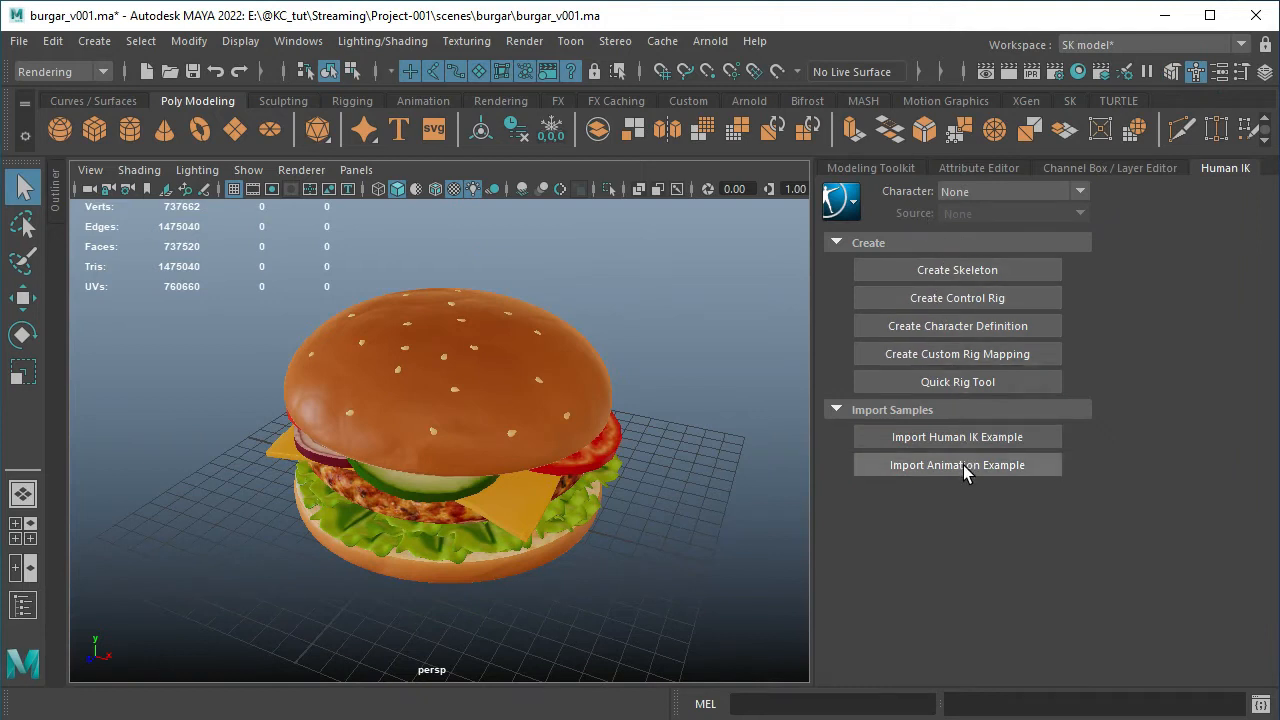
Toggle back to the Modeling Toolkit and Attribute Editor, and close the Human IK panel
{"action": "left_click", "coordinate": [1172, 73]}
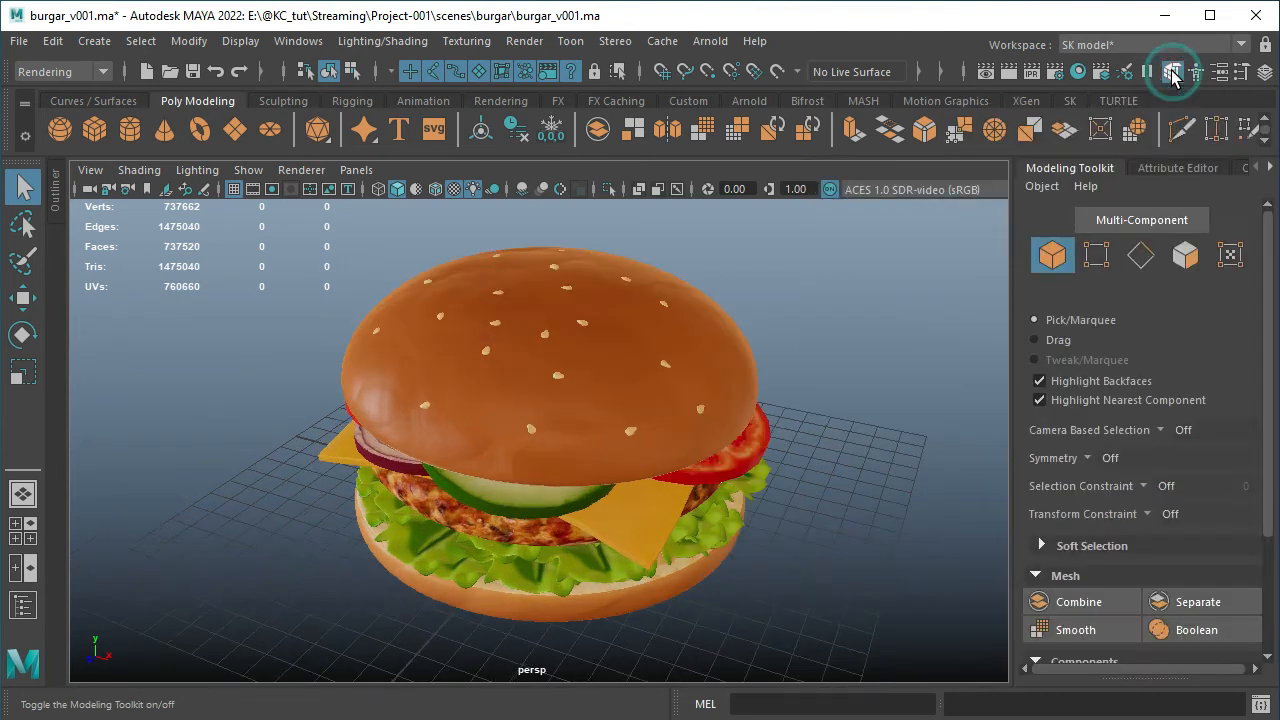
{"action": "left_click", "coordinate": [1222, 75]}
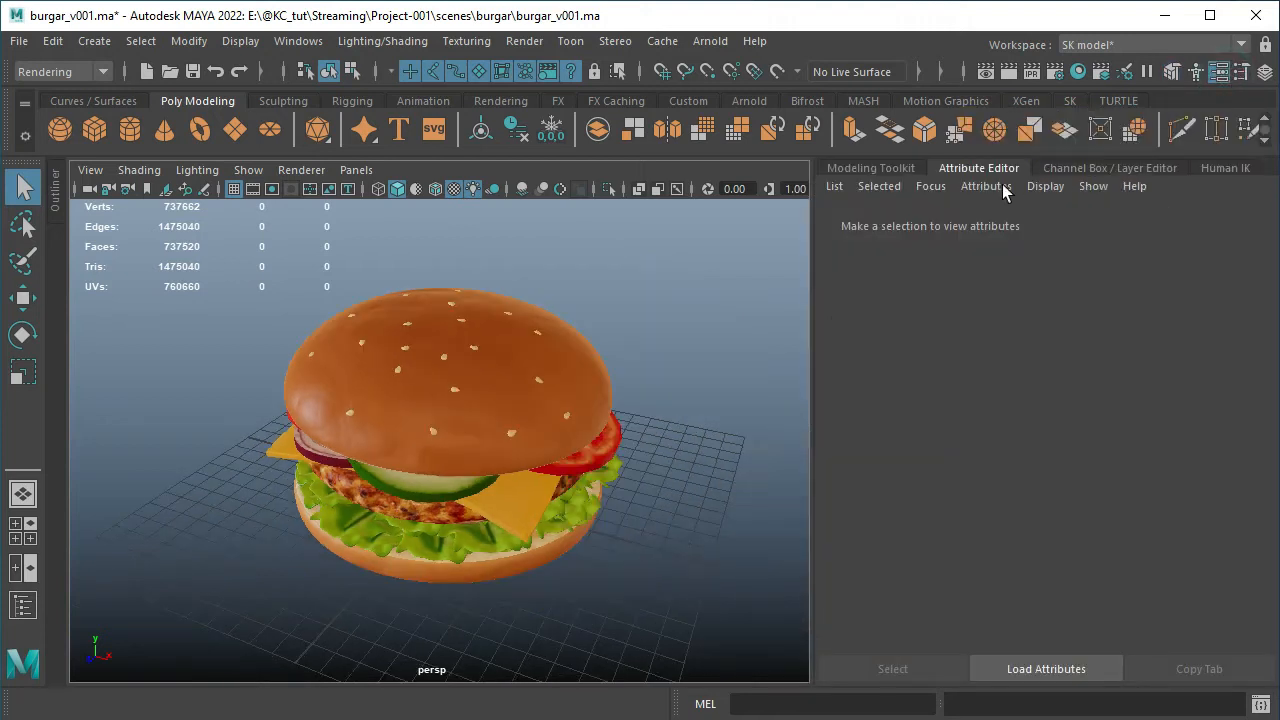
{"action": "left_click", "coordinate": [1223, 169]}
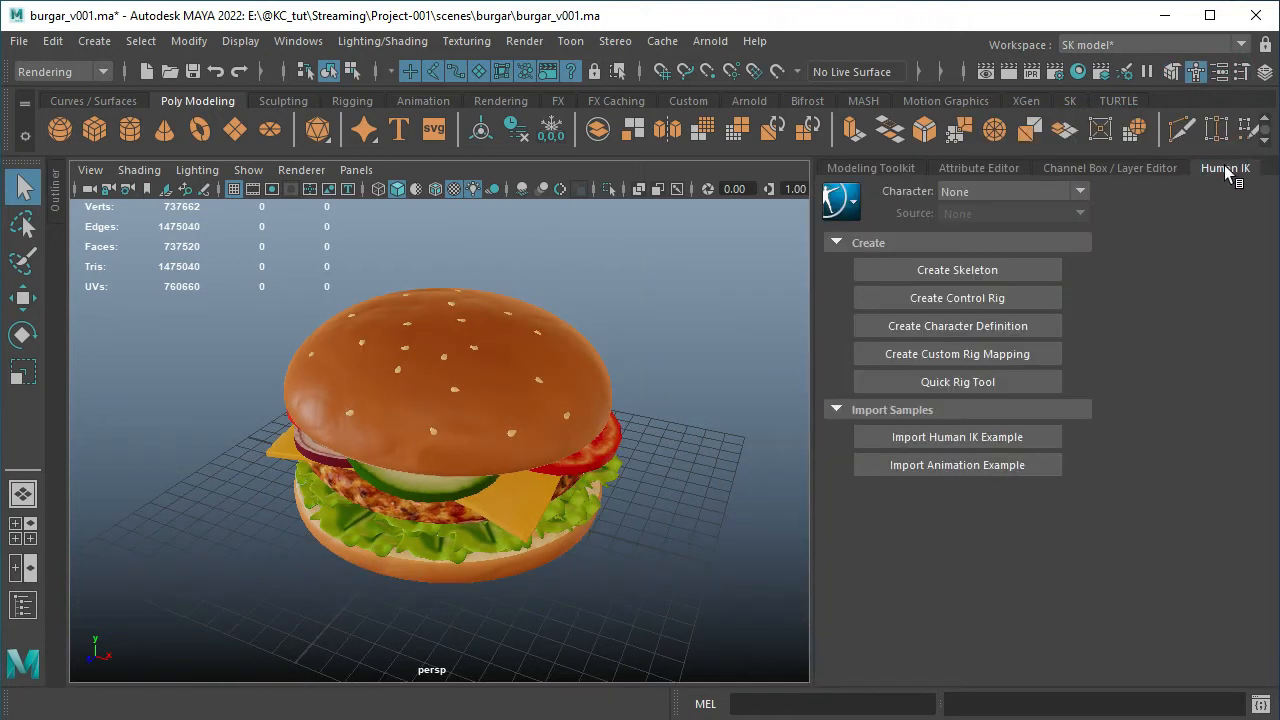
{"action": "right_click", "coordinate": [1240, 175]}
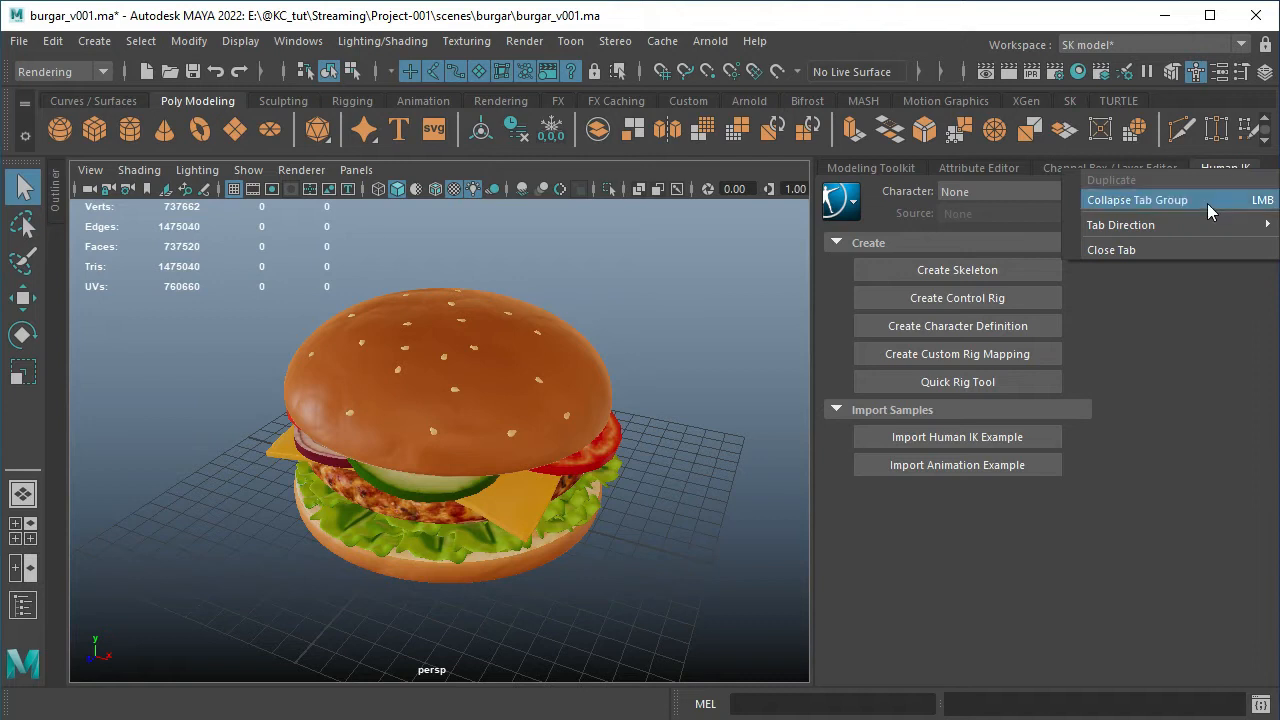
{"action": "left_click", "coordinate": [1180, 249]}
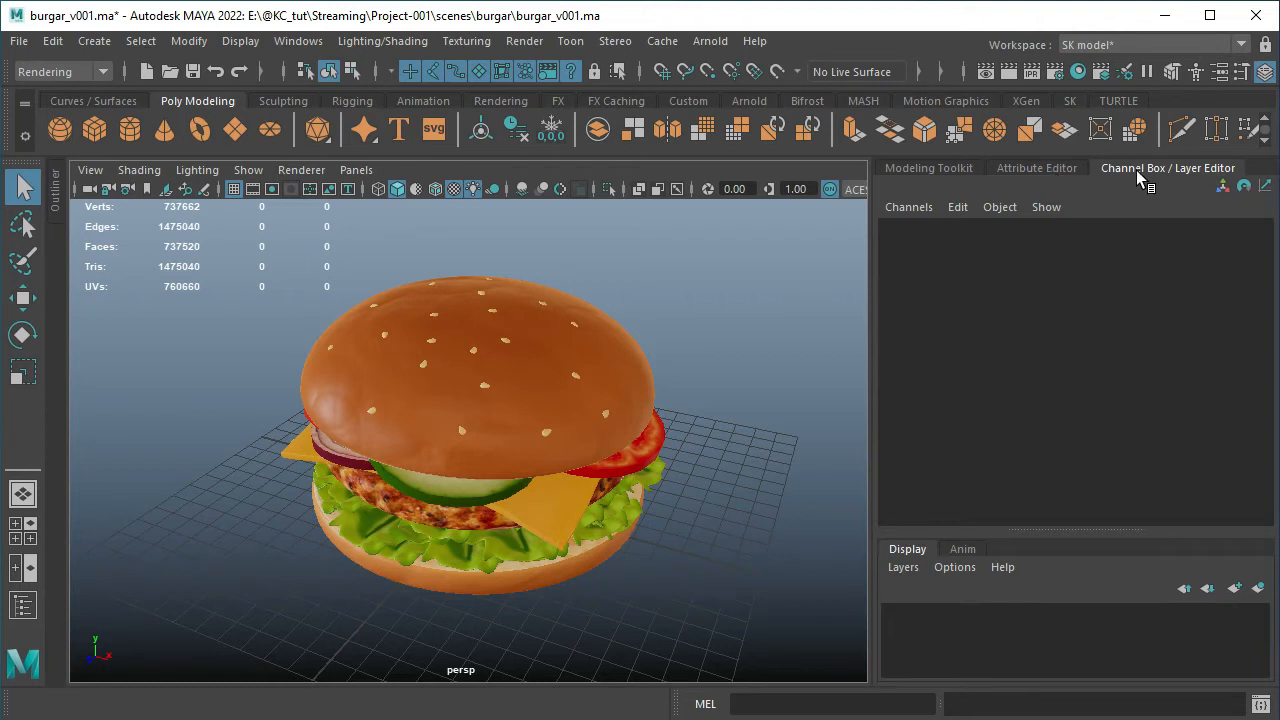
View the Attribute Editor and Modeling Toolkit again, and return to the Channel Box / Layer Editor
{"action": "left_click", "coordinate": [1052, 170]}
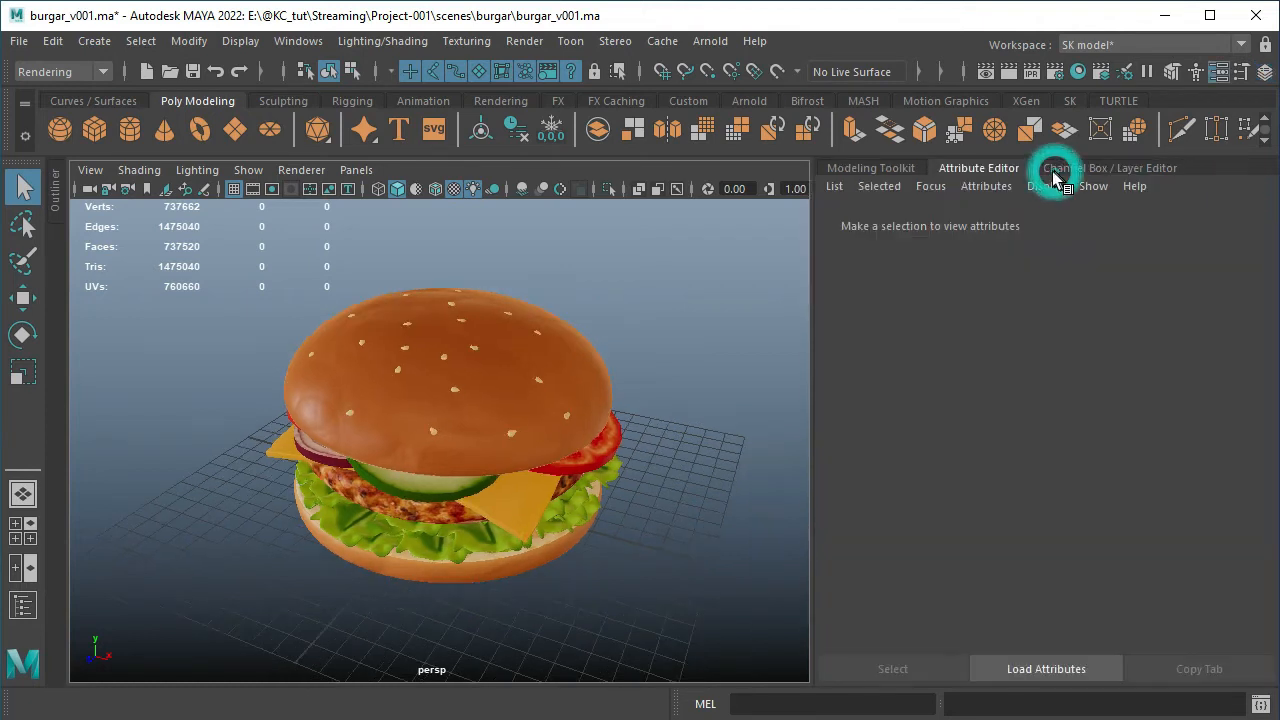
{"action": "left_click", "coordinate": [869, 168]}
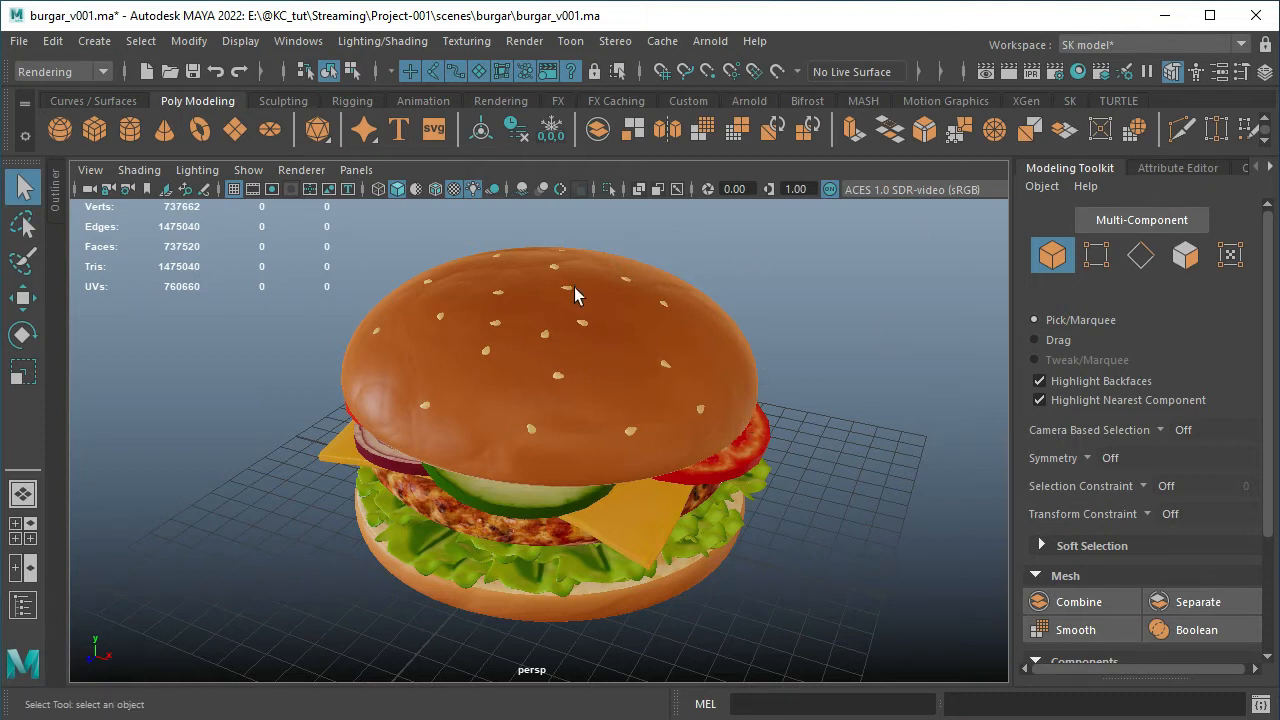
{"action": "left_click", "coordinate": [1177, 167]}
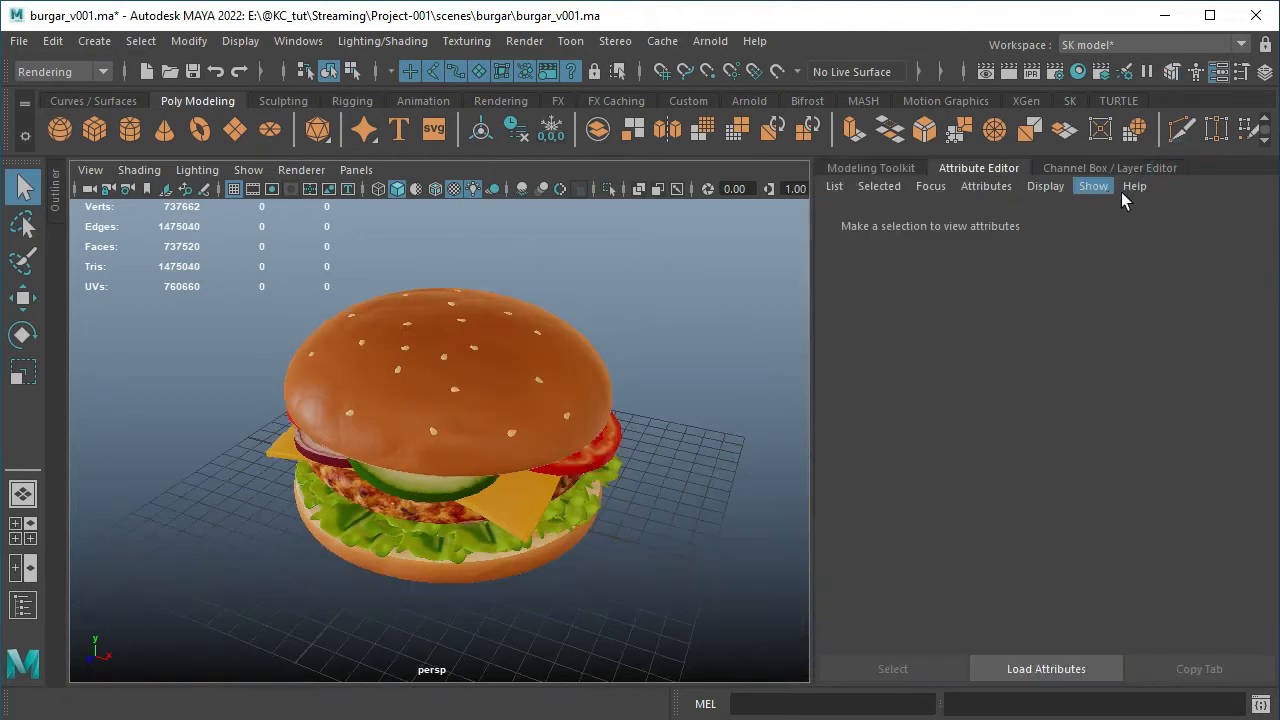
{"action": "left_click", "coordinate": [1136, 170]}
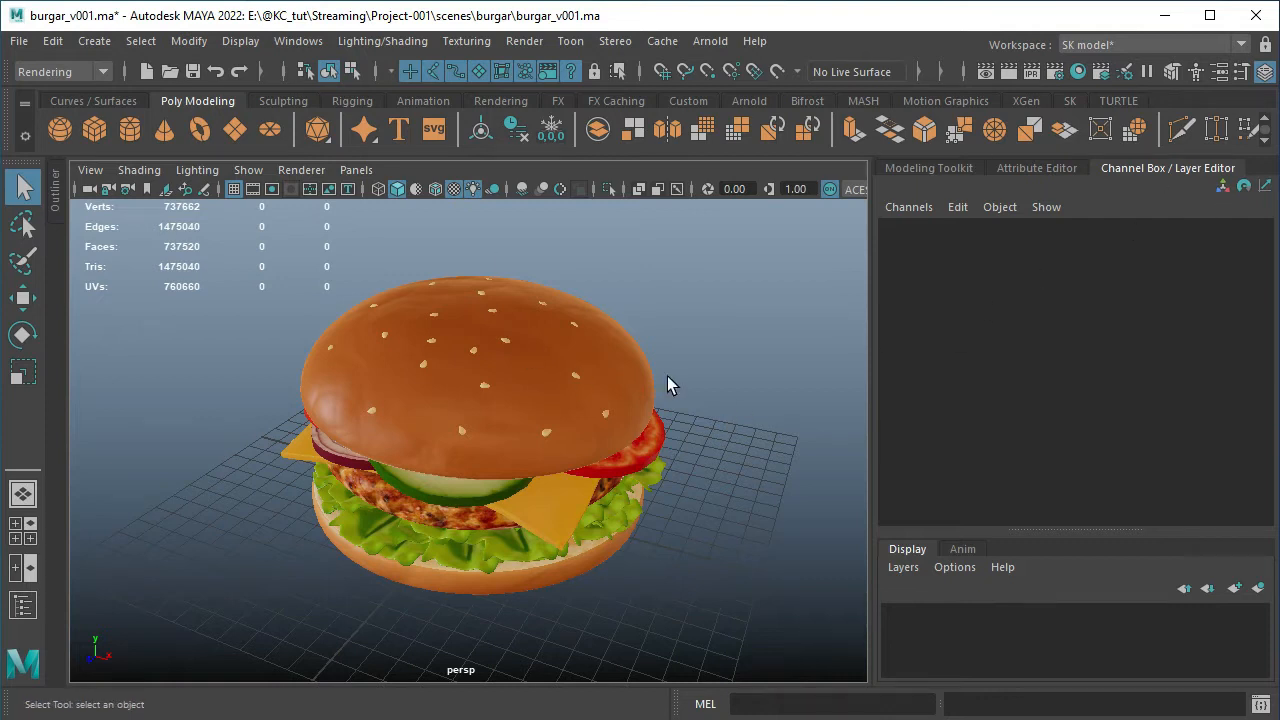
Switch the workspace to Maya Classic and inspect the start and end frame fields of the time range
{"action": "left_click", "coordinate": [1241, 46]}
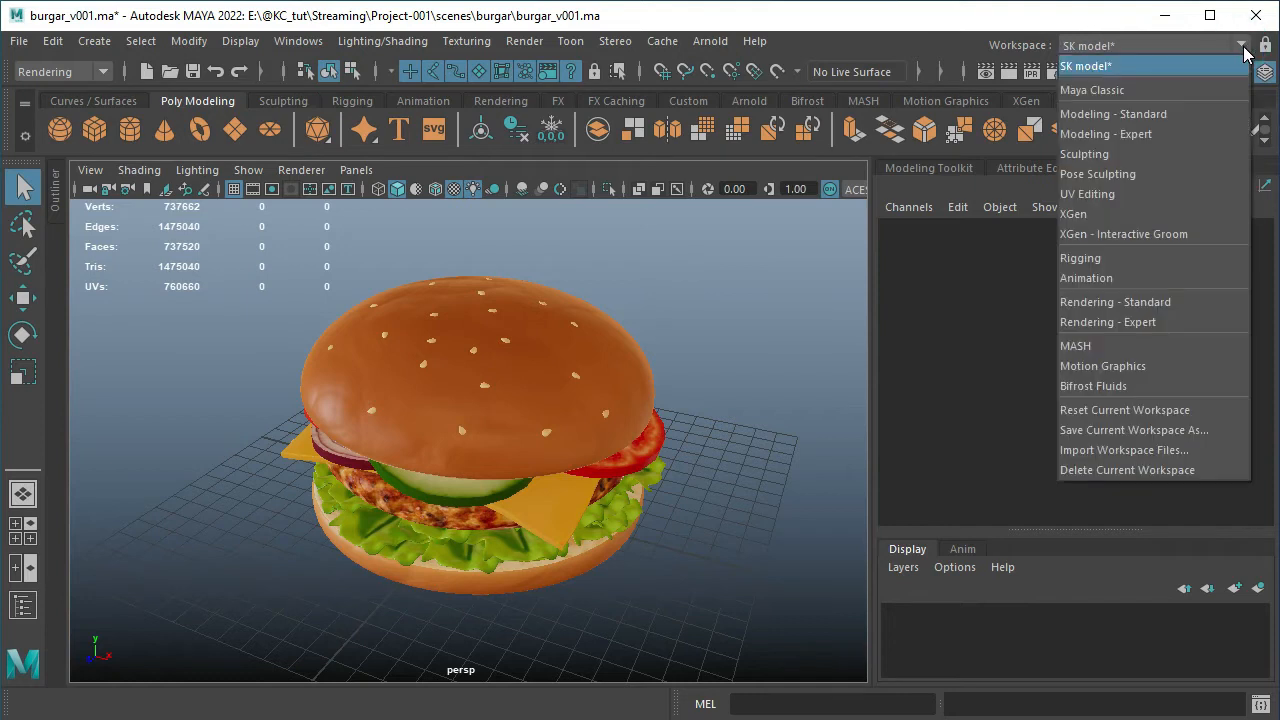
{"action": "left_click", "coordinate": [1157, 89]}
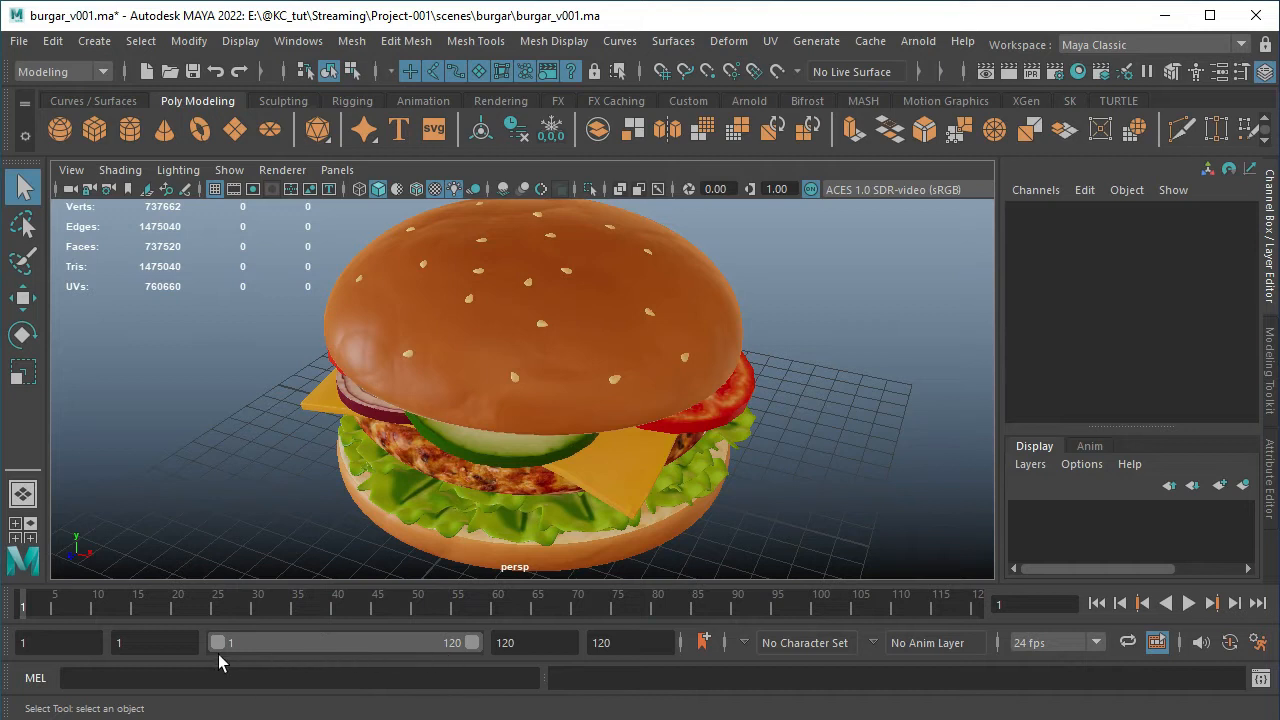
{"action": "left_click", "coordinate": [78, 645]}
{"action": "left_click", "coordinate": [631, 645]}
{"action": "left_click", "coordinate": [1112, 47]}
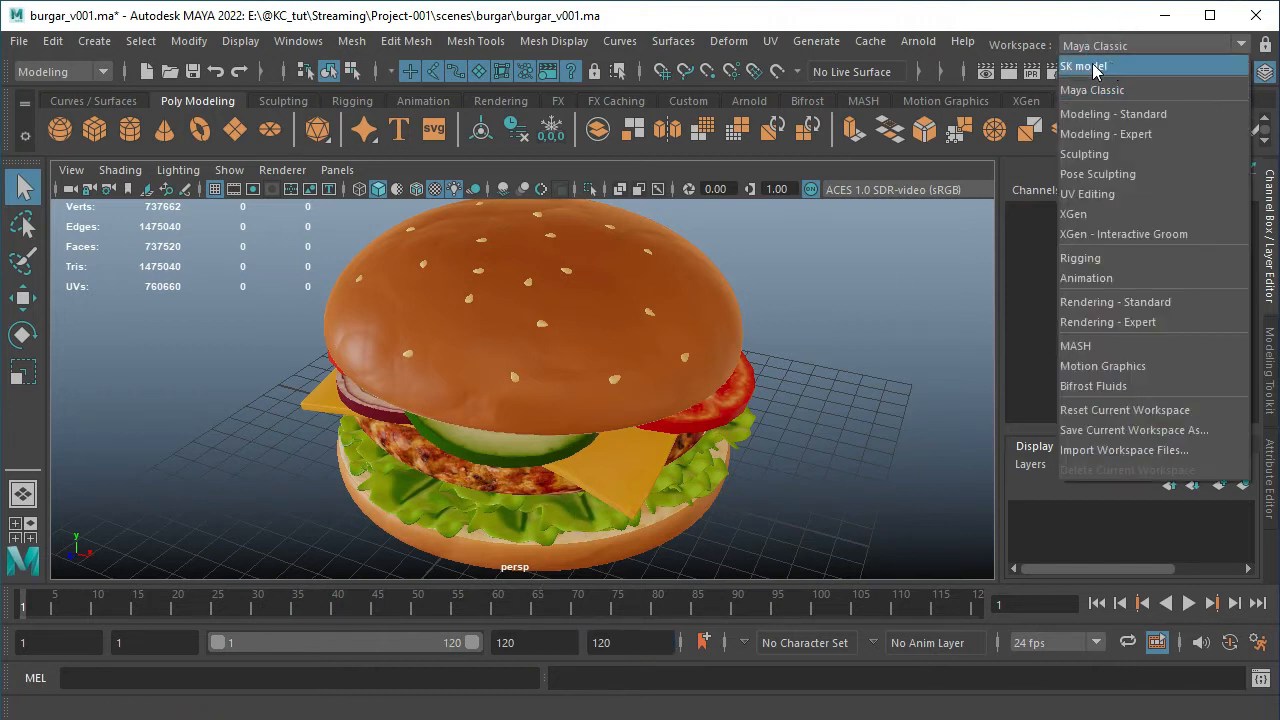
{"action": "left_click", "coordinate": [854, 441]}
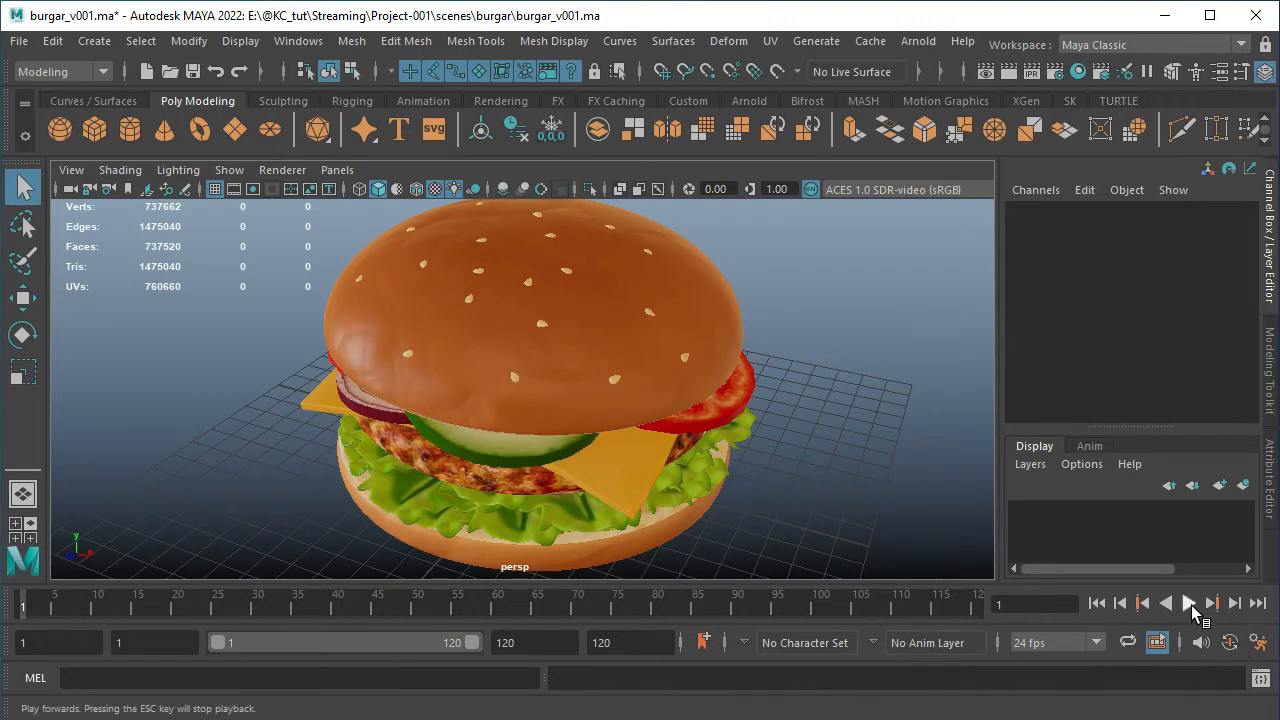
Play the timeline forwards, stop the playback and return the current time to frame 1
{"action": "left_click", "coordinate": [1190, 604]}
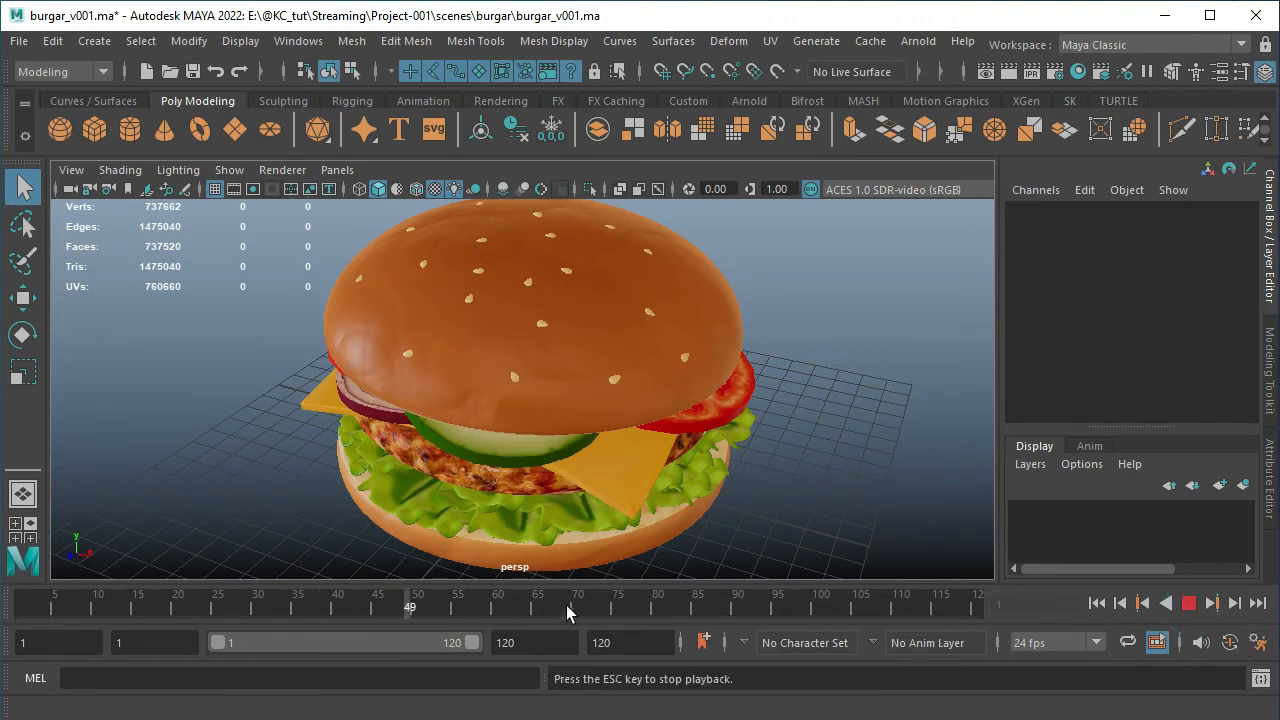
{"action": "left_click", "coordinate": [1190, 604]}
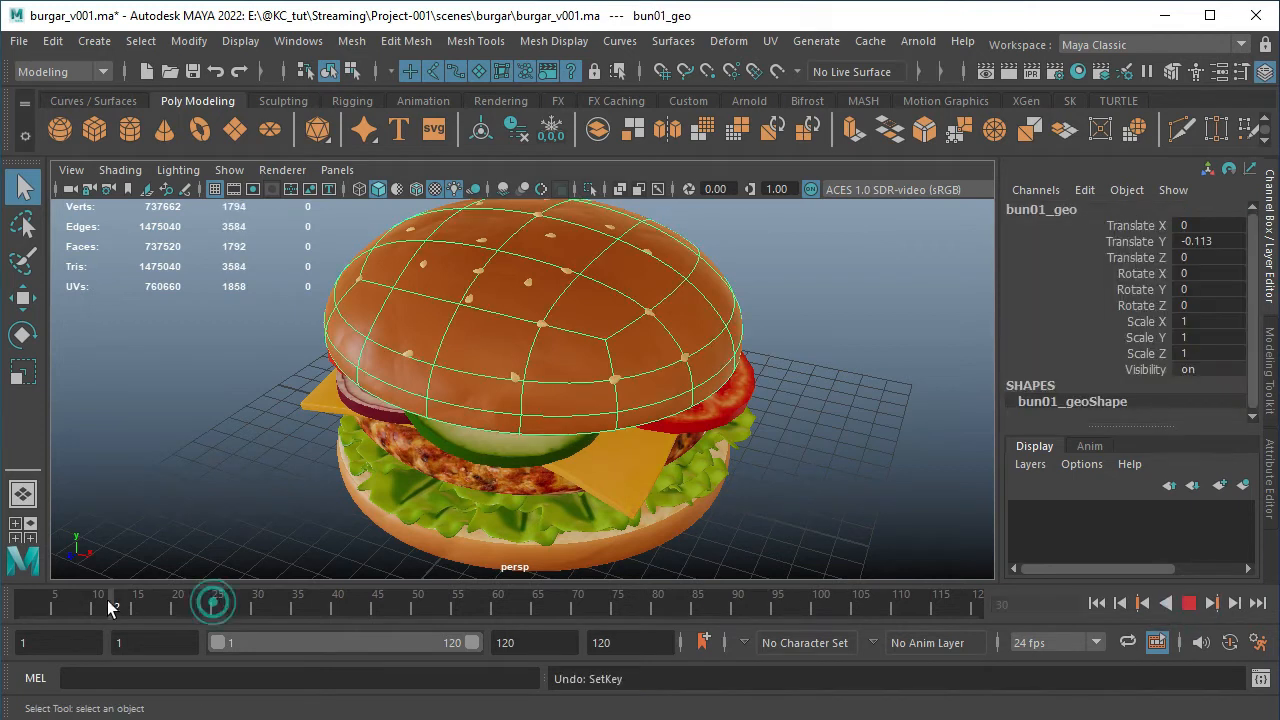
{"action": "left_click_drag", "start_coordinate": [108, 602], "coordinate": [9, 628]}
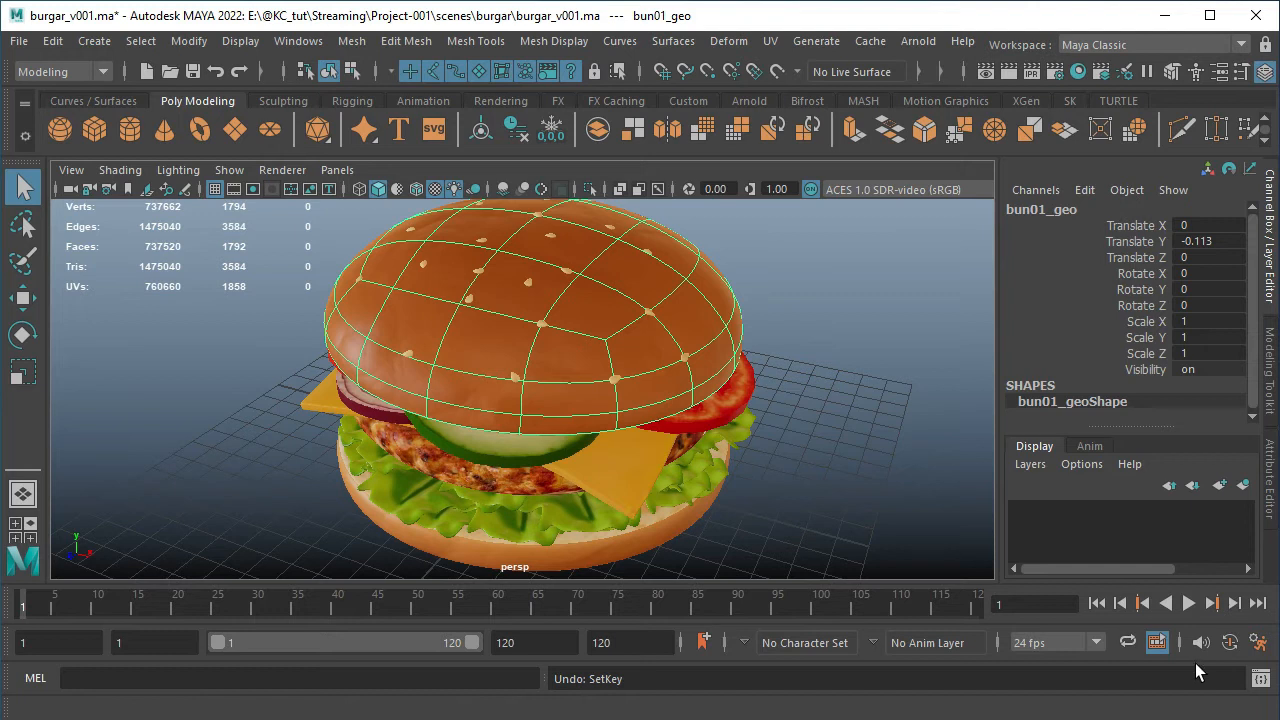
Look through the categories and Time Slider settings in the animation preferences, and close the dialog
{"action": "left_click", "coordinate": [1259, 643]}
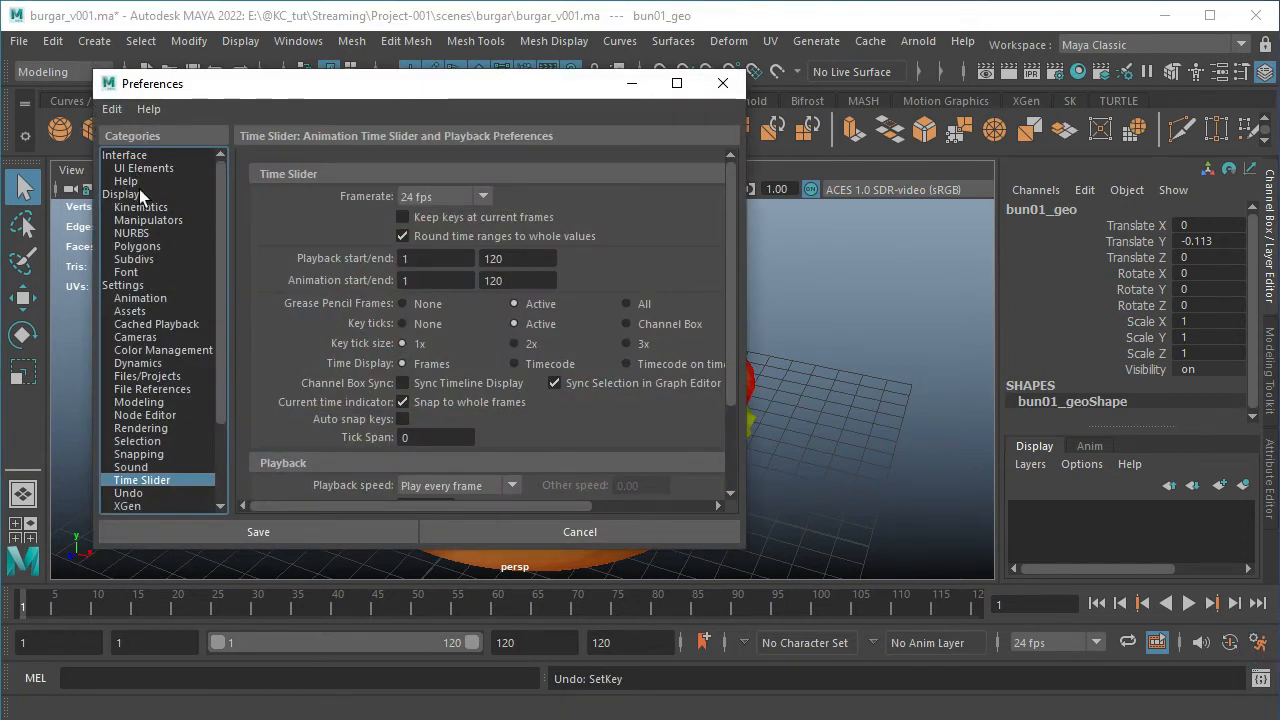
{"action": "scroll", "coordinate": [155, 420], "scroll_direction": "down", "scroll_amount": 1}
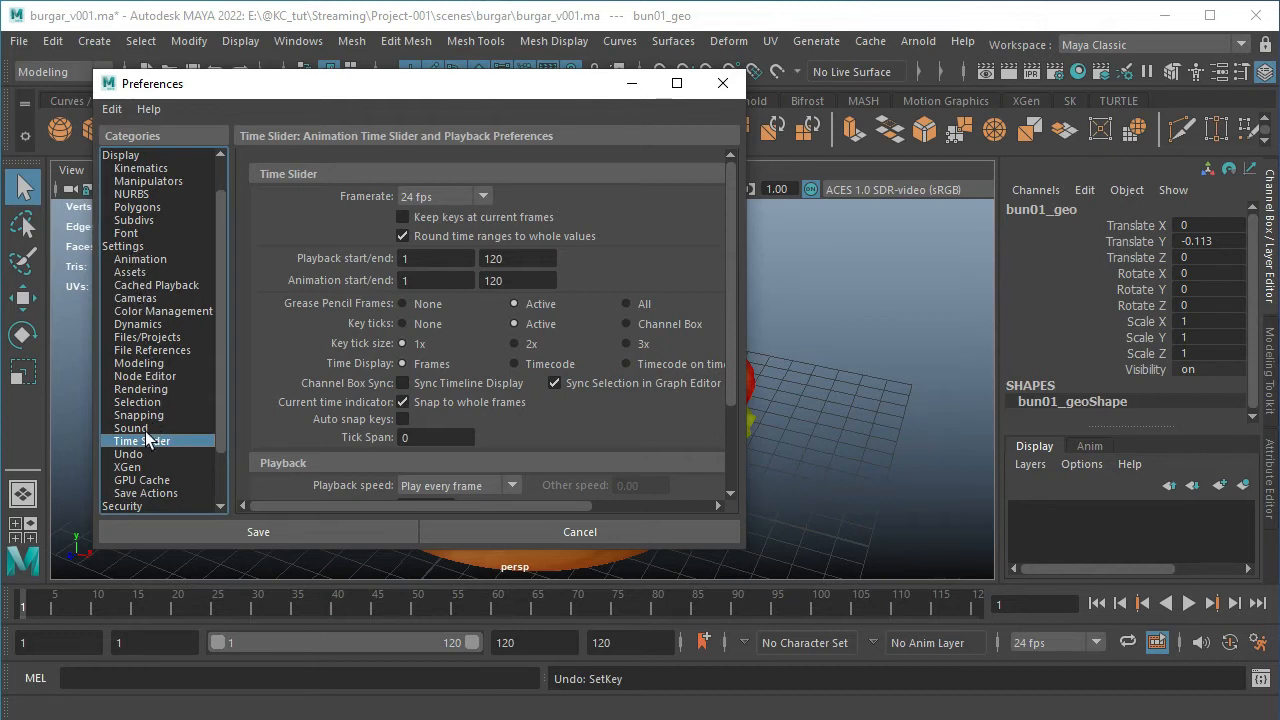
{"action": "scroll", "coordinate": [180, 300], "scroll_direction": "up", "scroll_amount": 1}
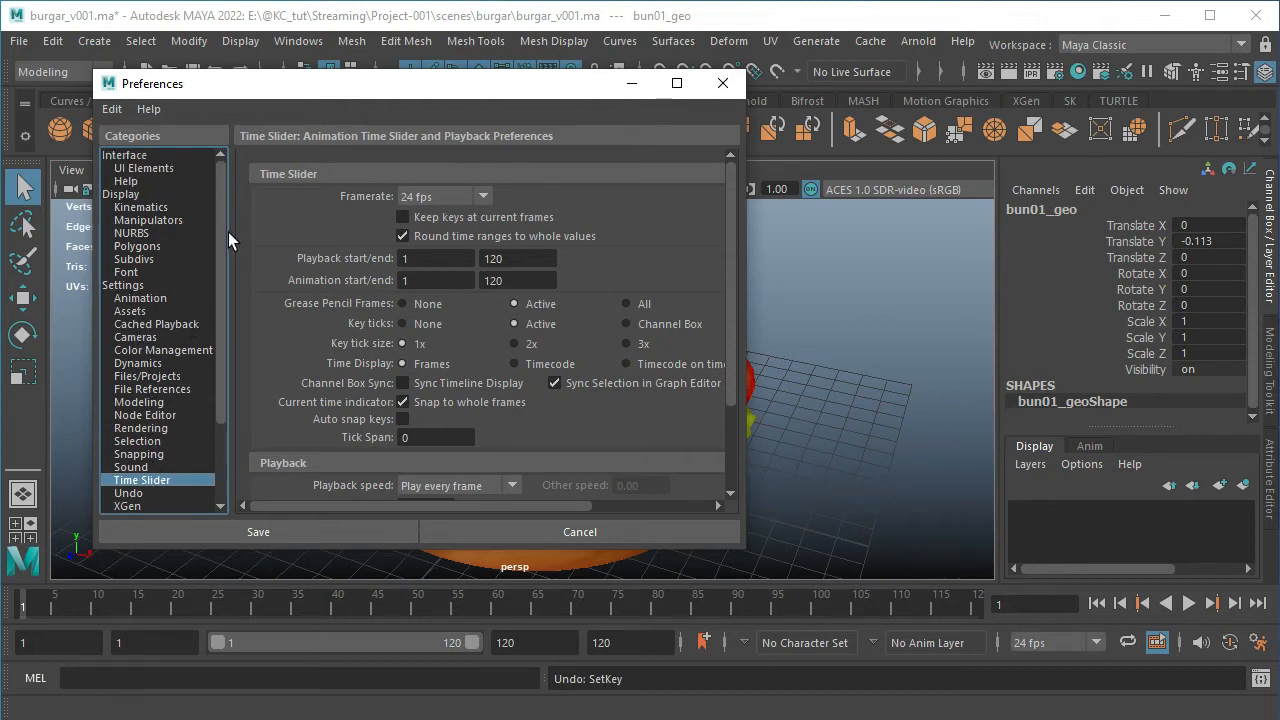
{"action": "left_click", "coordinate": [723, 85]}
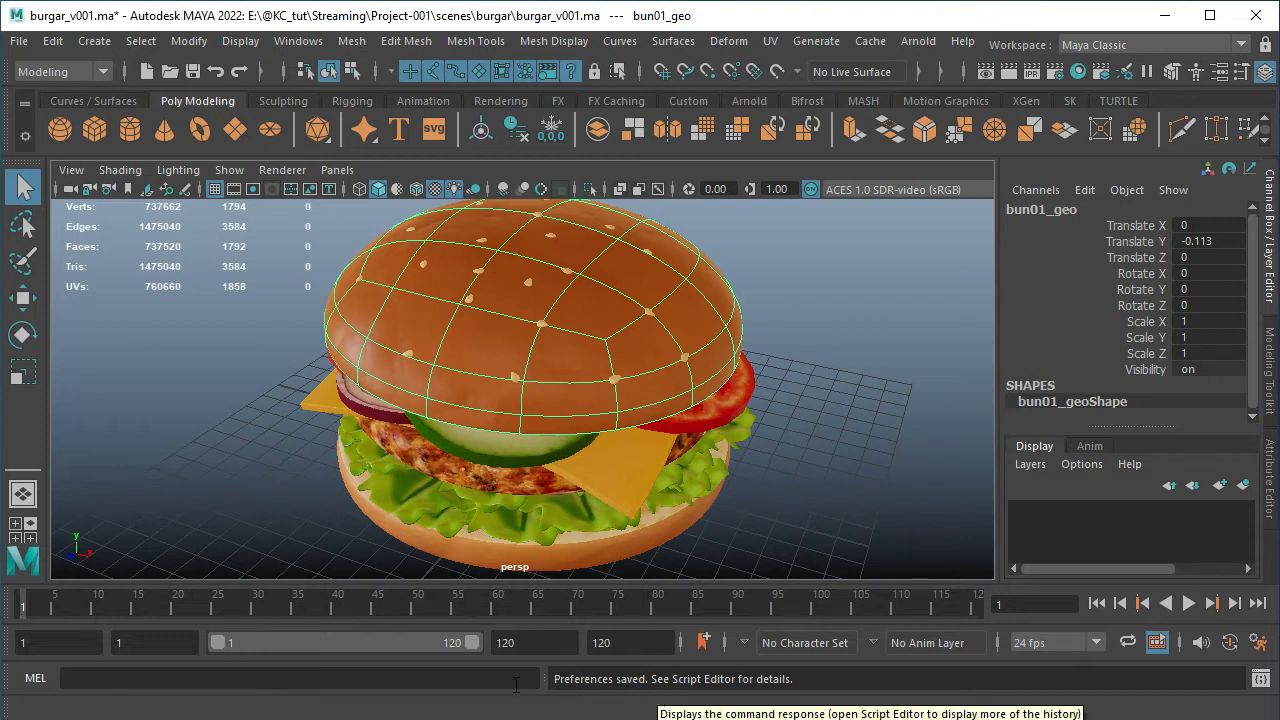
Look at the MEL and Python input areas of the Script Editor, and close it
{"action": "left_click", "coordinate": [1261, 679]}
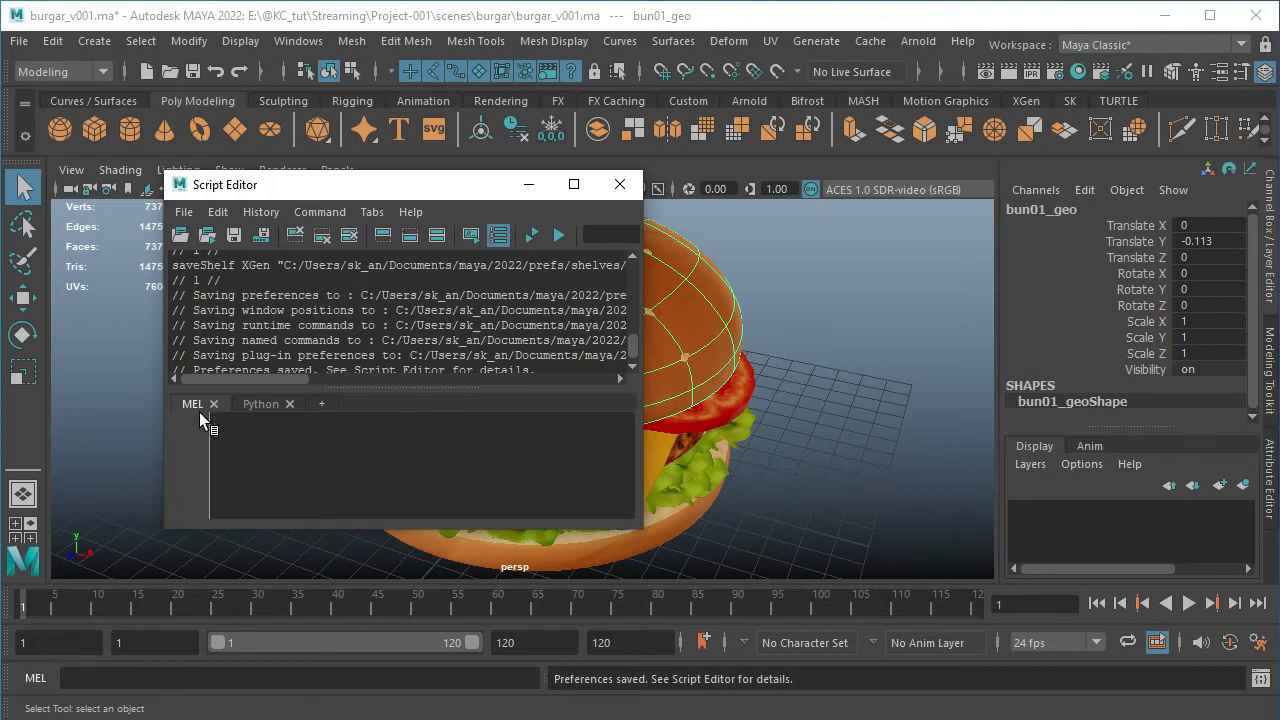
{"action": "left_click", "coordinate": [258, 404]}
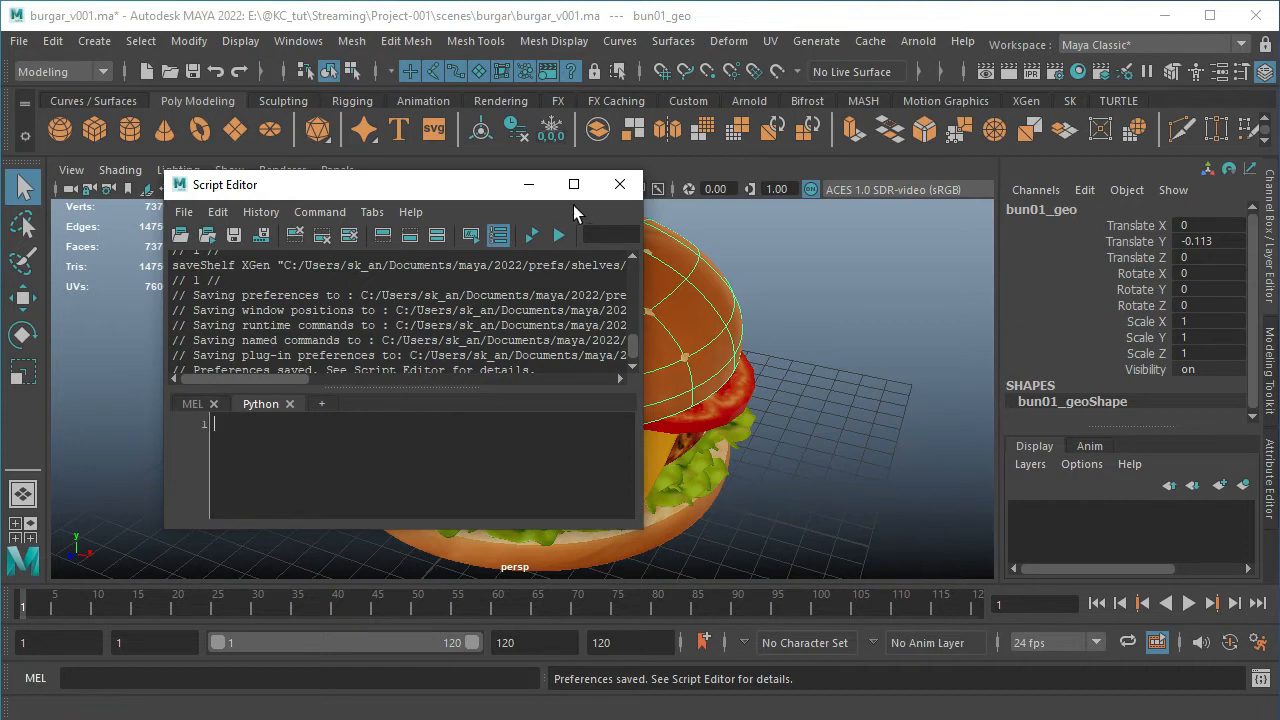
{"action": "left_click", "coordinate": [619, 189]}
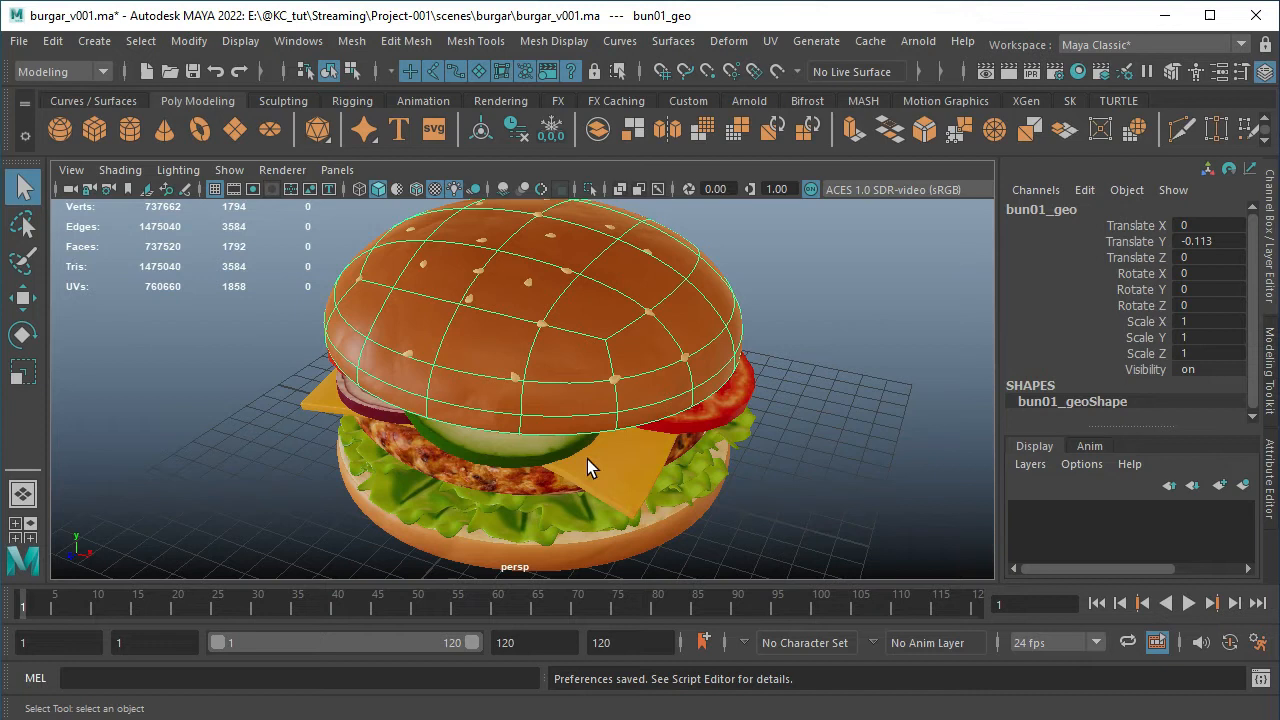
Switch the workspace back to SK model
{"action": "left_click", "coordinate": [1242, 46]}
{"action": "left_click", "coordinate": [1146, 68]}
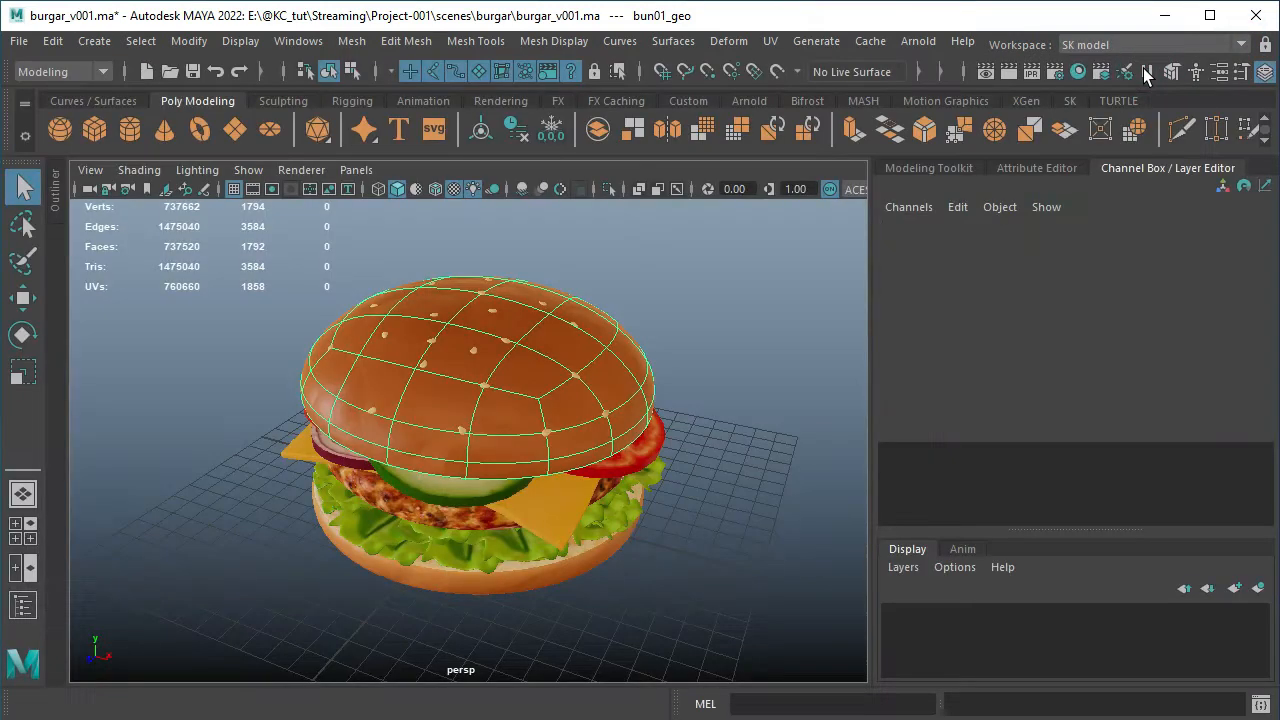
Deselect the top bun, show the four-view layout, and return to the single perspective view
{"action": "left_click", "coordinate": [706, 289]}
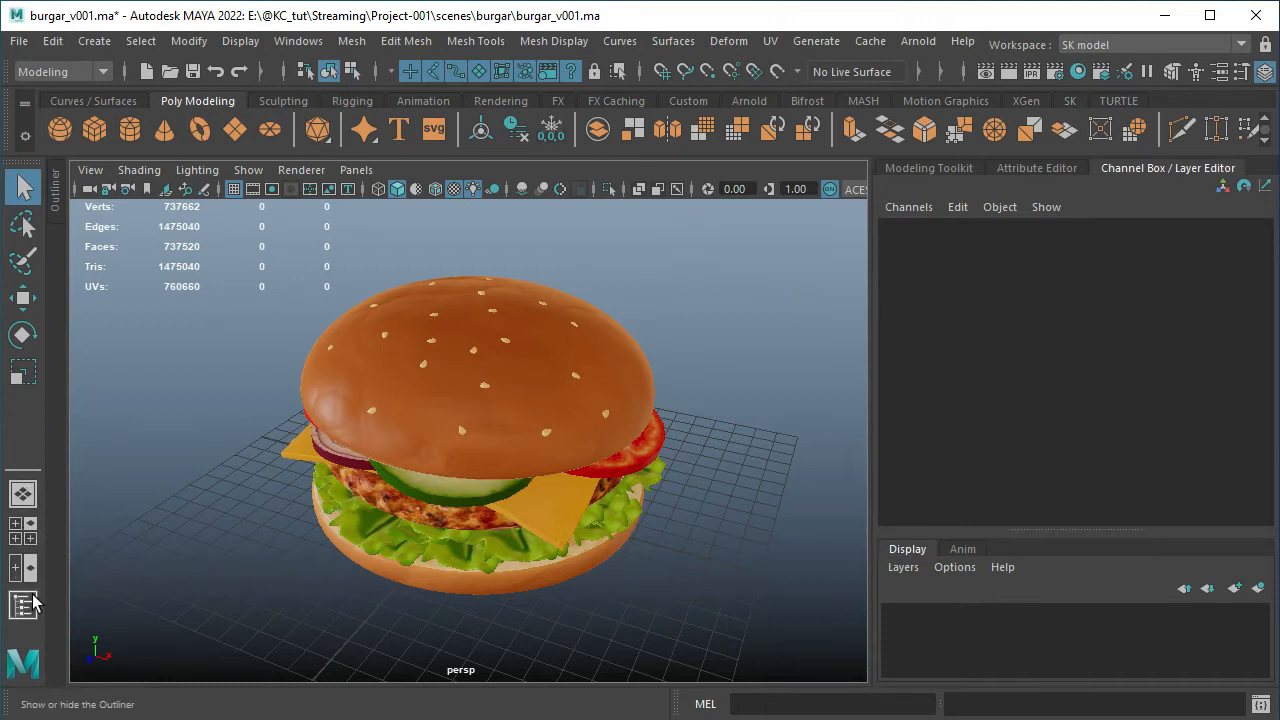
{"action": "left_click", "coordinate": [23, 535]}
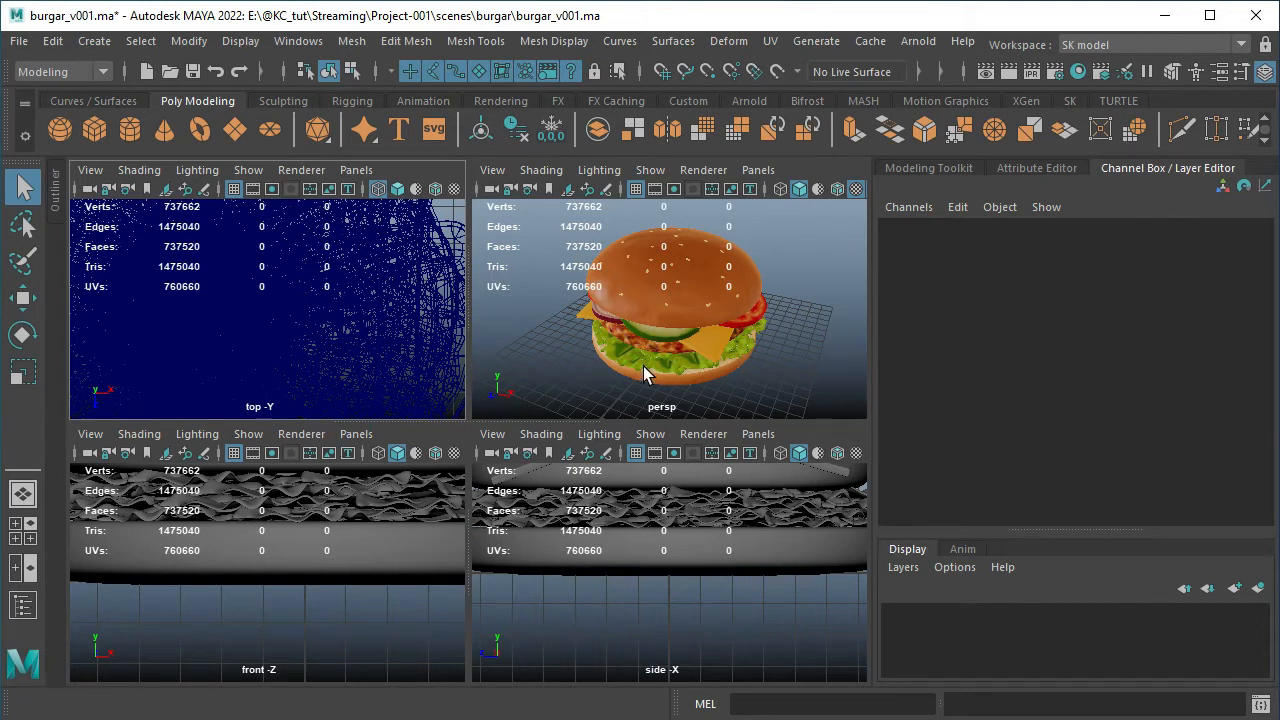
{"action": "left_click", "coordinate": [1242, 45]}
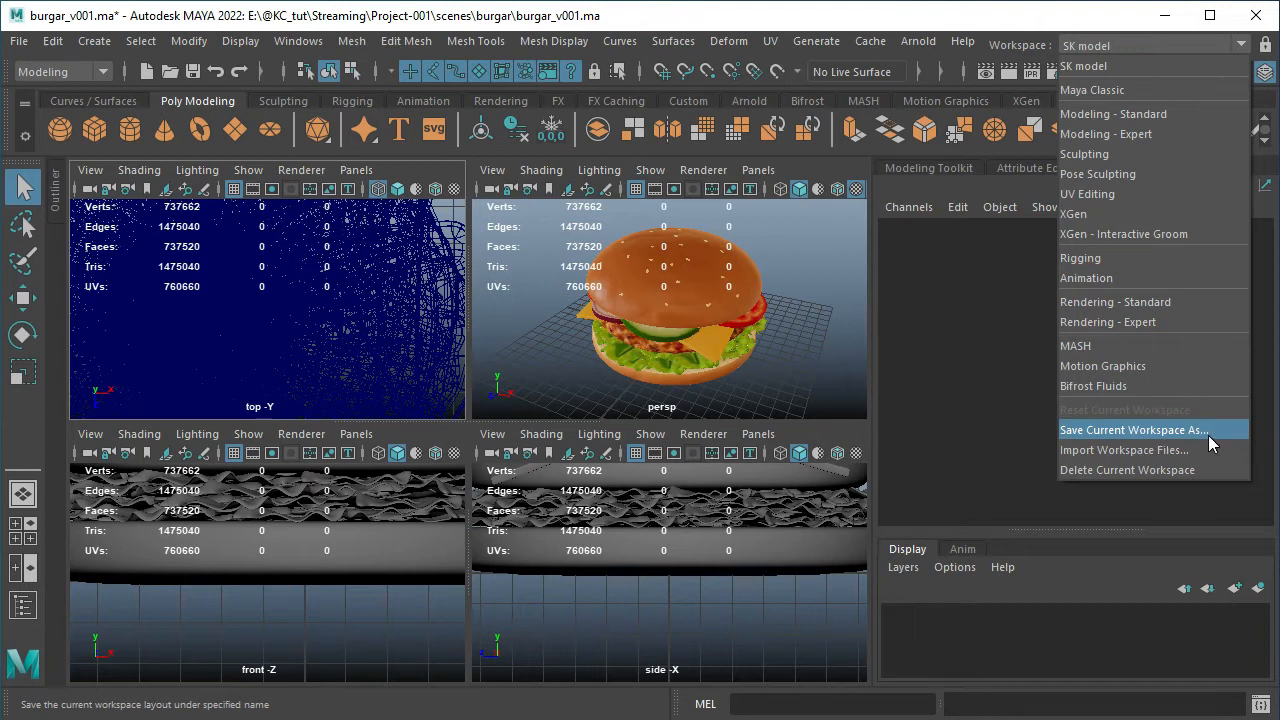
{"action": "left_click", "coordinate": [817, 330]}
{"action": "key", "text": "space"}
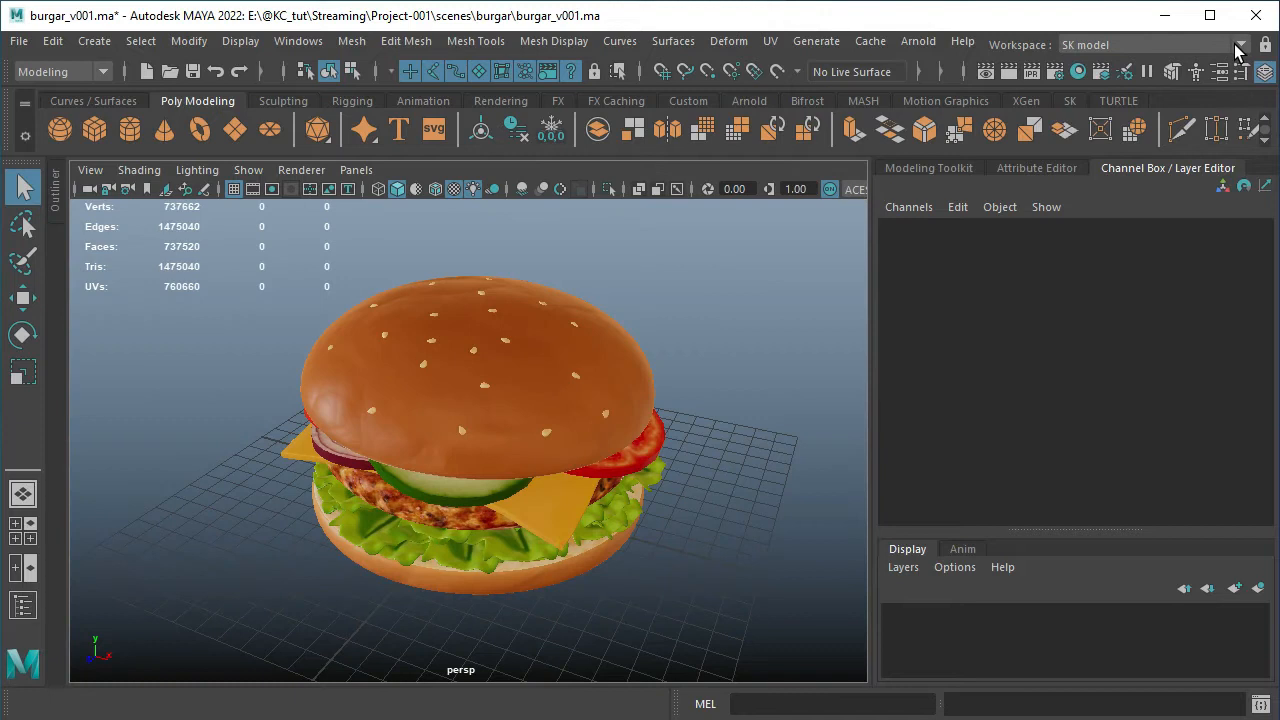
Look over the available workspaces and the options for saving, importing and deleting a workspace
{"action": "left_click", "coordinate": [1239, 46]}
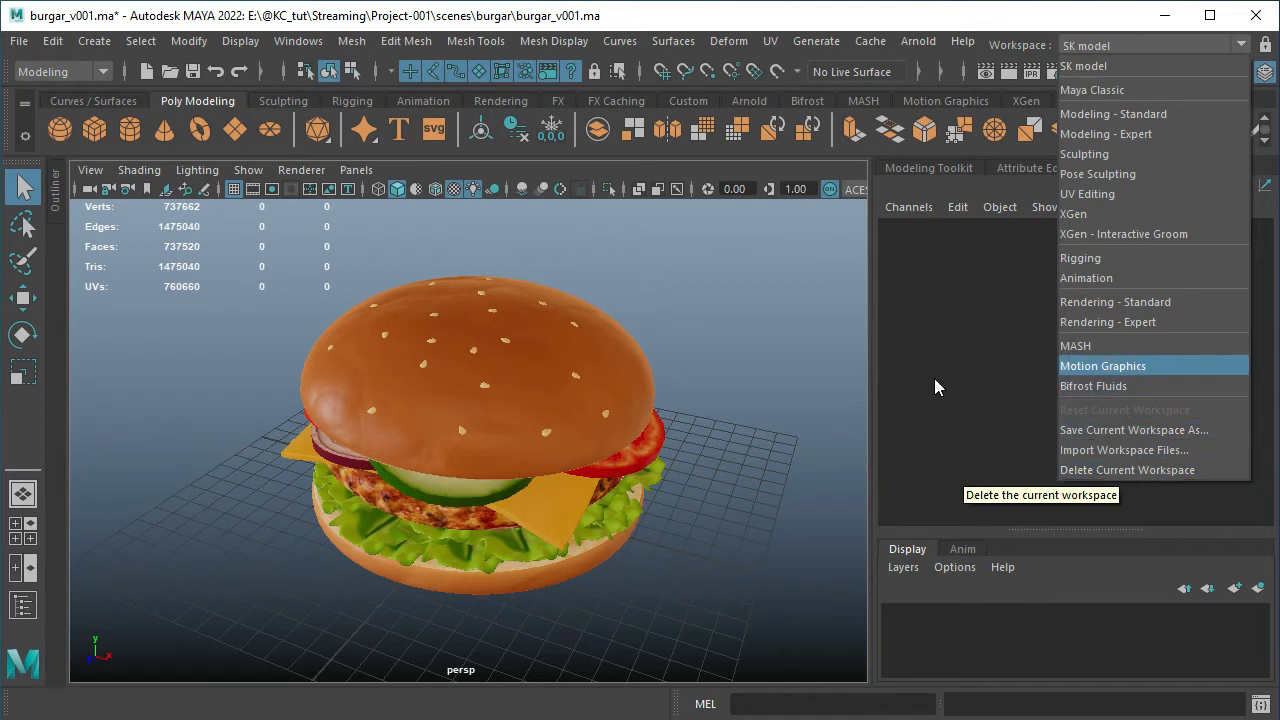
{"action": "left_click", "coordinate": [968, 316]}
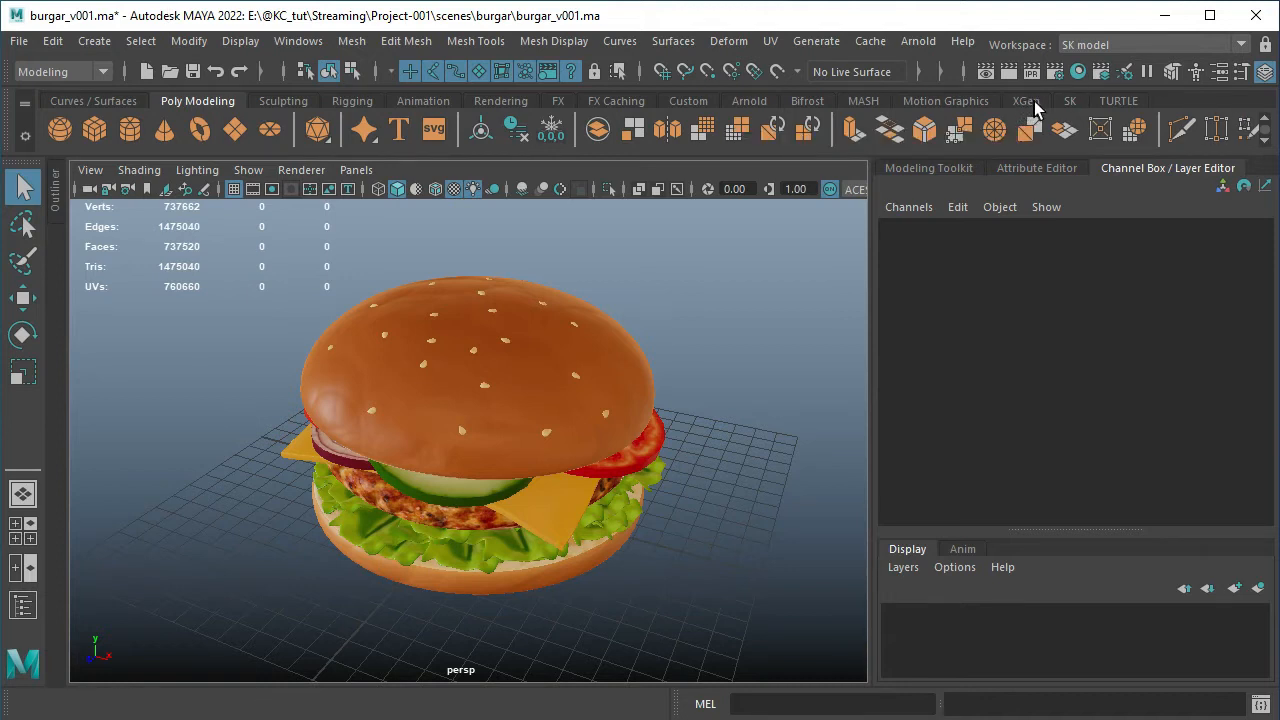
Look at the custom SK shelf, and create a new shelf named Modeling
{"action": "left_click", "coordinate": [1069, 101]}
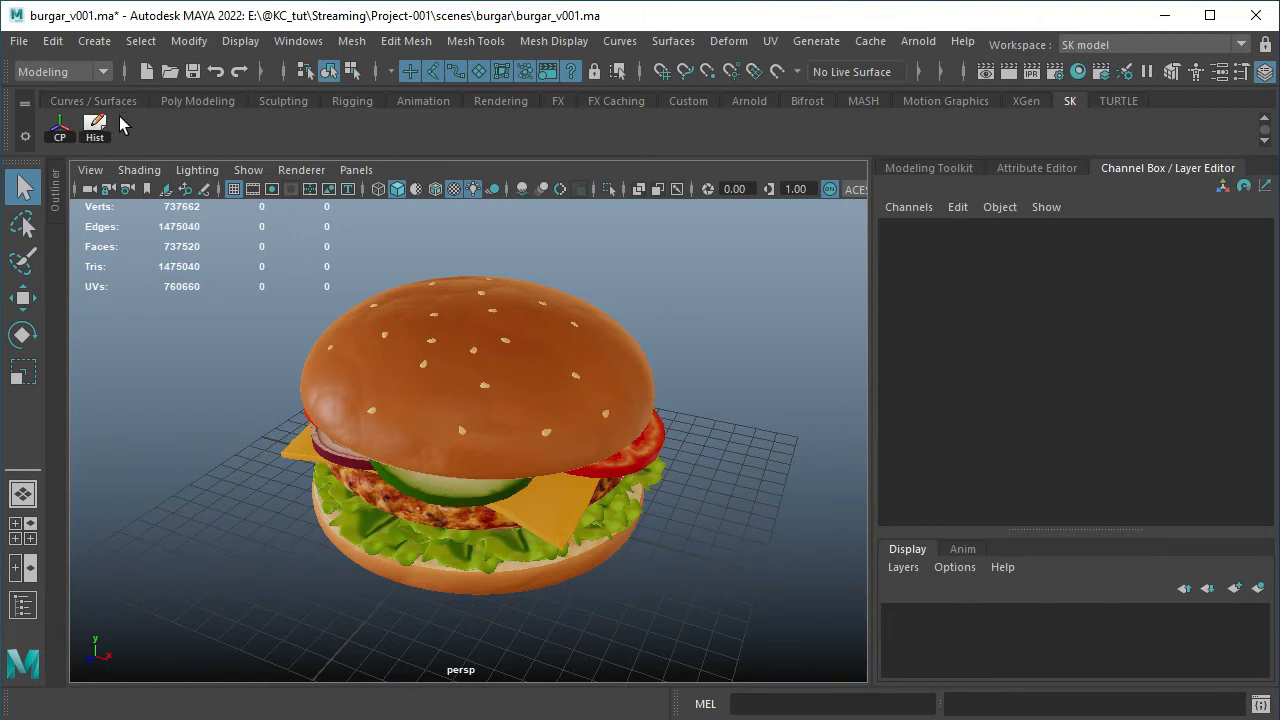
{"action": "left_click", "coordinate": [25, 138]}
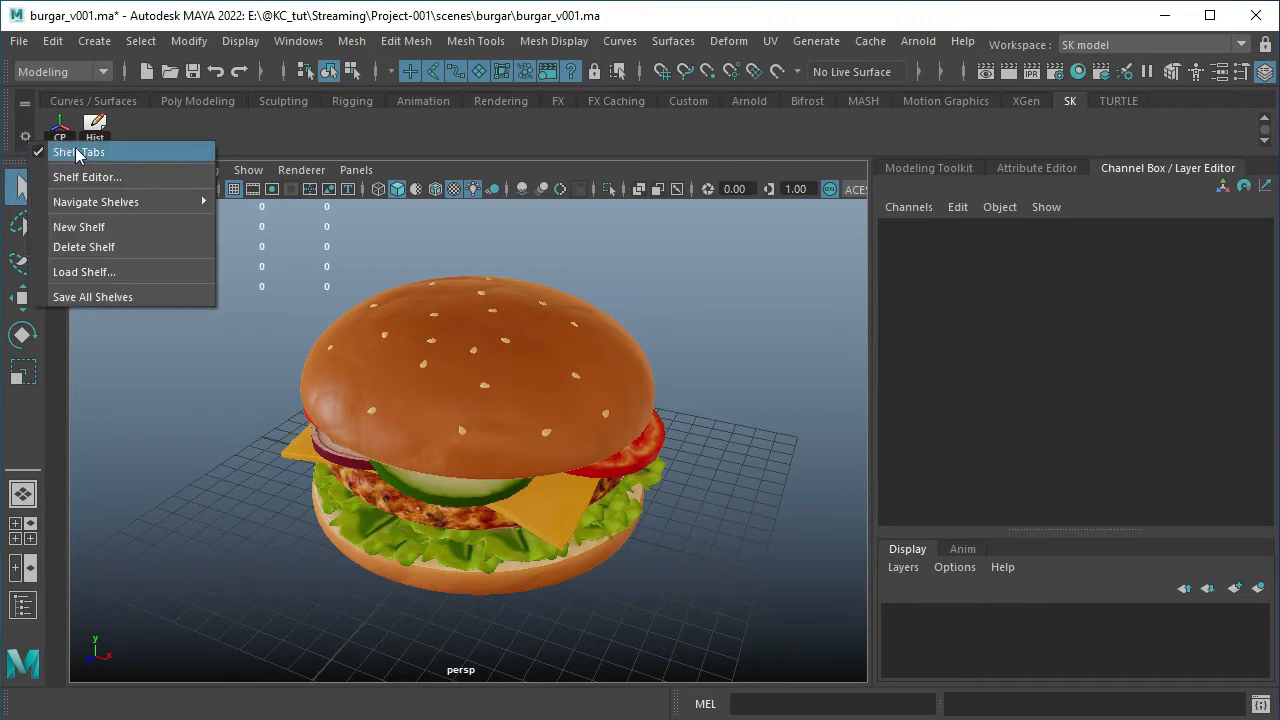
{"action": "left_click", "coordinate": [125, 237]}
{"action": "left_click", "coordinate": [604, 366]}
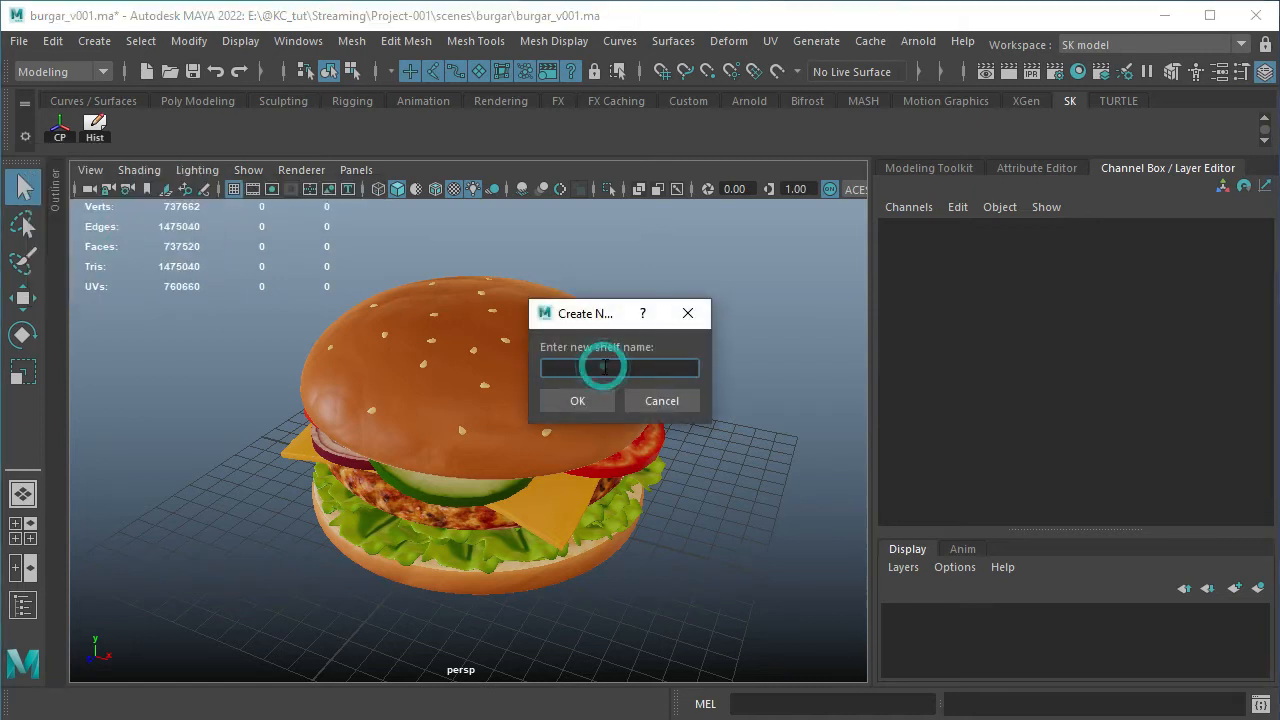
{"action": "type", "text": "Modeling"}
{"action": "left_click", "coordinate": [580, 401]}
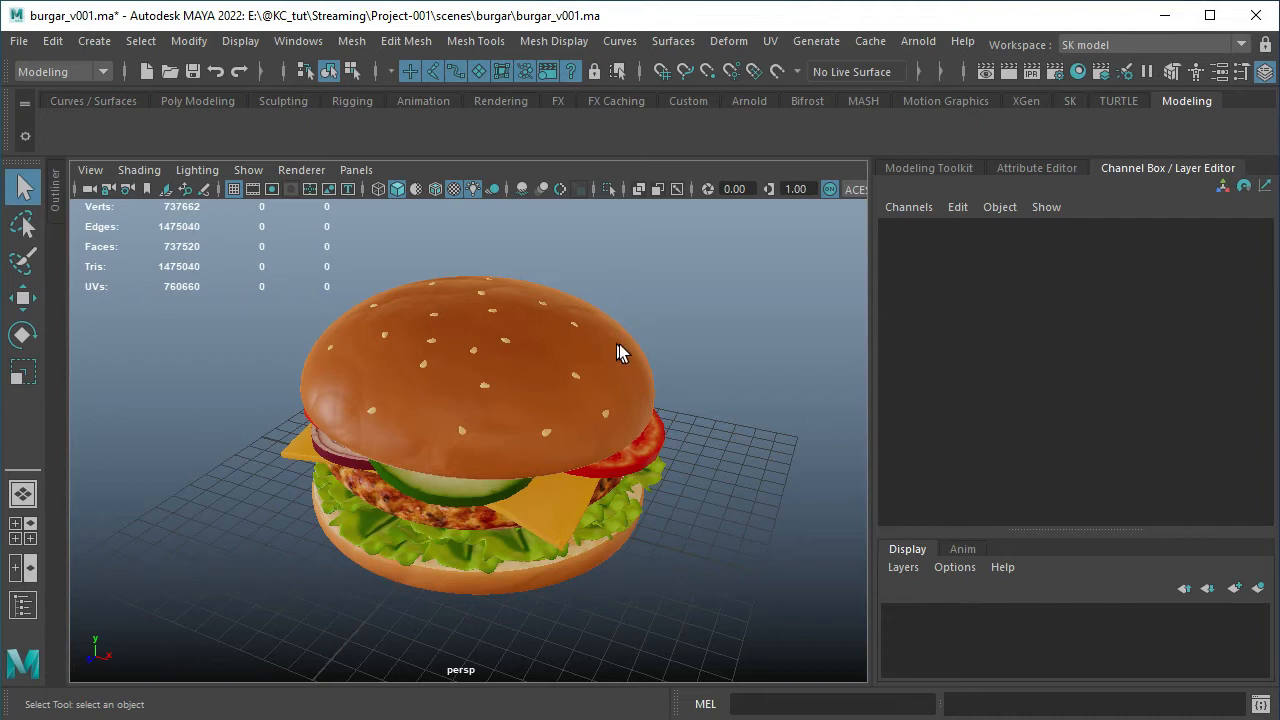
Examine the burger in the perspective view by panning, orbiting and zooming around it
{"action": "mouse_move", "coordinate": [651, 343]}
{"action": "middle_mouse_down", "text": "alt"}
{"action": "mouse_move", "coordinate": [631, 346]}
{"action": "mouse_move", "coordinate": [583, 312]}
{"action": "mouse_move", "coordinate": [691, 300]}
{"action": "mouse_move", "coordinate": [669, 394]}
{"action": "mouse_move", "coordinate": [543, 331]}
{"action": "mouse_move", "coordinate": [675, 339]}
{"action": "middle_mouse_up", "text": "alt"}
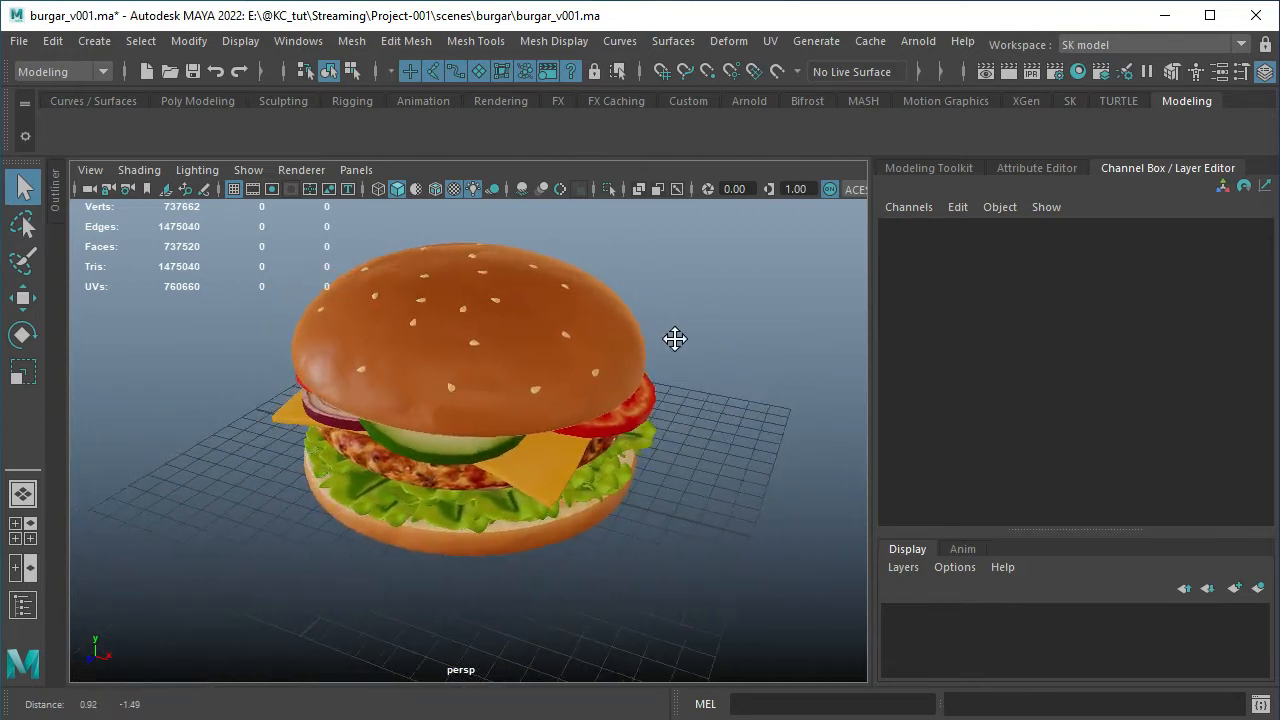
{"action": "mouse_move", "coordinate": [577, 389]}
{"action": "middle_mouse_down", "text": "alt"}
{"action": "mouse_move", "coordinate": [449, 369]}
{"action": "mouse_move", "coordinate": [585, 372]}
{"action": "mouse_move", "coordinate": [634, 394]}
{"action": "mouse_move", "coordinate": [571, 383]}
{"action": "mouse_move", "coordinate": [569, 395]}
{"action": "middle_mouse_up", "text": "alt"}
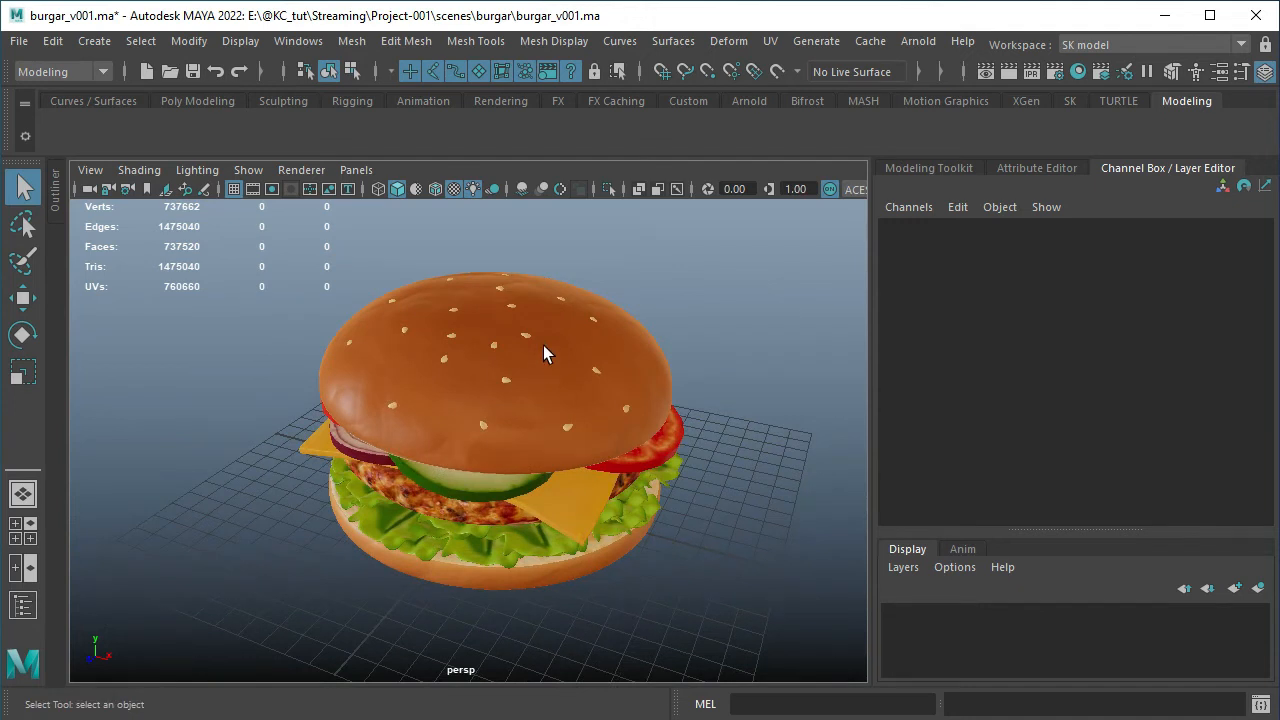
{"action": "right_click_drag", "start_coordinate": [543, 345], "coordinate": [531, 319], "text": "alt"}
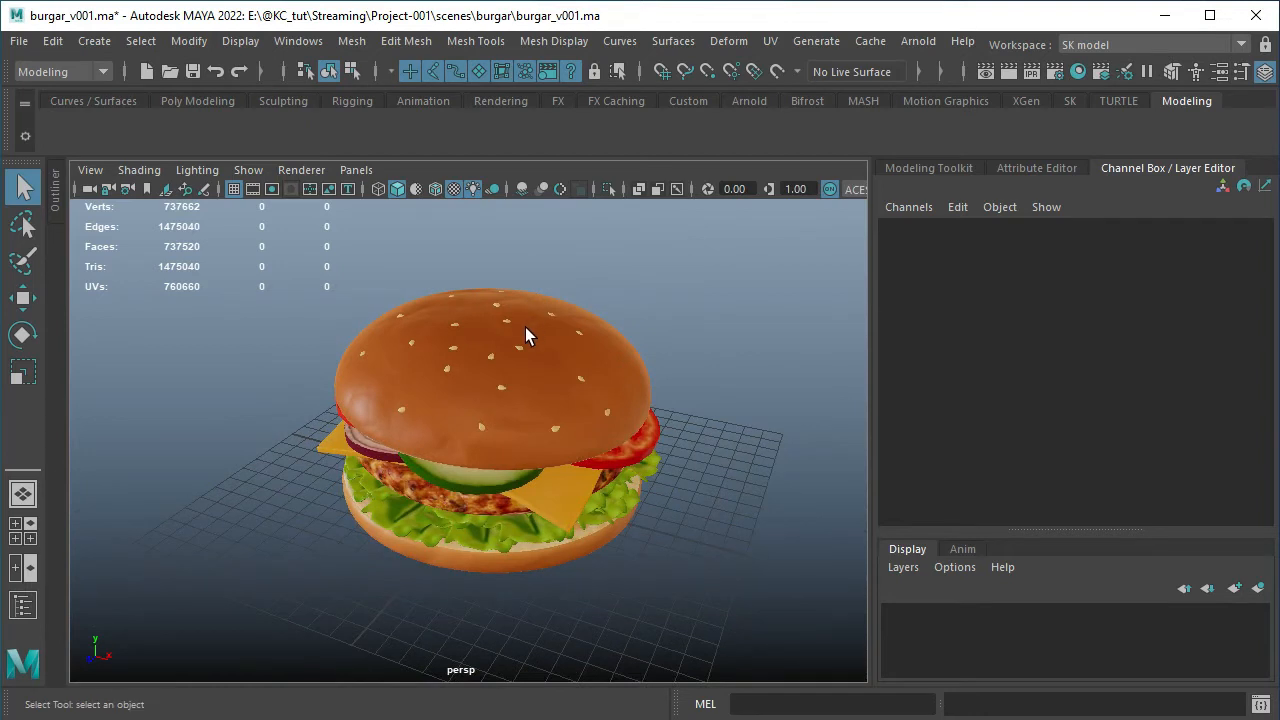
{"action": "left_click_drag", "start_coordinate": [524, 328], "coordinate": [483, 381], "text": "alt"}
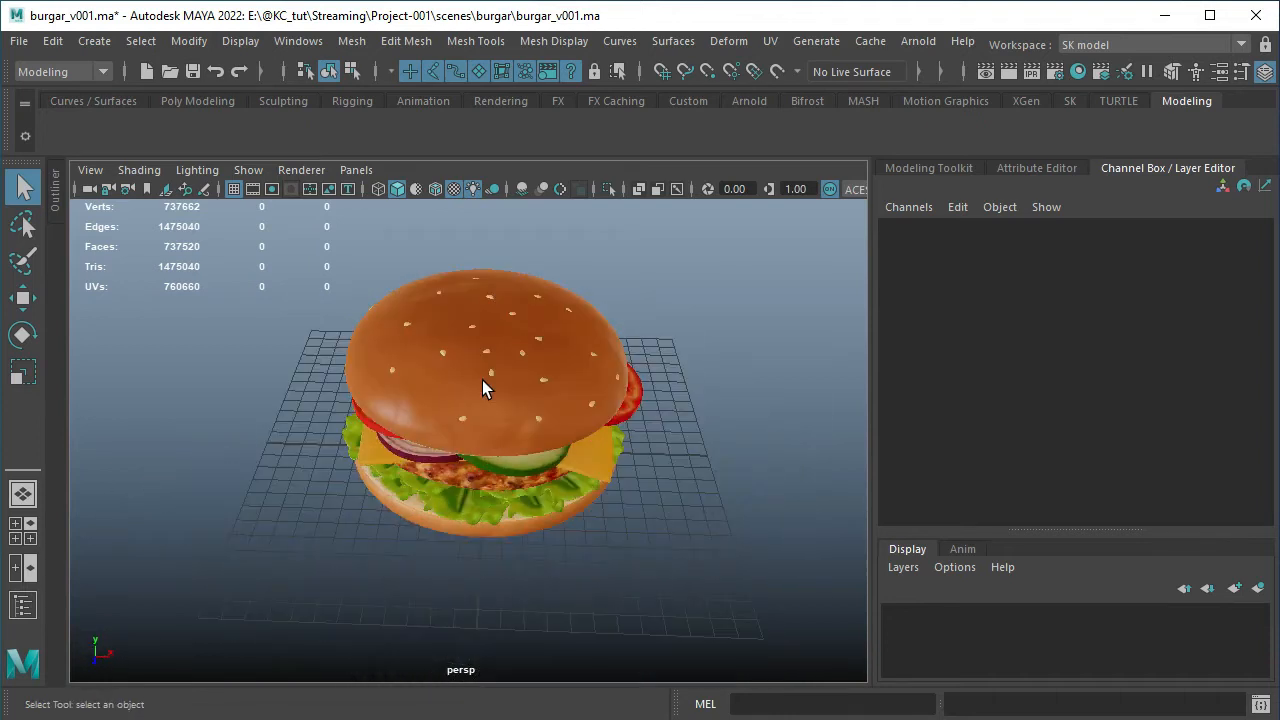
{"action": "scroll", "coordinate": [482, 380], "scroll_direction": "up", "scroll_amount": 5}
{"action": "scroll", "coordinate": [482, 380], "scroll_direction": "down", "scroll_amount": 7}
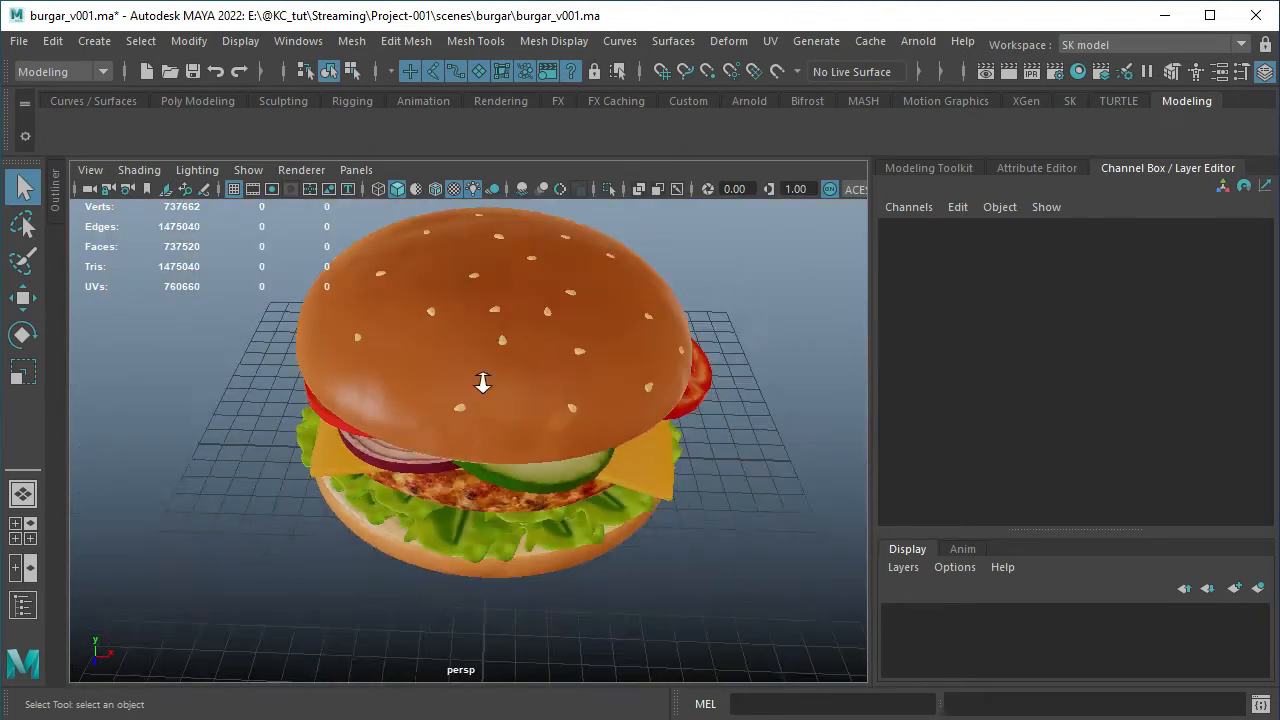
{"action": "scroll", "coordinate": [482, 389], "scroll_direction": "up", "scroll_amount": 5}
{"action": "scroll", "coordinate": [482, 389], "scroll_direction": "down", "scroll_amount": 3}
{"action": "left_click_drag", "start_coordinate": [629, 407], "coordinate": [669, 446], "text": "alt"}
{"action": "left_click_drag", "start_coordinate": [647, 494], "coordinate": [551, 481], "text": "alt"}
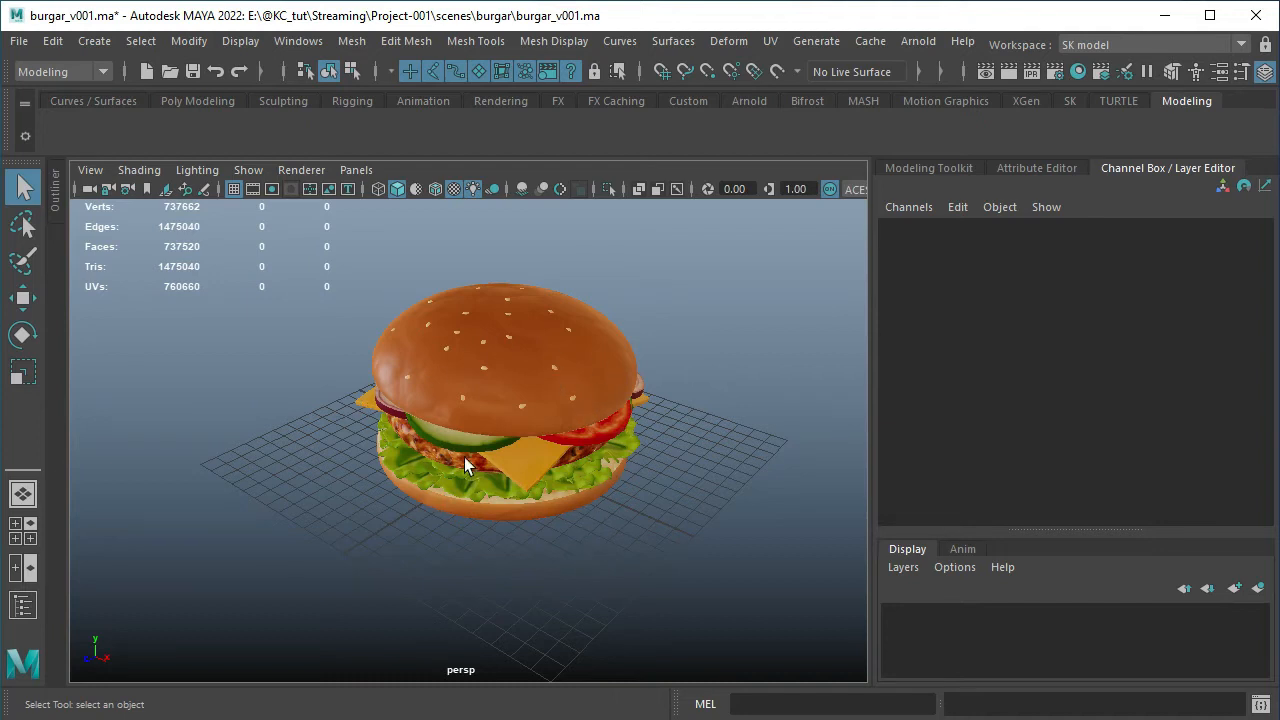
Select the top bun and add the bottom bun, a lettuce leaf, patty, cheese, cucumber and tomato slice to the selection
{"action": "left_click", "coordinate": [435, 372]}
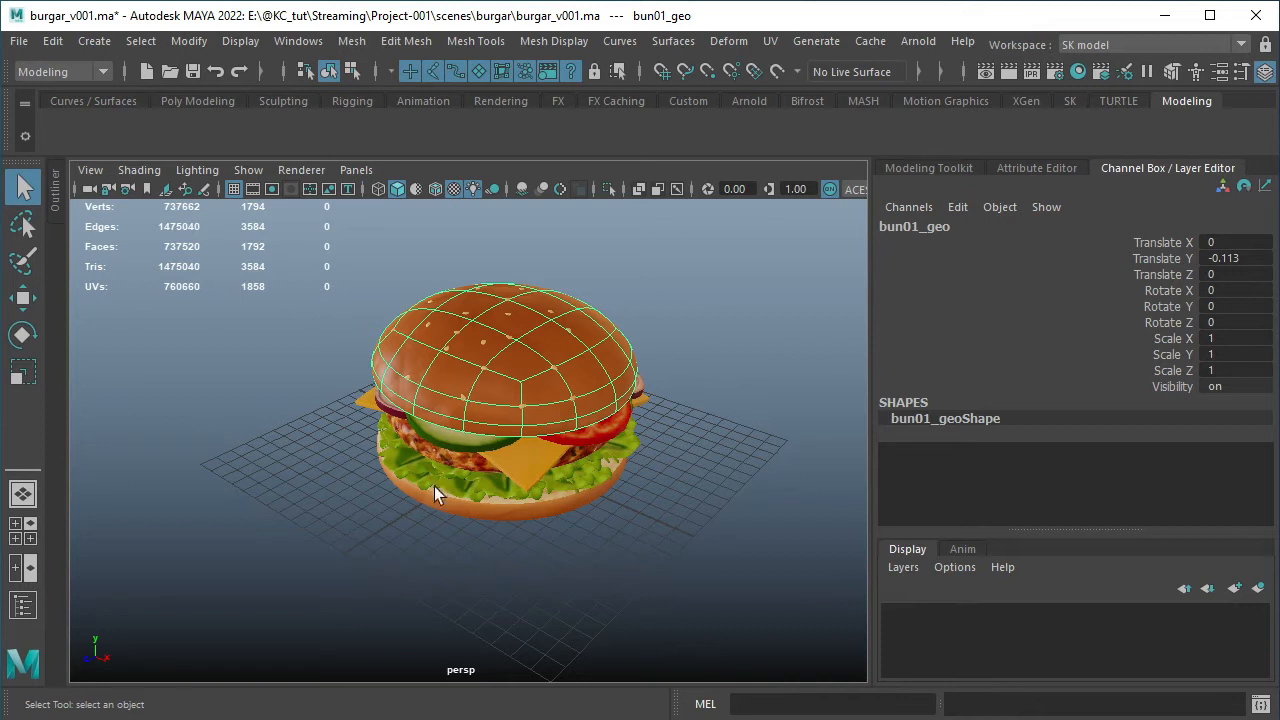
{"action": "left_click_drag", "start_coordinate": [397, 526], "coordinate": [443, 489], "text": "alt"}
{"action": "right_click_drag", "start_coordinate": [436, 494], "coordinate": [471, 545], "text": "alt"}
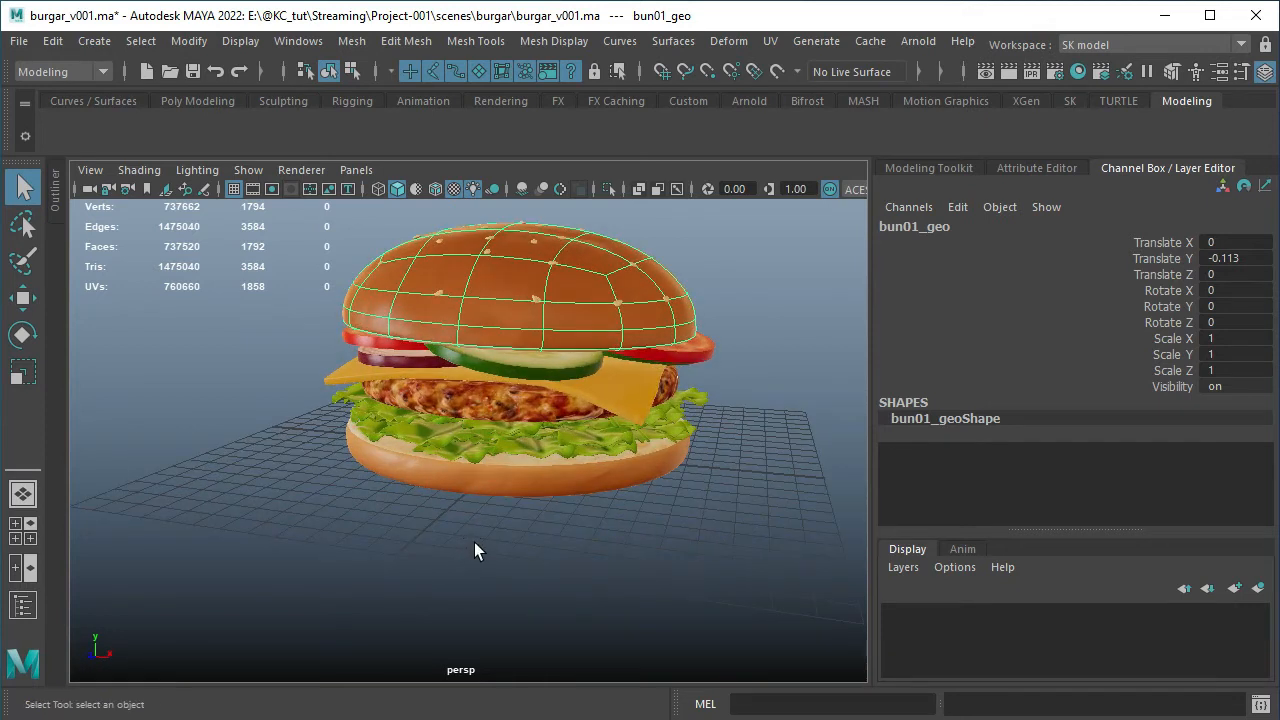
{"action": "left_click", "coordinate": [484, 487], "text": "shift"}
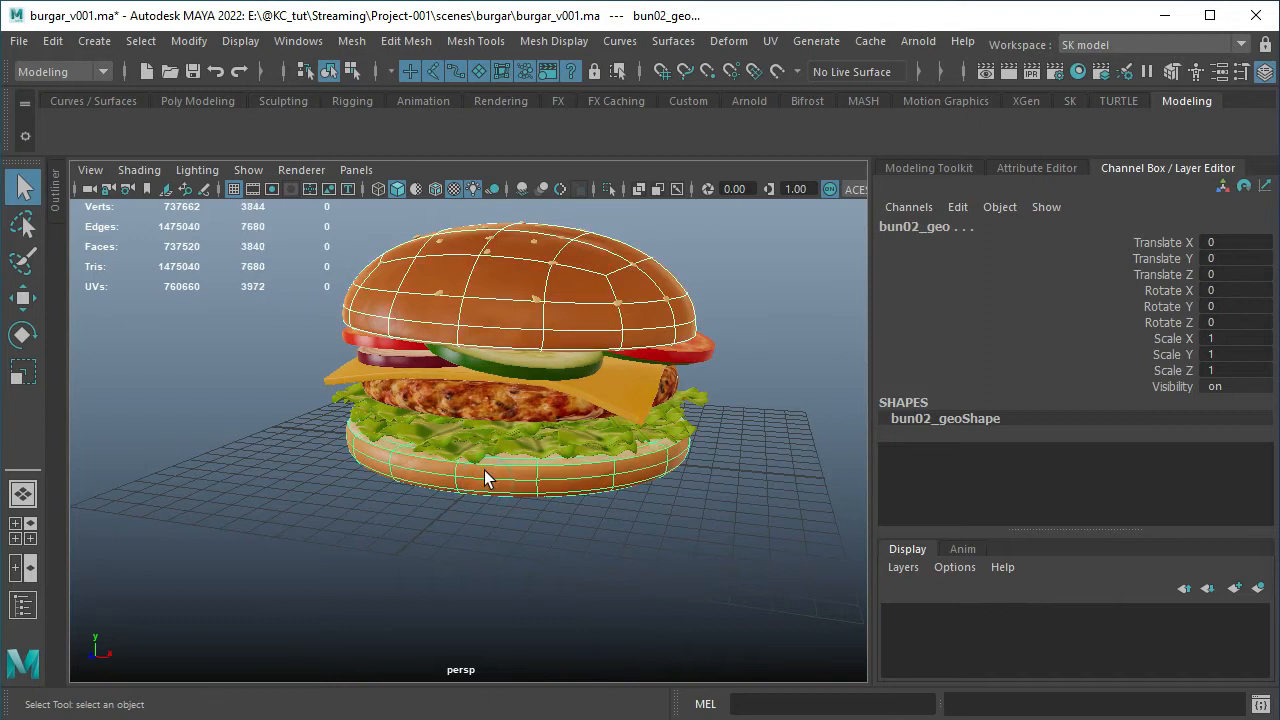
{"action": "left_click", "coordinate": [487, 438], "text": "shift"}
{"action": "left_click", "coordinate": [490, 398], "text": "shift"}
{"action": "left_click", "coordinate": [550, 363], "text": "shift"}
{"action": "left_click", "coordinate": [547, 359], "text": "shift"}
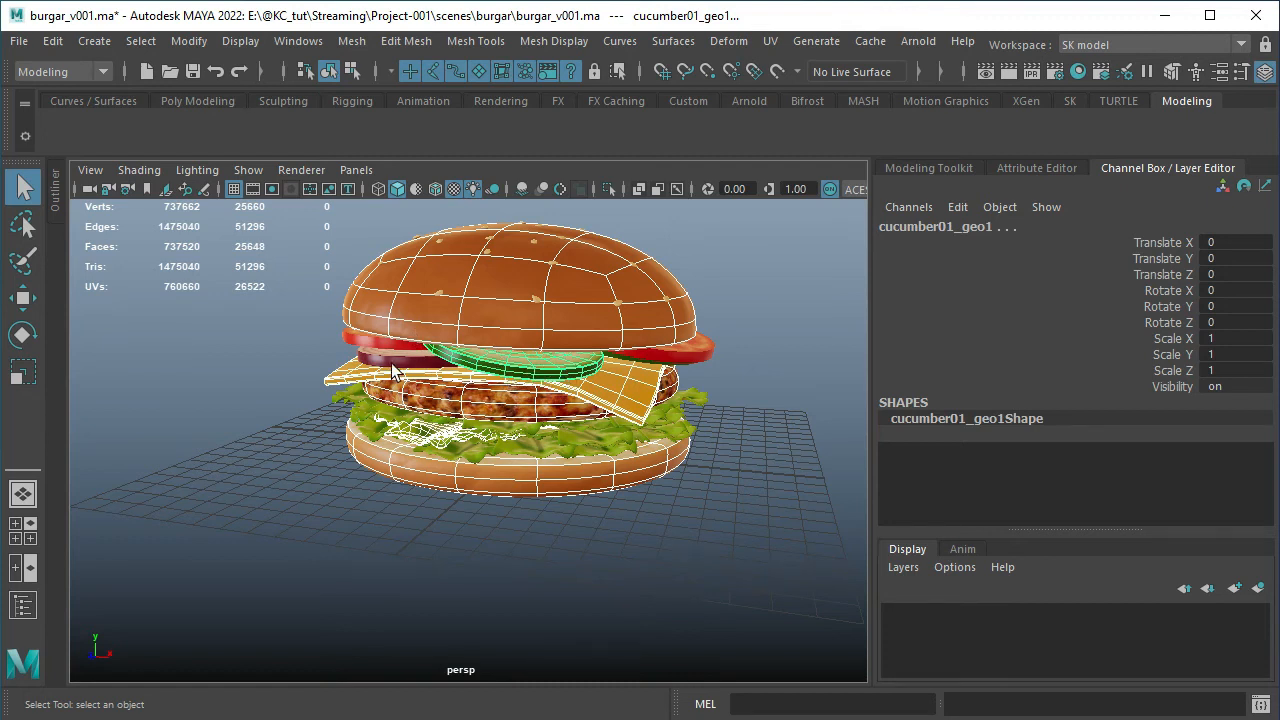
{"action": "left_click", "coordinate": [364, 343], "text": "shift"}
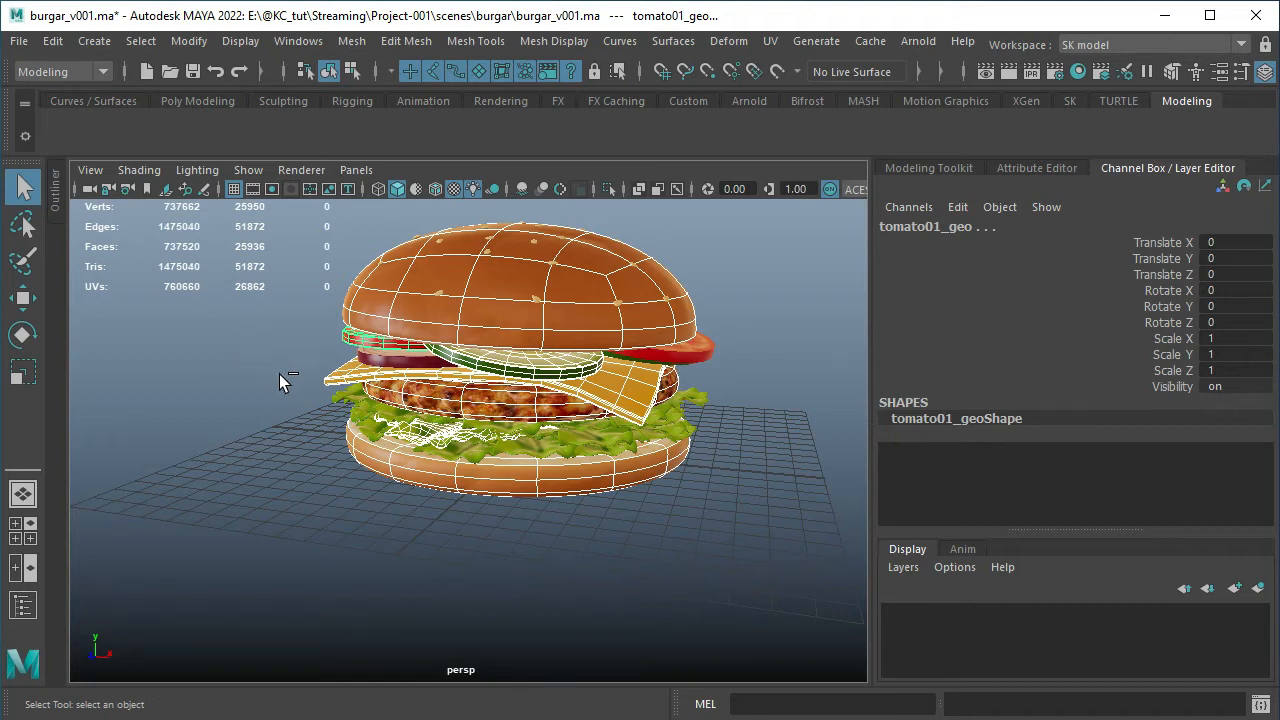
Remove the bottom bun, cheese, tomato, top bun, cucumber, patty and lettuce leaf from the selection one by one
{"action": "left_click", "coordinate": [381, 470], "text": "ctrl"}
{"action": "left_click", "coordinate": [360, 380], "text": "ctrl"}
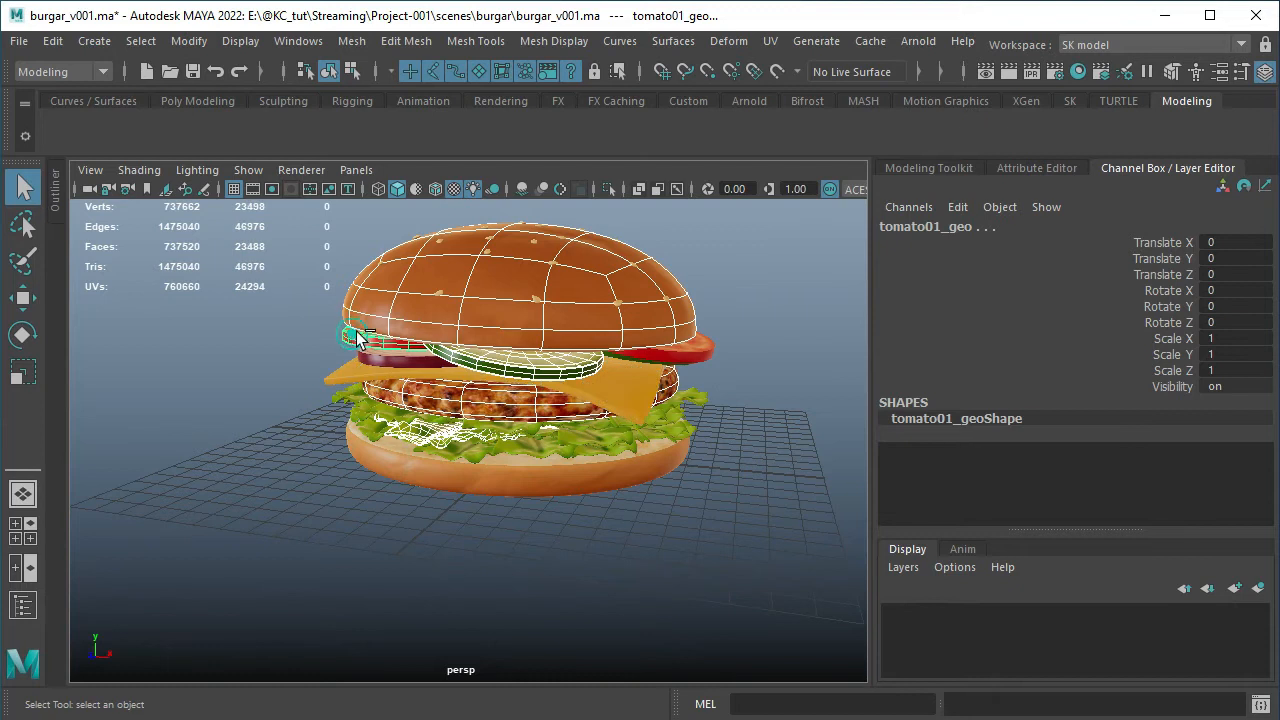
{"action": "left_click", "coordinate": [358, 338], "text": "ctrl"}
{"action": "left_click", "coordinate": [380, 309], "text": "ctrl"}
{"action": "left_click", "coordinate": [474, 365], "text": "ctrl"}
{"action": "left_click", "coordinate": [485, 405], "text": "ctrl"}
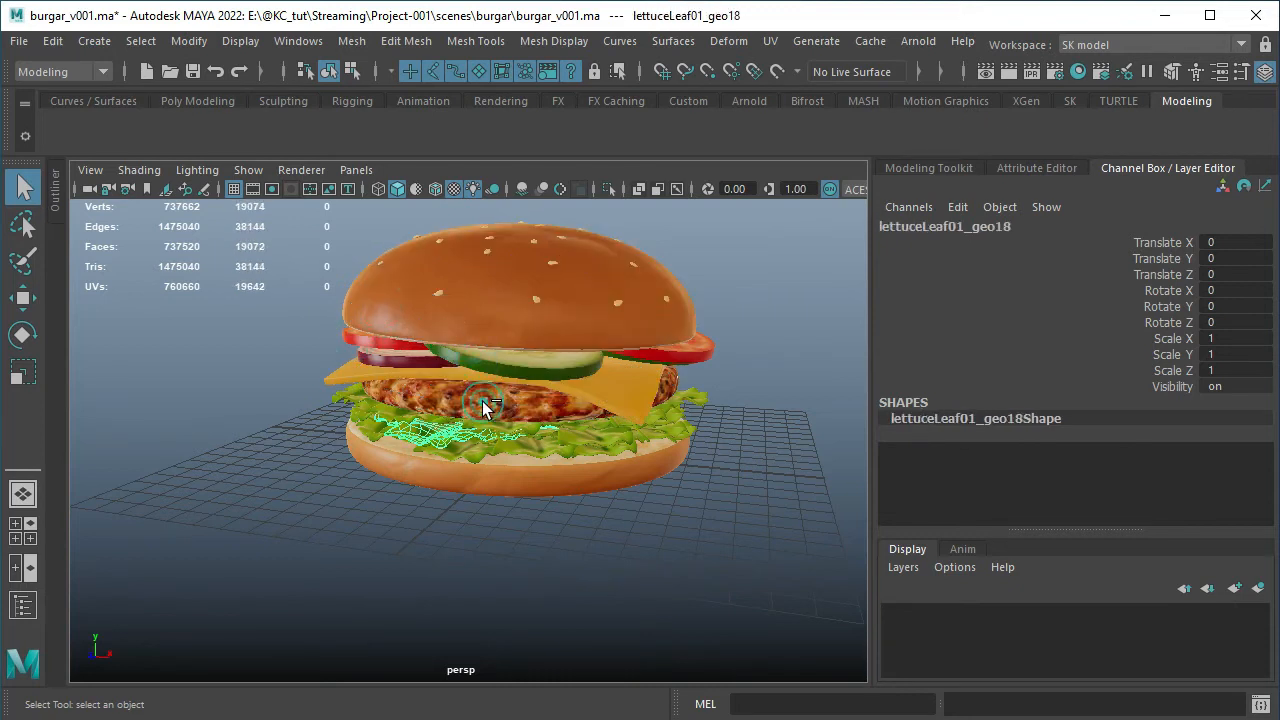
{"action": "left_click", "coordinate": [462, 430], "text": "ctrl"}
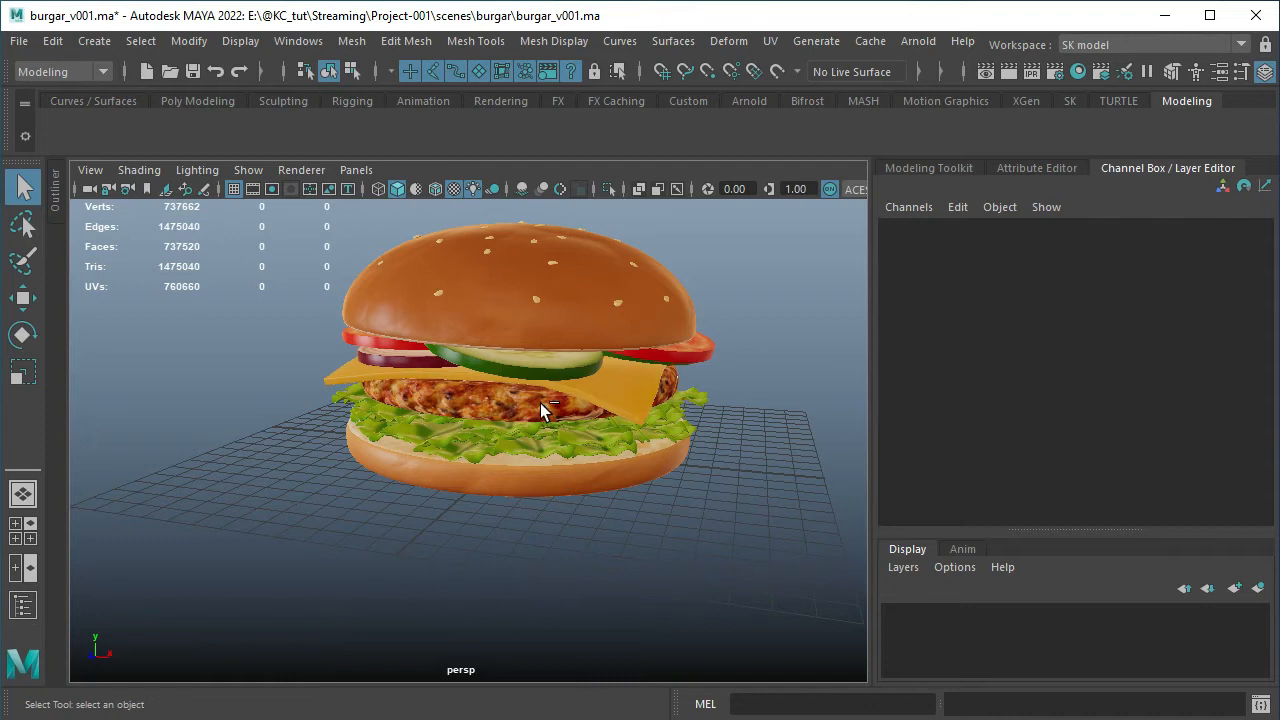
Select the whole burger with a selection box around it, and clear the selection
{"action": "left_click_drag", "start_coordinate": [289, 220], "coordinate": [781, 543]}
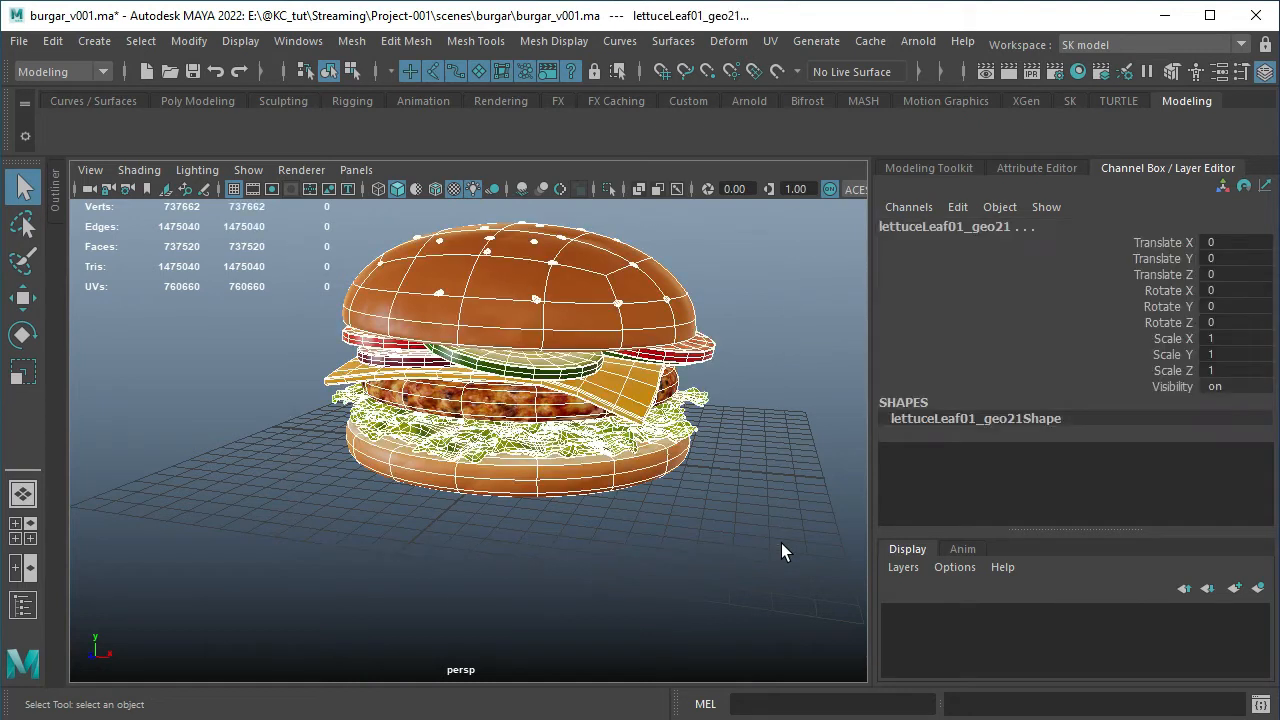
{"action": "left_click", "coordinate": [390, 533]}
Activate the Lasso tool and encircle part of the burger to select the top bun, several seeds and the tomato slice
{"action": "left_click_drag", "start_coordinate": [546, 449], "coordinate": [508, 490], "text": "alt"}
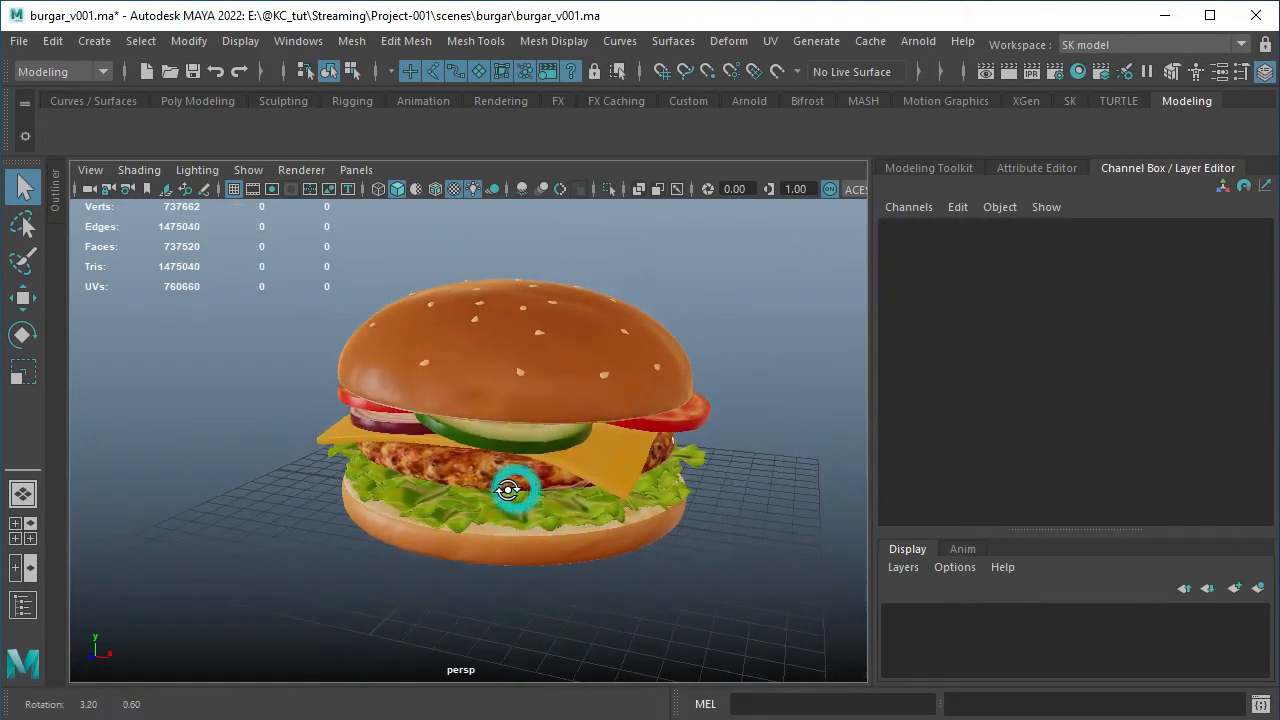
{"action": "left_click", "coordinate": [23, 228]}
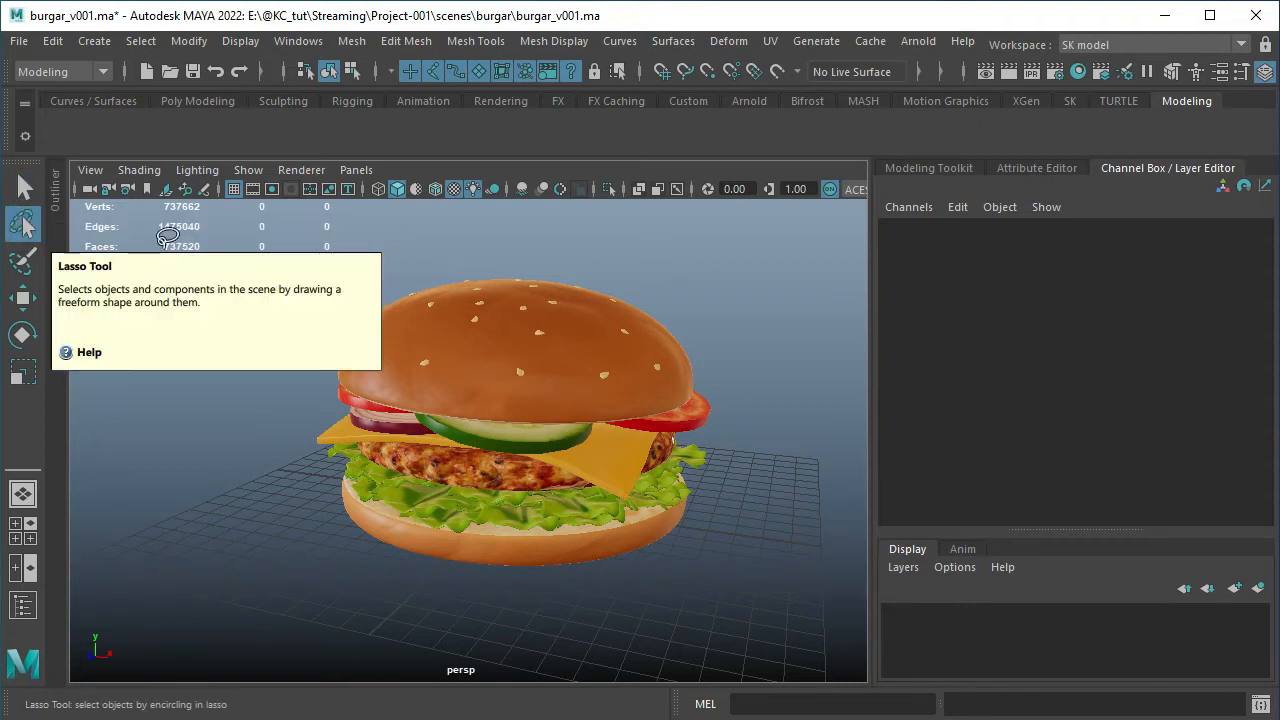
{"action": "mouse_move", "coordinate": [293, 420]}
{"action": "left_mouse_down"}
{"action": "mouse_move", "coordinate": [545, 228]}
{"action": "mouse_move", "coordinate": [735, 380]}
{"action": "mouse_move", "coordinate": [692, 552]}
{"action": "mouse_move", "coordinate": [462, 612]}
{"action": "mouse_move", "coordinate": [302, 512]}
{"action": "mouse_move", "coordinate": [288, 424]}
{"action": "left_mouse_up"}
{"action": "mouse_move", "coordinate": [555, 243]}
{"action": "left_mouse_down"}
{"action": "mouse_move", "coordinate": [648, 305]}
{"action": "mouse_move", "coordinate": [645, 251]}
{"action": "left_mouse_up"}
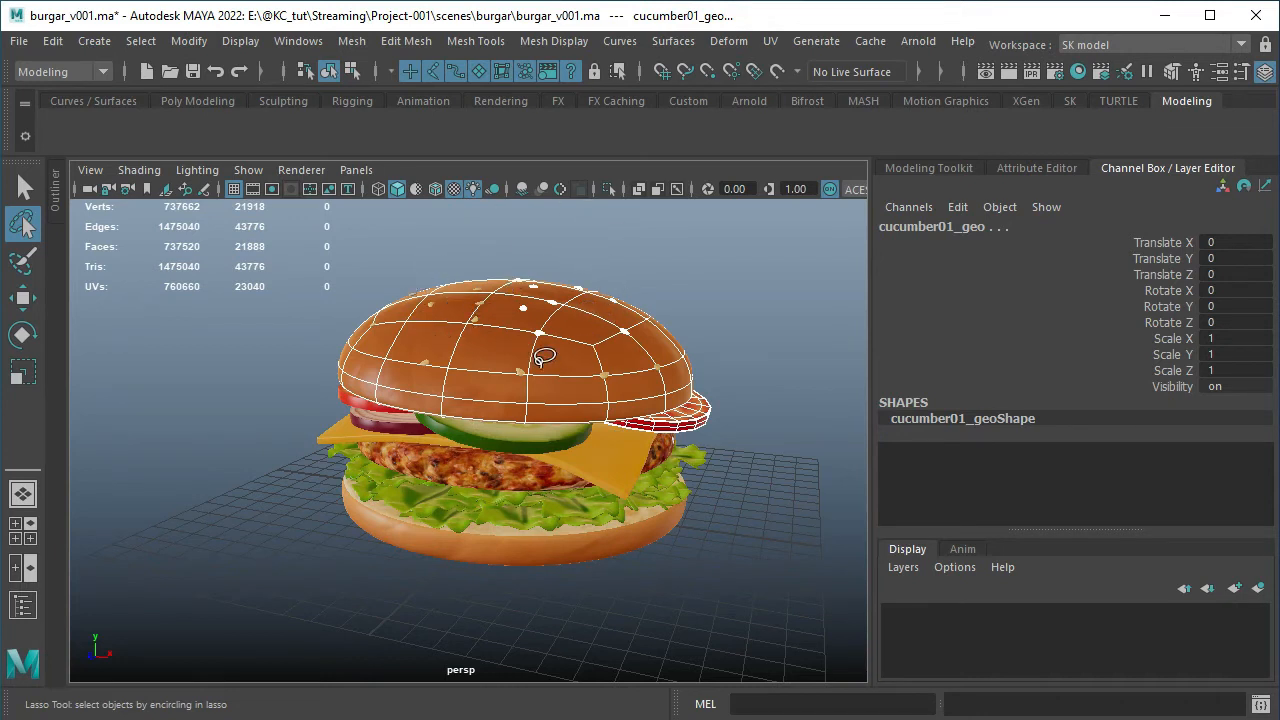
Lasso most of the burger from a higher viewpoint to select its ingredients, and clear the selection
{"action": "left_click_drag", "start_coordinate": [535, 340], "coordinate": [468, 340], "text": "alt"}
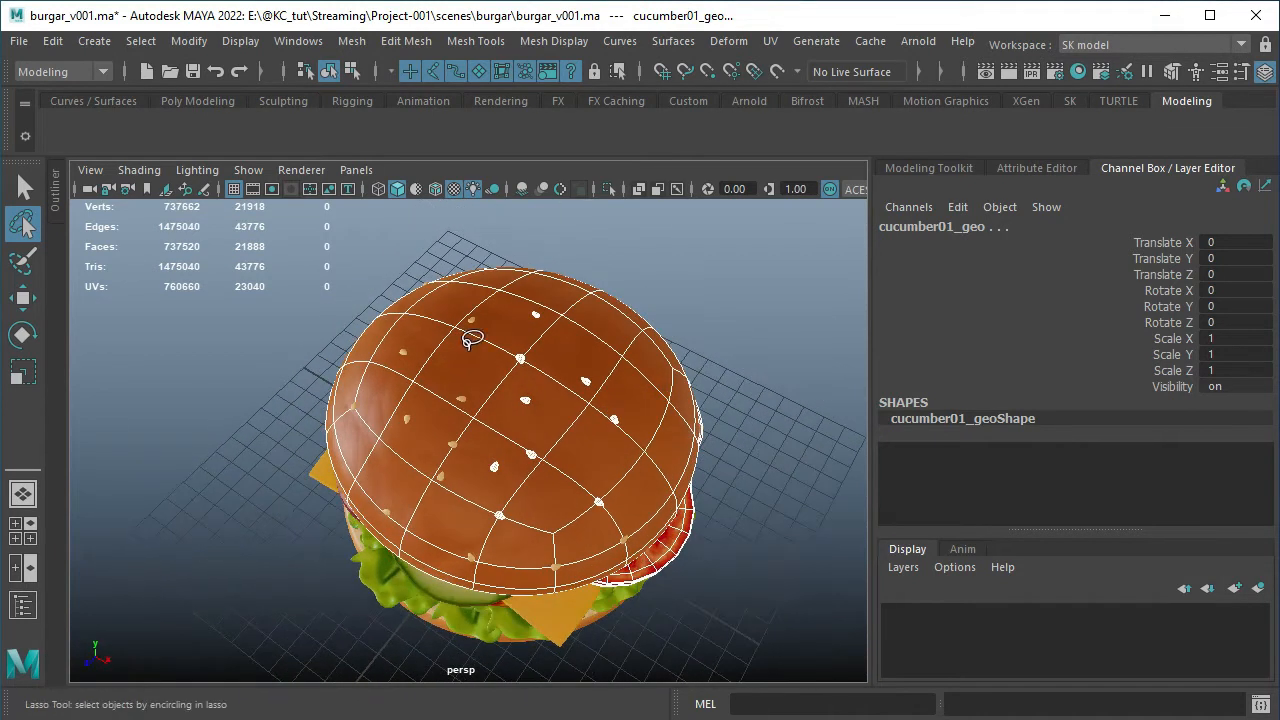
{"action": "left_click_drag", "start_coordinate": [421, 385], "coordinate": [419, 311], "text": "alt"}
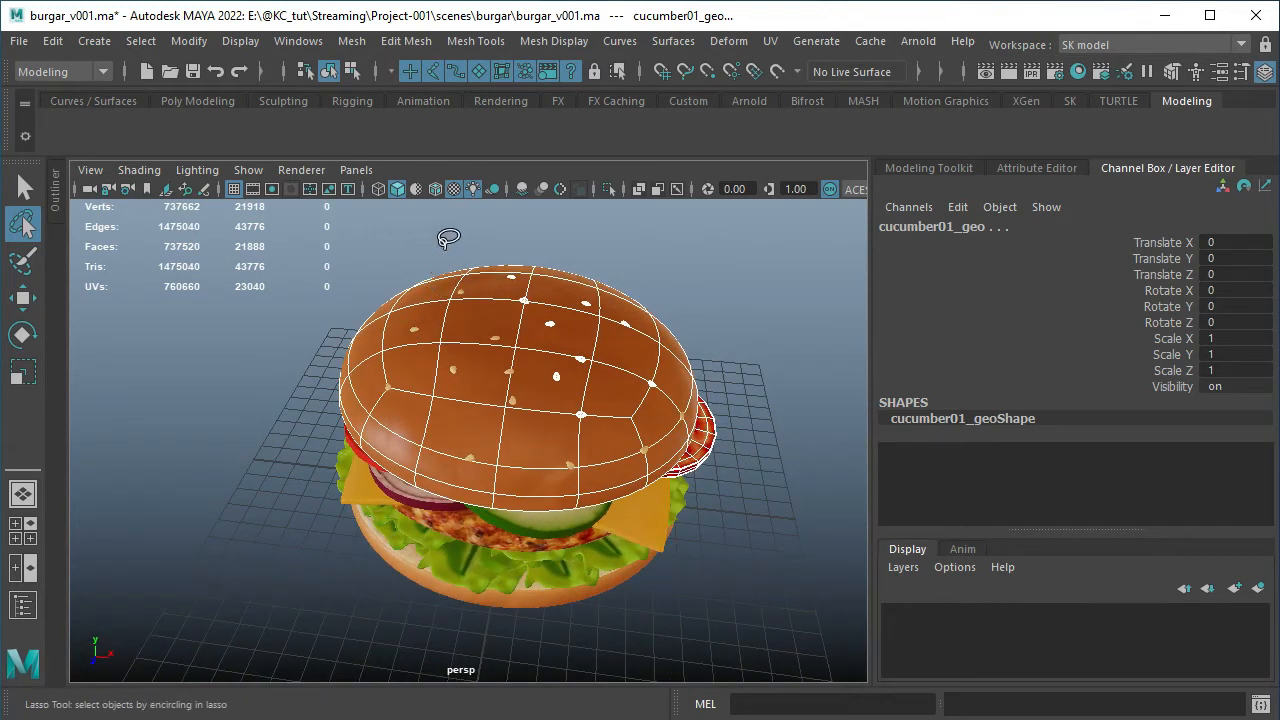
{"action": "mouse_move", "coordinate": [449, 222]}
{"action": "left_mouse_down"}
{"action": "mouse_move", "coordinate": [378, 265]}
{"action": "mouse_move", "coordinate": [377, 369]}
{"action": "mouse_move", "coordinate": [536, 436]}
{"action": "mouse_move", "coordinate": [687, 357]}
{"action": "mouse_move", "coordinate": [542, 218]}
{"action": "mouse_move", "coordinate": [491, 243]}
{"action": "left_mouse_up"}
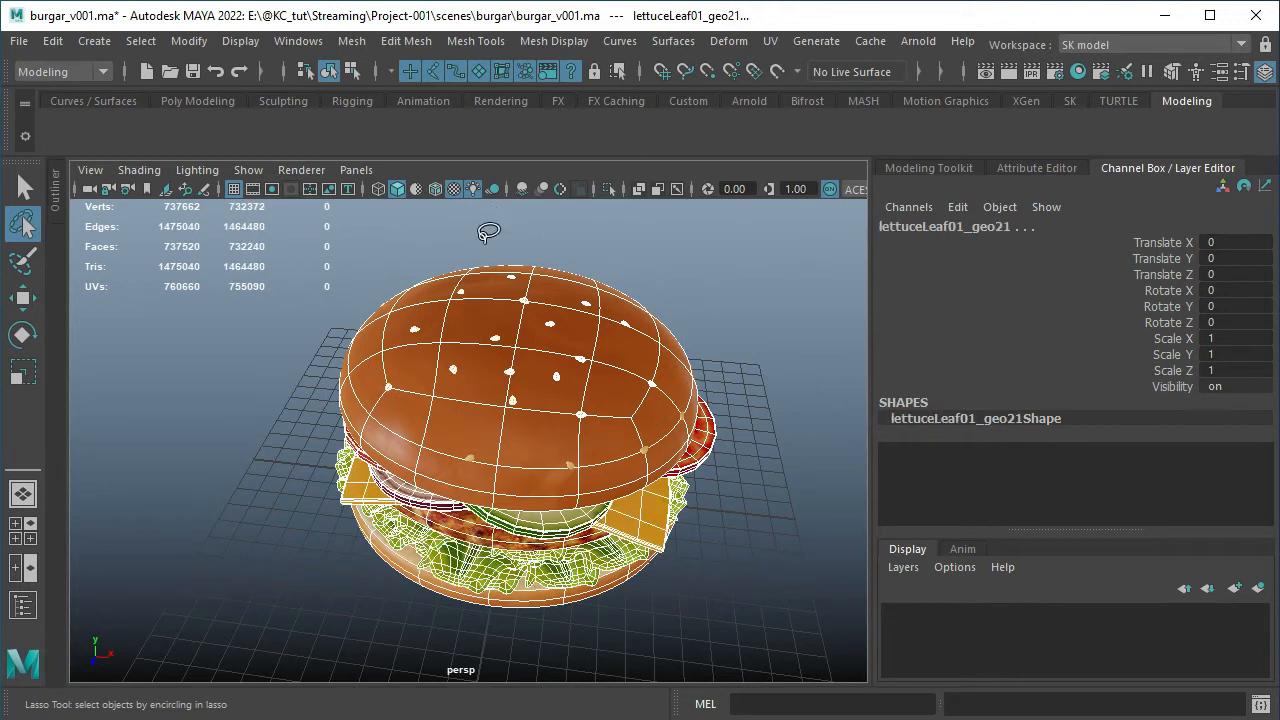
{"action": "left_click", "coordinate": [85, 277]}
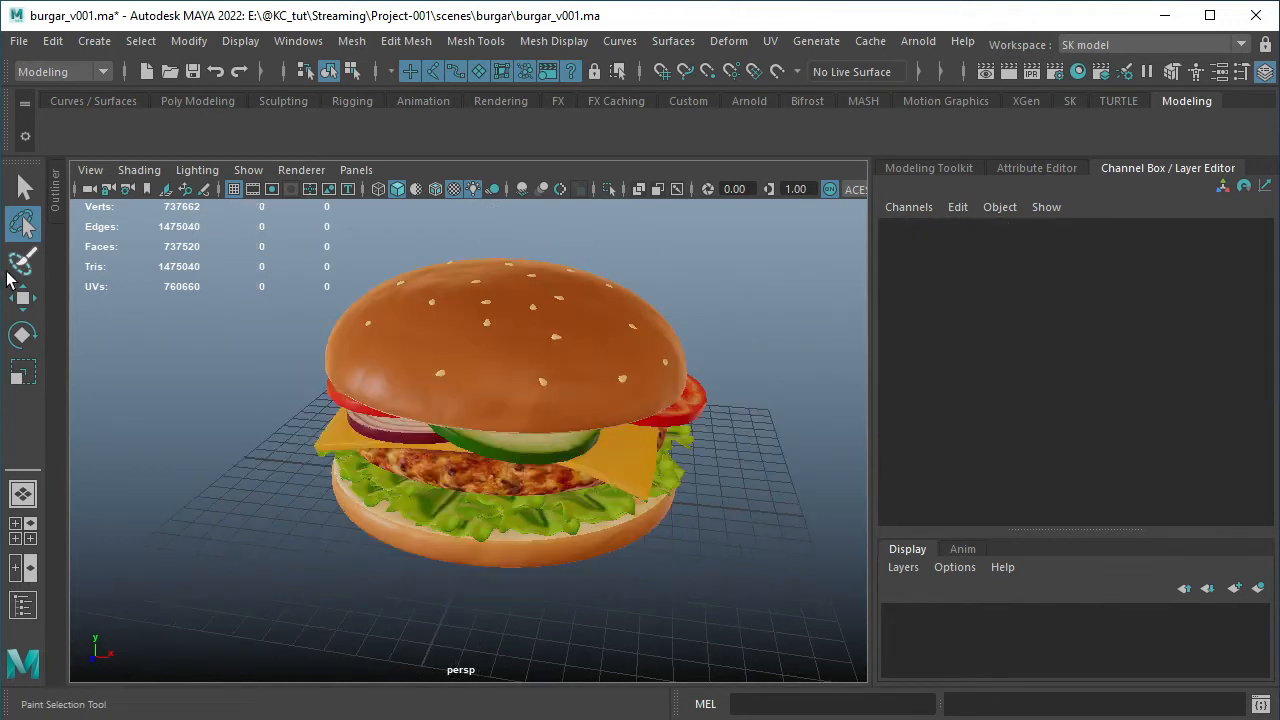
Activate the Paint Selection tool over the burger, and switch to the Move tool
{"action": "left_click", "coordinate": [23, 262]}
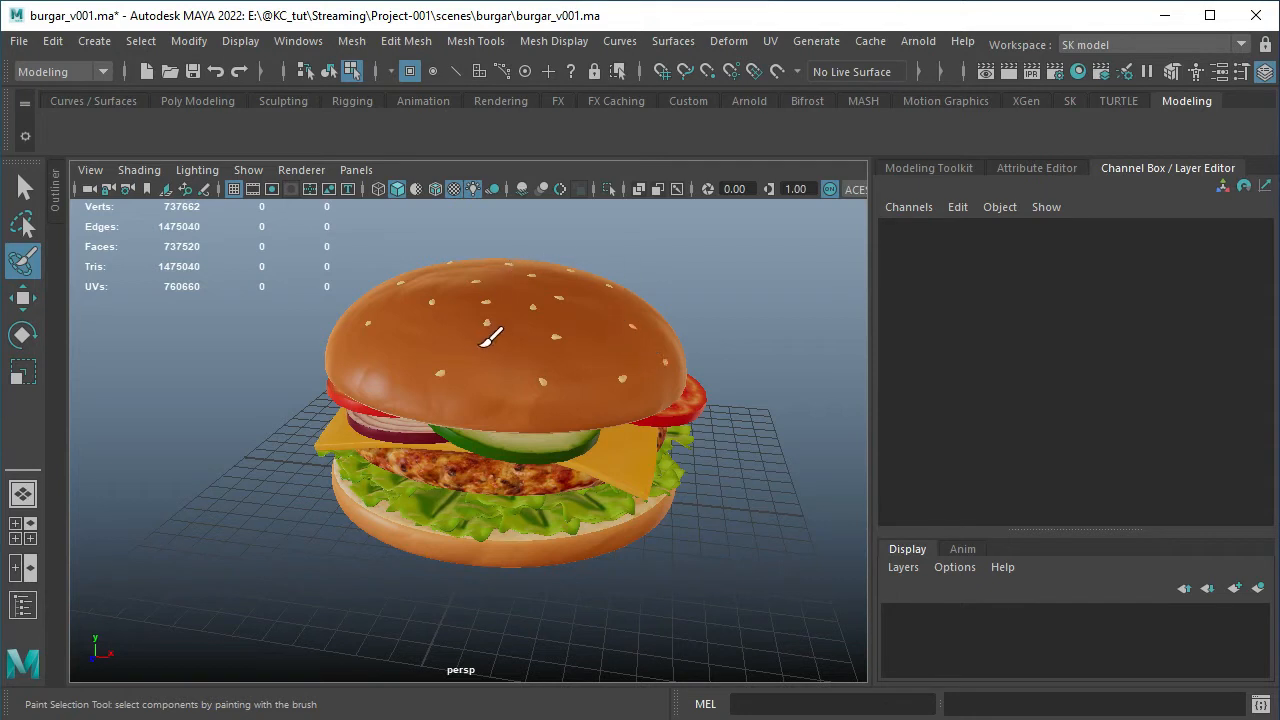
{"action": "left_click_drag", "start_coordinate": [486, 246], "coordinate": [462, 256], "text": "alt"}
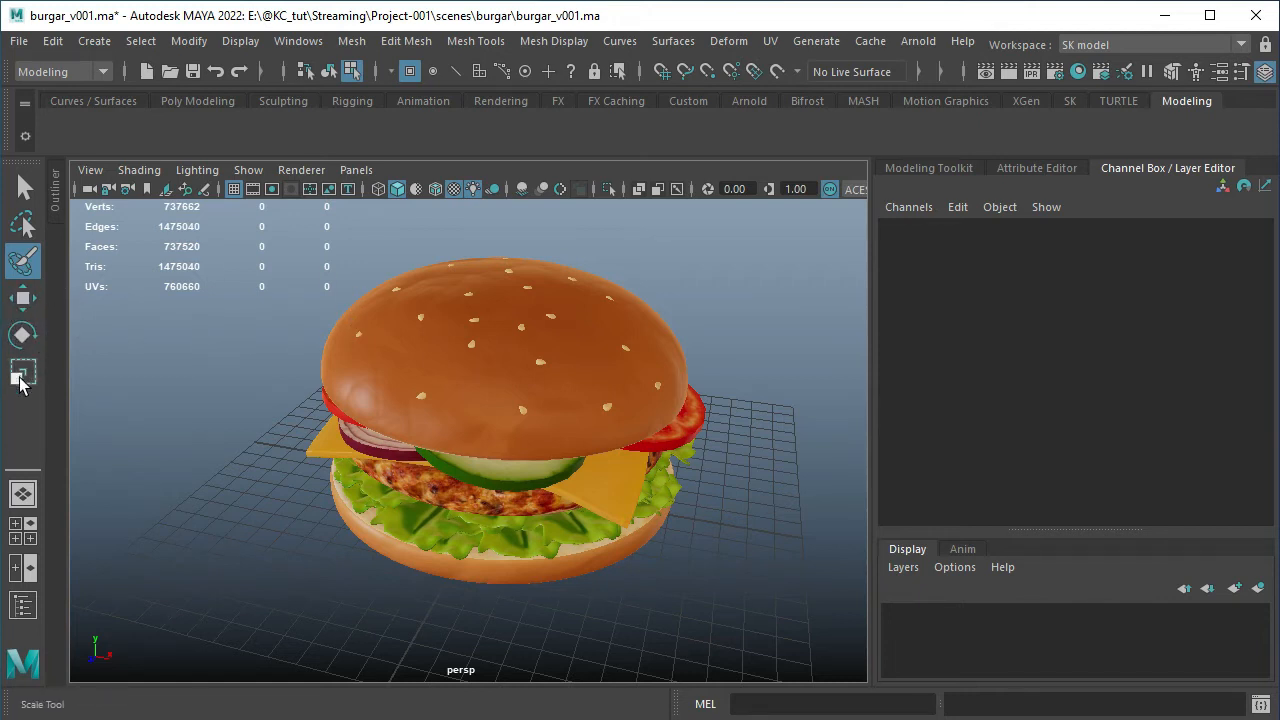
{"action": "left_click", "coordinate": [26, 304]}
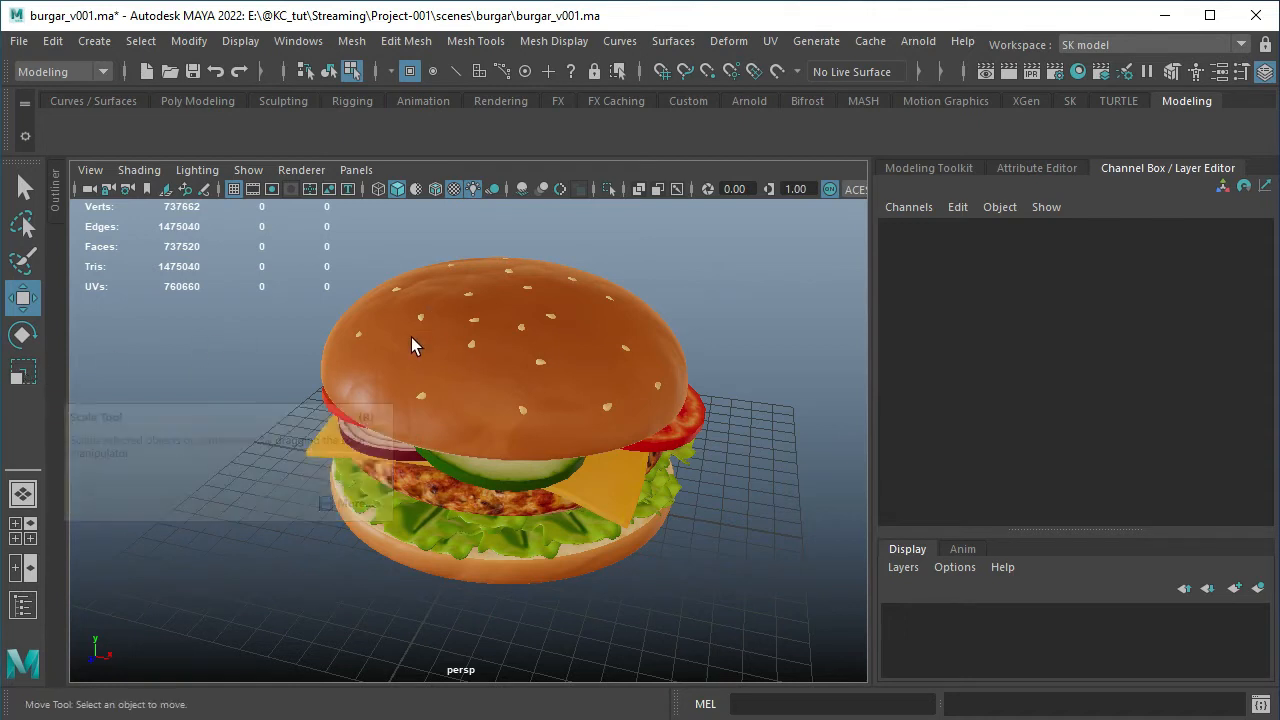
Switch to object selection mode and move the bottom bun out of the burger along X, to a Translate X of about -17.5
{"action": "key", "text": "F8"}
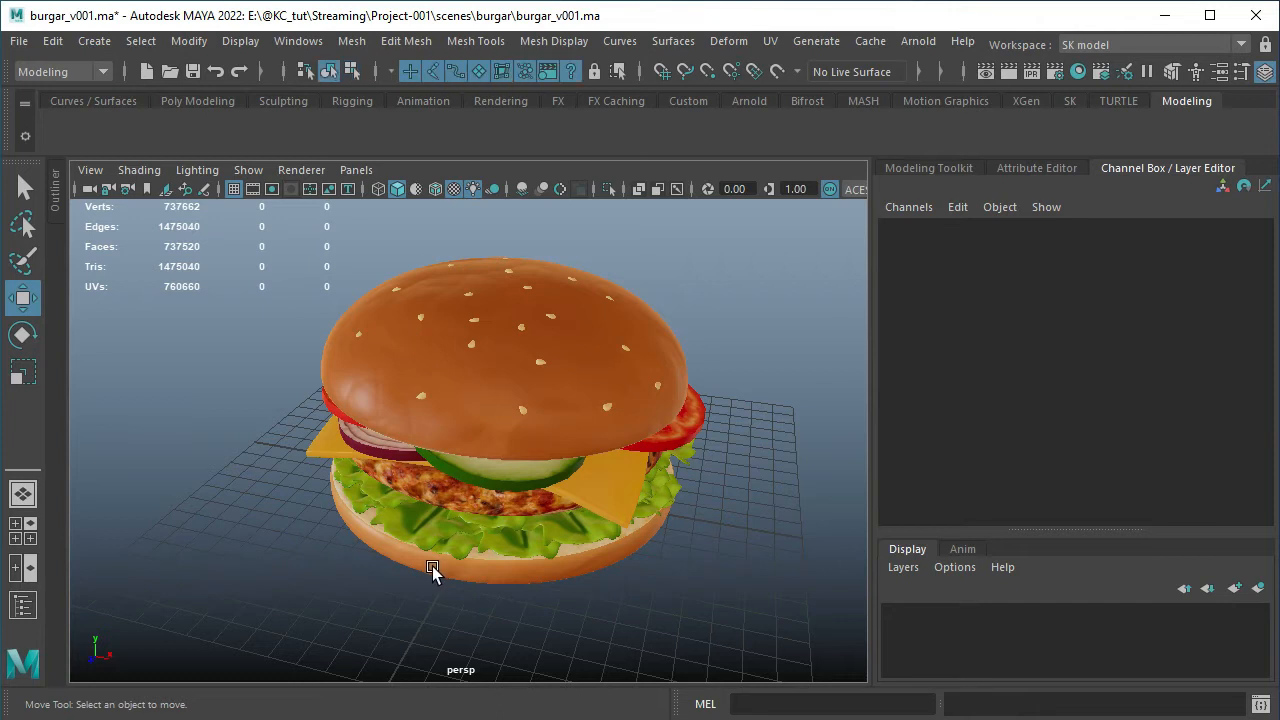
{"action": "left_click", "coordinate": [431, 568]}
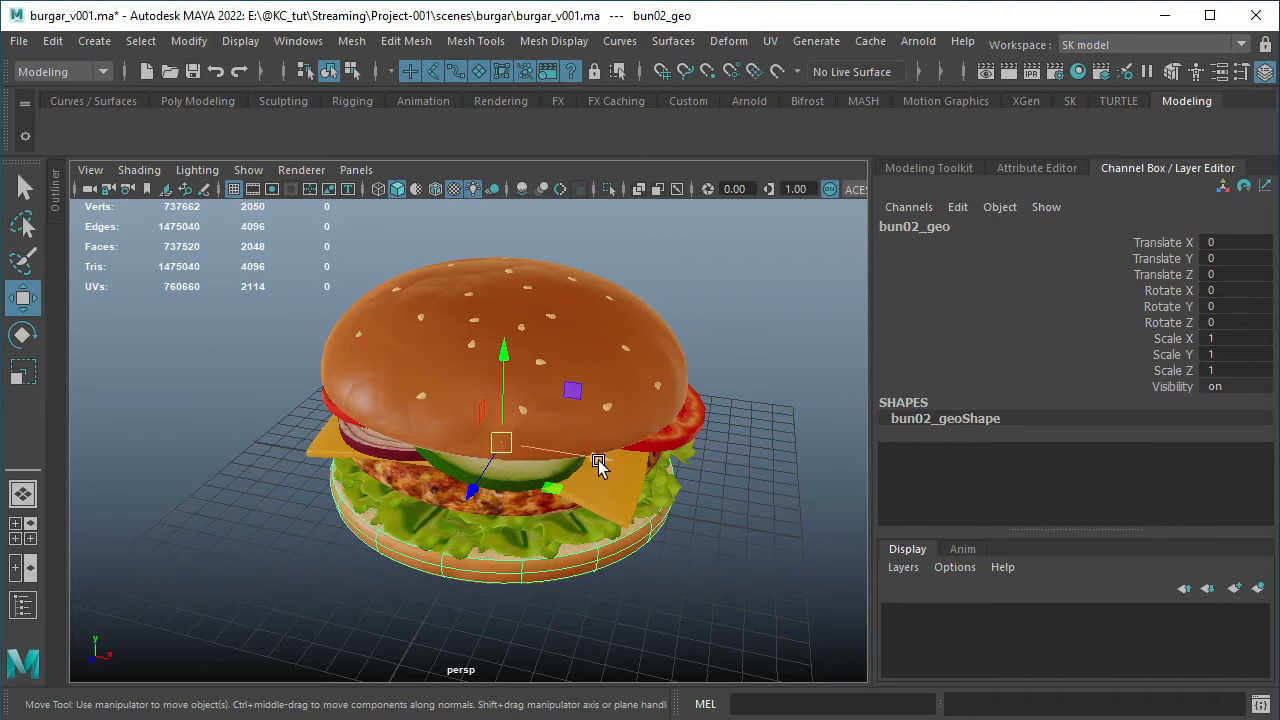
{"action": "left_click_drag", "start_coordinate": [598, 460], "coordinate": [257, 416]}
{"action": "middle_click_drag", "start_coordinate": [333, 460], "coordinate": [445, 489], "text": "alt"}
{"action": "right_click_drag", "start_coordinate": [445, 489], "coordinate": [334, 442], "text": "alt"}
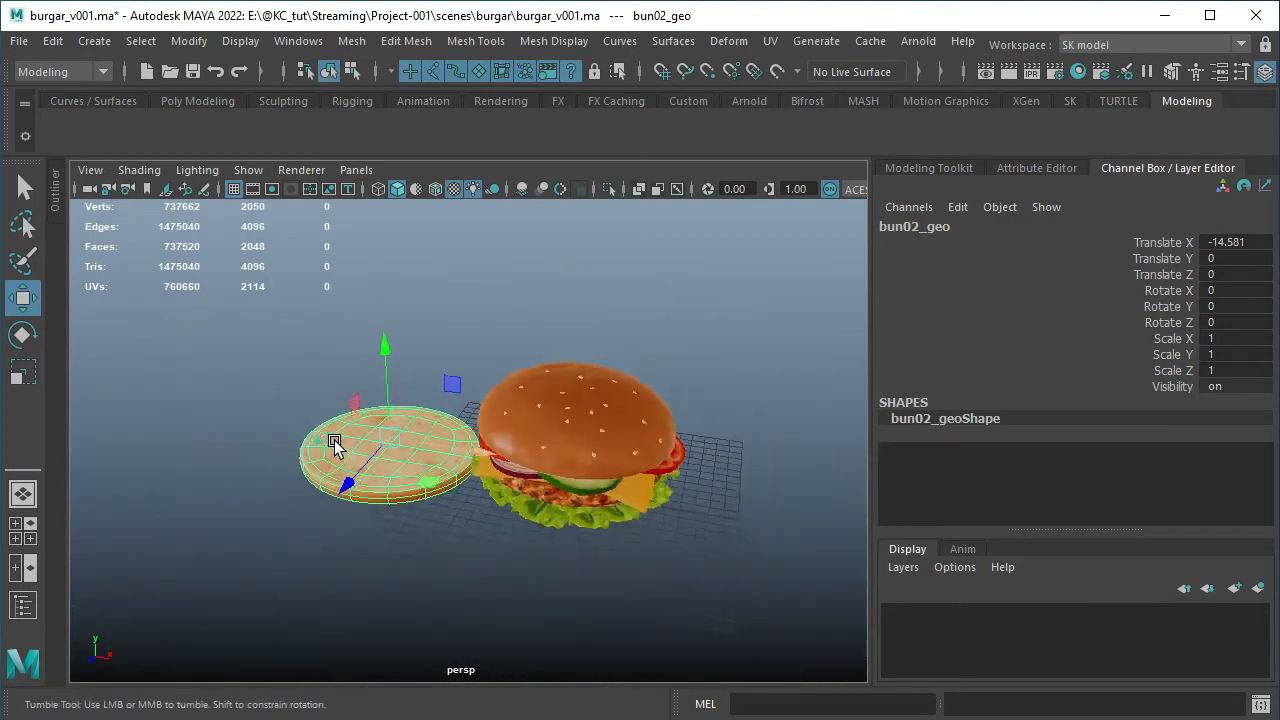
{"action": "left_click_drag", "start_coordinate": [334, 442], "coordinate": [387, 441], "text": "alt"}
{"action": "right_click_drag", "start_coordinate": [387, 441], "coordinate": [411, 500], "text": "alt"}
{"action": "left_click_drag", "start_coordinate": [411, 500], "coordinate": [384, 510], "text": "alt"}
{"action": "left_click_drag", "start_coordinate": [452, 453], "coordinate": [405, 452]}
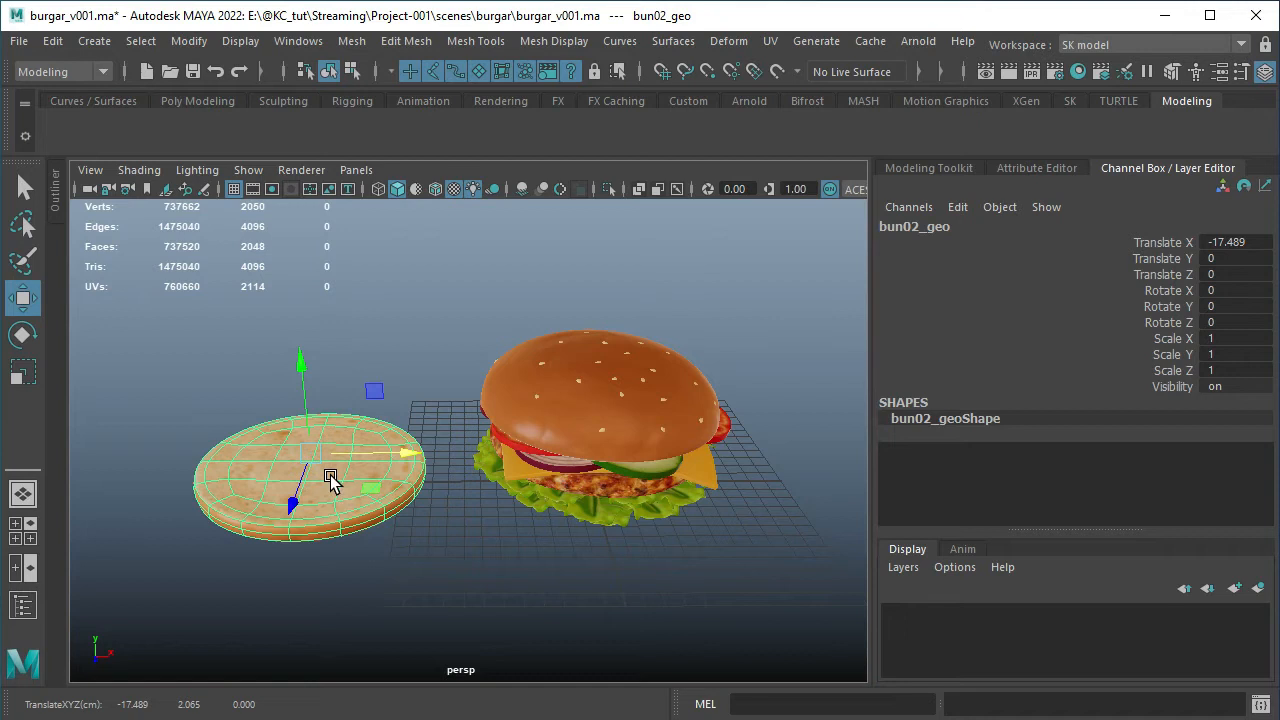
Try rotating the bottom bun about 8 degrees around Z, undo the rotation, and reselect the bun
{"action": "key", "text": "e"}
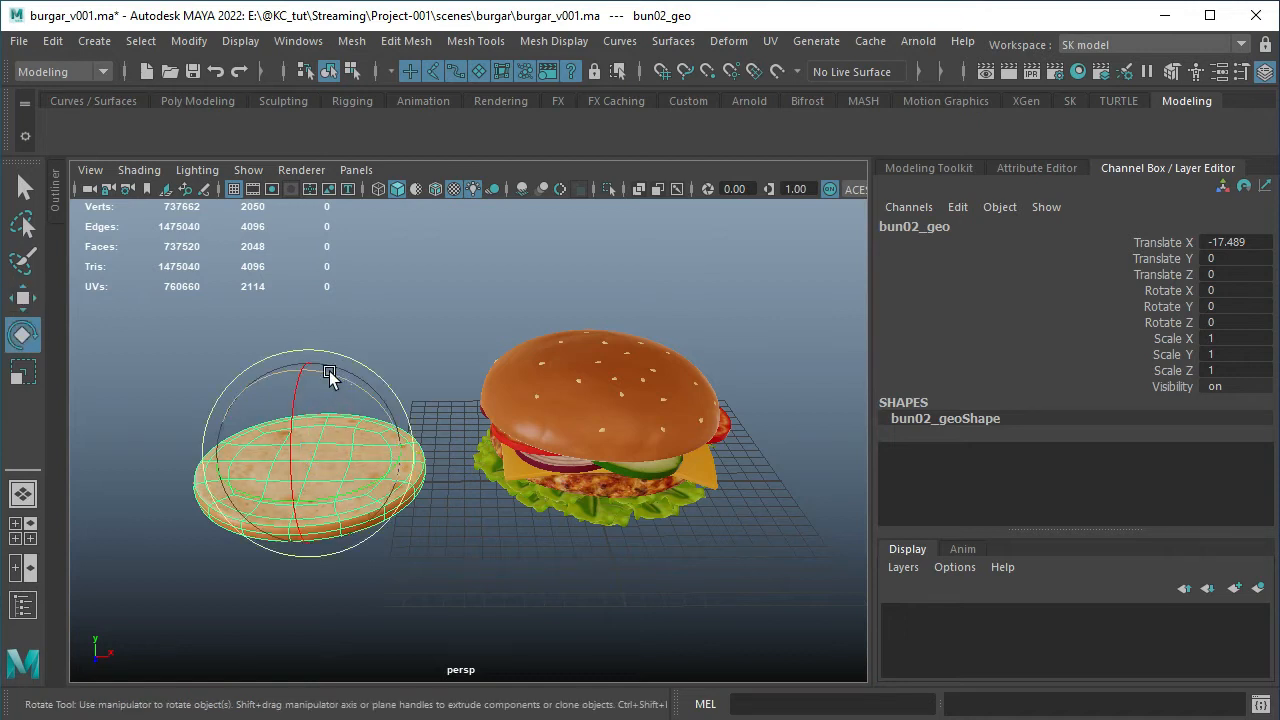
{"action": "left_click_drag", "start_coordinate": [320, 396], "coordinate": [342, 303], "text": "alt"}
{"action": "mouse_move", "coordinate": [335, 384]}
{"action": "left_mouse_down"}
{"action": "mouse_move", "coordinate": [417, 417]}
{"action": "mouse_move", "coordinate": [323, 380]}
{"action": "left_mouse_up"}
{"action": "key", "text": "ctrl+z"}
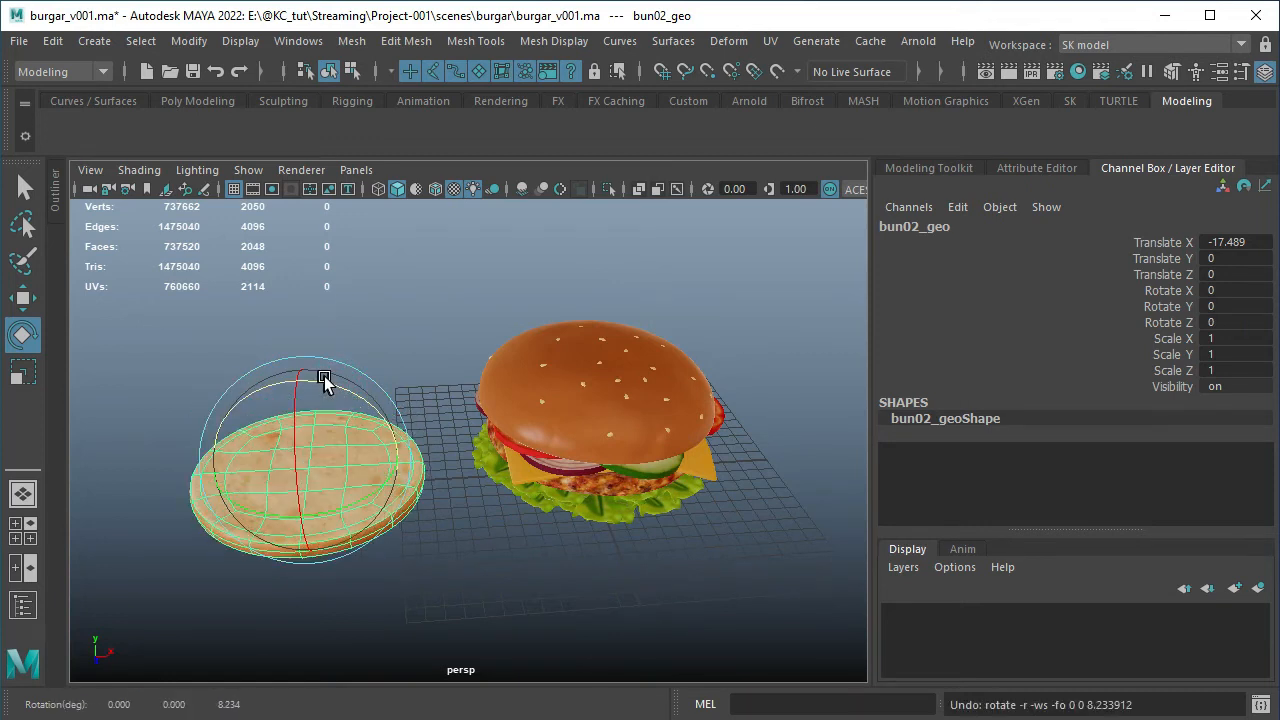
{"action": "left_click", "coordinate": [360, 344]}
{"action": "left_click", "coordinate": [325, 428]}
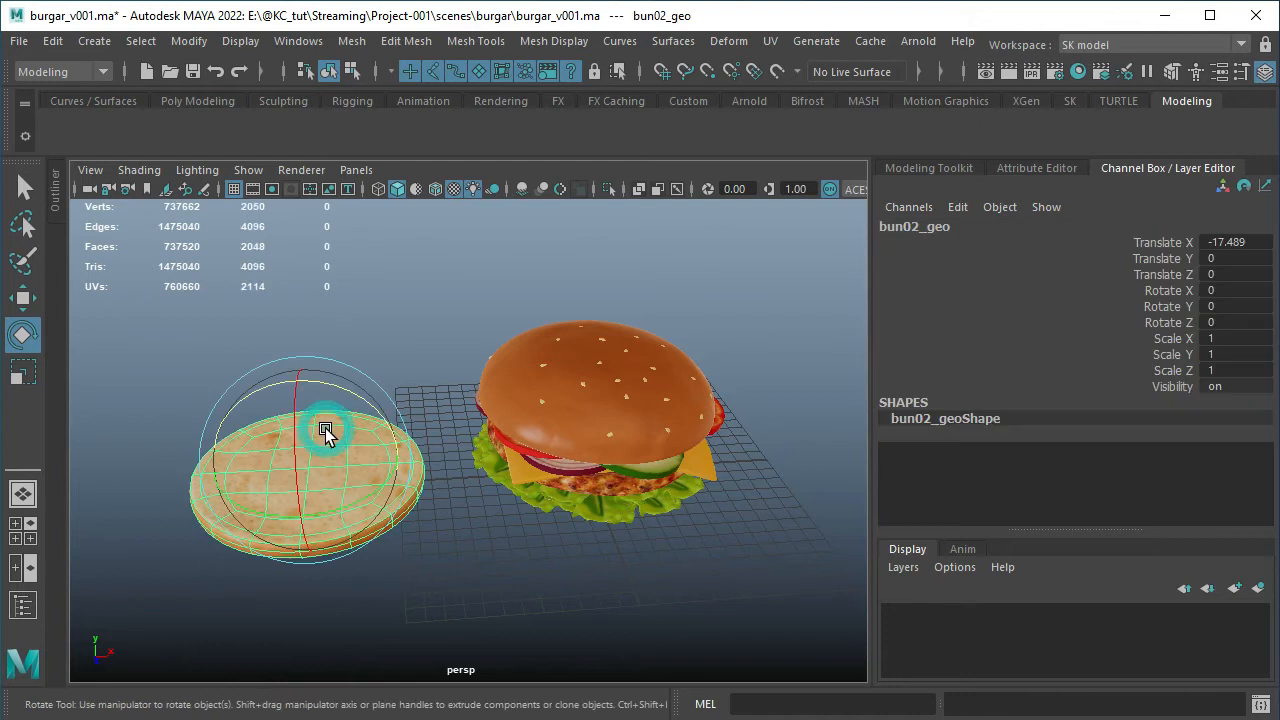
Activate the Move tool on the bottom bun and examine its axis and plane handles from another angle
{"action": "key", "text": "w"}
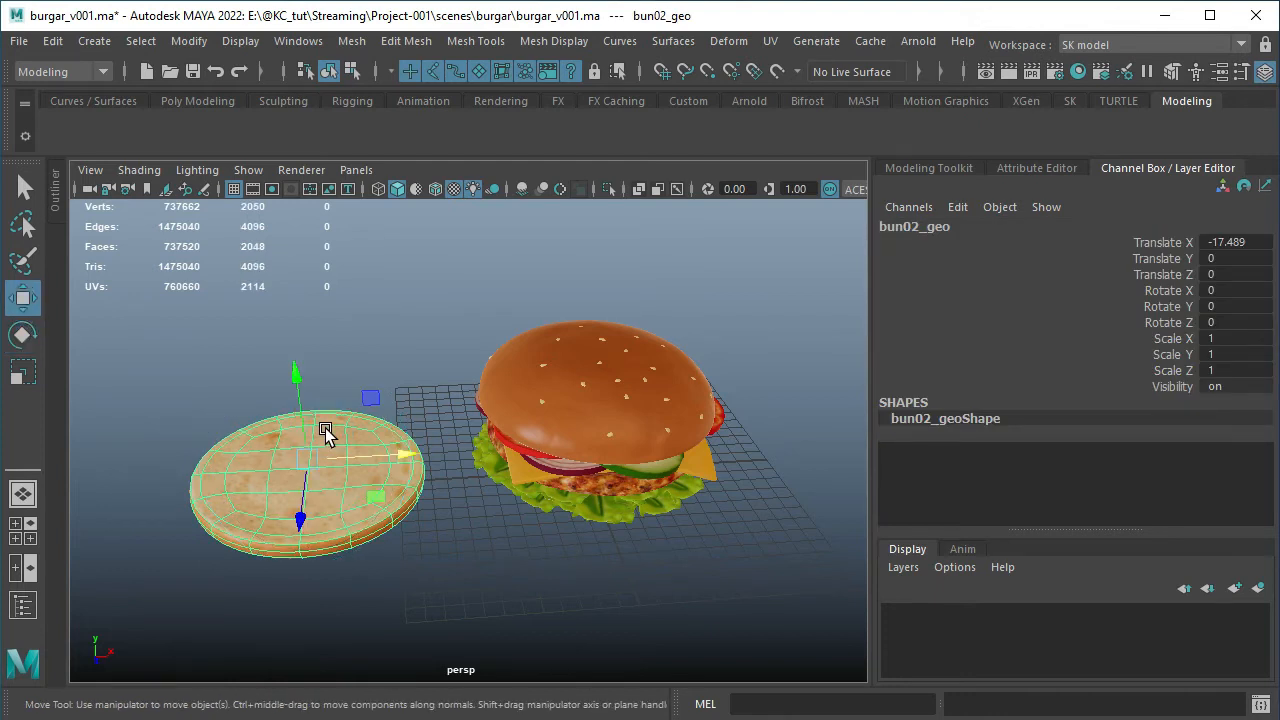
{"action": "left_click_drag", "start_coordinate": [371, 394], "coordinate": [415, 382], "text": "alt"}
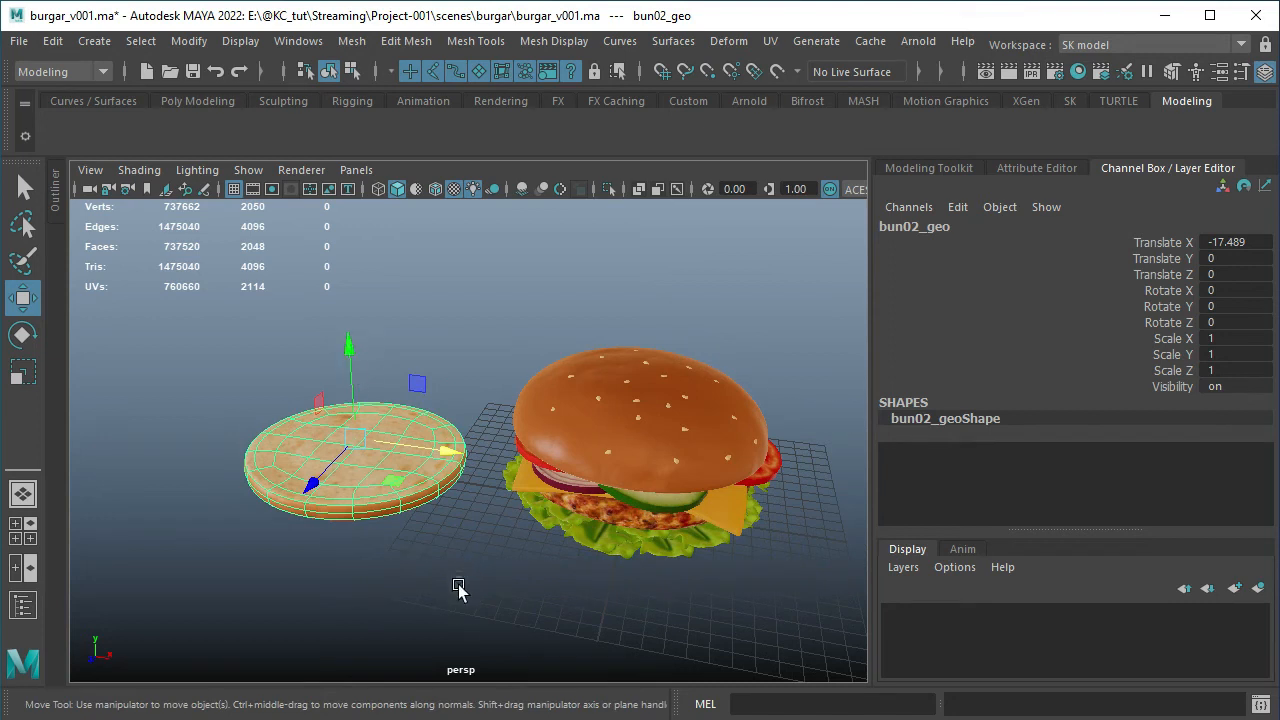
{"action": "left_click_drag", "start_coordinate": [457, 586], "coordinate": [360, 400], "text": "alt"}
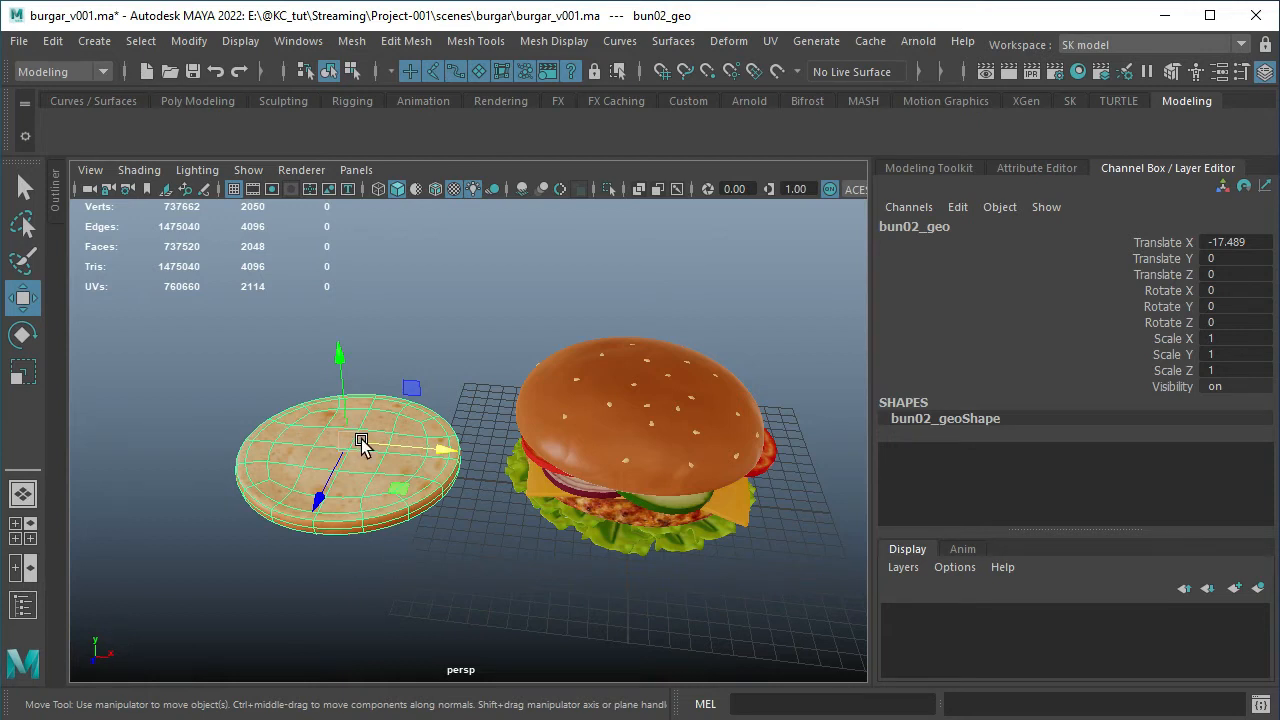
Try rotating the bottom bun to about 39 degrees around X, turn it partly back, and undo both rotations
{"action": "key", "text": "e"}
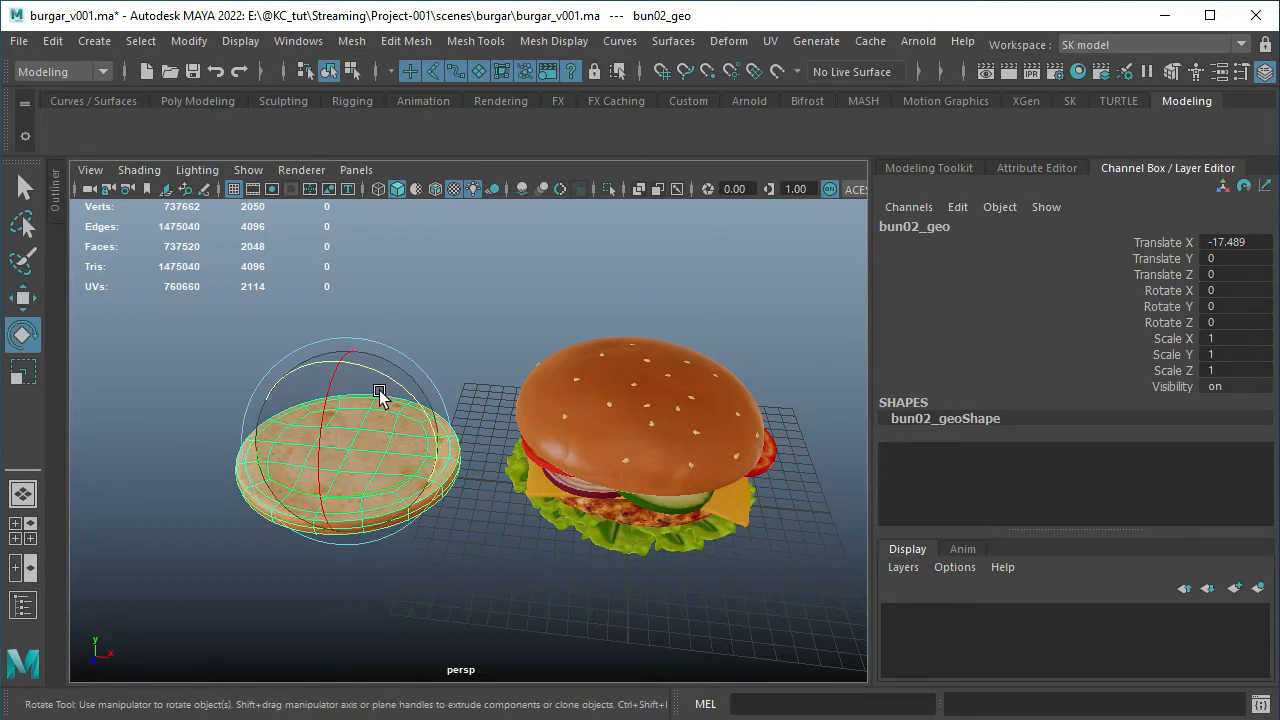
{"action": "left_click", "coordinate": [449, 313]}
{"action": "left_click", "coordinate": [388, 400]}
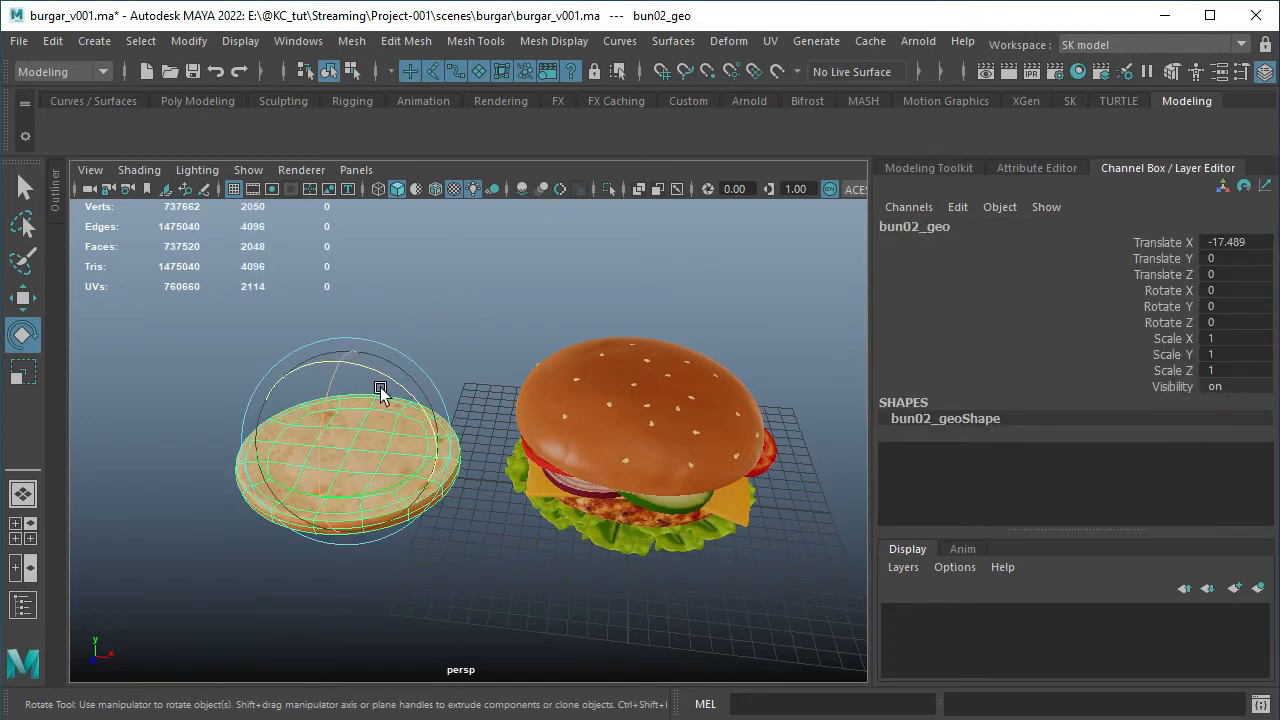
{"action": "left_click", "coordinate": [331, 402]}
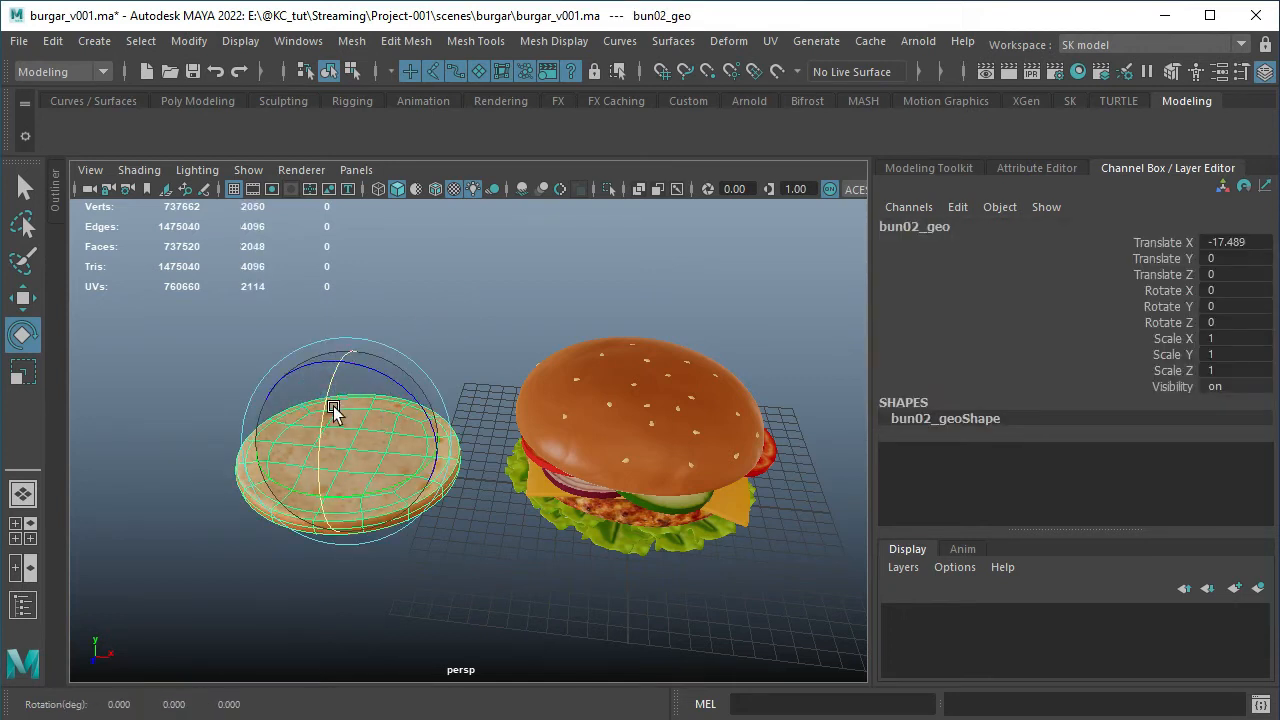
{"action": "left_click_drag", "start_coordinate": [327, 398], "coordinate": [326, 478]}
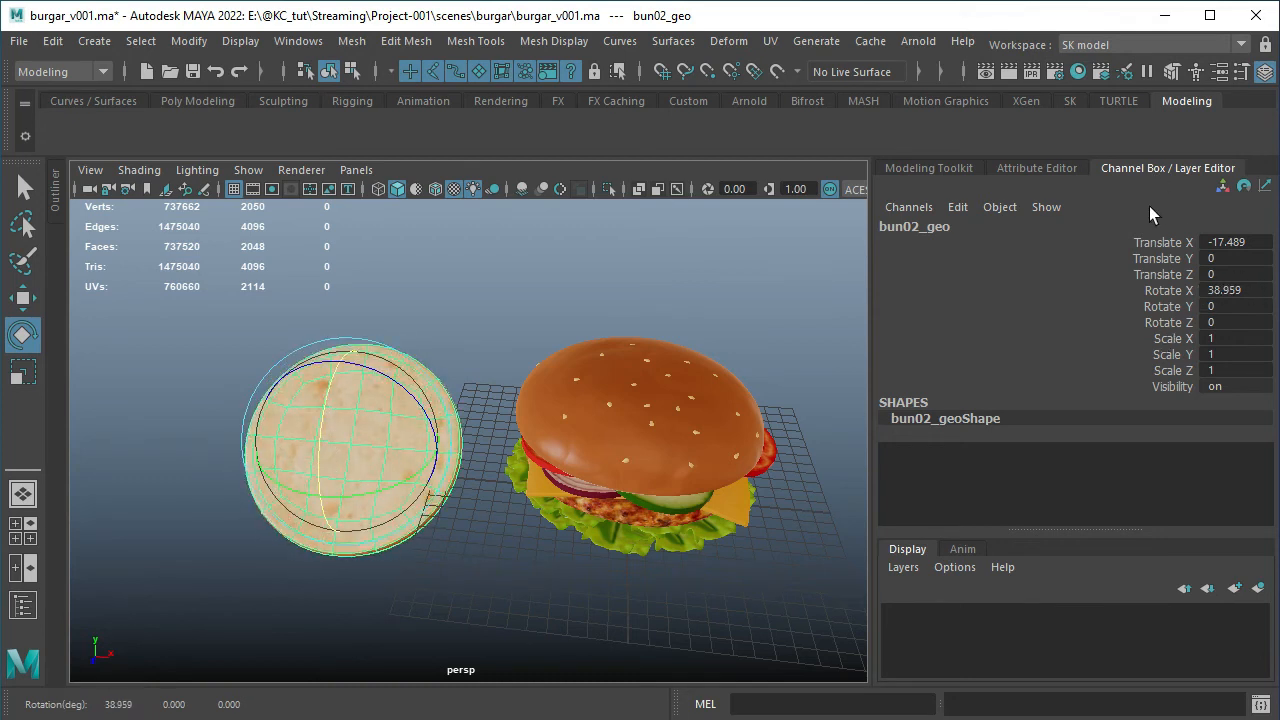
{"action": "left_click_drag", "start_coordinate": [322, 440], "coordinate": [334, 414]}
{"action": "key", "text": "ctrl+z"}
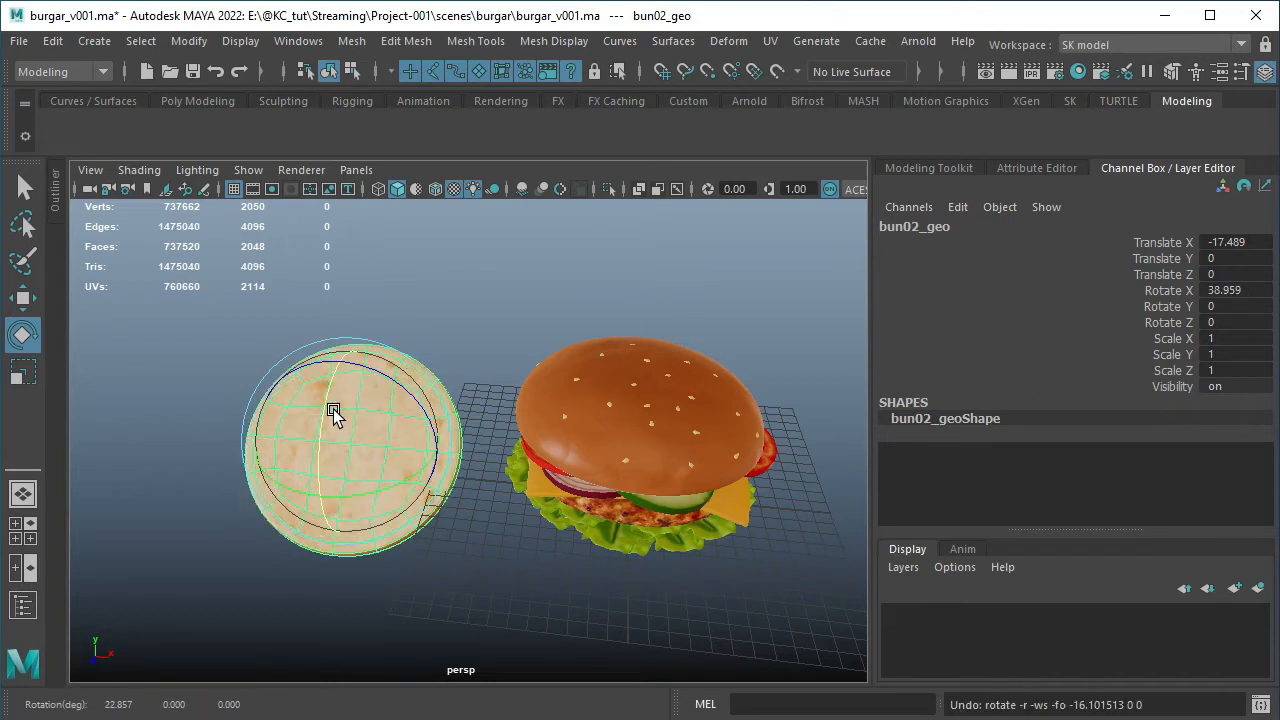
{"action": "key", "text": "ctrl+z"}
Reselect the bottom bun, try rotating it to about -25 degrees around Z, and undo that rotation
{"action": "left_click", "coordinate": [381, 390]}
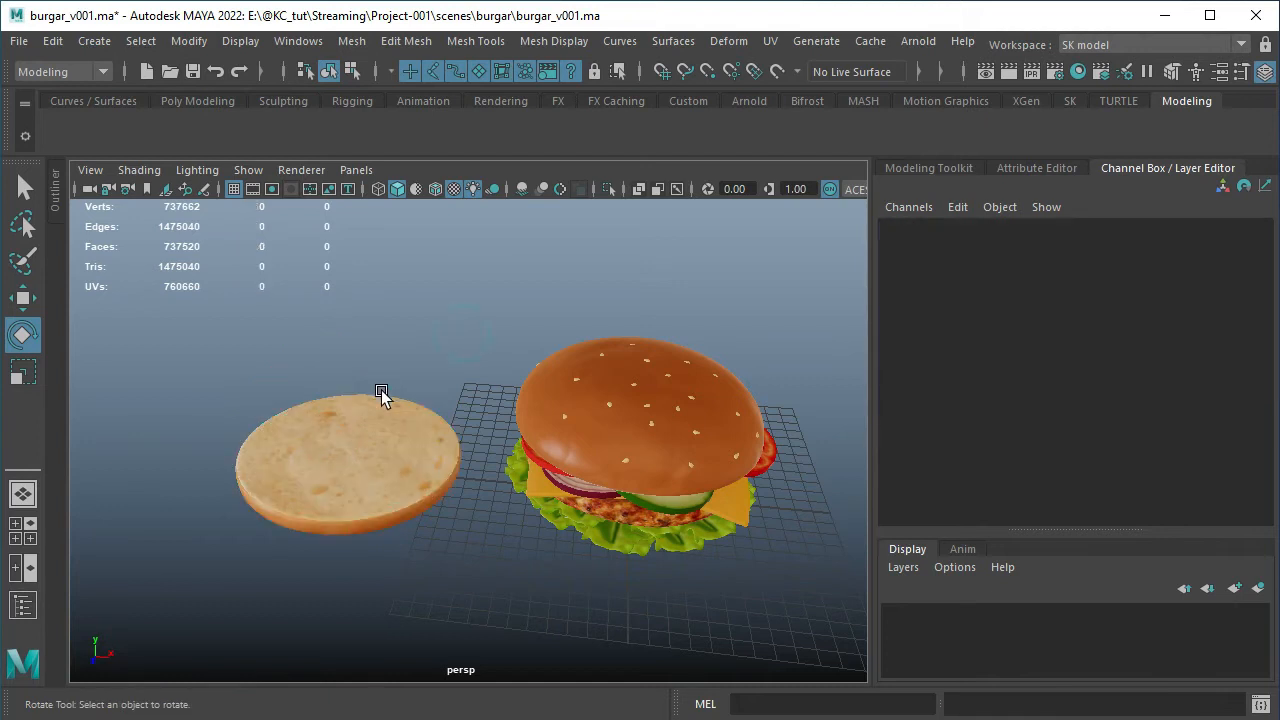
{"action": "left_click", "coordinate": [376, 399]}
{"action": "left_click_drag", "start_coordinate": [371, 373], "coordinate": [410, 396]}
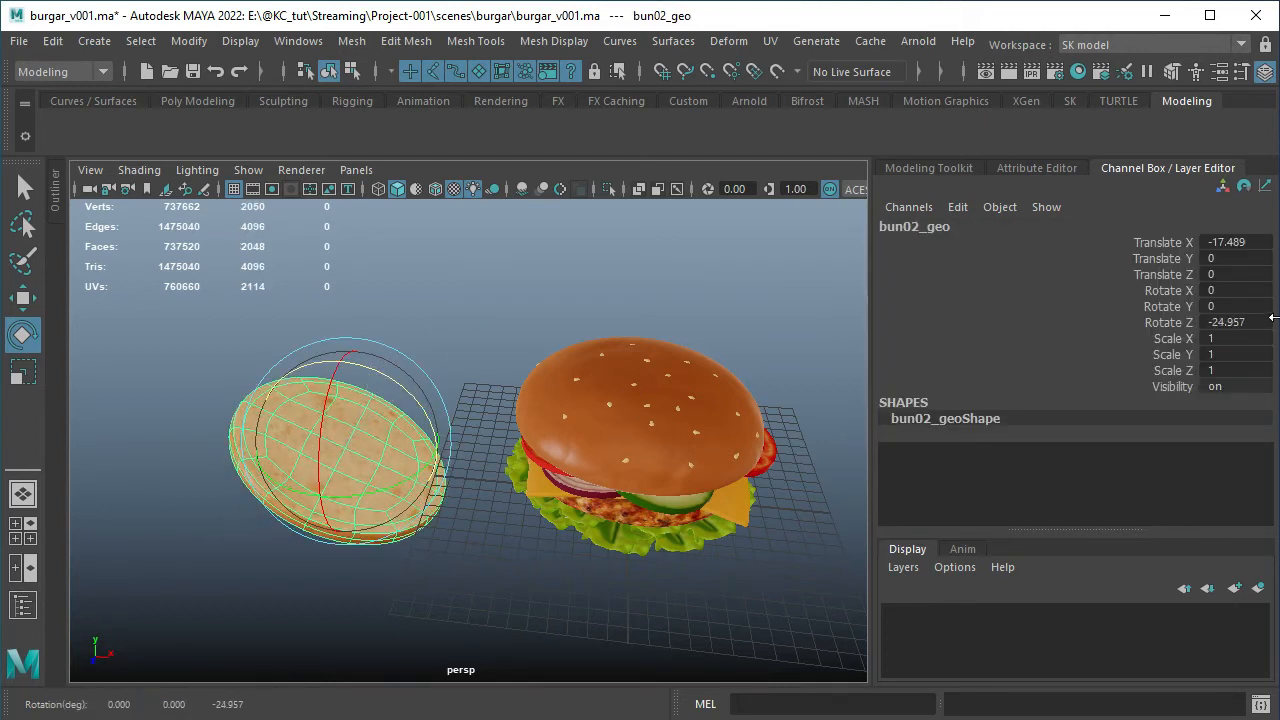
{"action": "key", "text": "ctrl+z"}
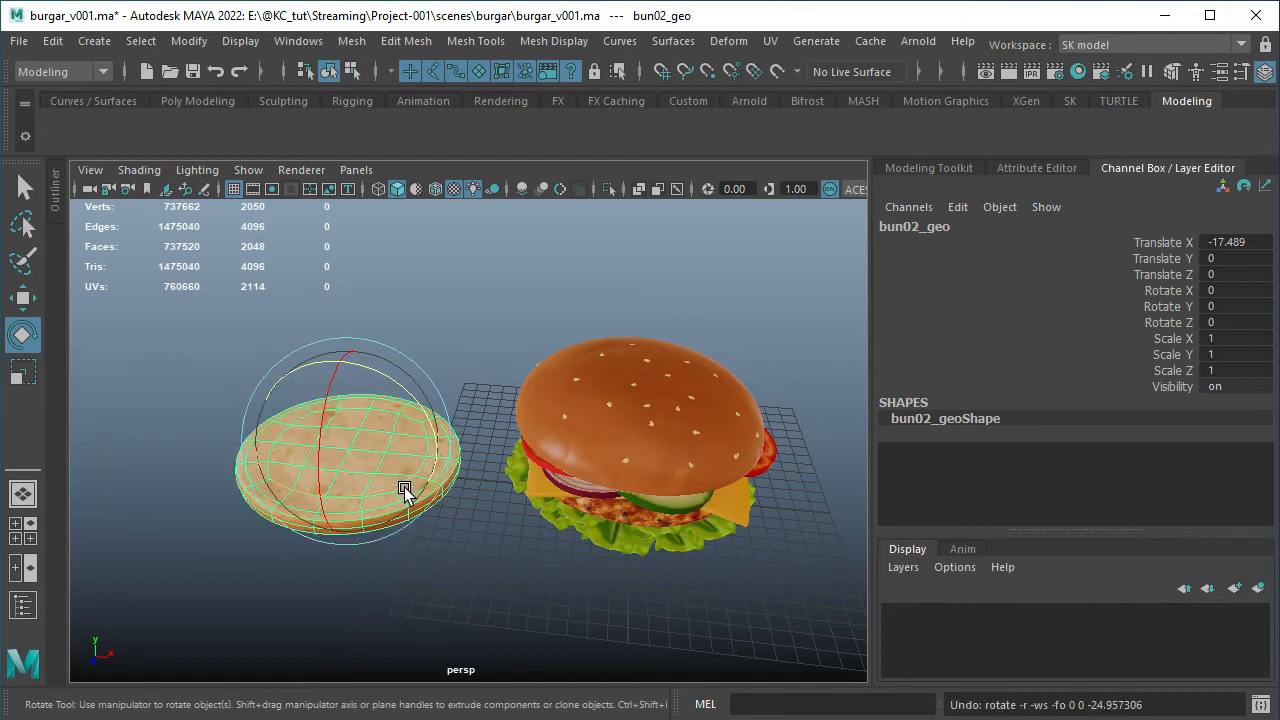
Try rotating the bottom bun about 4 degrees around Y, restore its orientation, and reselect the bun
{"action": "mouse_move", "coordinate": [392, 487]}
{"action": "left_mouse_down"}
{"action": "mouse_move", "coordinate": [451, 469]}
{"action": "mouse_move", "coordinate": [377, 474]}
{"action": "mouse_move", "coordinate": [408, 469]}
{"action": "mouse_move", "coordinate": [396, 470]}
{"action": "left_mouse_up"}
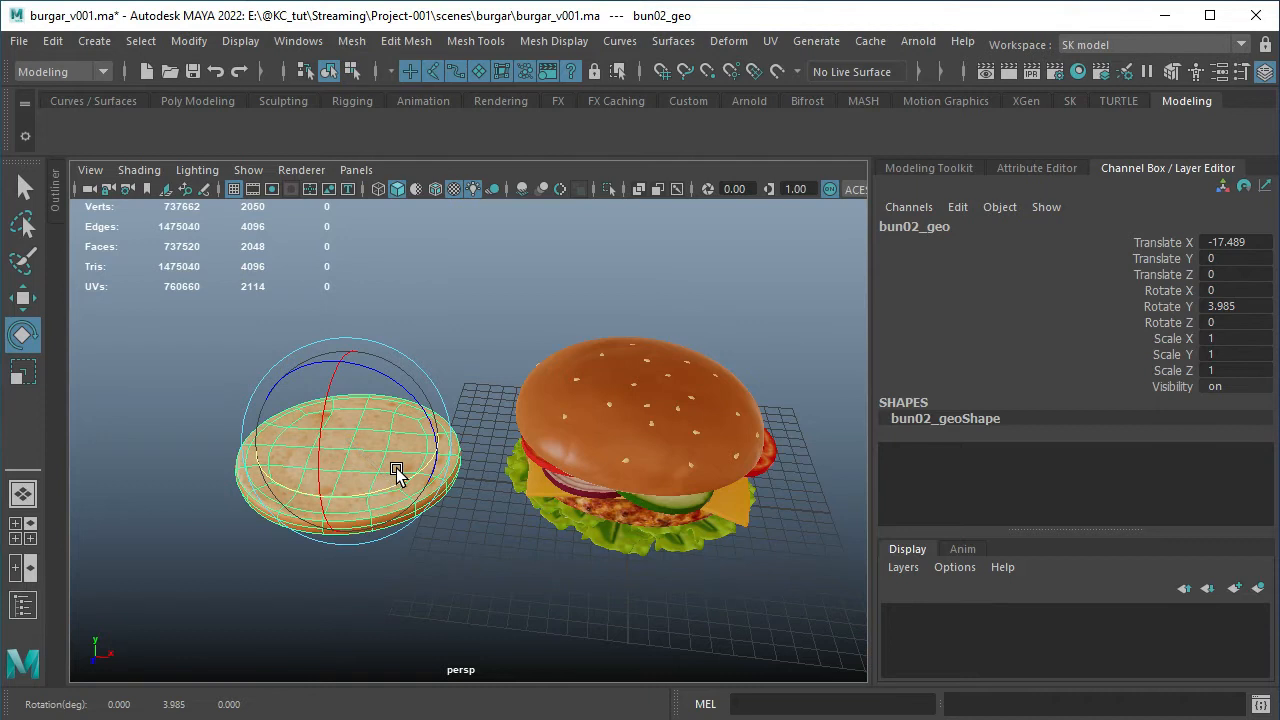
{"action": "left_click", "coordinate": [471, 349]}
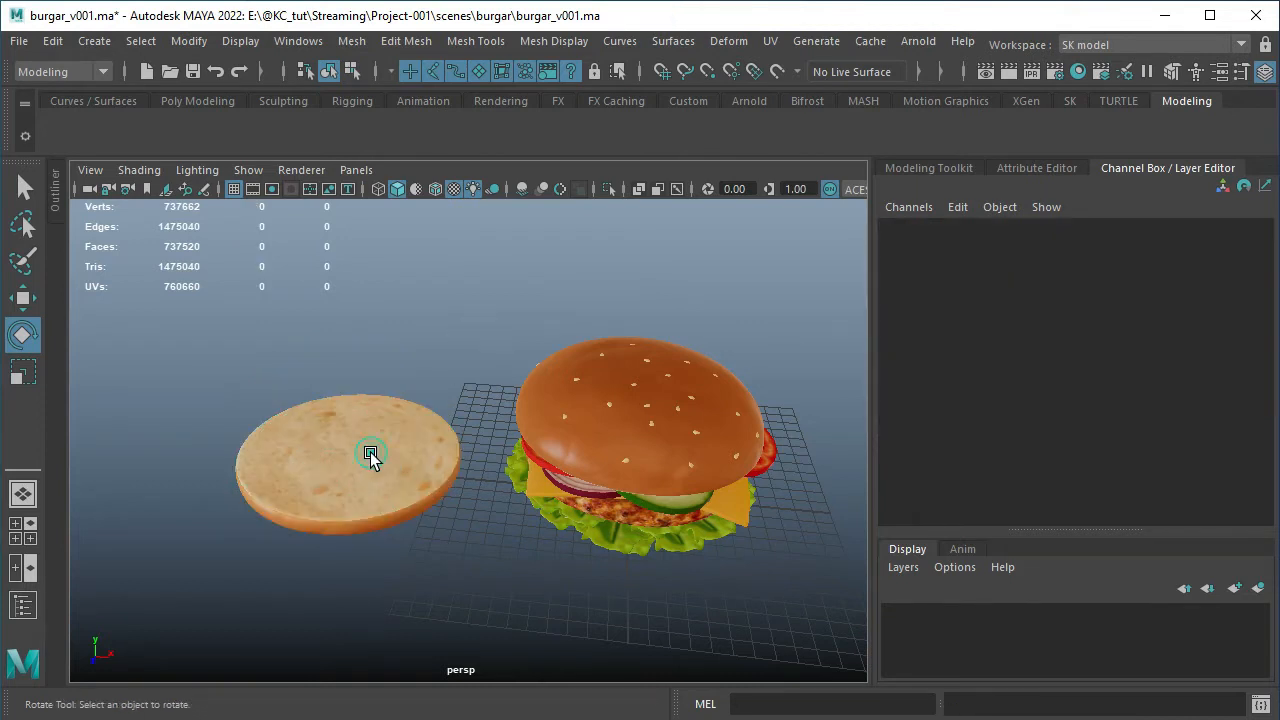
{"action": "left_click", "coordinate": [370, 455]}
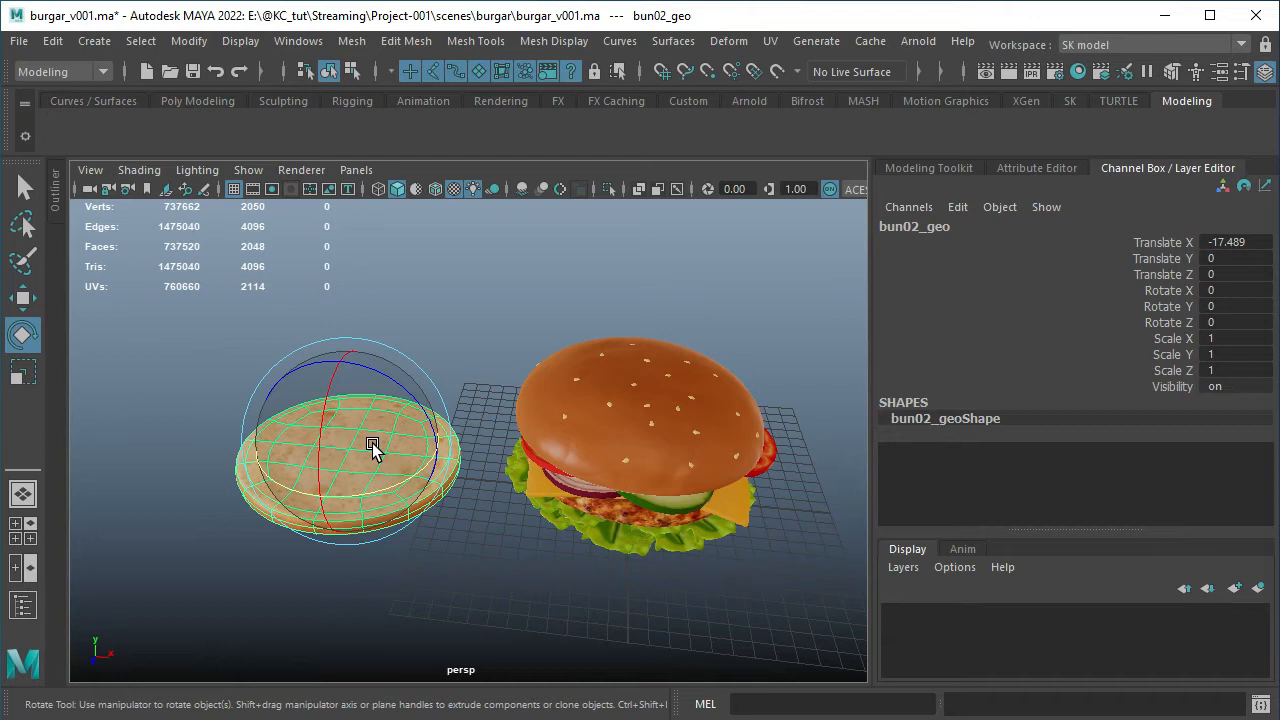
Cycle the transform manipulators on the bottom bun through Scale, Move and Rotate, ending with the Scale tool active
{"action": "key", "text": "r"}
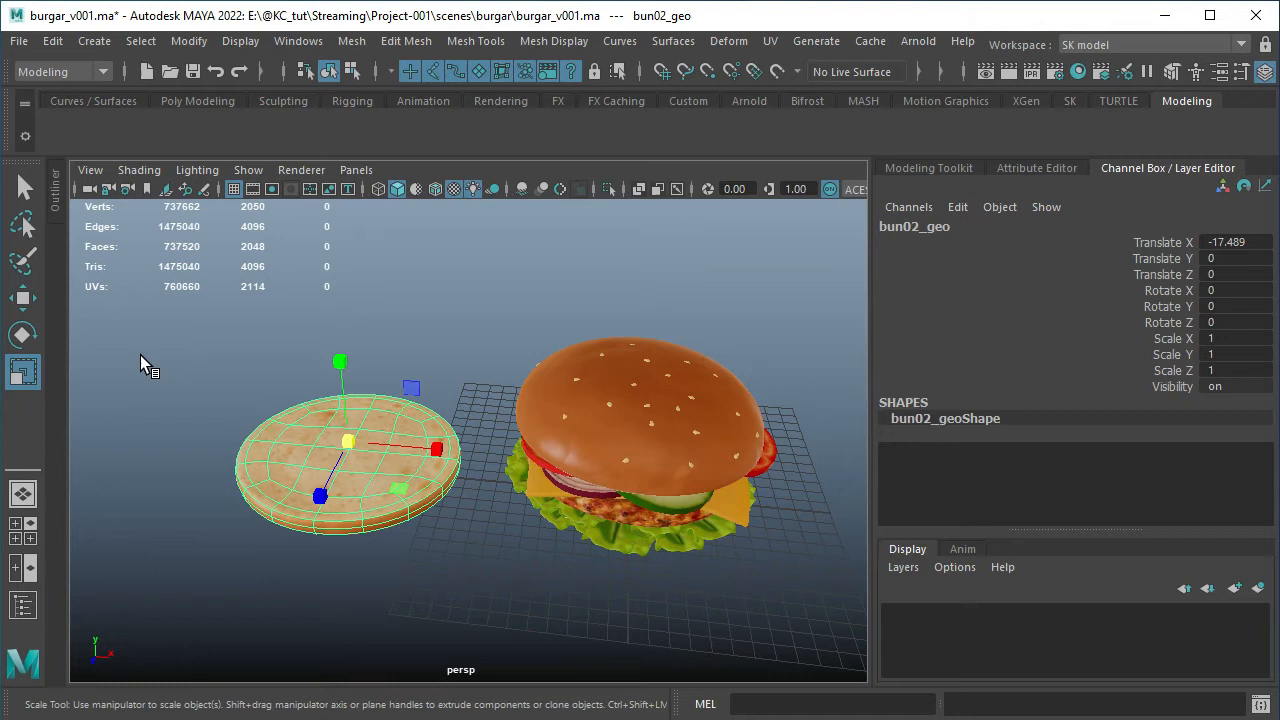
{"action": "key", "text": "w"}
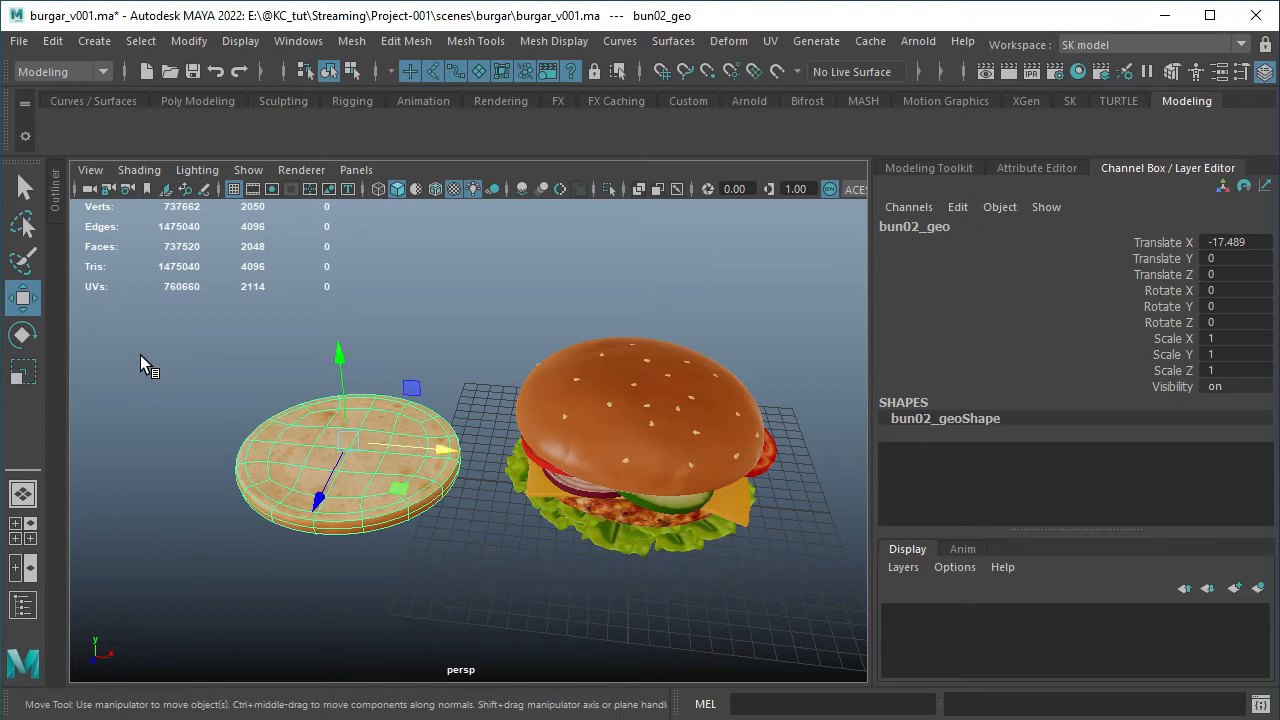
{"action": "key", "text": "e"}
{"action": "key", "text": "r"}
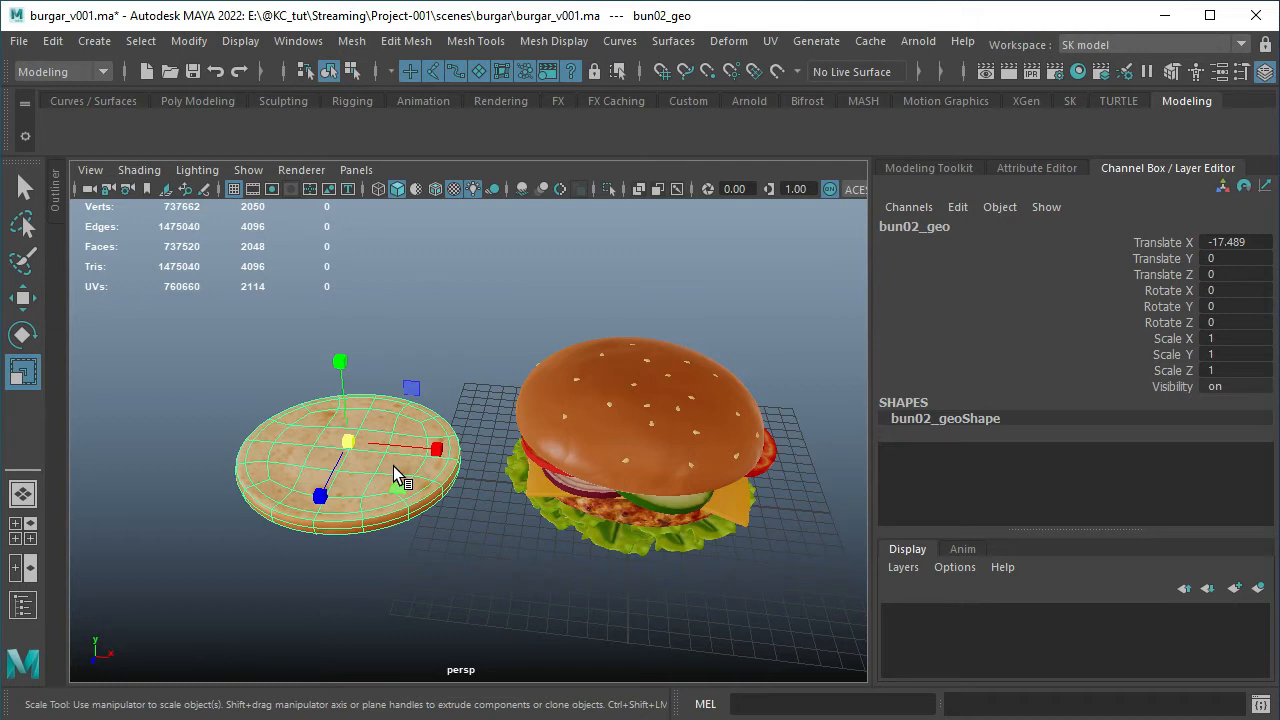
Try scaling the bottom bun uniformly to about 1.22 and its Y axis to about 2.28, and undo both changes
{"action": "left_click", "coordinate": [351, 443]}
{"action": "left_click_drag", "start_coordinate": [346, 441], "coordinate": [389, 455]}
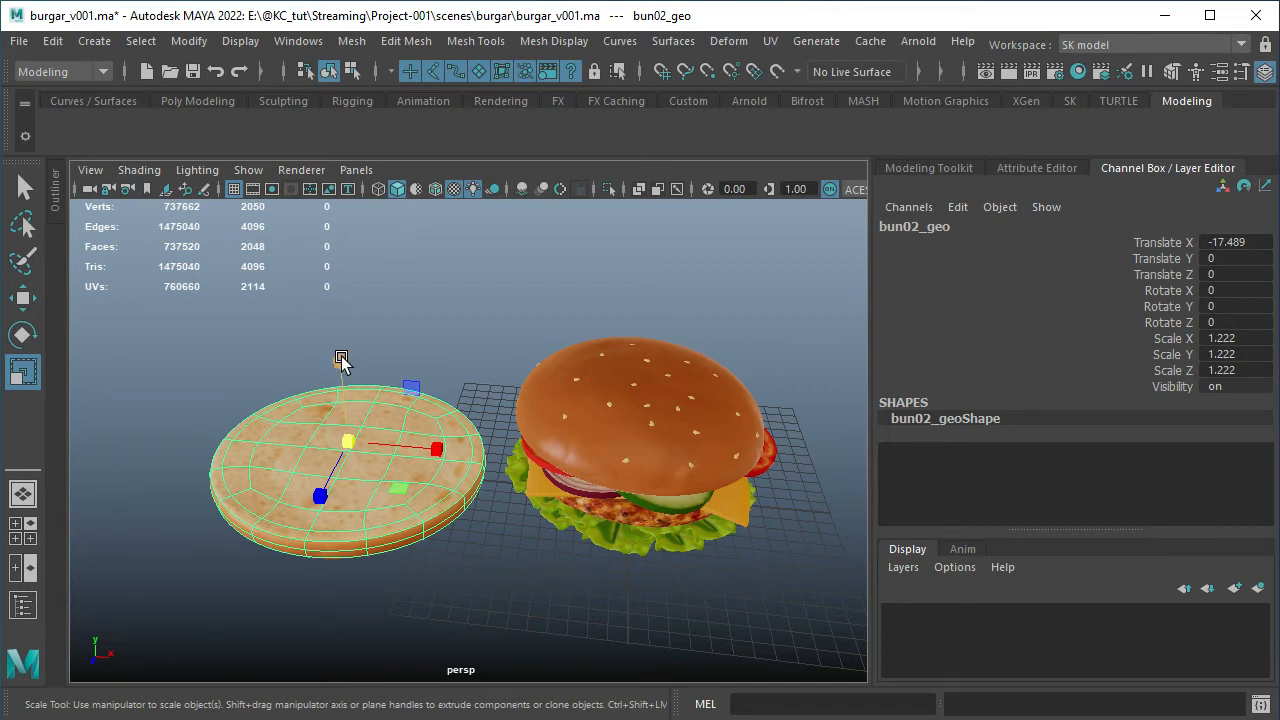
{"action": "left_click_drag", "start_coordinate": [342, 358], "coordinate": [357, 274]}
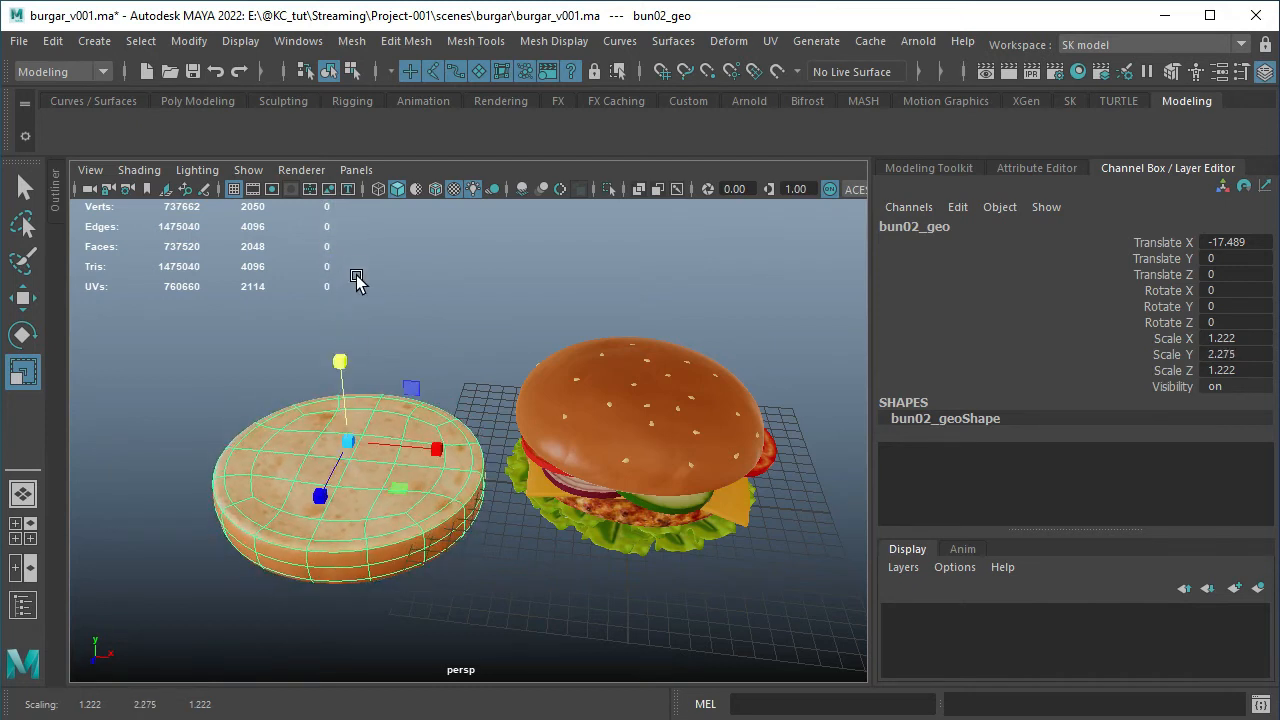
{"action": "key", "text": "ctrl+z"}
{"action": "key", "text": "ctrl+z"}
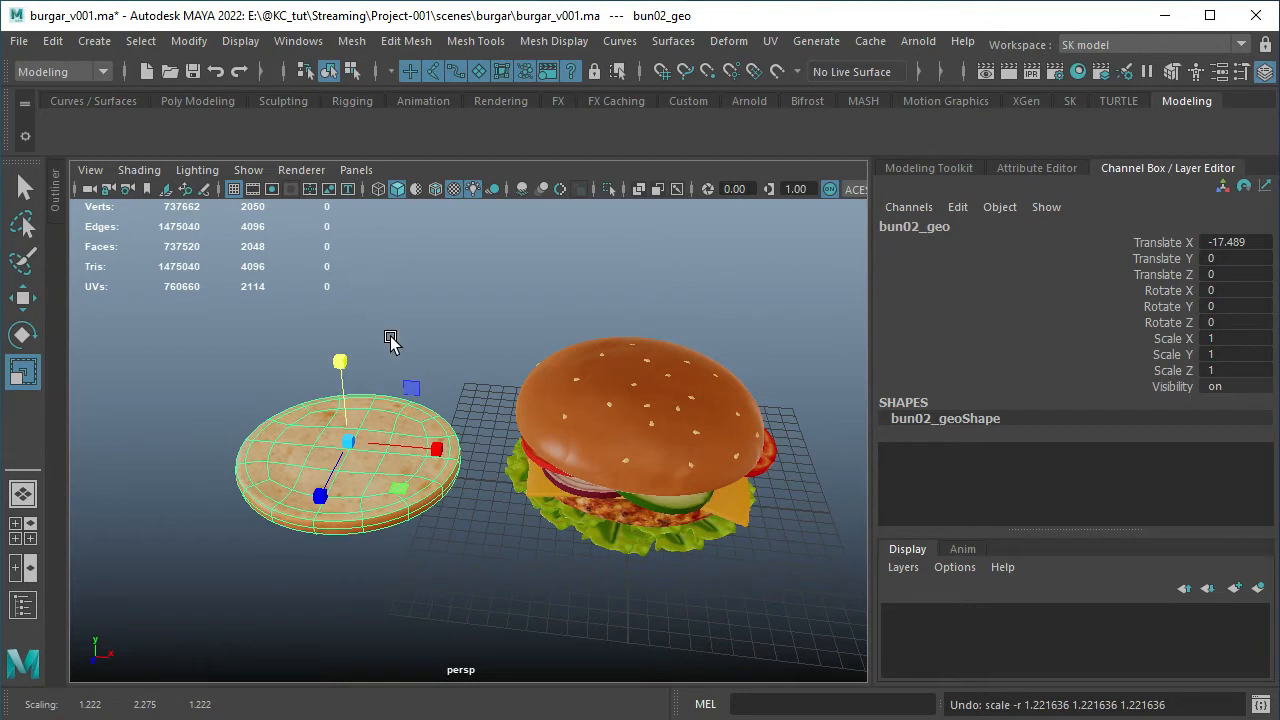
Try stretching the bottom bun along X to a scale of about 1.93, inspect it from lower down, and undo the change
{"action": "left_click_drag", "start_coordinate": [443, 449], "coordinate": [525, 455]}
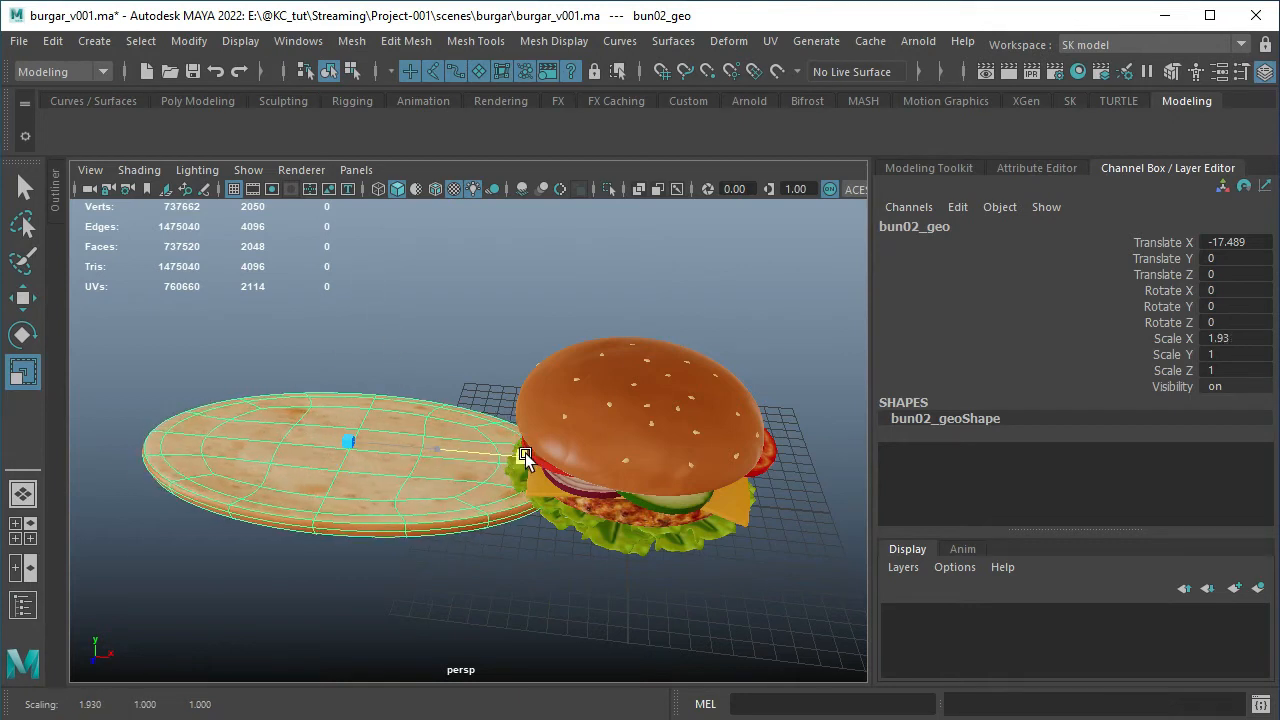
{"action": "left_click_drag", "start_coordinate": [368, 334], "coordinate": [399, 462], "text": "alt"}
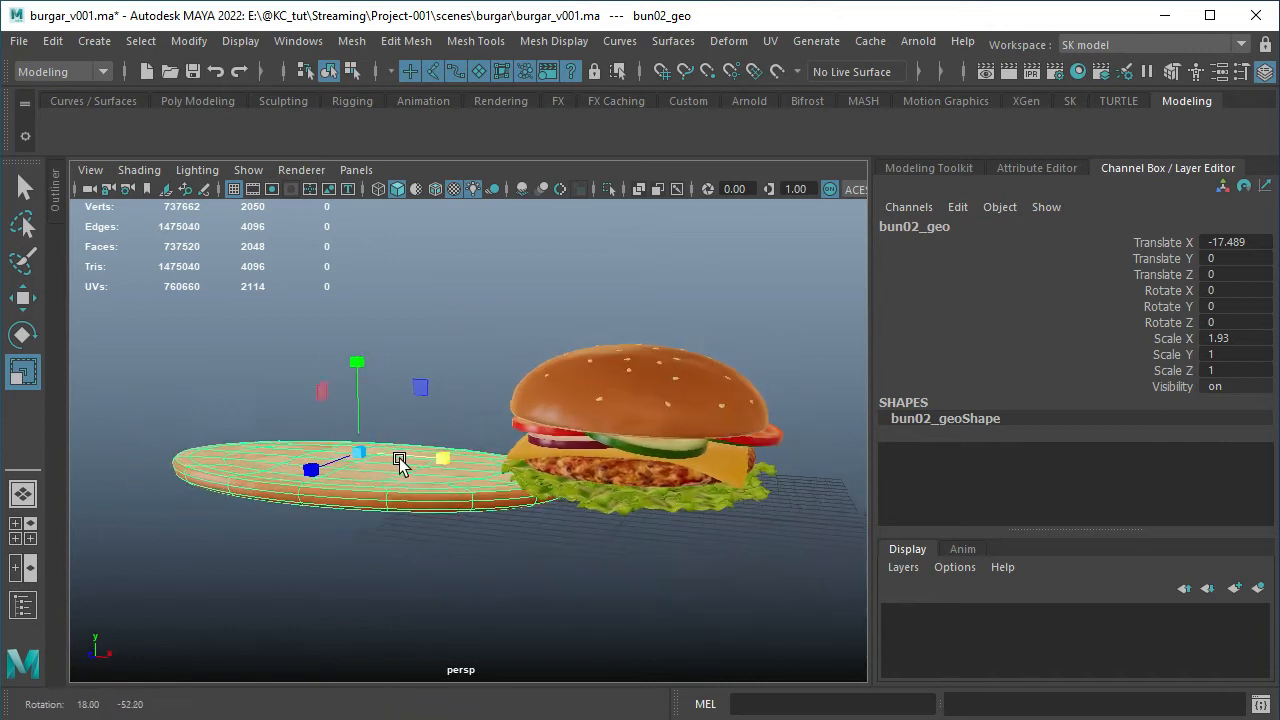
{"action": "key", "text": "ctrl+z"}
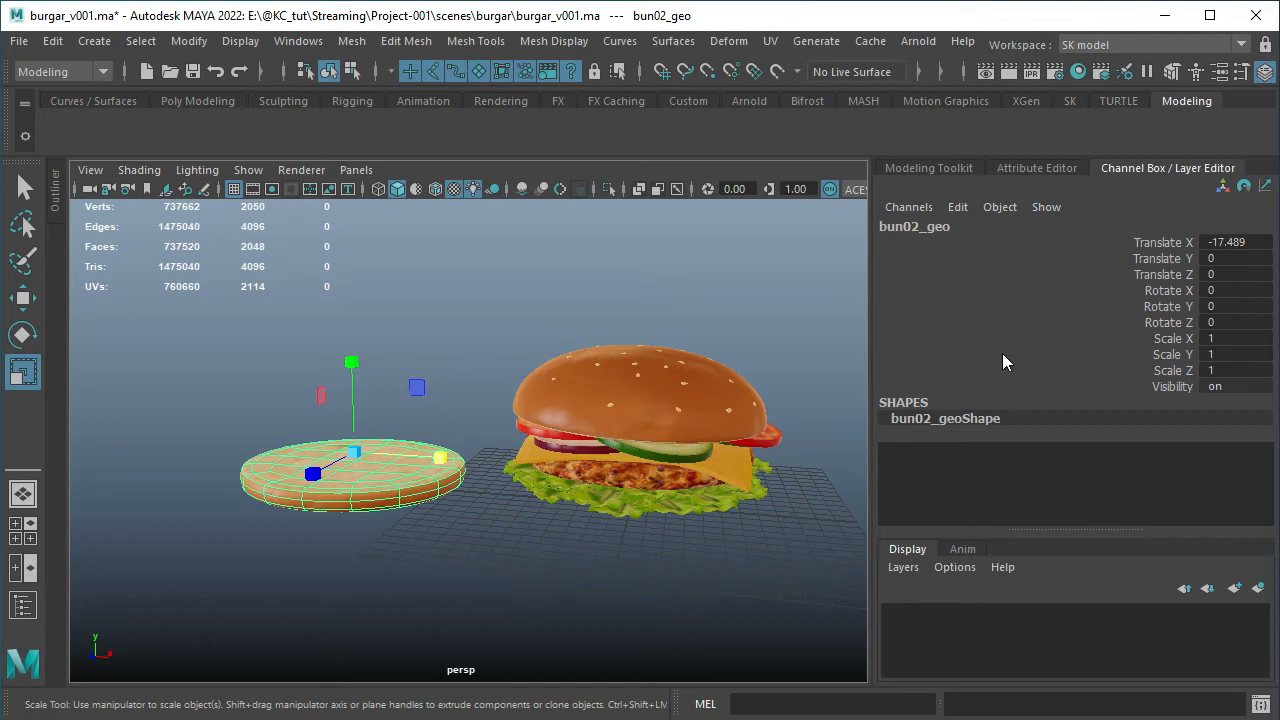
Set the bottom bun's Translate X to 0 to return it under the burger, and clear the selection
{"action": "double_click", "coordinate": [1224, 243]}
{"action": "type", "text": "0"}
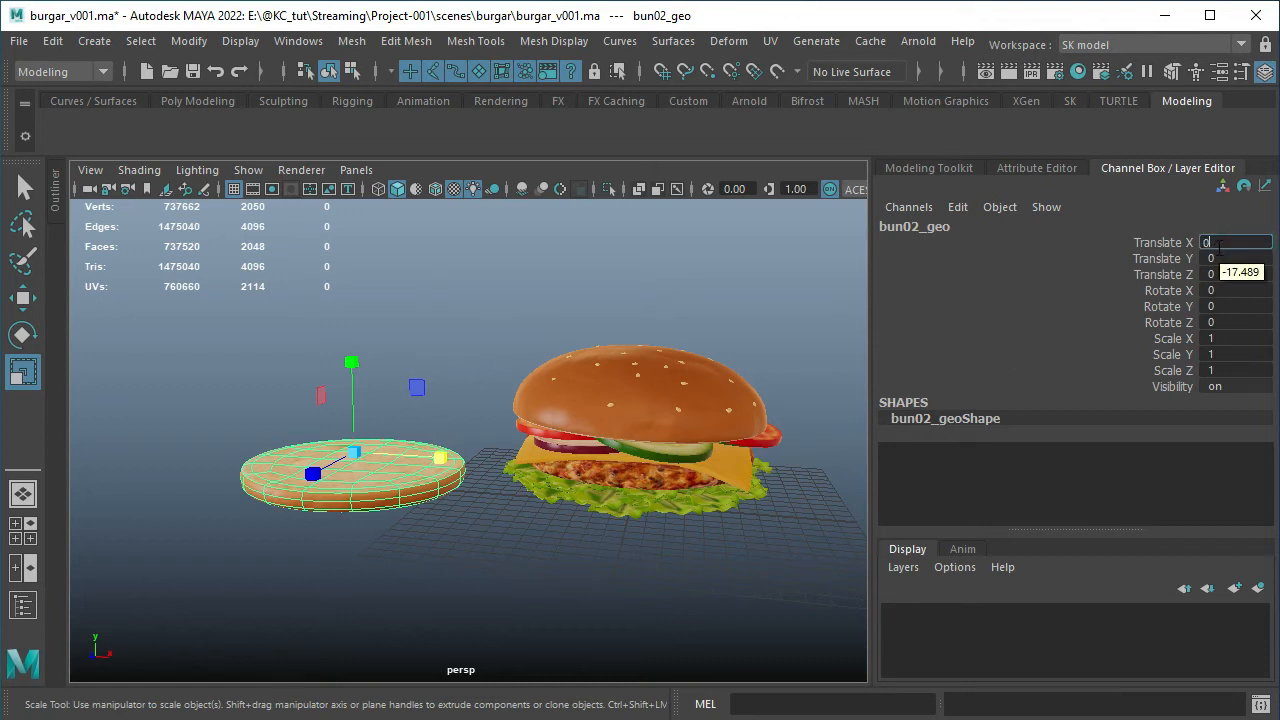
{"action": "key", "text": "Return"}
{"action": "left_click", "coordinate": [469, 480]}
{"action": "left_click_drag", "start_coordinate": [469, 480], "coordinate": [540, 520], "text": "alt"}
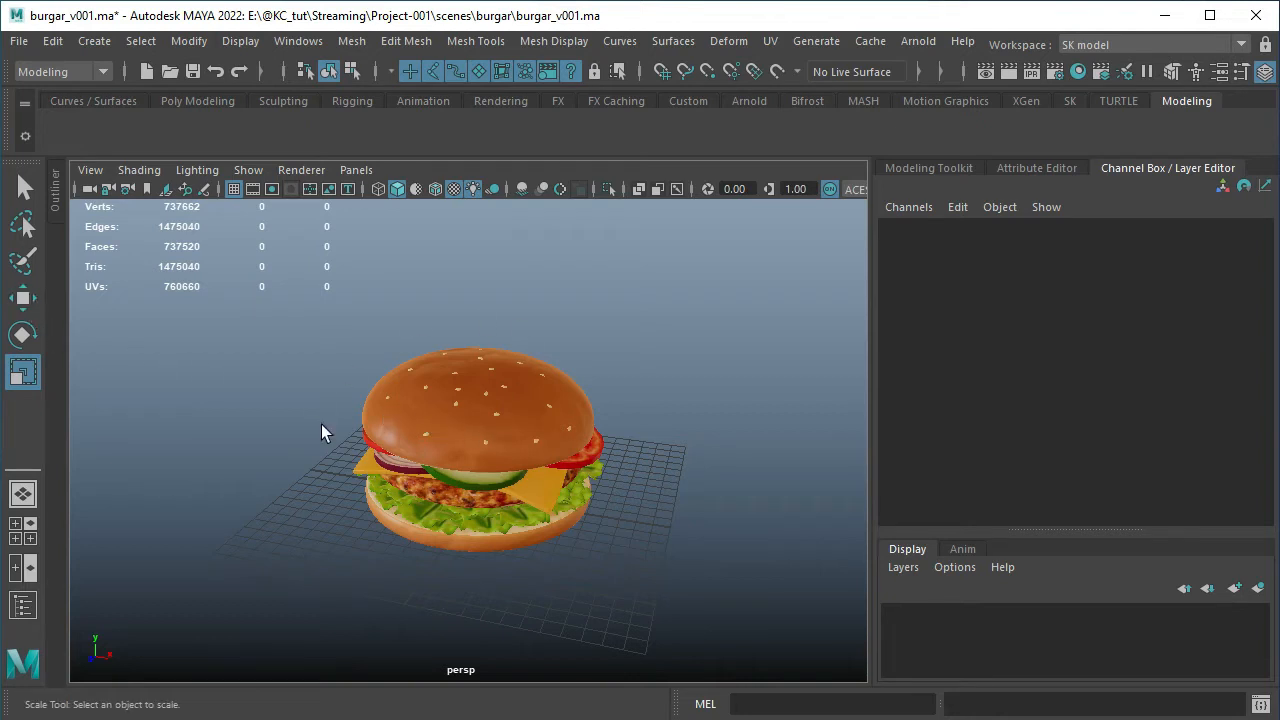
Select the top bun and try setting its Translate Y to 0 in the Channel Box
{"action": "left_click", "coordinate": [391, 425]}
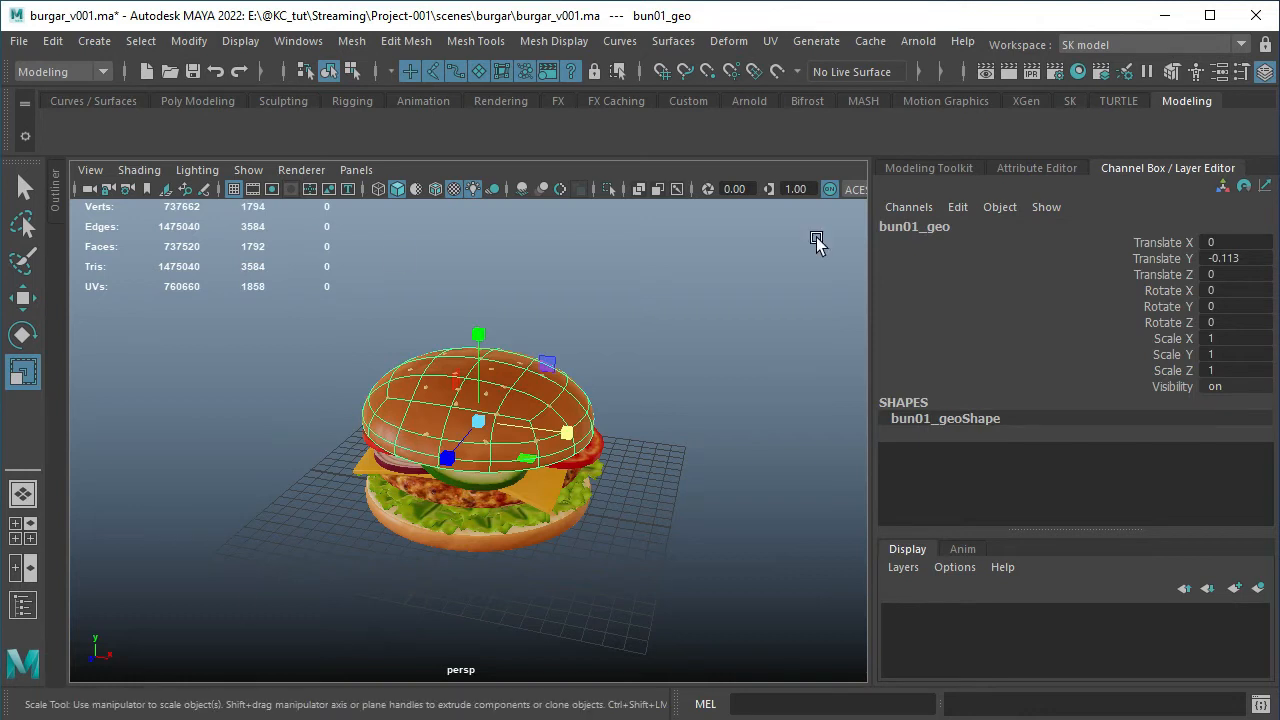
{"action": "left_click", "coordinate": [1246, 259]}
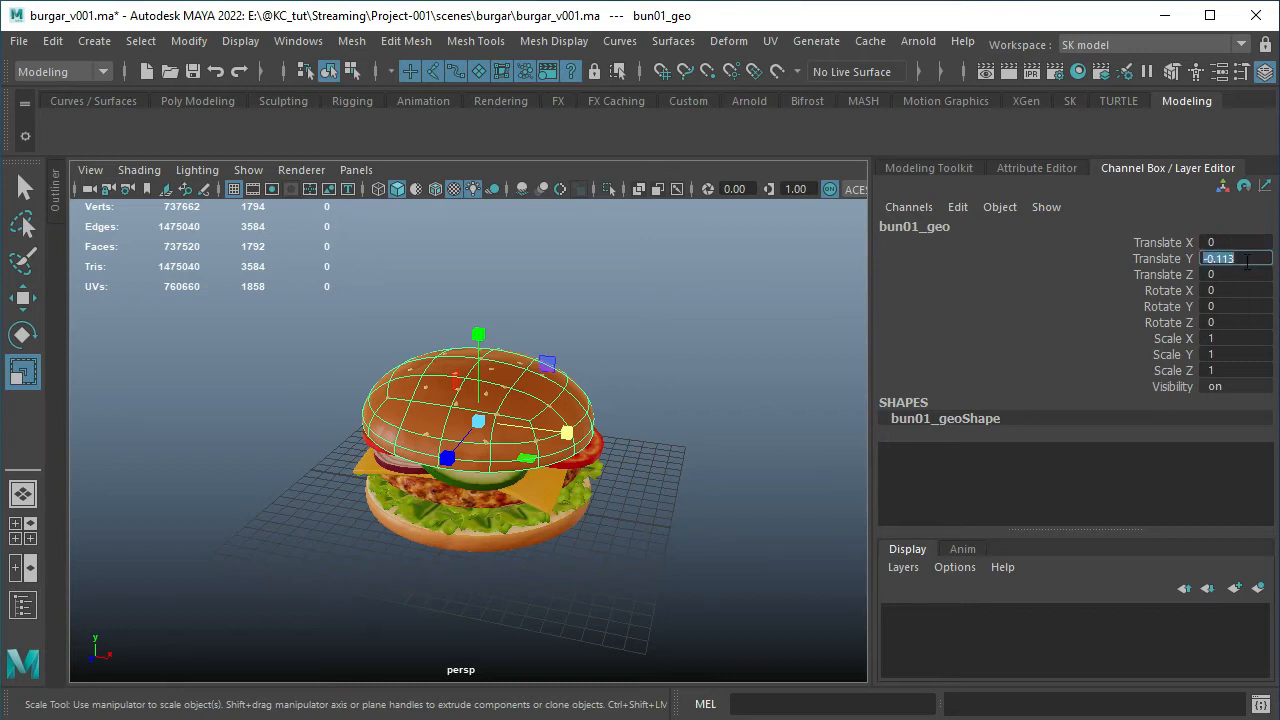
{"action": "key", "text": "Return"}
{"action": "left_click", "coordinate": [1249, 260]}
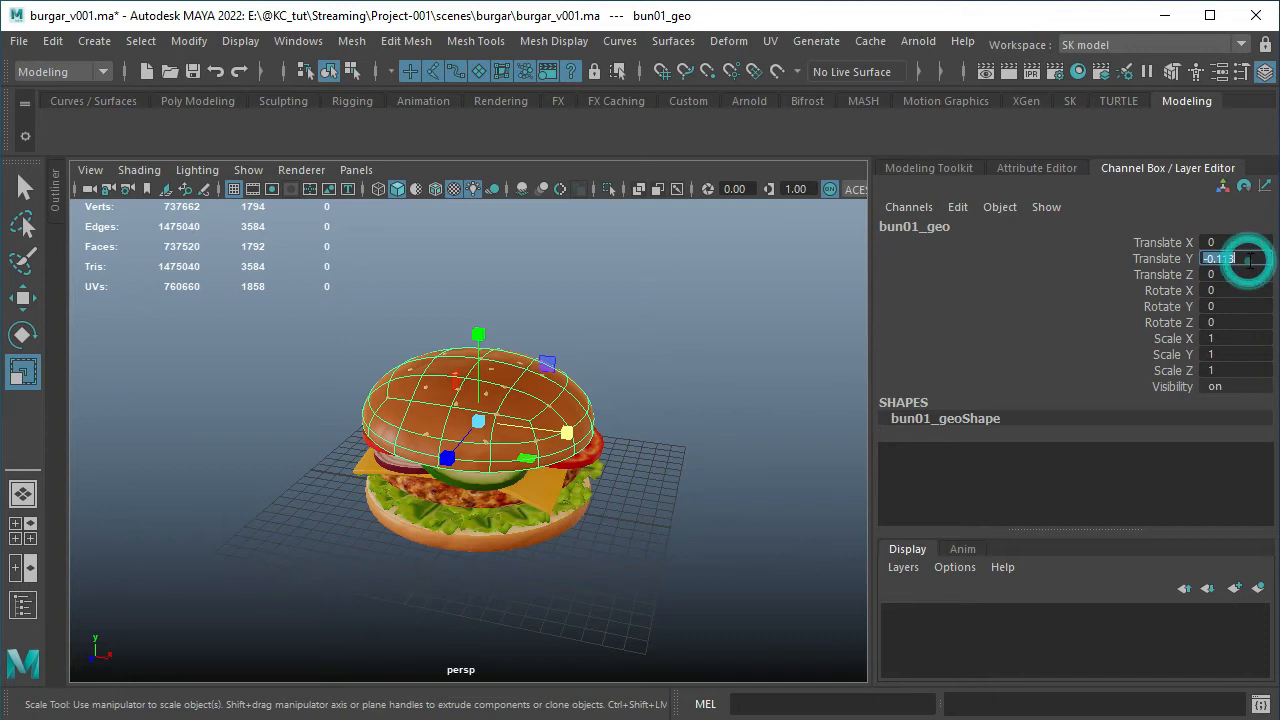
{"action": "type", "text": "0"}
{"action": "key", "text": "Return"}
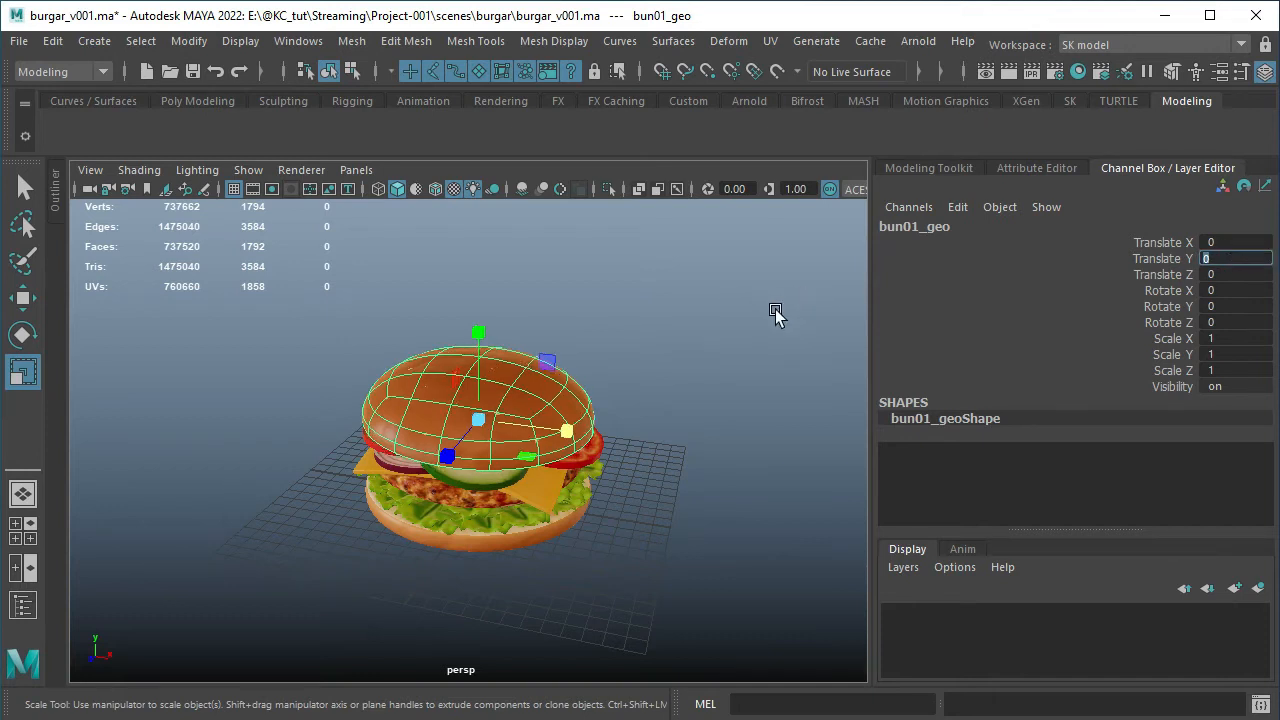
Inspect the top bun up close from several angles, undo the Translate Y change, and clear the selection
{"action": "middle_click_drag", "start_coordinate": [376, 308], "coordinate": [406, 345], "text": "alt"}
{"action": "right_click_drag", "start_coordinate": [406, 345], "coordinate": [450, 393], "text": "alt"}
{"action": "left_click_drag", "start_coordinate": [463, 385], "coordinate": [530, 372], "text": "alt"}
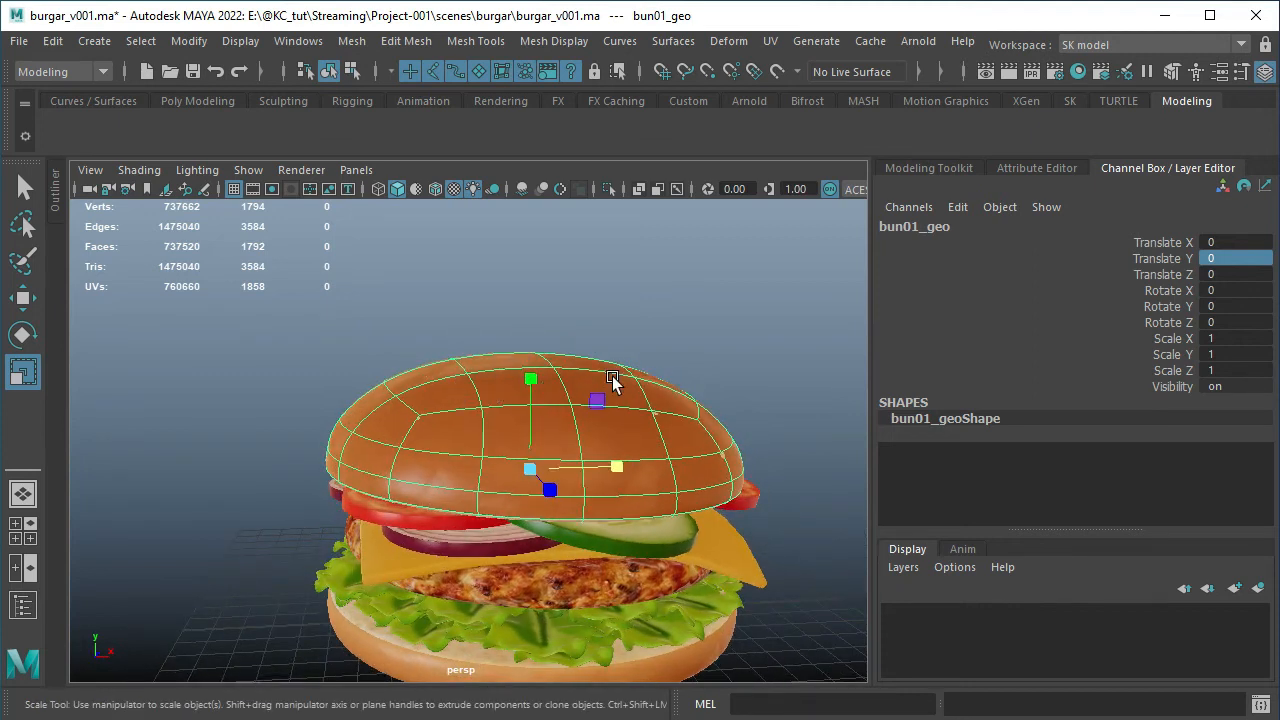
{"action": "middle_click_drag", "start_coordinate": [614, 380], "coordinate": [584, 302], "text": "alt"}
{"action": "left_click_drag", "start_coordinate": [584, 302], "coordinate": [512, 329], "text": "alt"}
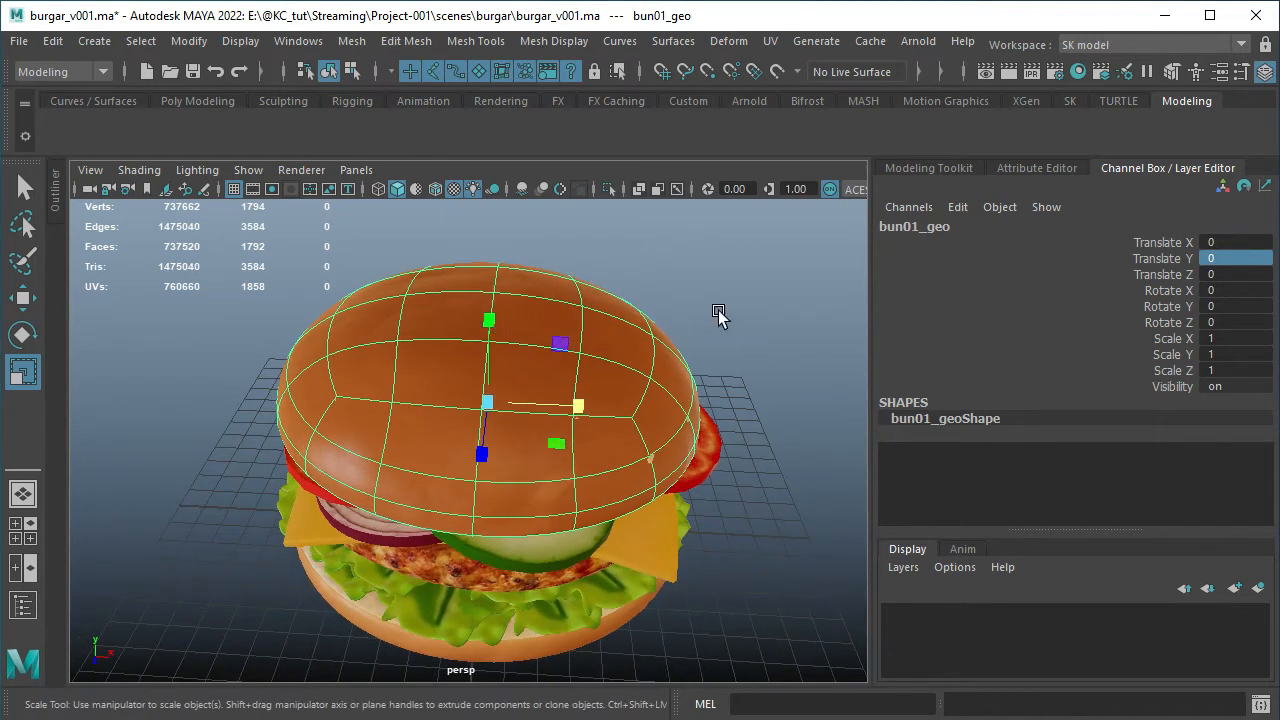
{"action": "key", "text": "ctrl+z"}
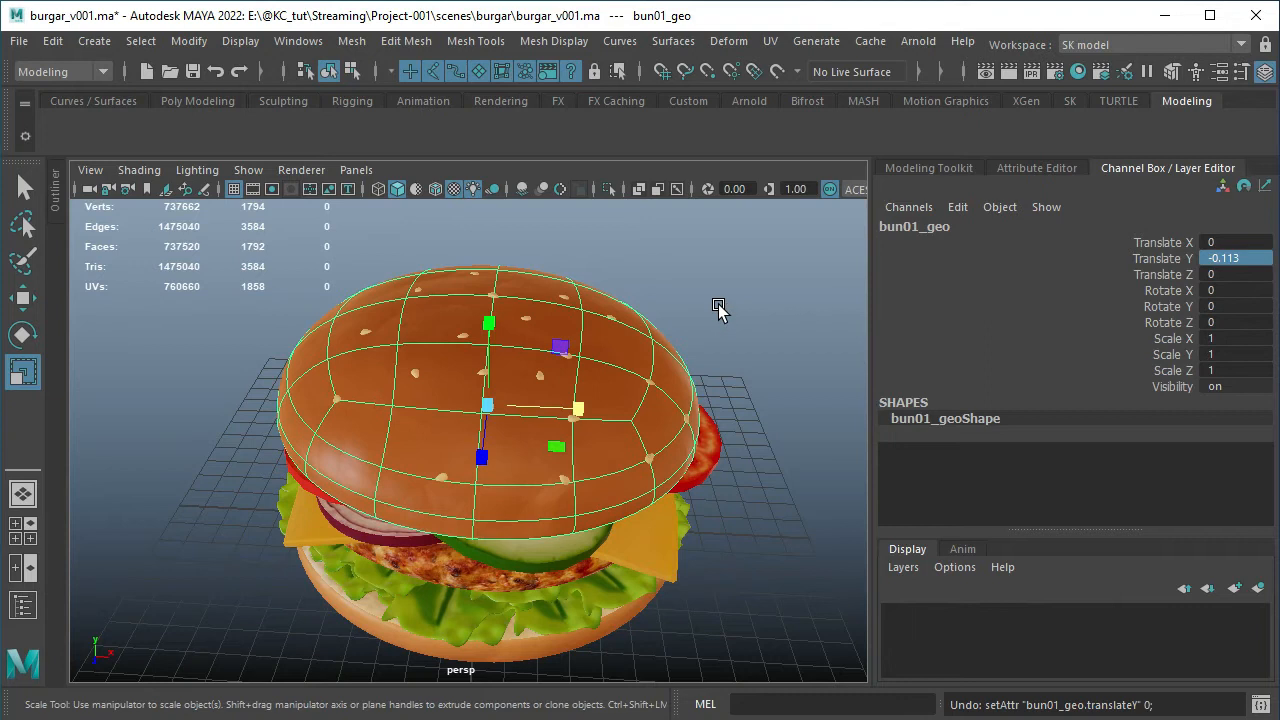
{"action": "left_click", "coordinate": [718, 308]}
{"action": "right_click_drag", "start_coordinate": [718, 308], "coordinate": [666, 361], "text": "alt"}
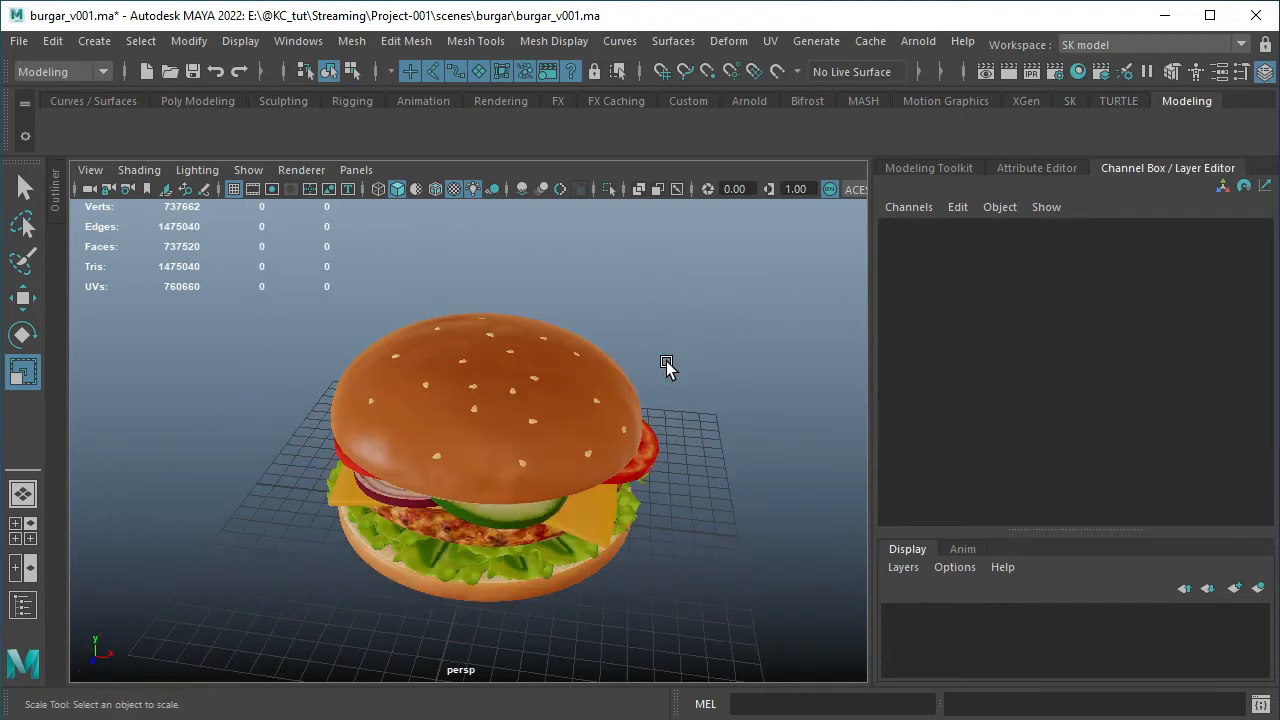
Try raising the top bun with the Move tool to a Translate Y of about 4.065, undo the move, and clear the selection
{"action": "left_click", "coordinate": [584, 394]}
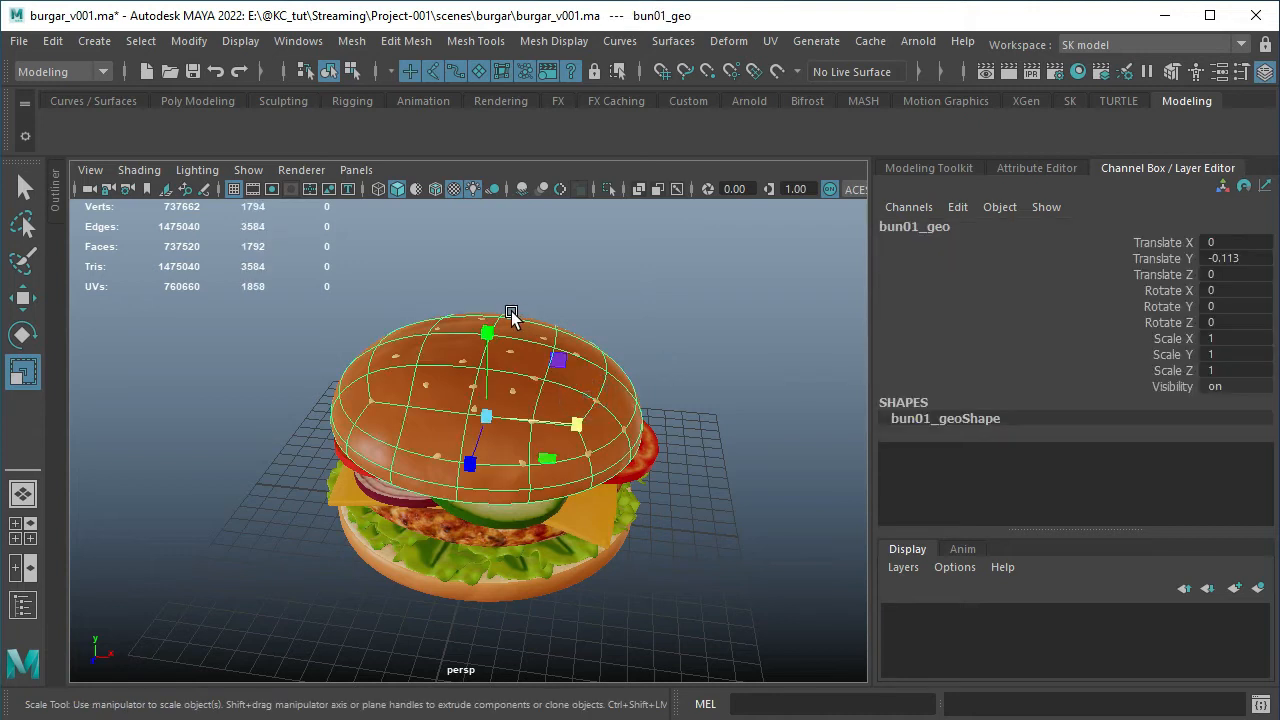
{"action": "key", "text": "w"}
{"action": "left_click_drag", "start_coordinate": [491, 333], "coordinate": [487, 237]}
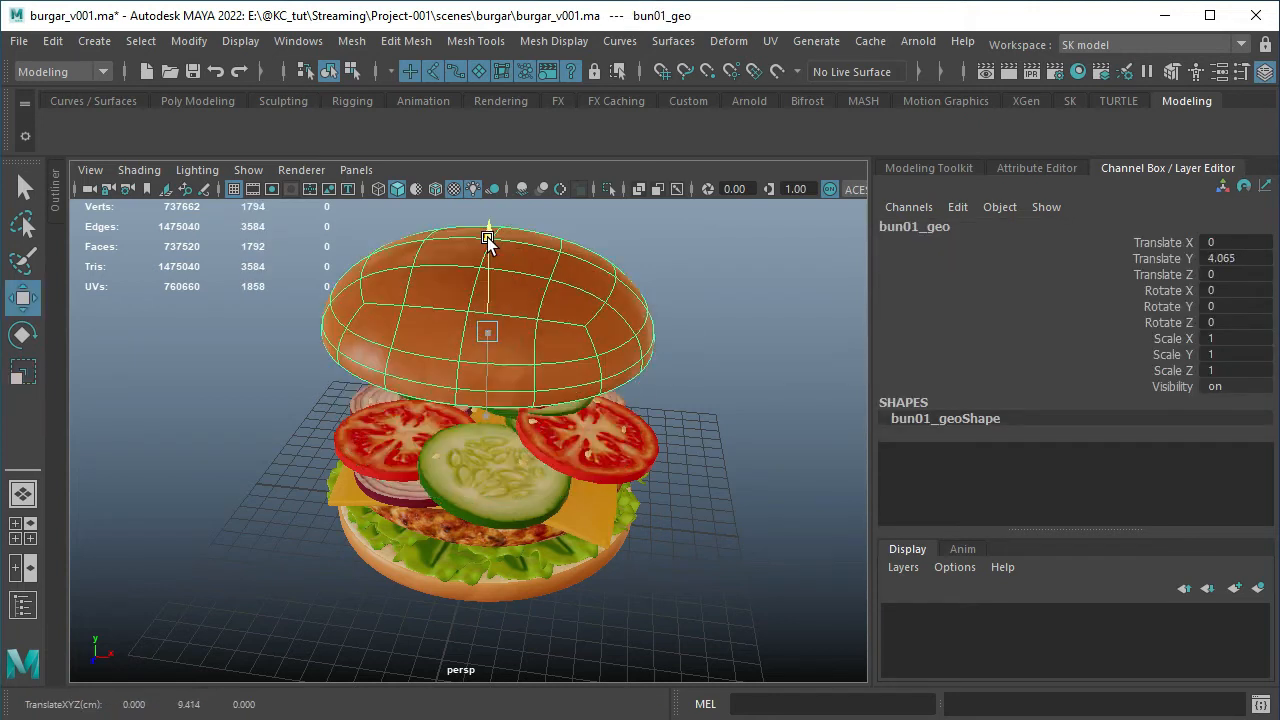
{"action": "key", "text": "ctrl+z"}
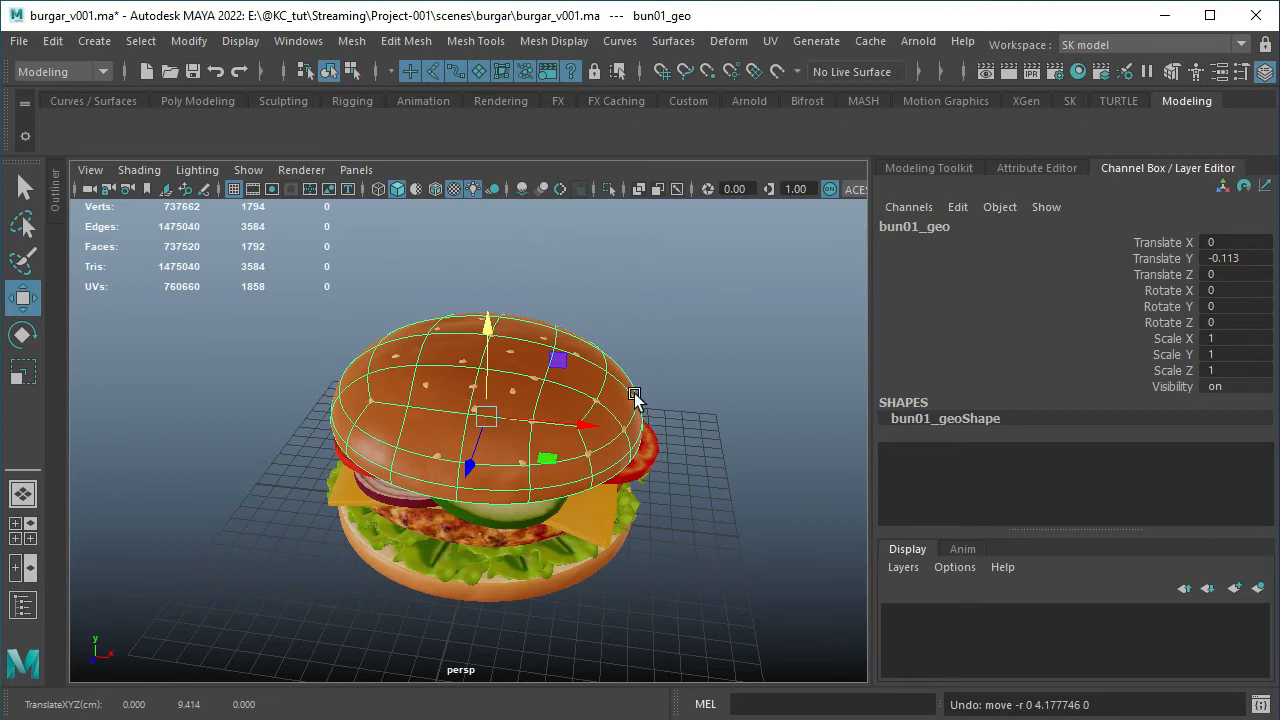
{"action": "left_click", "coordinate": [683, 355]}
{"action": "left_click_drag", "start_coordinate": [629, 423], "coordinate": [630, 452], "text": "alt"}
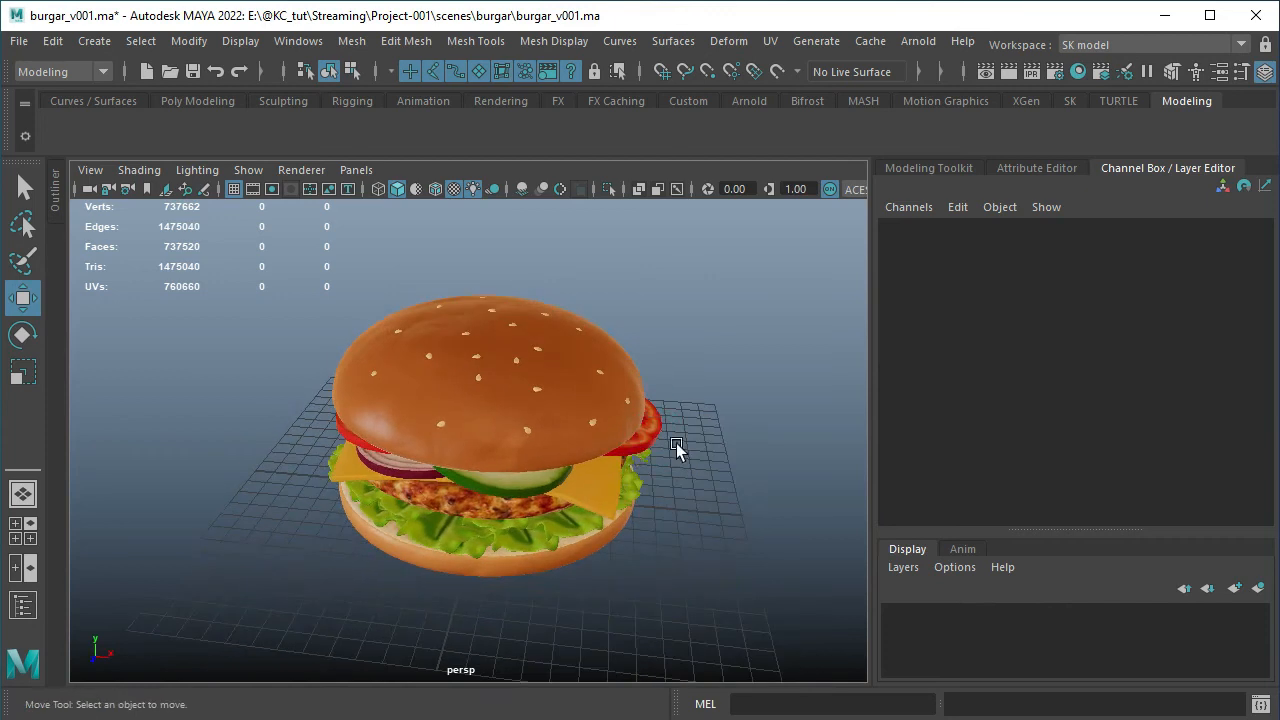
Look up the Undo and Redo commands among the editing commands, and view the burger from another angle
{"action": "left_click", "coordinate": [52, 41]}
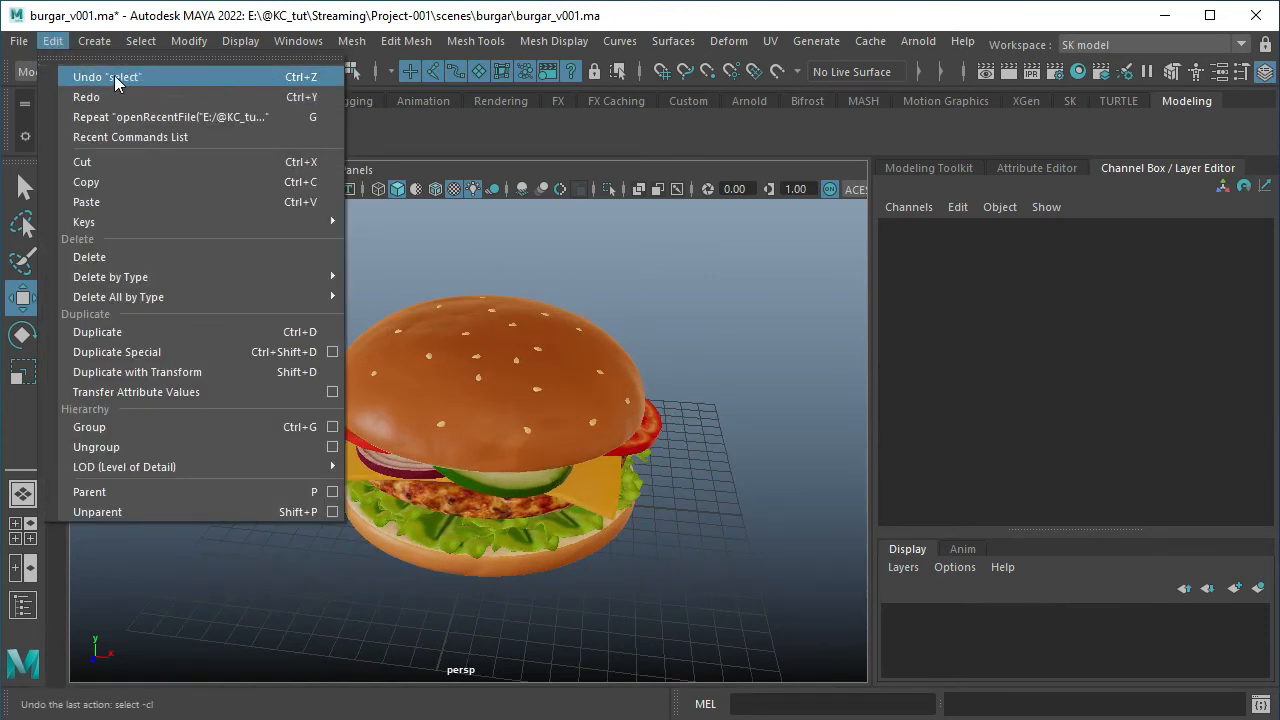
{"action": "left_click", "coordinate": [312, 97]}
{"action": "left_click_drag", "start_coordinate": [684, 279], "coordinate": [686, 392], "text": "alt"}
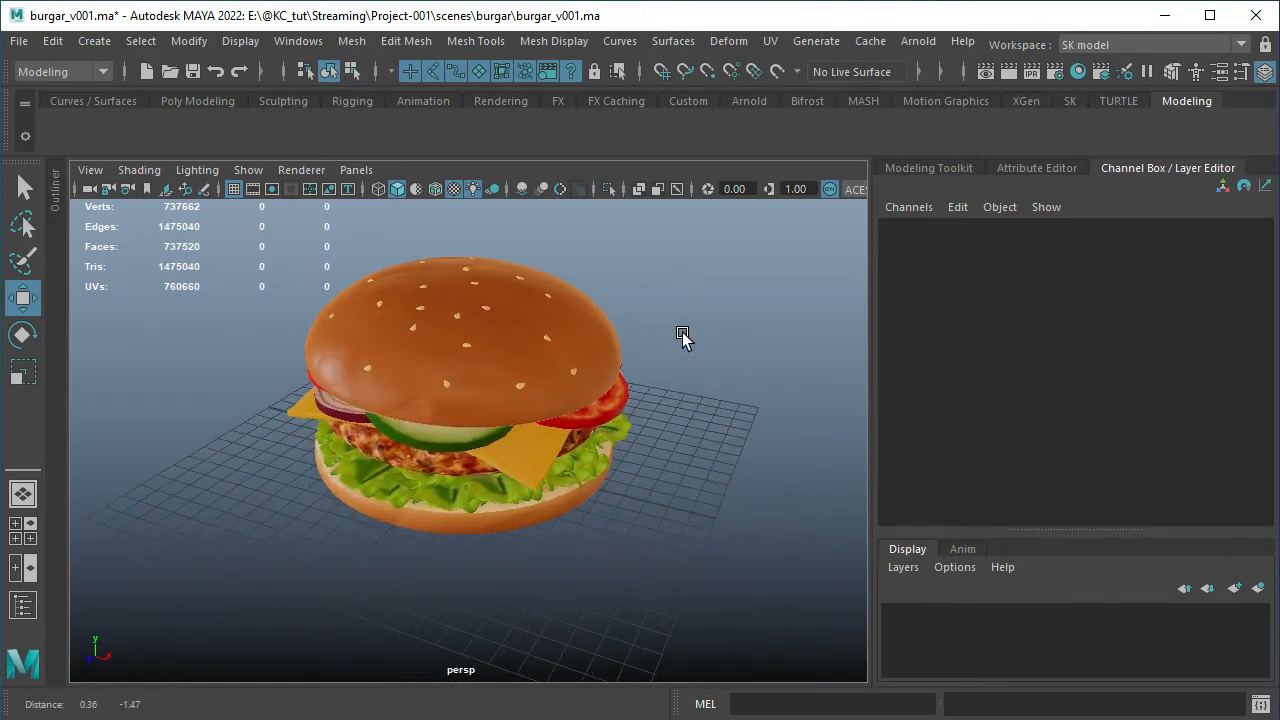
{"action": "mouse_move", "coordinate": [656, 463]}
{"action": "left_mouse_down", "text": "alt"}
{"action": "mouse_move", "coordinate": [691, 429]}
{"action": "mouse_move", "coordinate": [654, 451]}
{"action": "left_mouse_up", "text": "alt"}
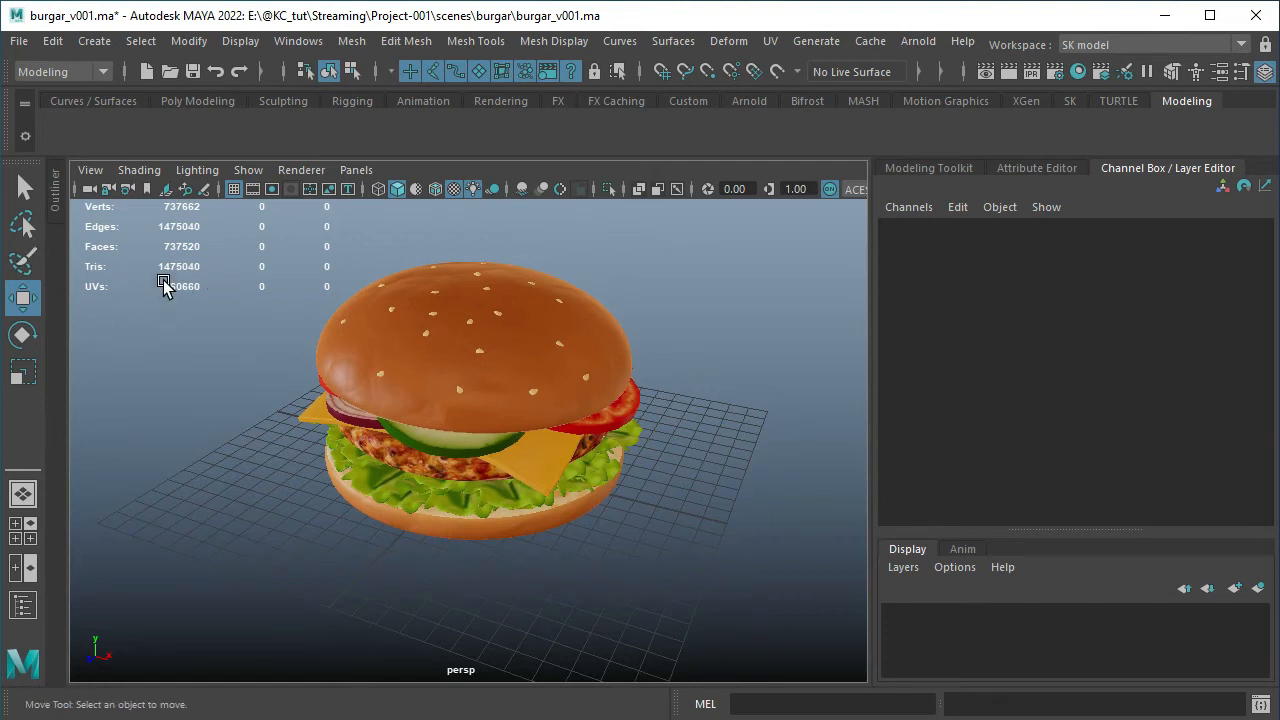
Expand the Outliner to view the scene's objects, and collapse it again
{"action": "left_click", "coordinate": [56, 194]}
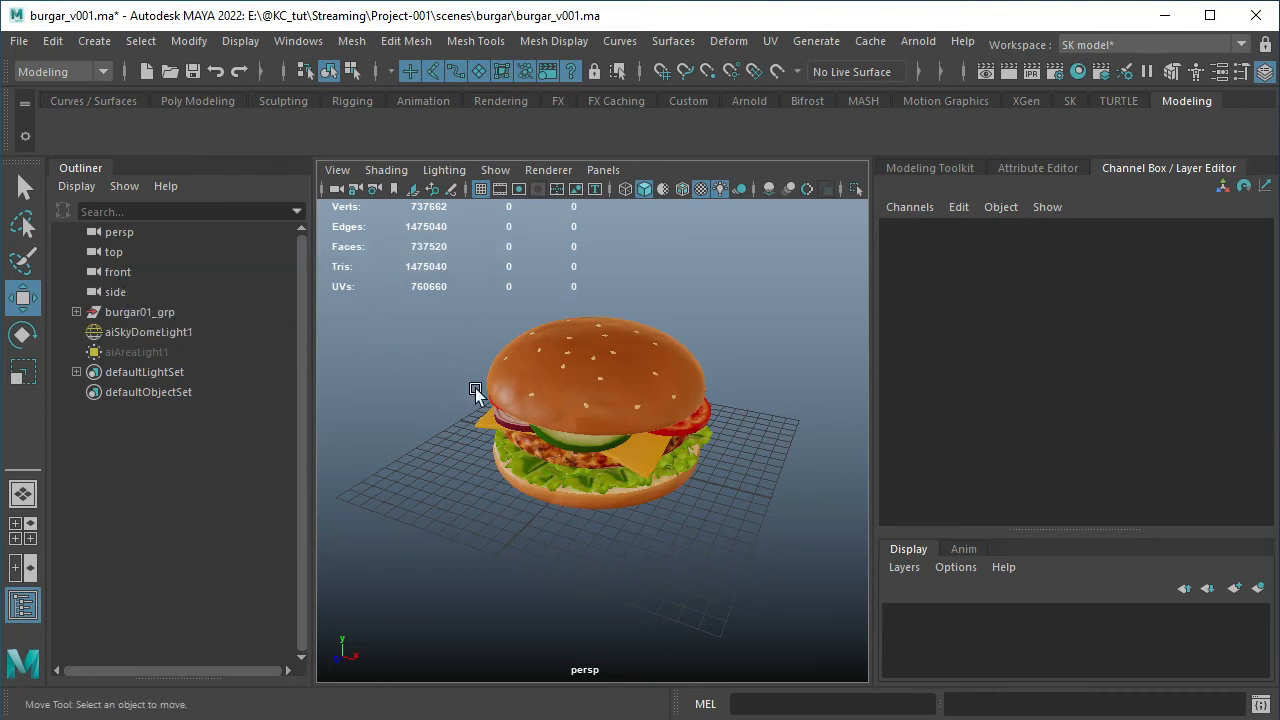
{"action": "left_click", "coordinate": [82, 169]}
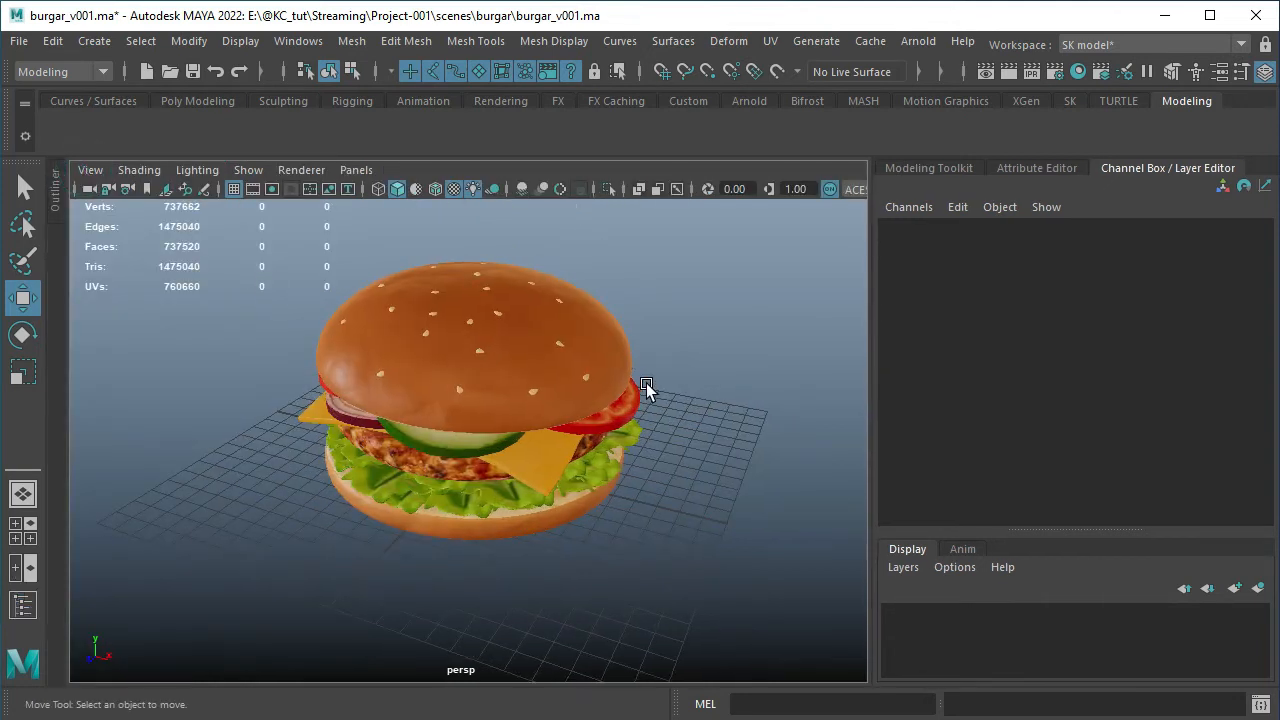
{"action": "scroll", "coordinate": [710, 388], "scroll_direction": "up", "scroll_amount": 2}
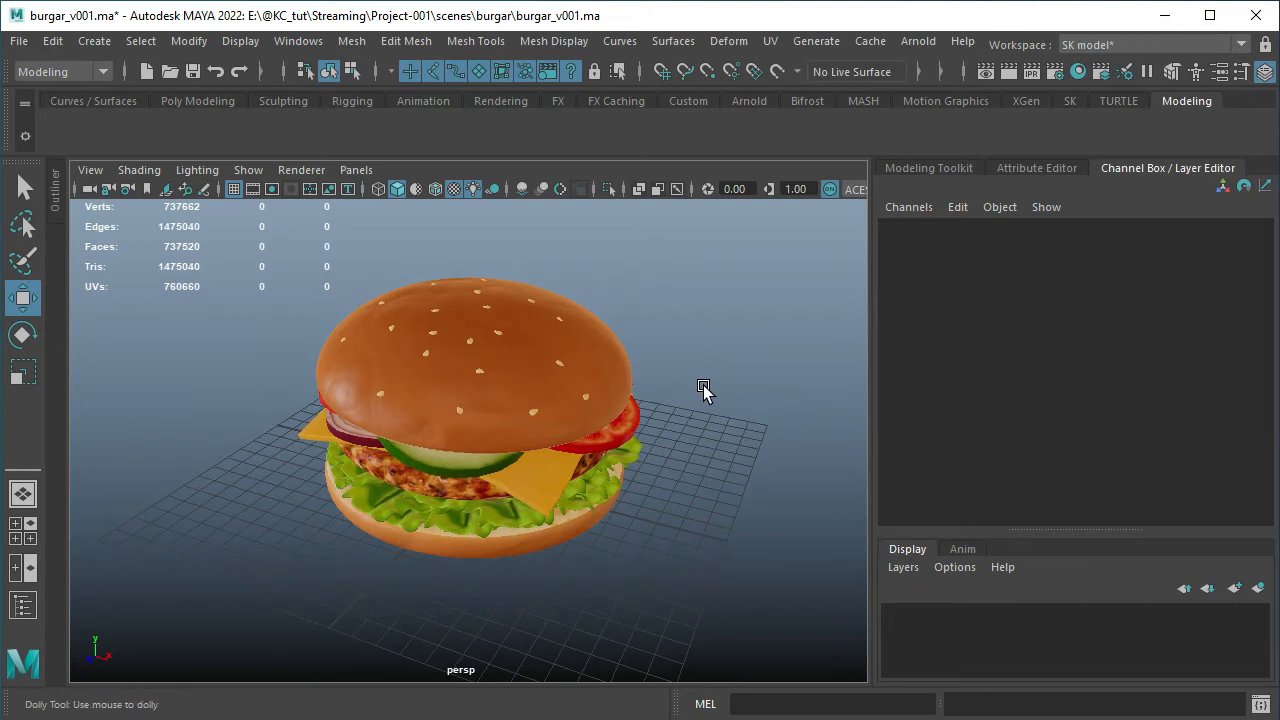
{"action": "scroll", "coordinate": [704, 390], "scroll_direction": "down", "scroll_amount": 1}
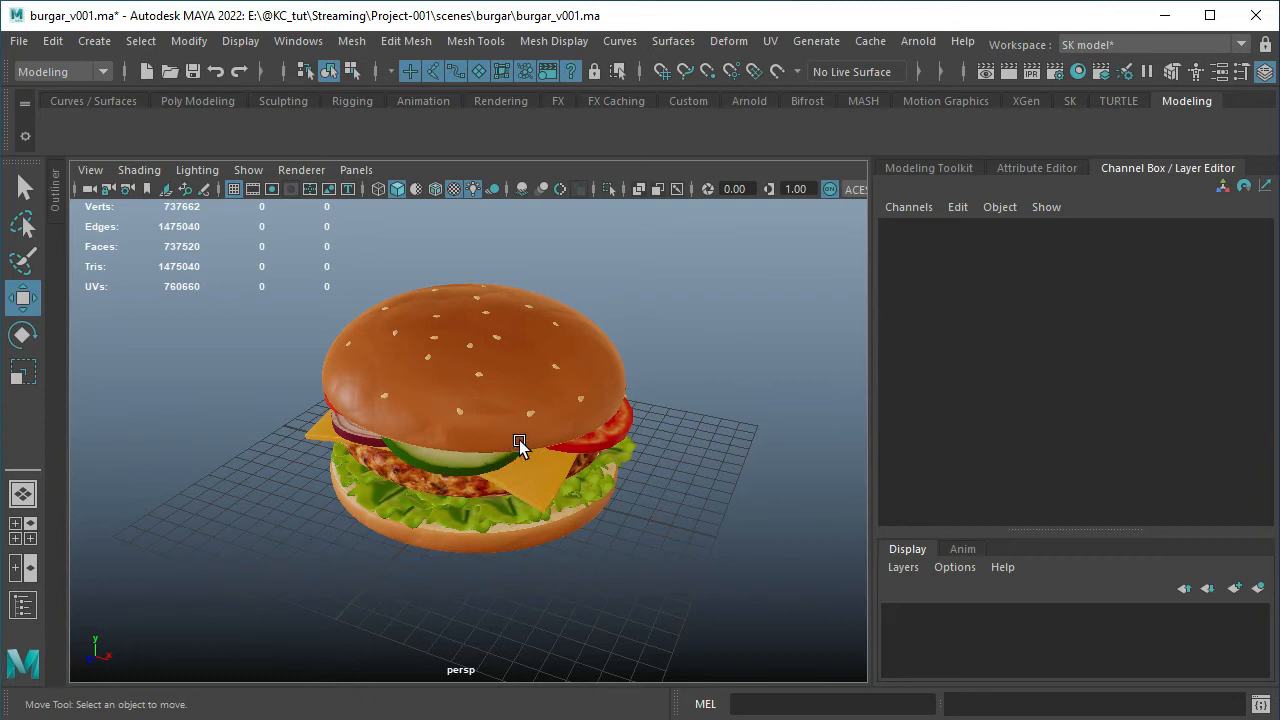
Switch to the four-view layout and look through the top view's Perspective, Orthographic and Saved Layouts options without changing any
{"action": "key", "text": "space"}
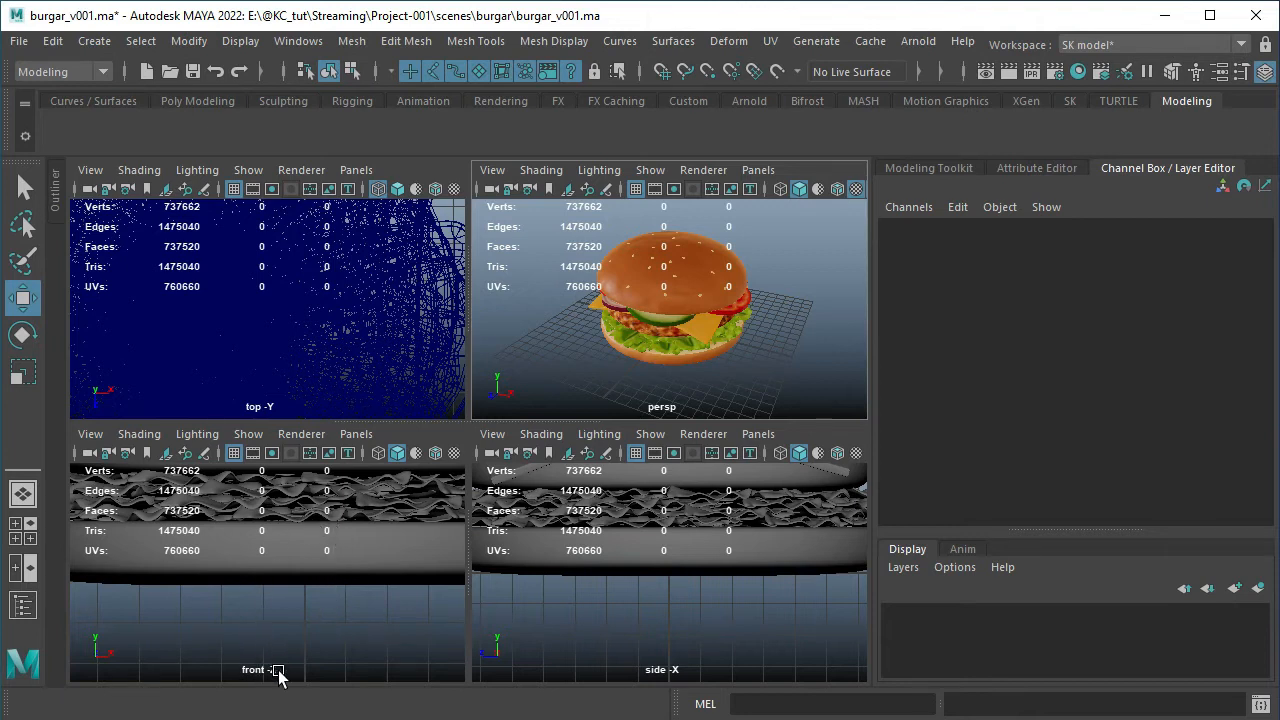
{"action": "left_click", "coordinate": [355, 171]}
{"action": "mouse_move", "coordinate": [389, 191]}
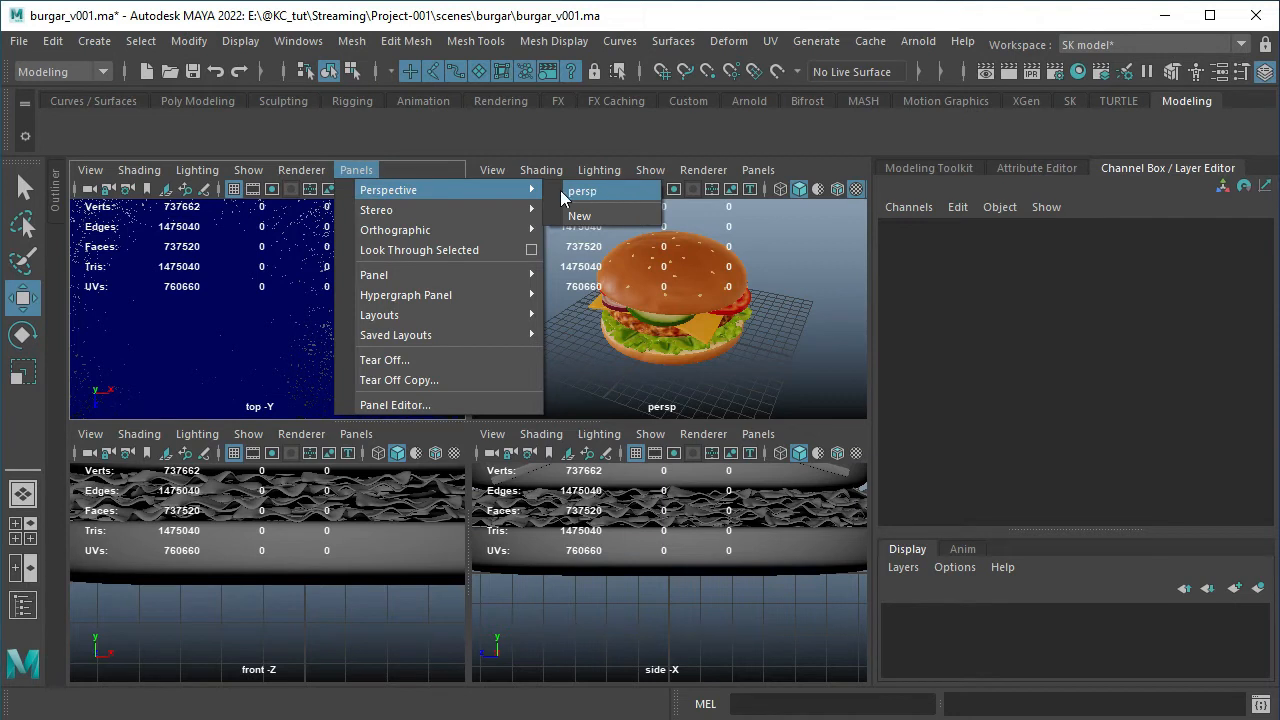
{"action": "mouse_move", "coordinate": [467, 215]}
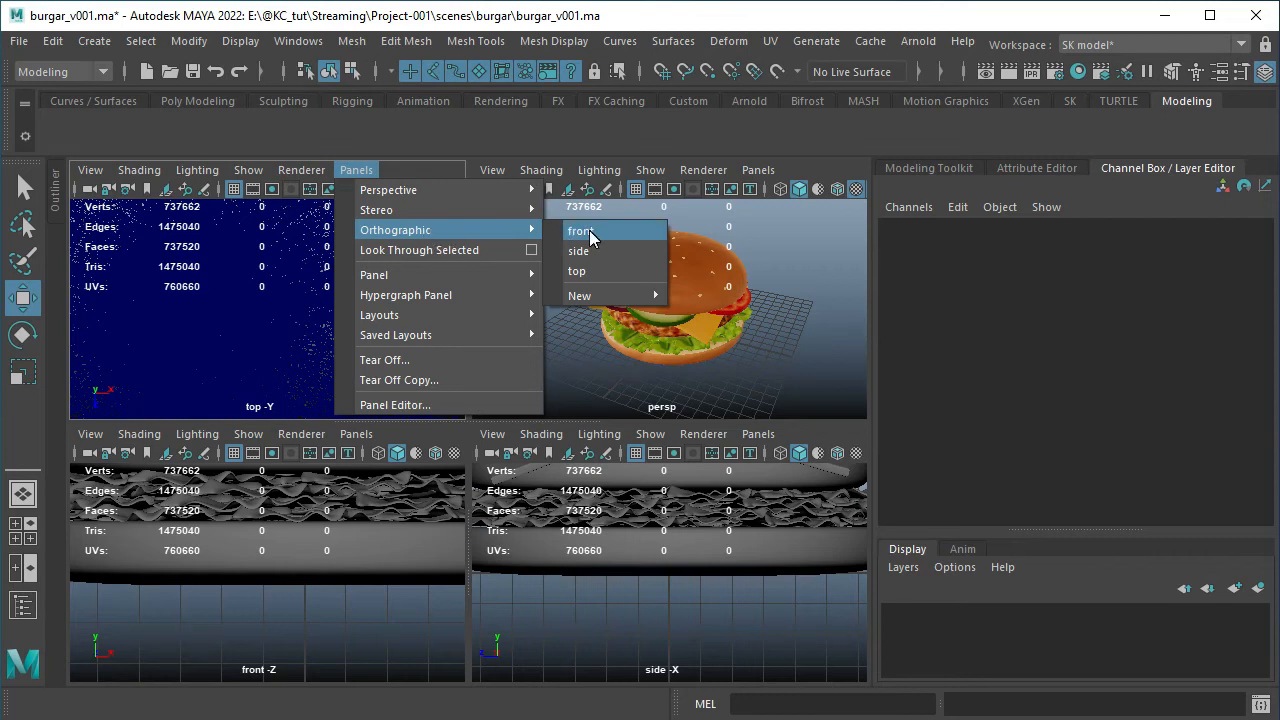
{"action": "mouse_move", "coordinate": [590, 295]}
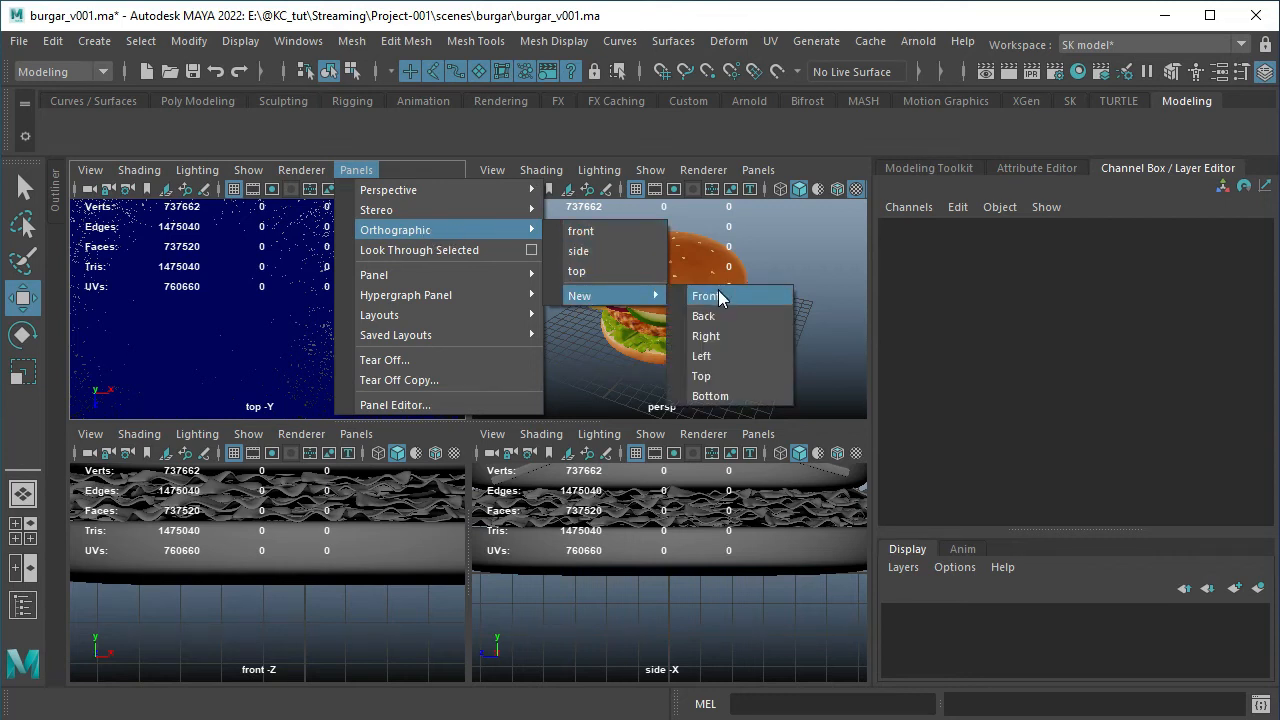
{"action": "mouse_move", "coordinate": [411, 270]}
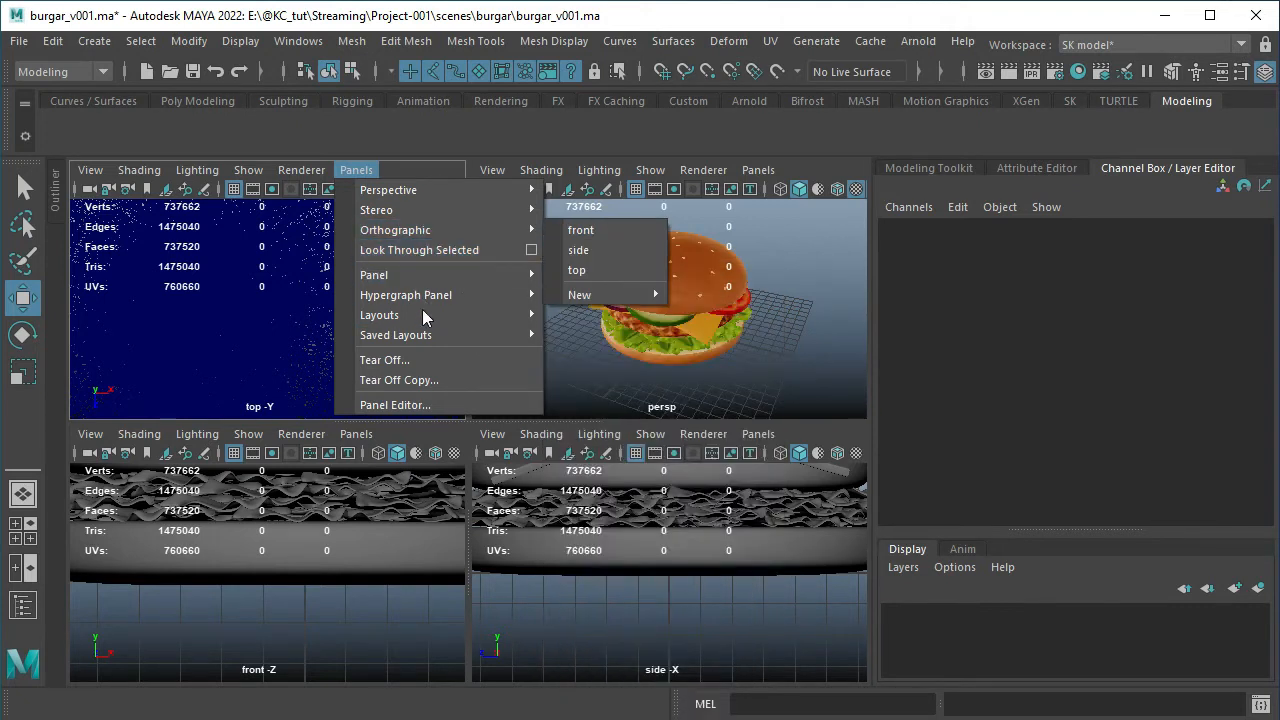
{"action": "mouse_move", "coordinate": [410, 343]}
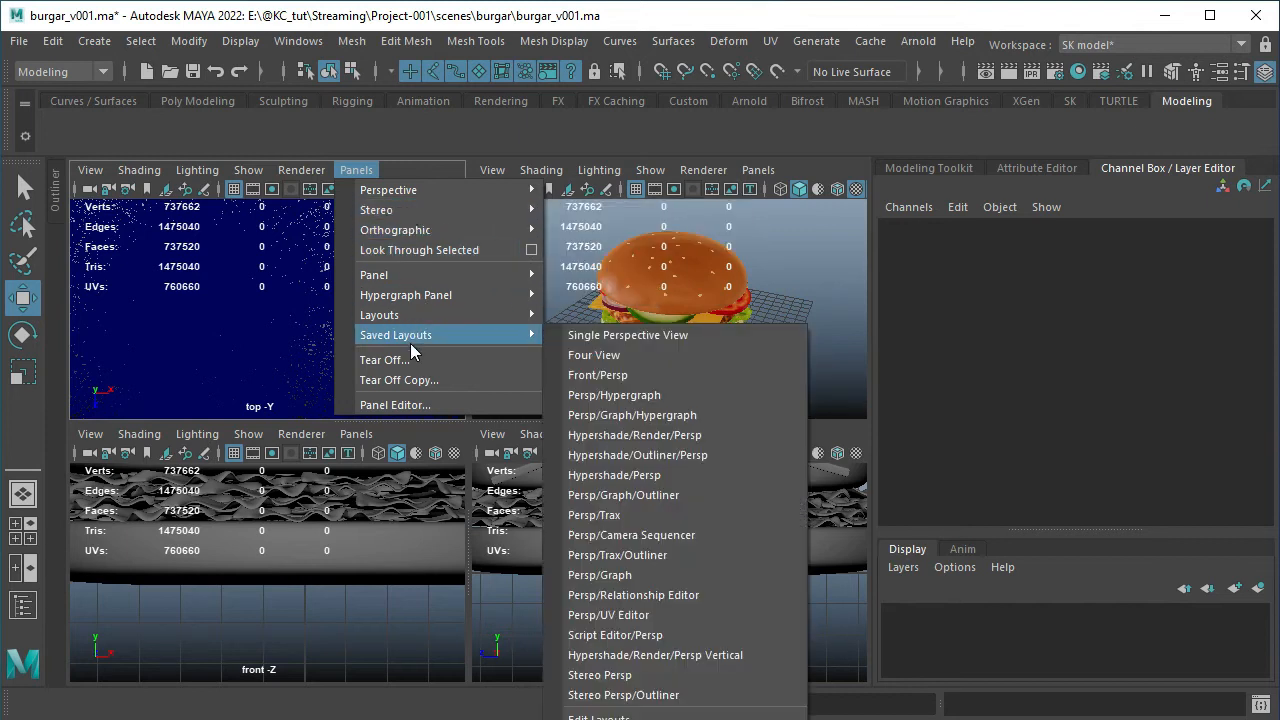
{"action": "left_click", "coordinate": [740, 236]}
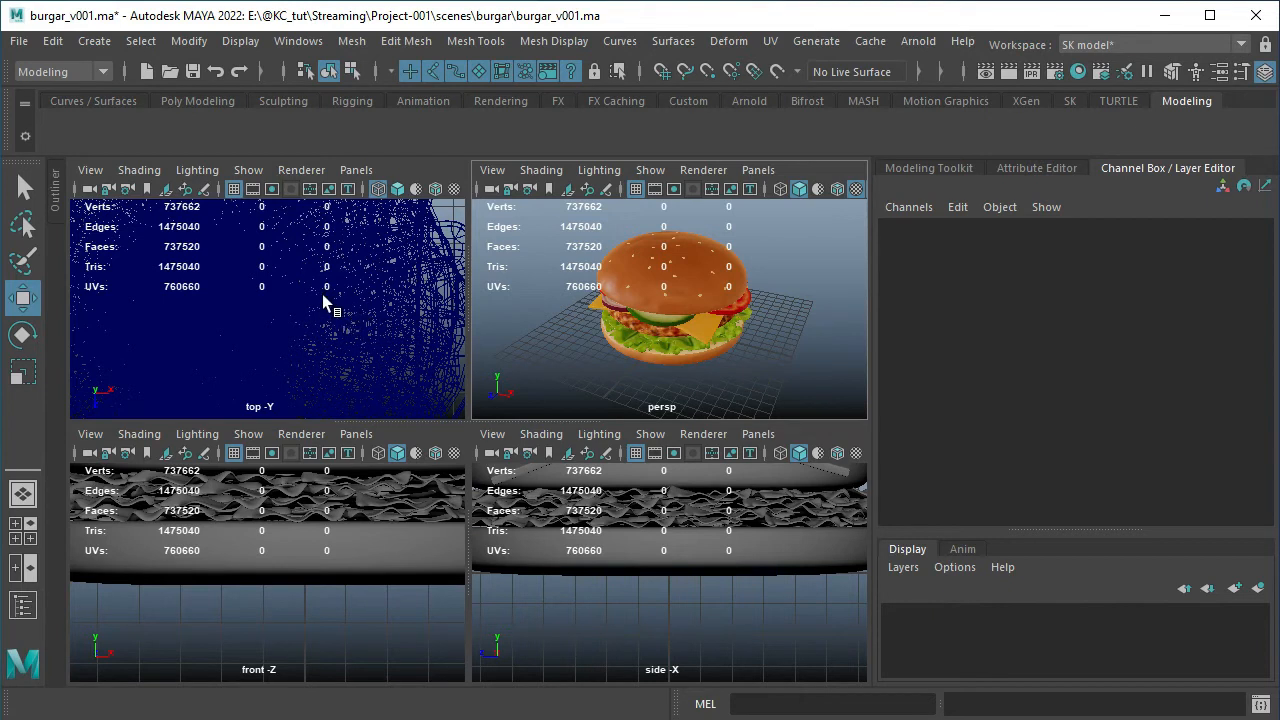
Maximize the top view, return to the four views, and maximize the front view with the burger framed
{"action": "key", "text": "space"}
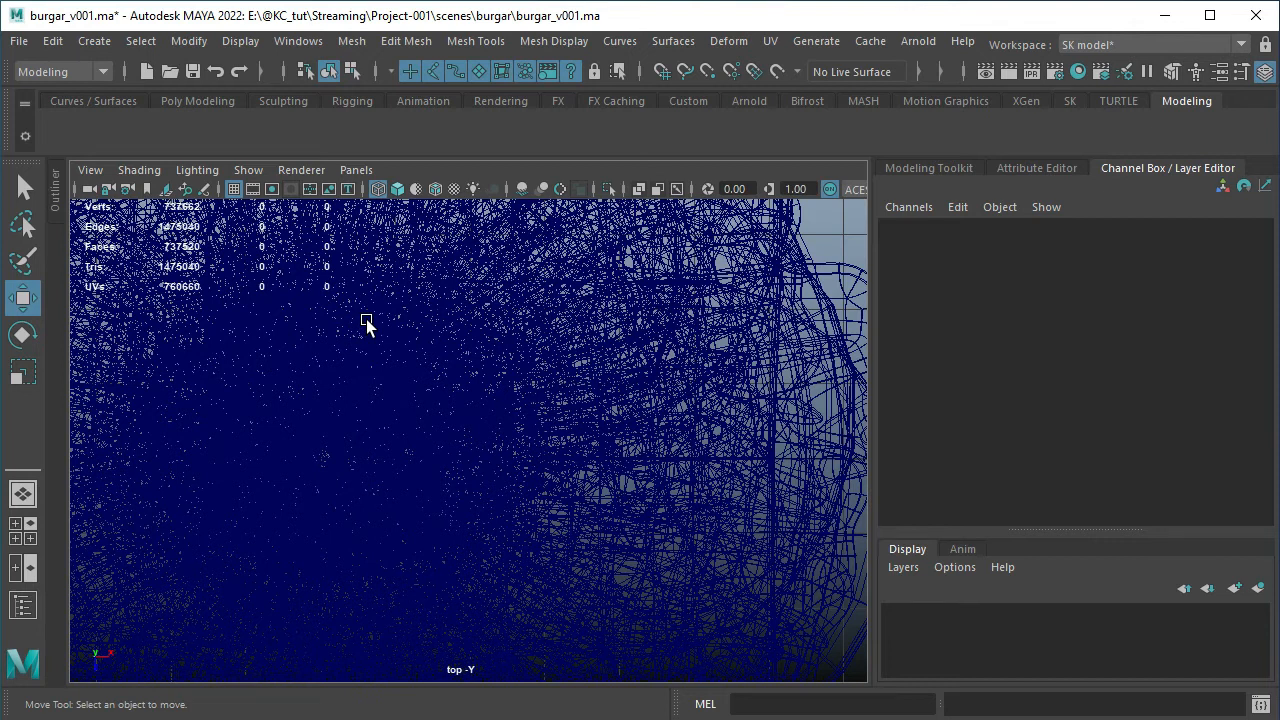
{"action": "key", "text": "space"}
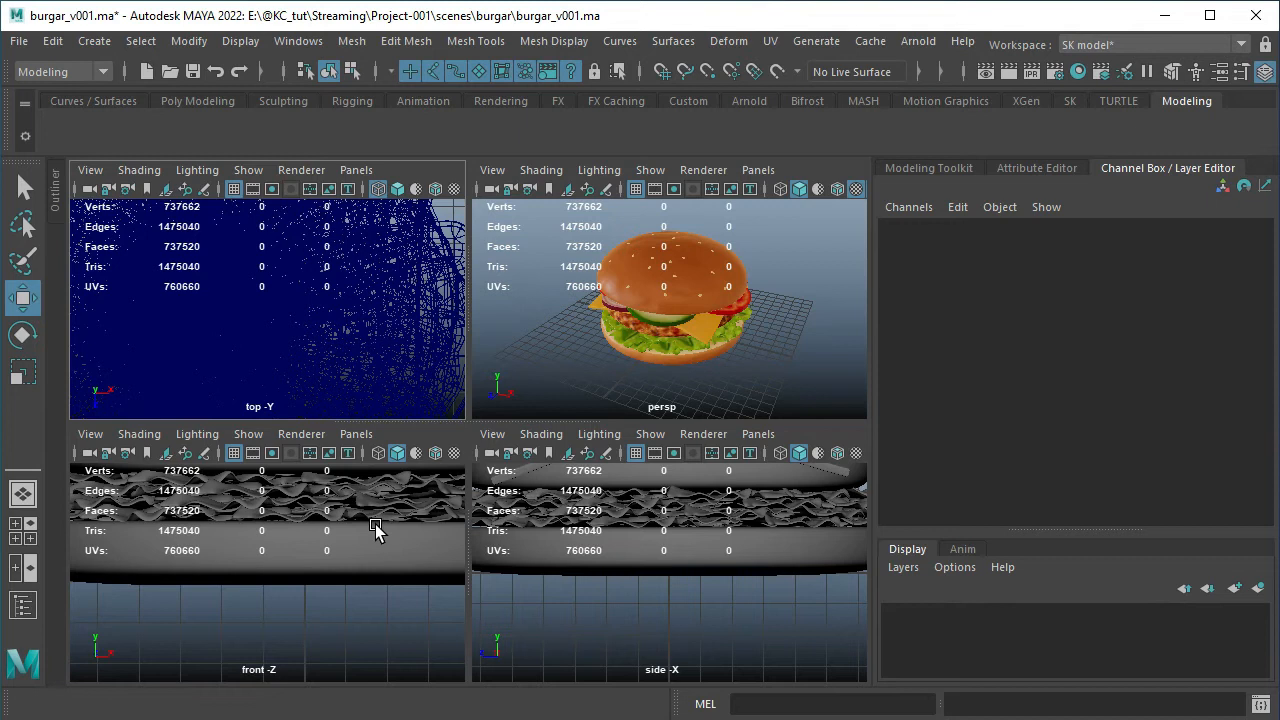
{"action": "key", "text": "space"}
{"action": "key", "text": "f"}
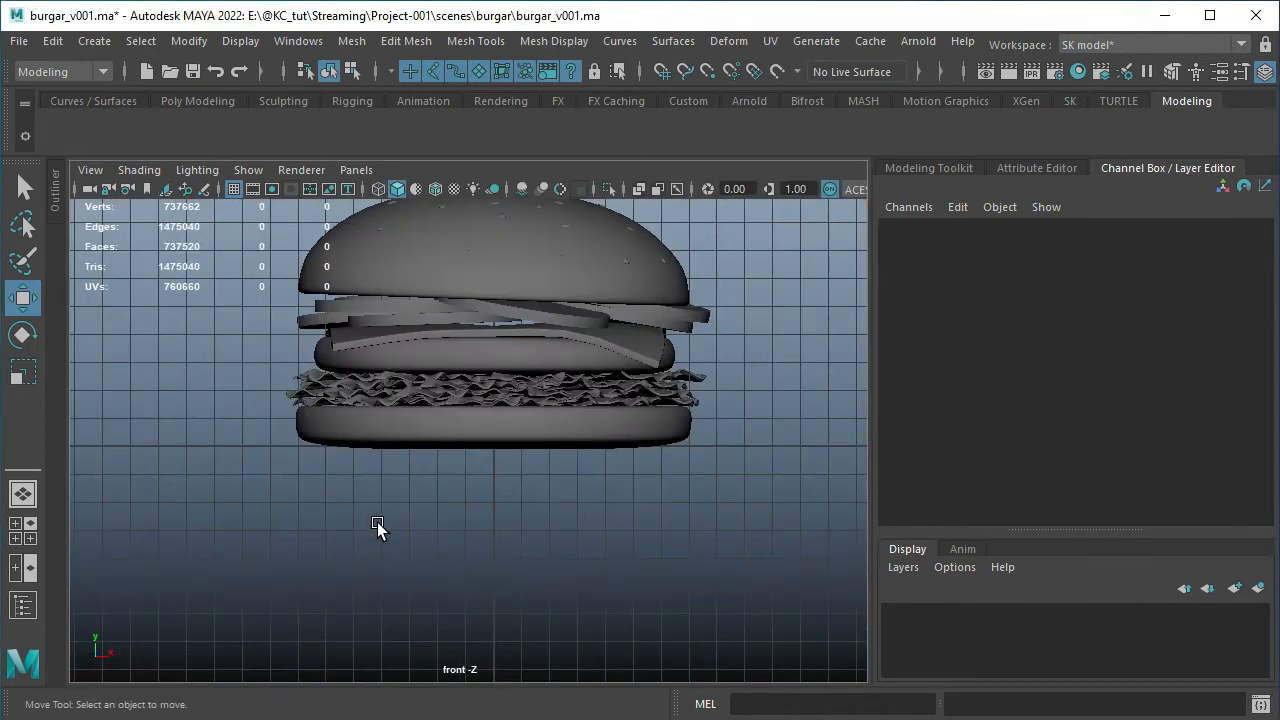
Examine the burger in the front view at different magnifications, centre it vertically, and return to the four-view layout
{"action": "scroll", "coordinate": [410, 494], "scroll_direction": "down", "scroll_amount": 2}
{"action": "scroll", "coordinate": [412, 493], "scroll_direction": "up", "scroll_amount": 3}
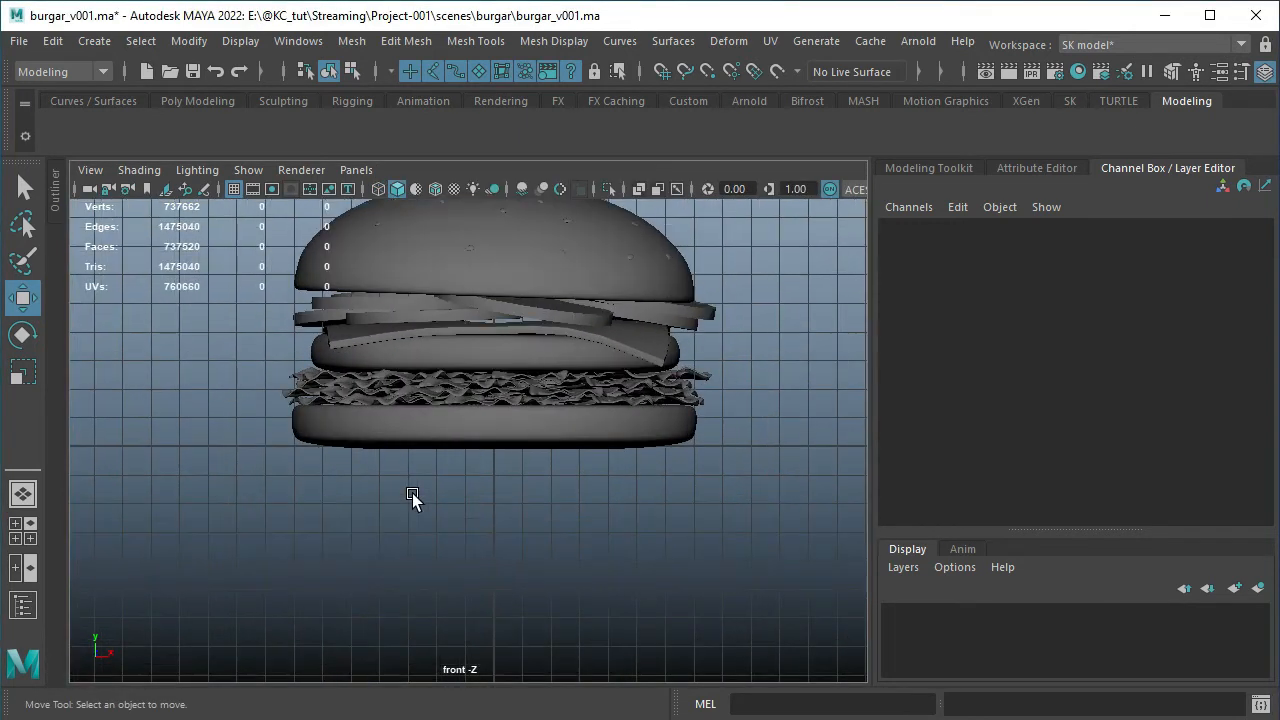
{"action": "scroll", "coordinate": [412, 493], "scroll_direction": "up", "scroll_amount": 3}
{"action": "scroll", "coordinate": [412, 493], "scroll_direction": "down", "scroll_amount": 2}
{"action": "scroll", "coordinate": [412, 493], "scroll_direction": "up", "scroll_amount": 2}
{"action": "scroll", "coordinate": [412, 493], "scroll_direction": "down", "scroll_amount": 3}
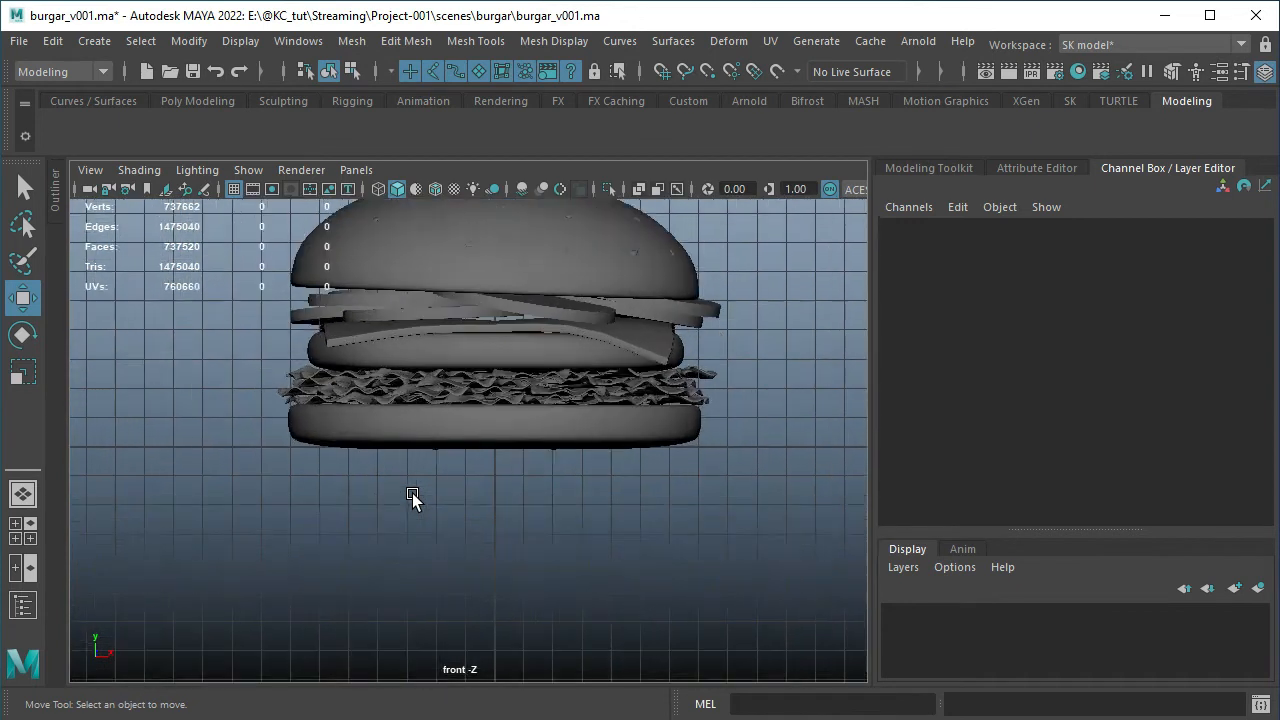
{"action": "scroll", "coordinate": [412, 493], "scroll_direction": "down", "scroll_amount": 1}
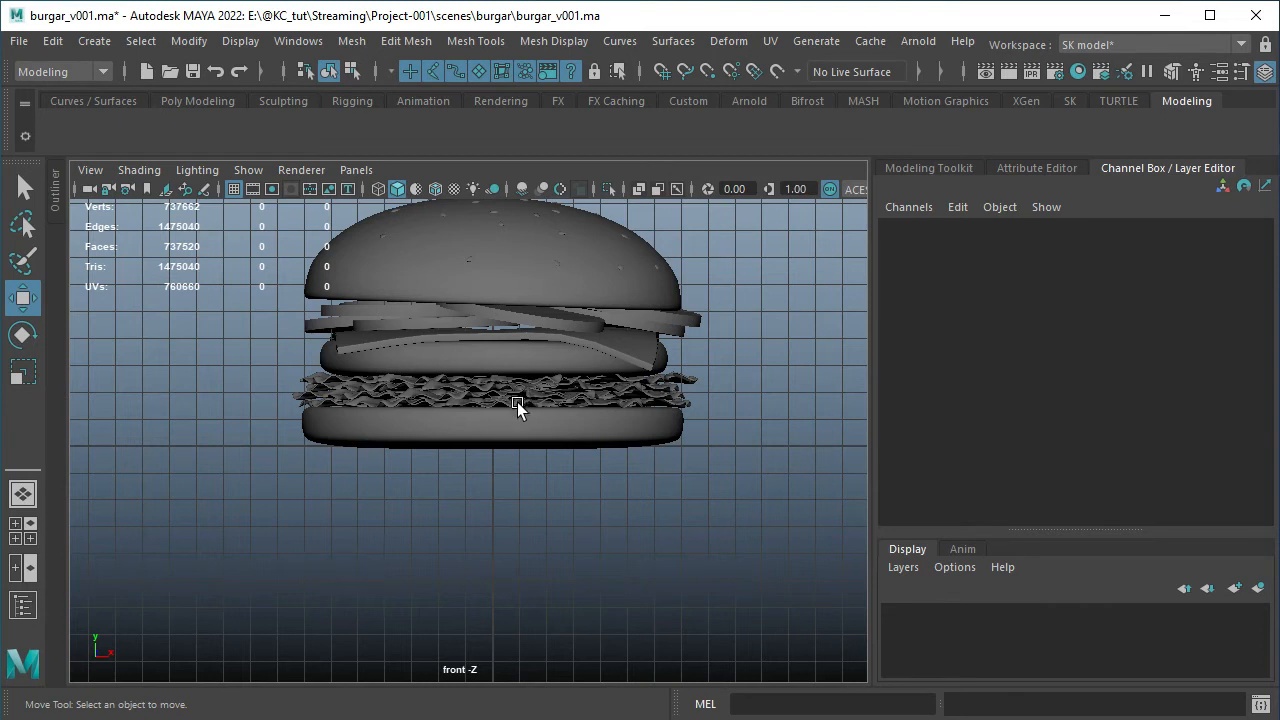
{"action": "middle_click_drag", "start_coordinate": [491, 451], "coordinate": [488, 561], "text": "alt"}
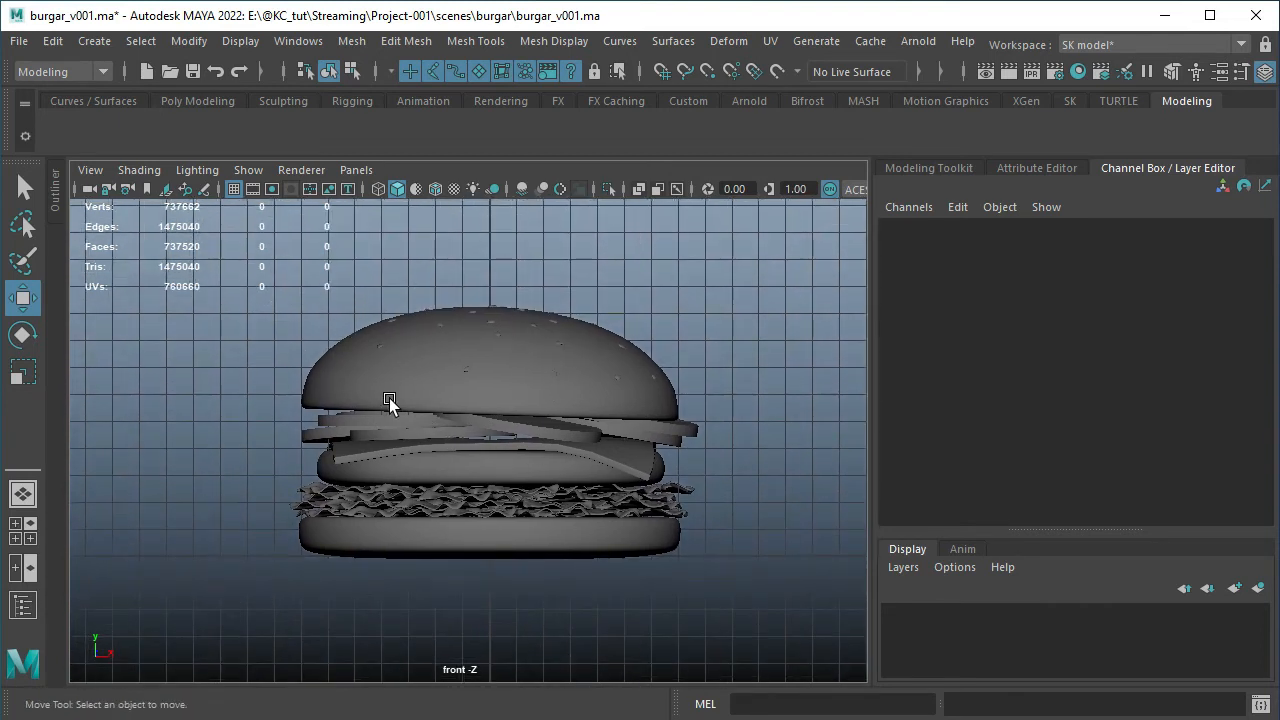
{"action": "key", "text": "space"}
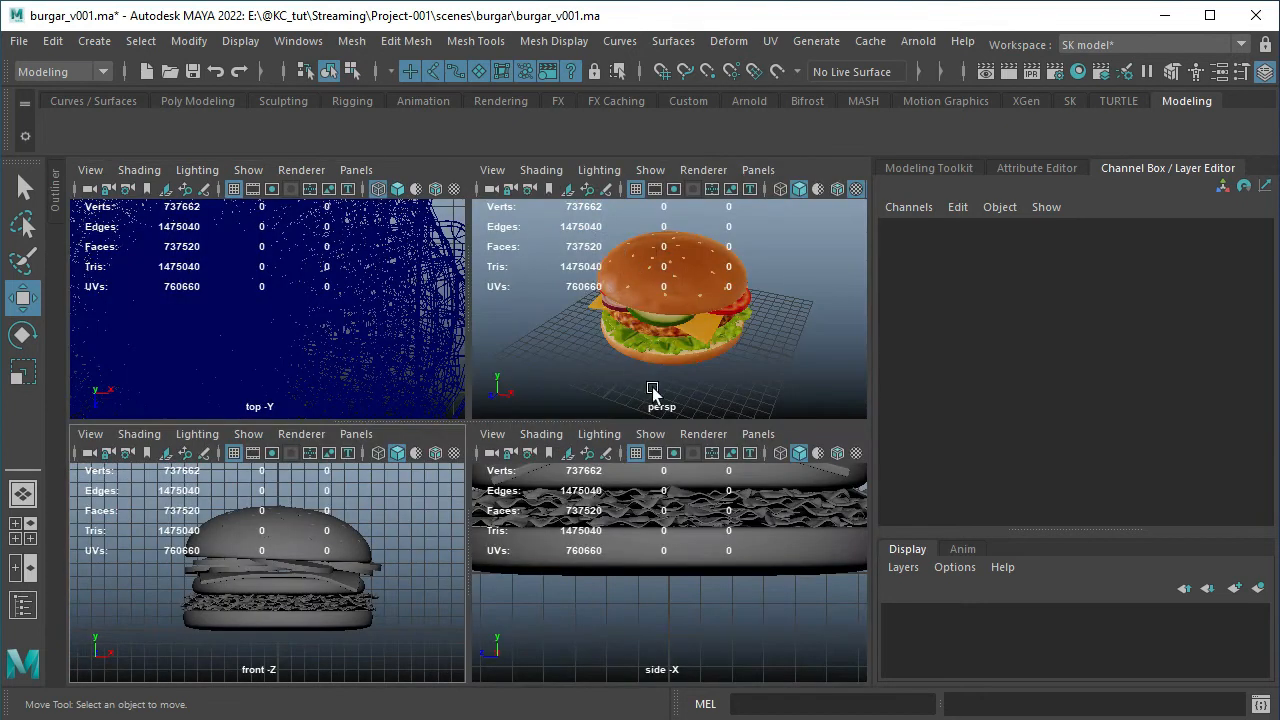
Frame the whole burger in all four views and select the top bun in the top view
{"action": "key", "text": "shift+a"}
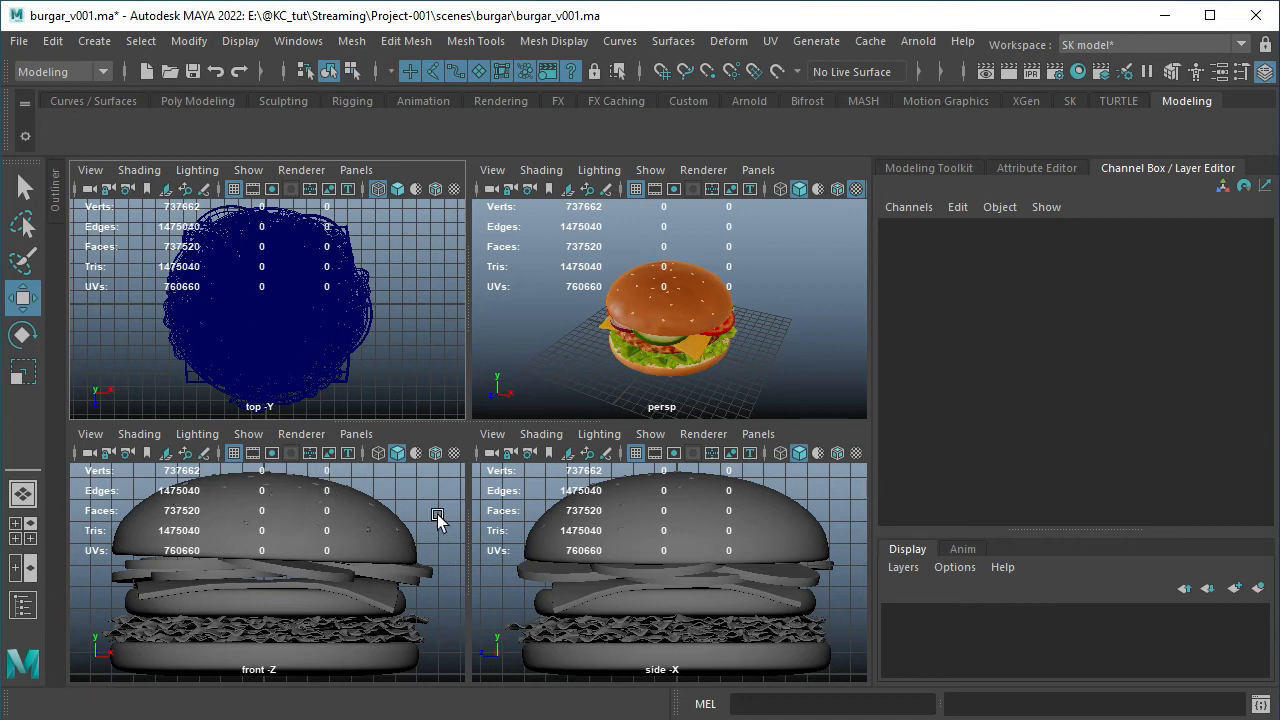
{"action": "left_click", "coordinate": [187, 342]}
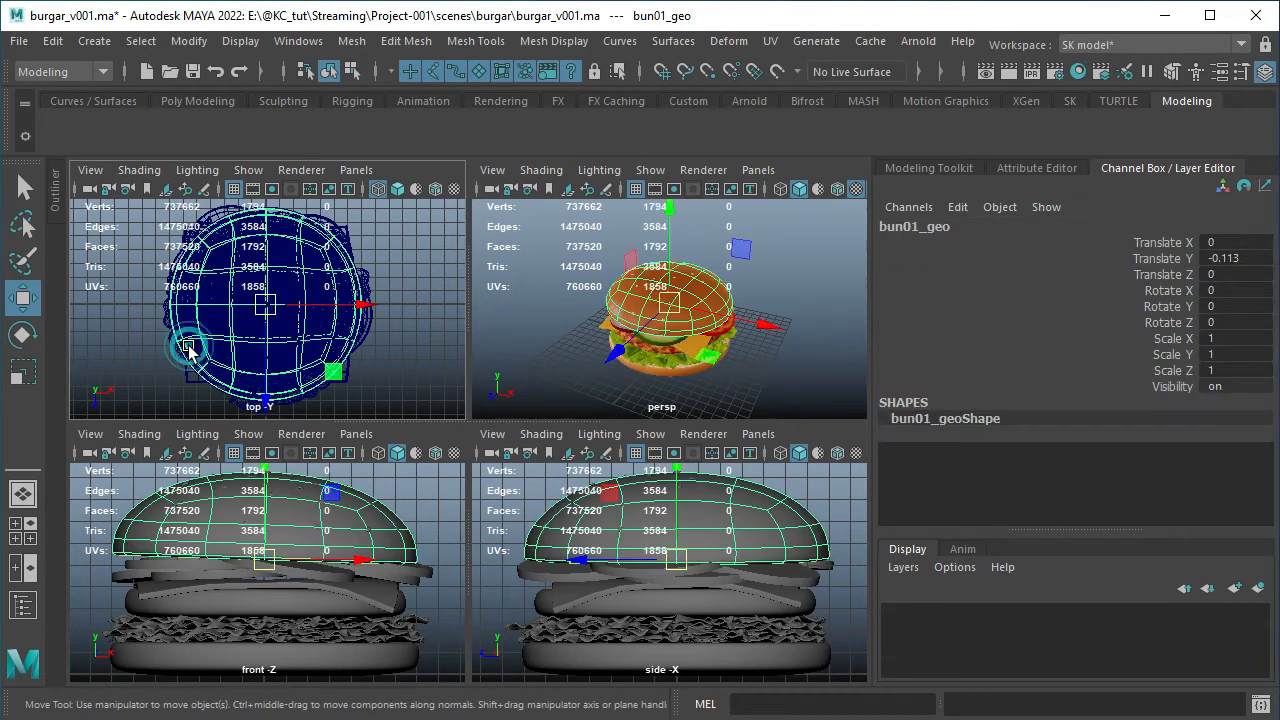
Clear the selection, maximize the perspective view and orbit the burger, return to the four views, and maximize the perspective view again
{"action": "left_click", "coordinate": [423, 491]}
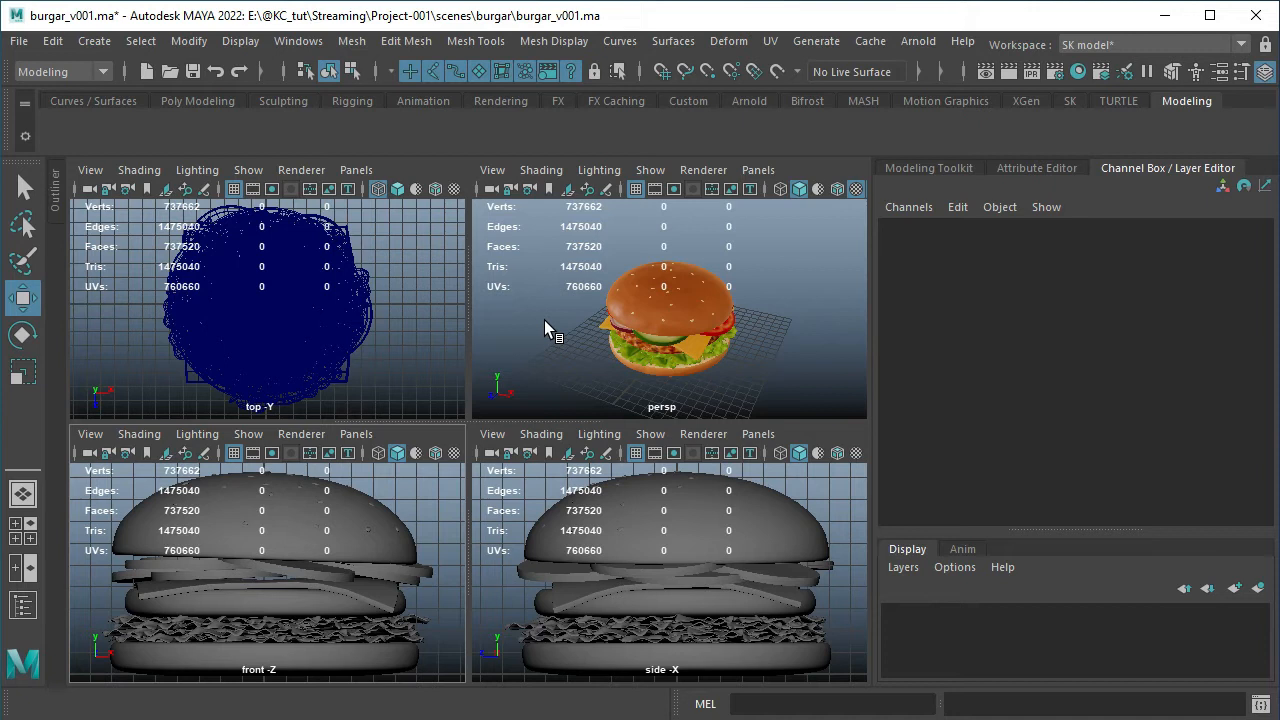
{"action": "left_click", "coordinate": [578, 335]}
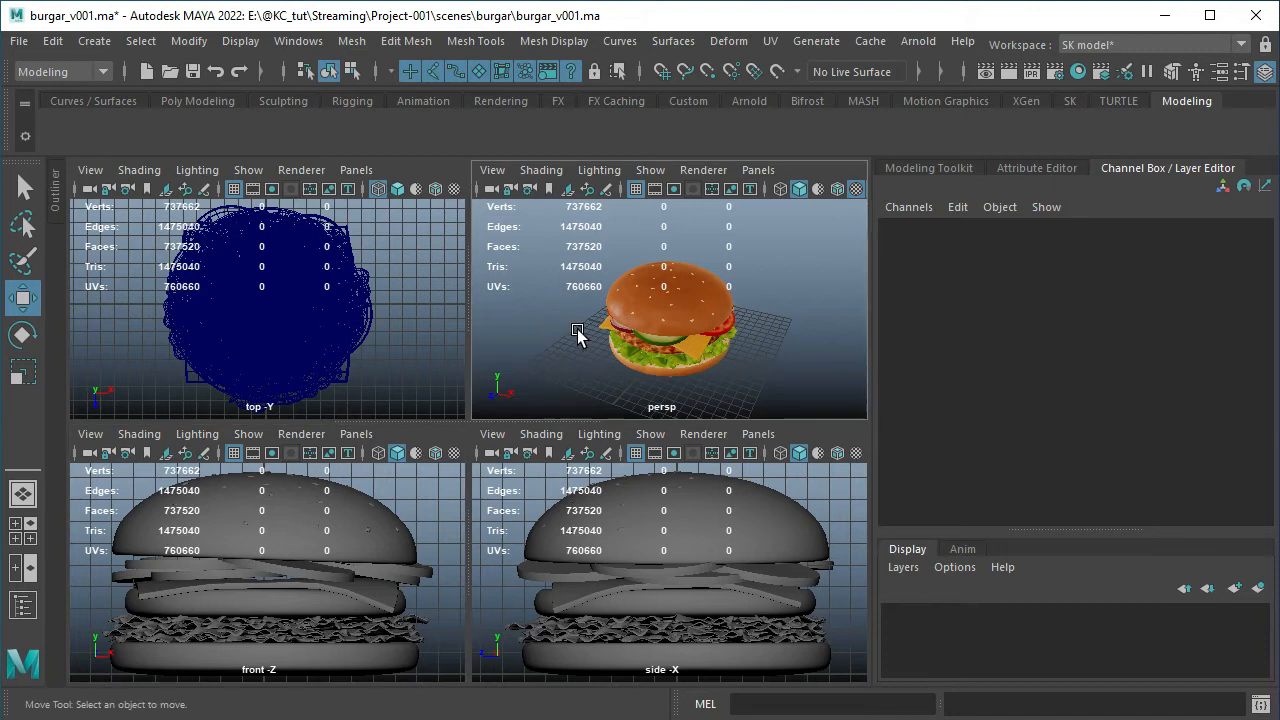
{"action": "key", "text": "space"}
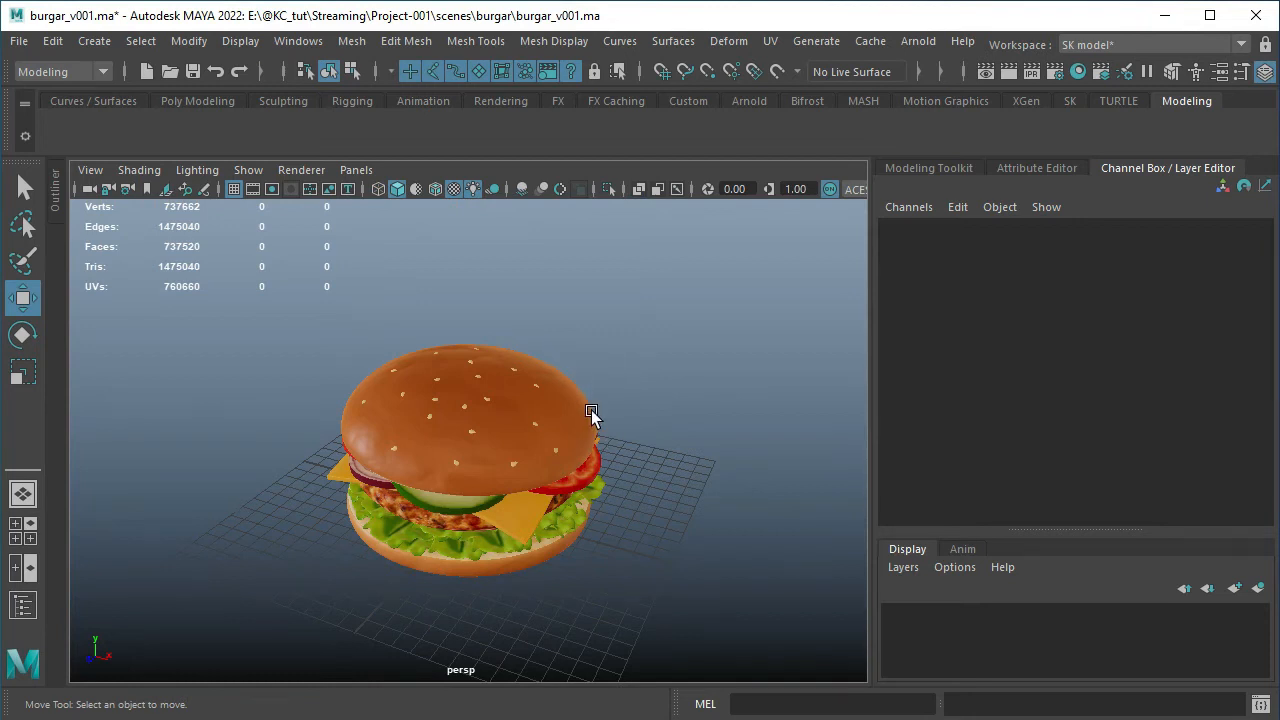
{"action": "middle_click_drag", "start_coordinate": [640, 451], "coordinate": [674, 382], "text": "alt"}
{"action": "mouse_move", "coordinate": [672, 428]}
{"action": "left_mouse_down", "text": "alt"}
{"action": "mouse_move", "coordinate": [661, 433]}
{"action": "mouse_move", "coordinate": [684, 450]}
{"action": "left_mouse_up", "text": "alt"}
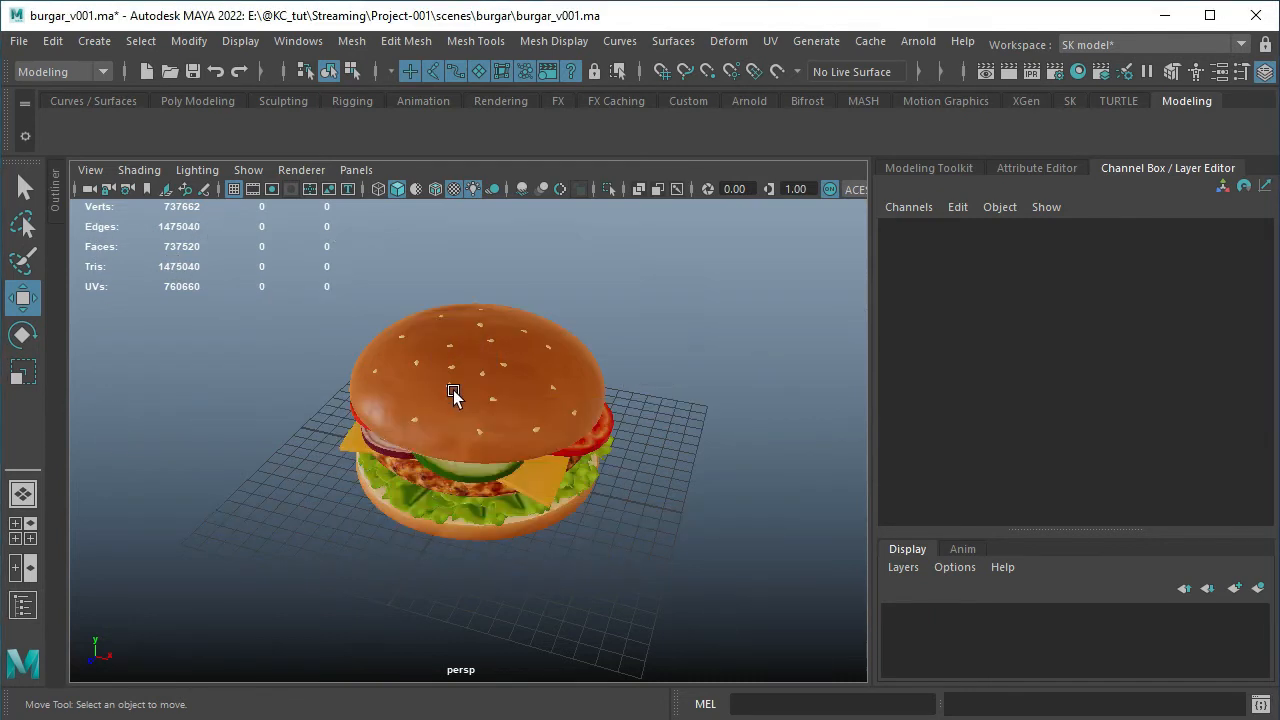
{"action": "key", "text": "space"}
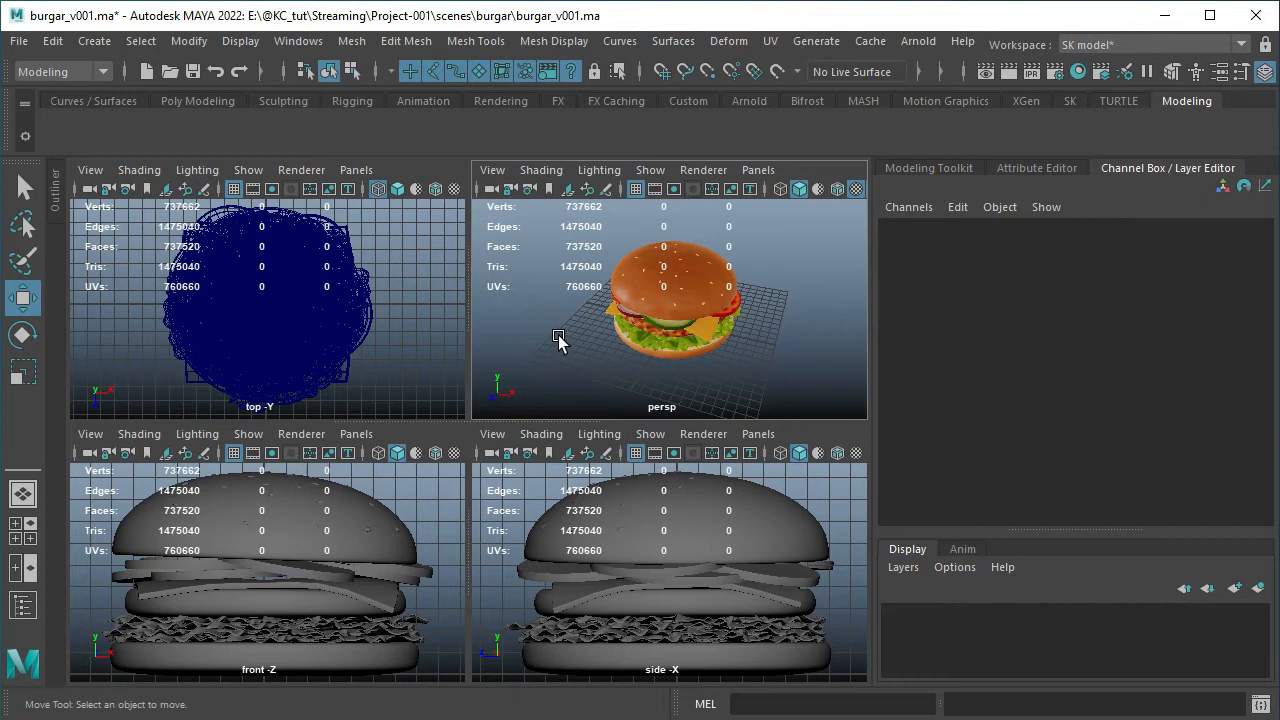
{"action": "key", "text": "space"}
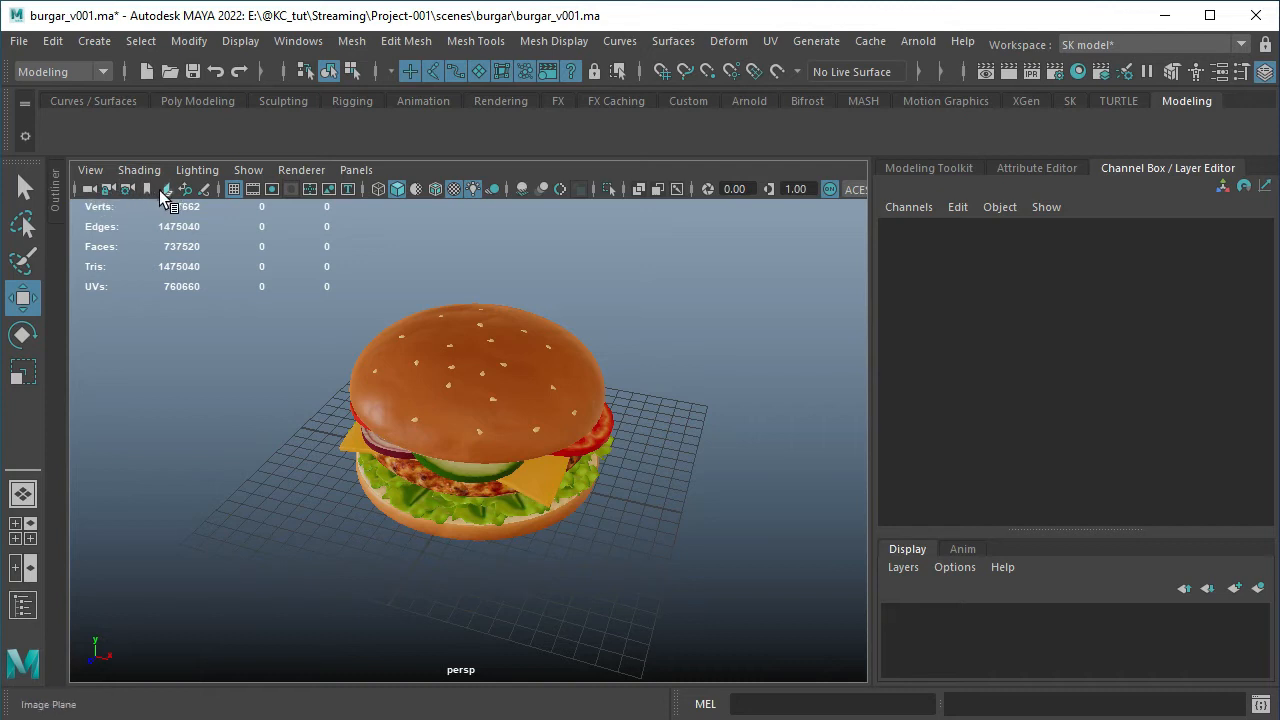
Switch the perspective view to wireframe and back to smooth shading, and show the burger in default material with wireframe on shaded
{"action": "left_click", "coordinate": [377, 189]}
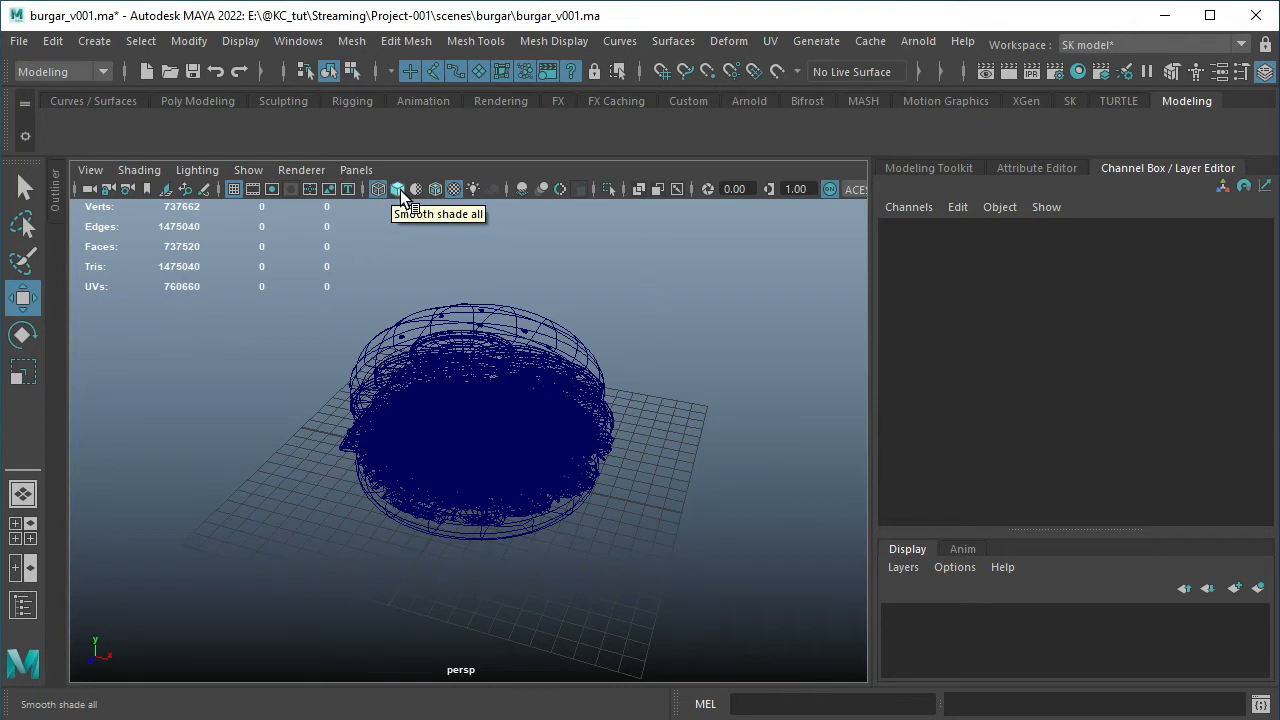
{"action": "left_click", "coordinate": [398, 189]}
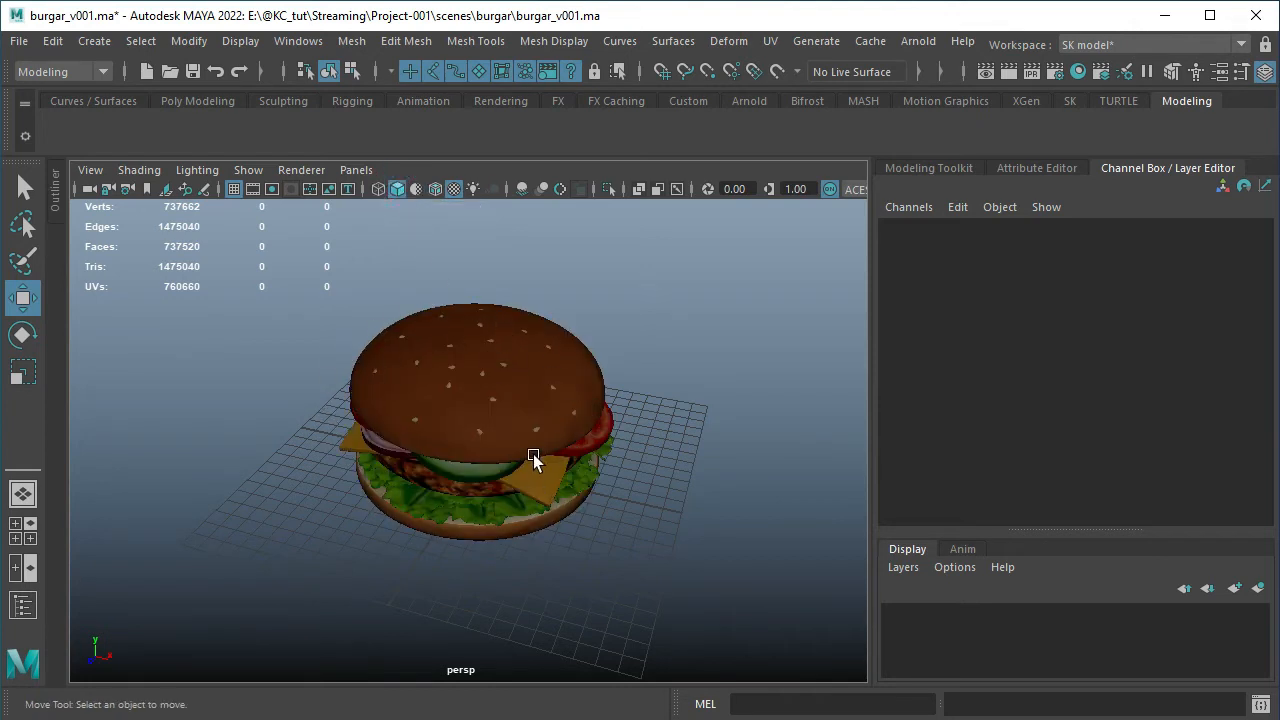
{"action": "left_click", "coordinate": [416, 189]}
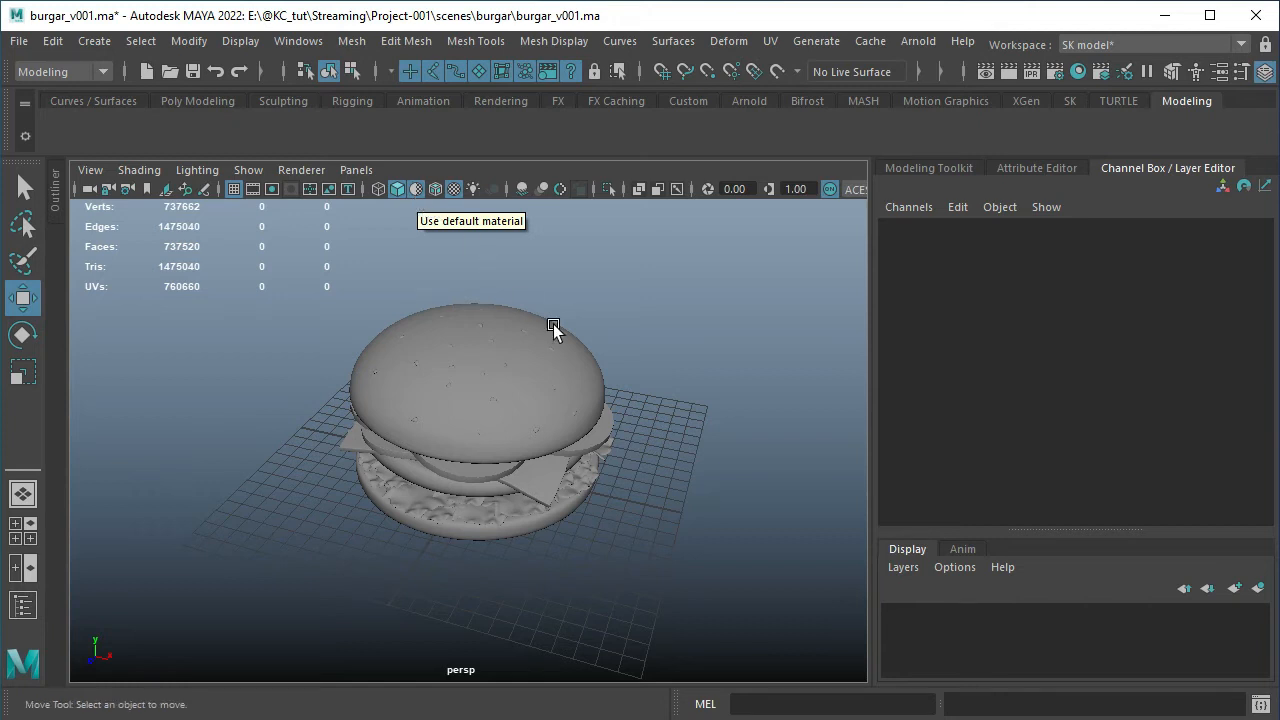
{"action": "left_click", "coordinate": [435, 188]}
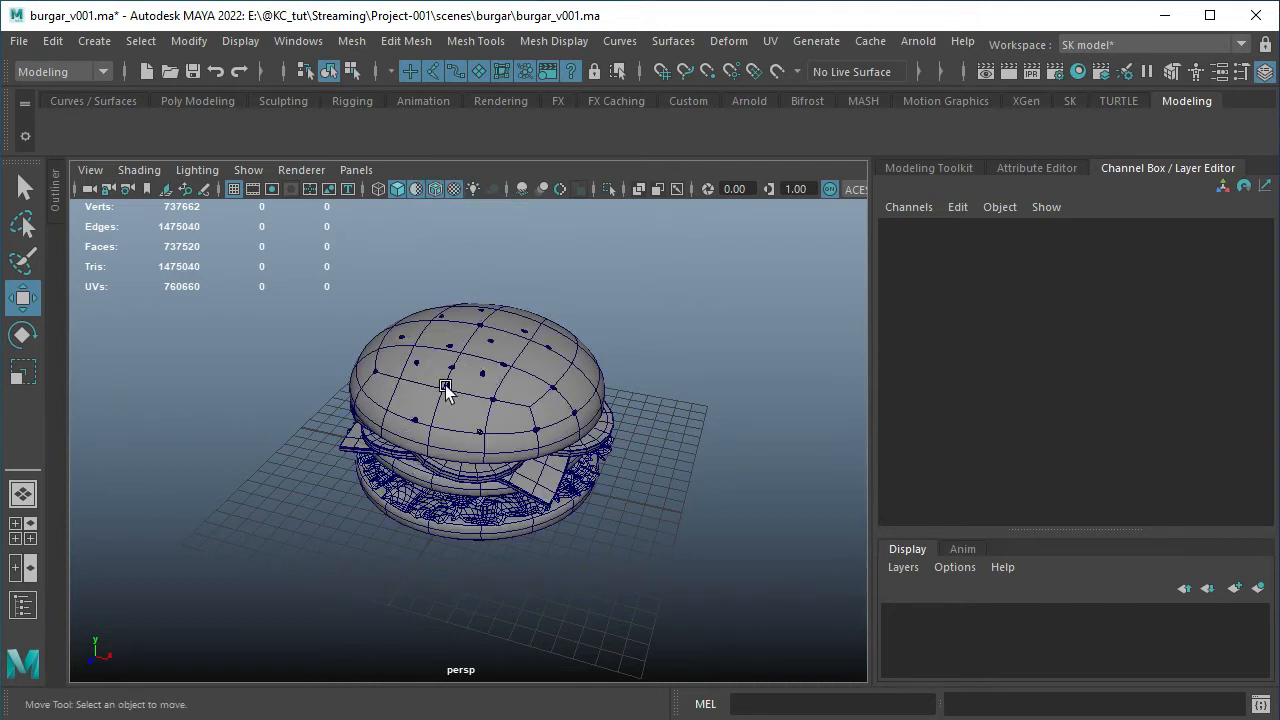
{"action": "left_click_drag", "start_coordinate": [406, 357], "coordinate": [476, 353], "text": "alt"}
{"action": "scroll", "coordinate": [420, 443], "scroll_direction": "up", "scroll_amount": 5}
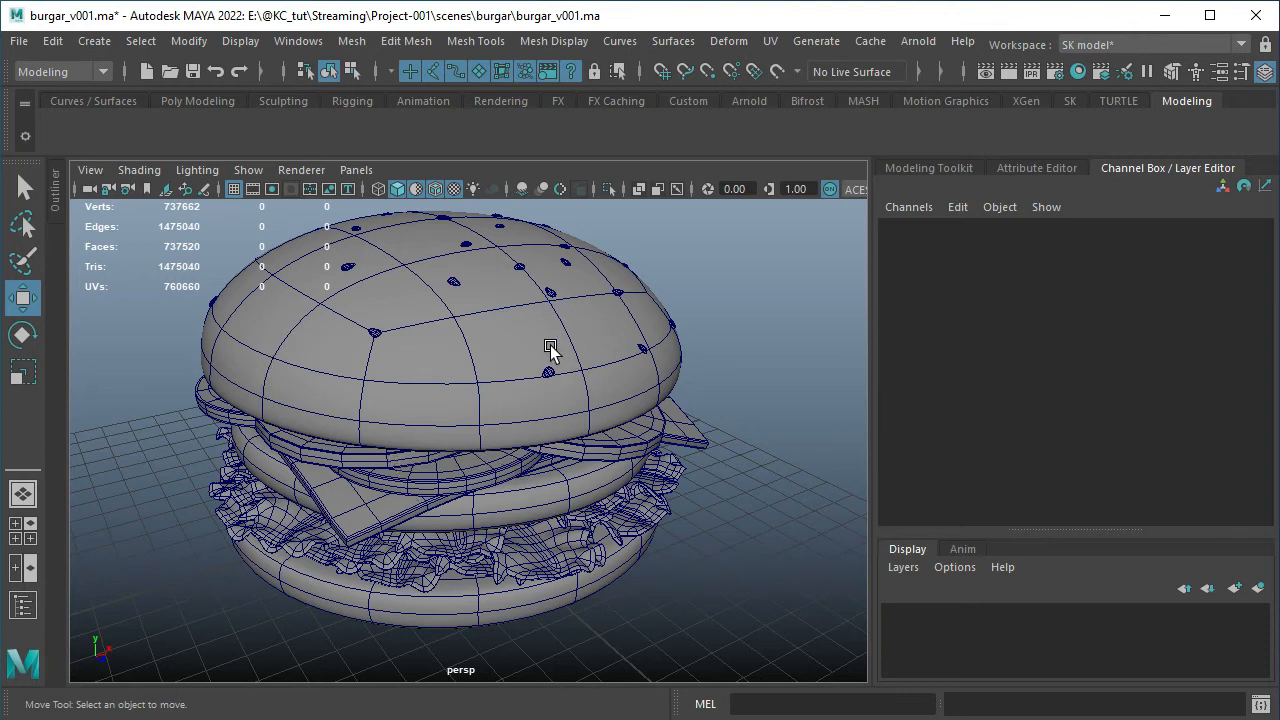
{"action": "right_click_drag", "start_coordinate": [560, 360], "coordinate": [386, 354], "text": "alt"}
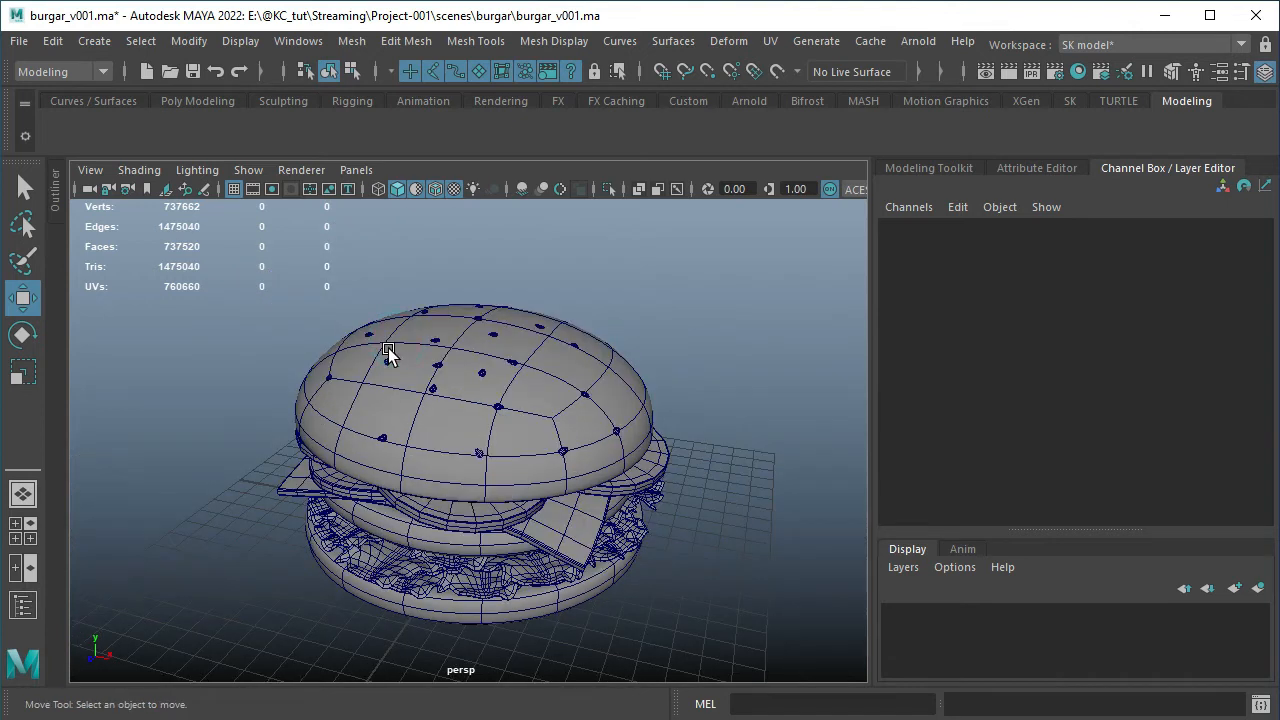
Turn off wireframe on shaded and the default material, and display the burger with textures and all lights
{"action": "left_click", "coordinate": [456, 189]}
{"action": "left_click", "coordinate": [436, 189]}
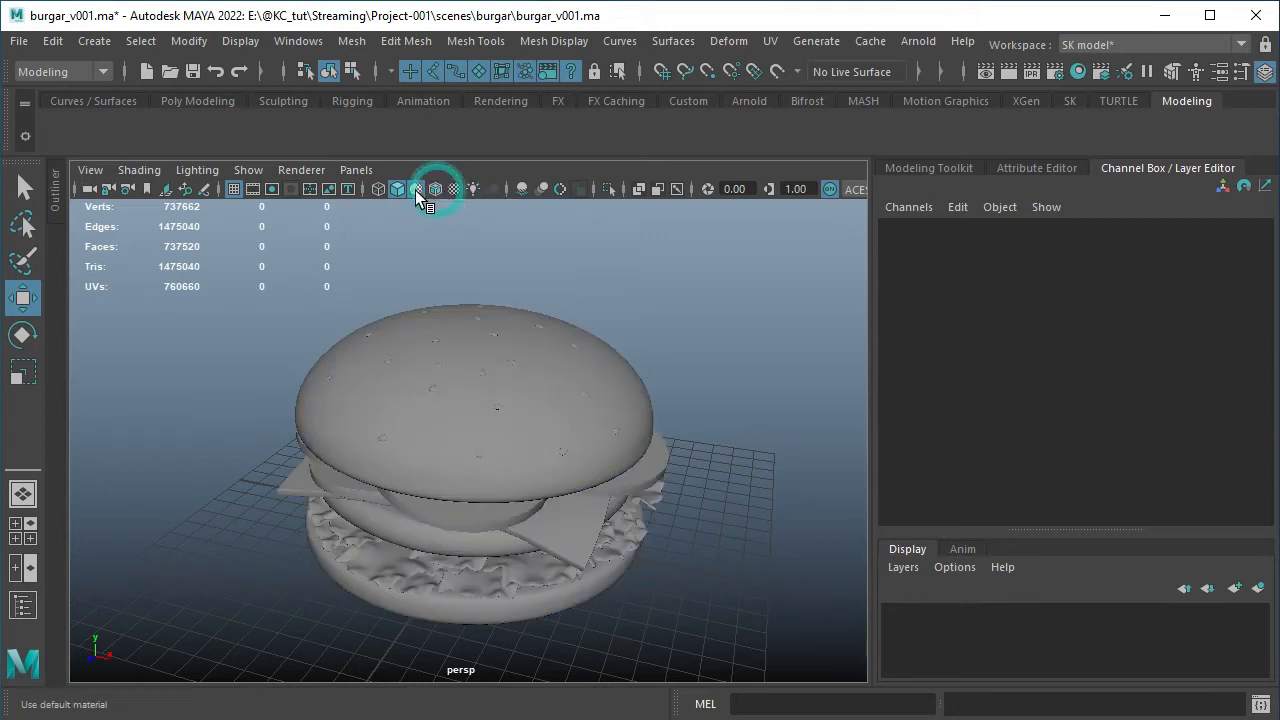
{"action": "left_click", "coordinate": [410, 188]}
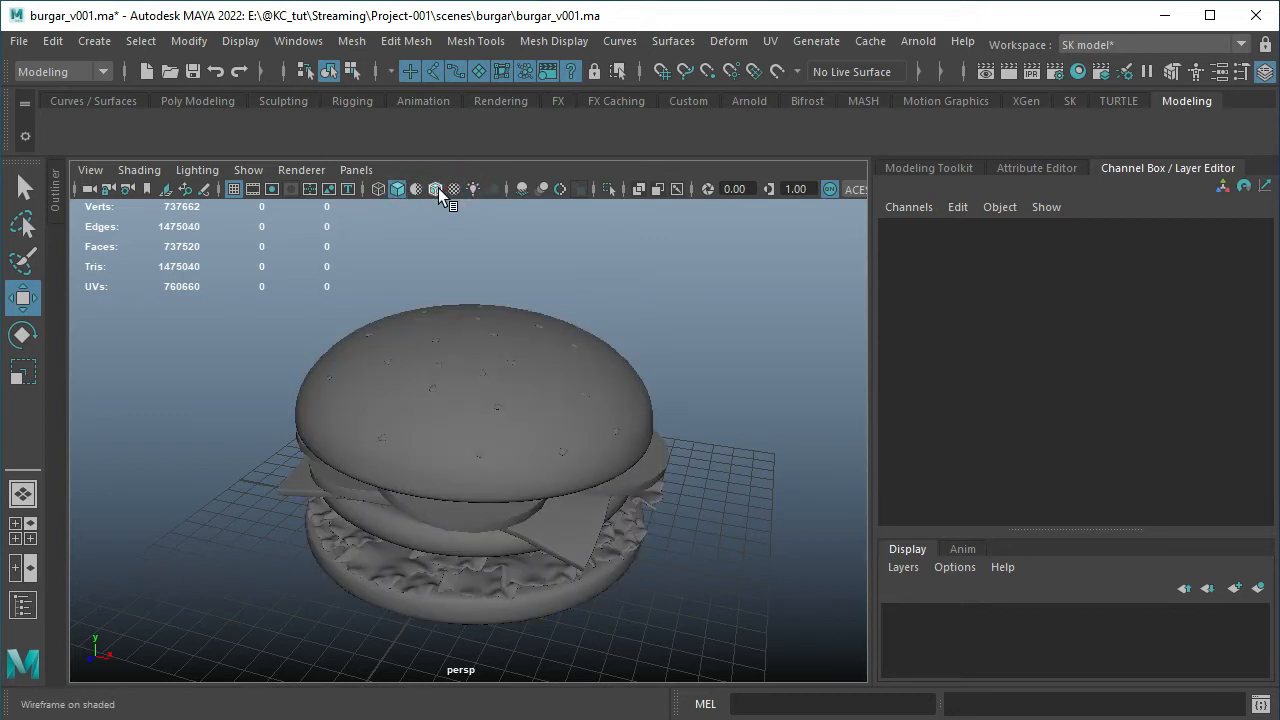
{"action": "left_click", "coordinate": [456, 190]}
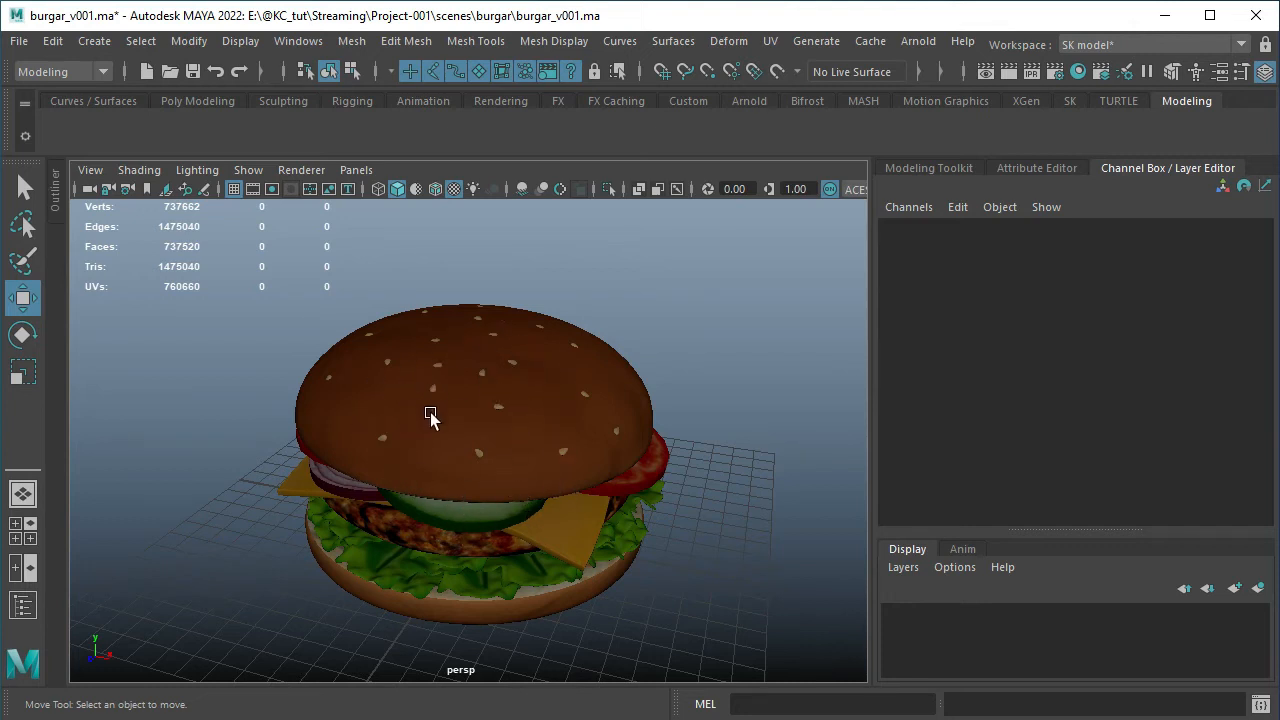
{"action": "scroll", "coordinate": [430, 415], "scroll_direction": "down", "scroll_amount": 3}
{"action": "scroll", "coordinate": [436, 420], "scroll_direction": "up", "scroll_amount": 3}
{"action": "left_click", "coordinate": [471, 189]}
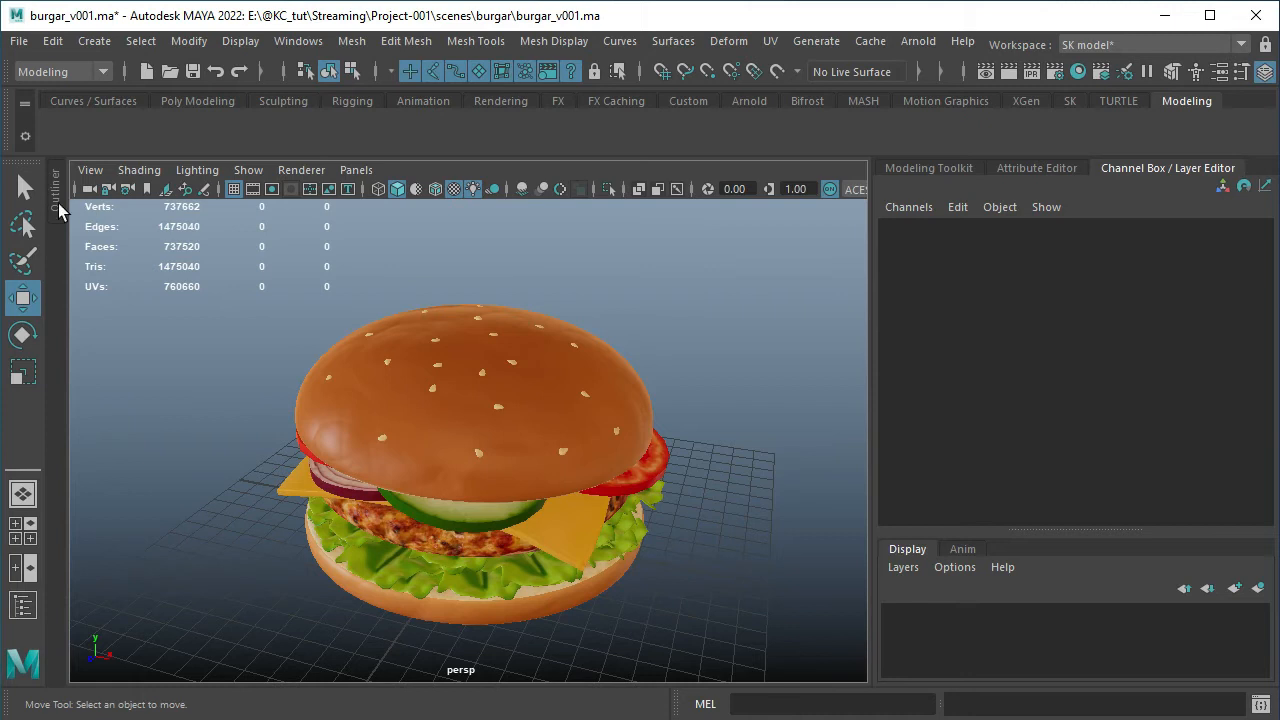
Open the Outliner to list the scene's objects
{"action": "left_click", "coordinate": [298, 42]}
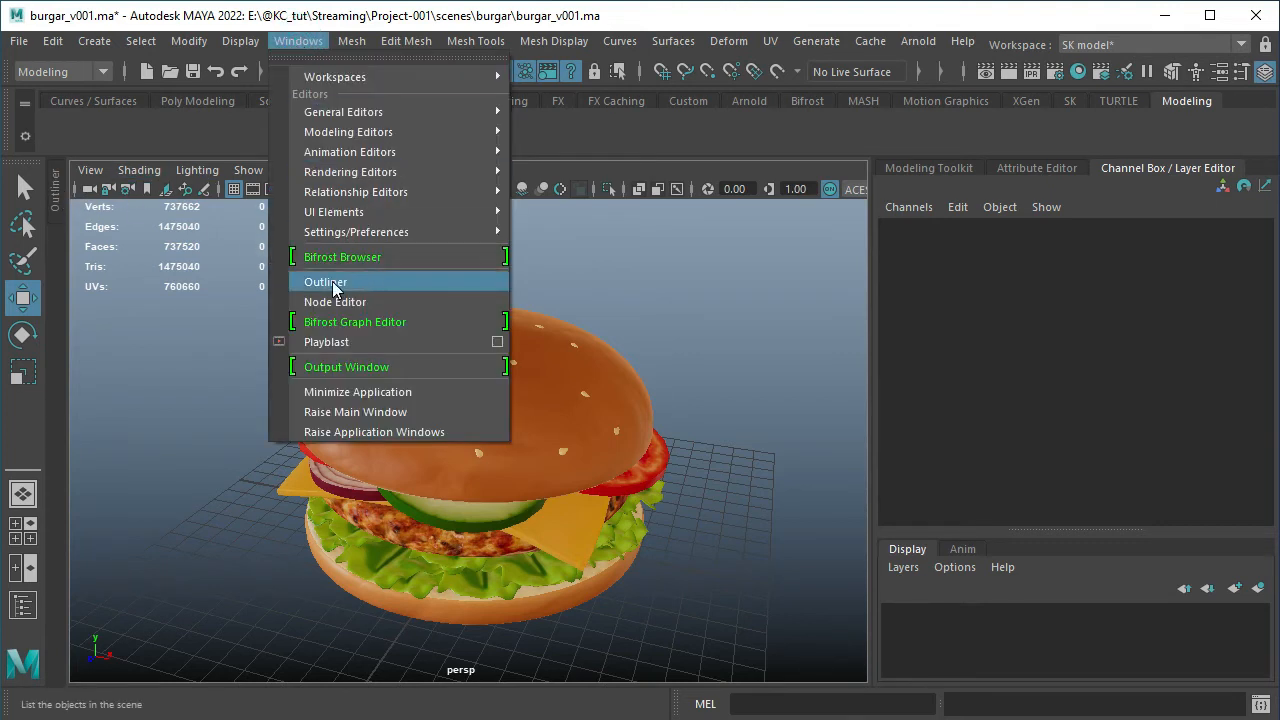
{"action": "left_click", "coordinate": [394, 281]}
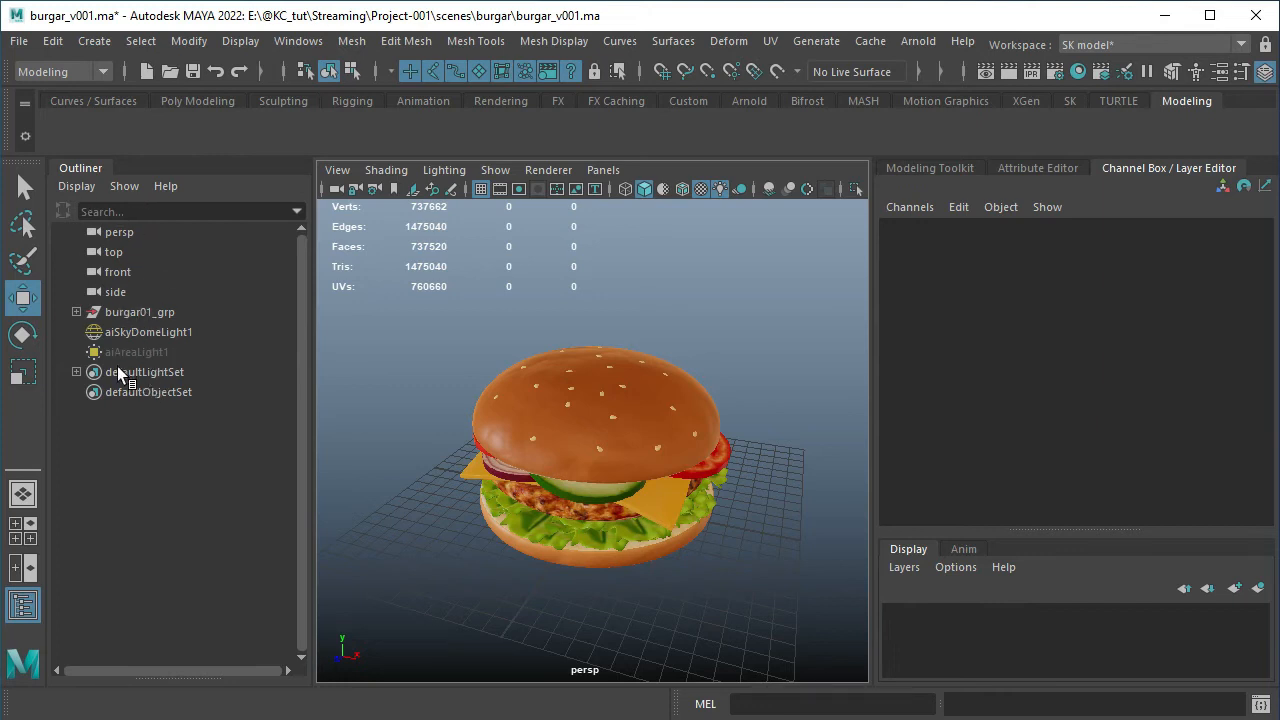
{"action": "left_click", "coordinate": [190, 542]}
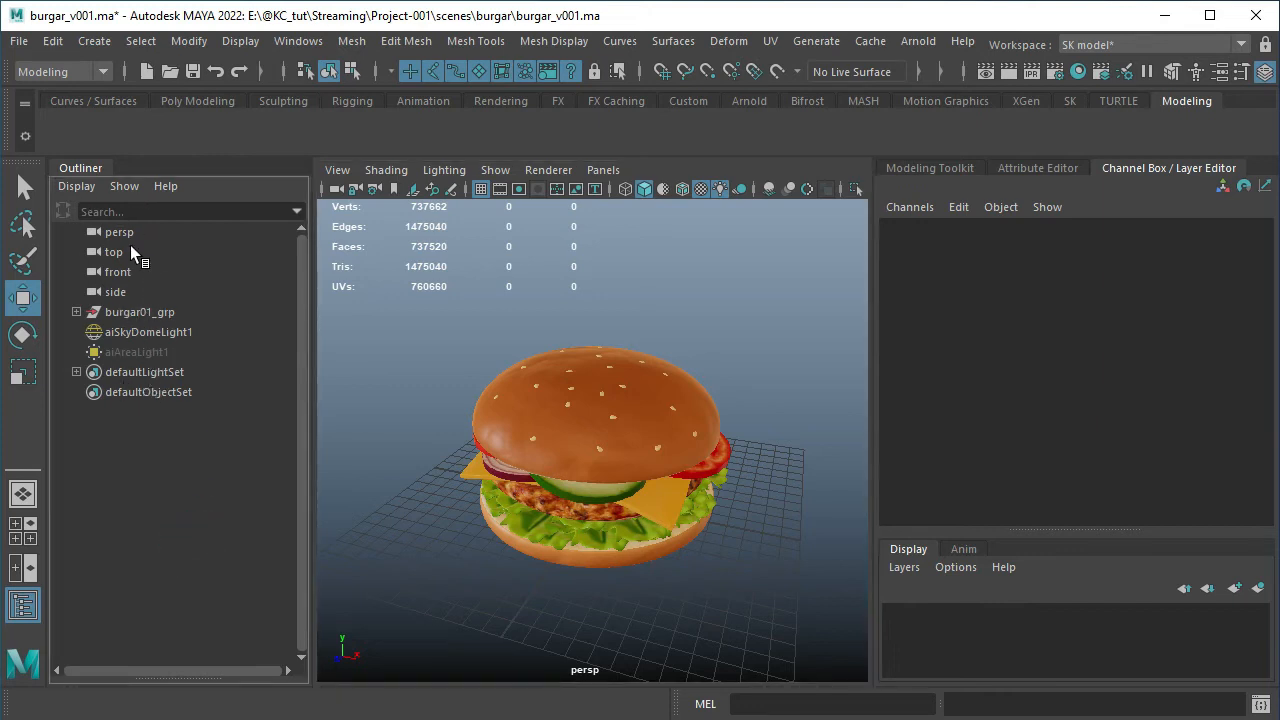
Select the burger group, the sky dome light, the area light and the default light and object sets in turn, and clear the selection
{"action": "left_click", "coordinate": [140, 314]}
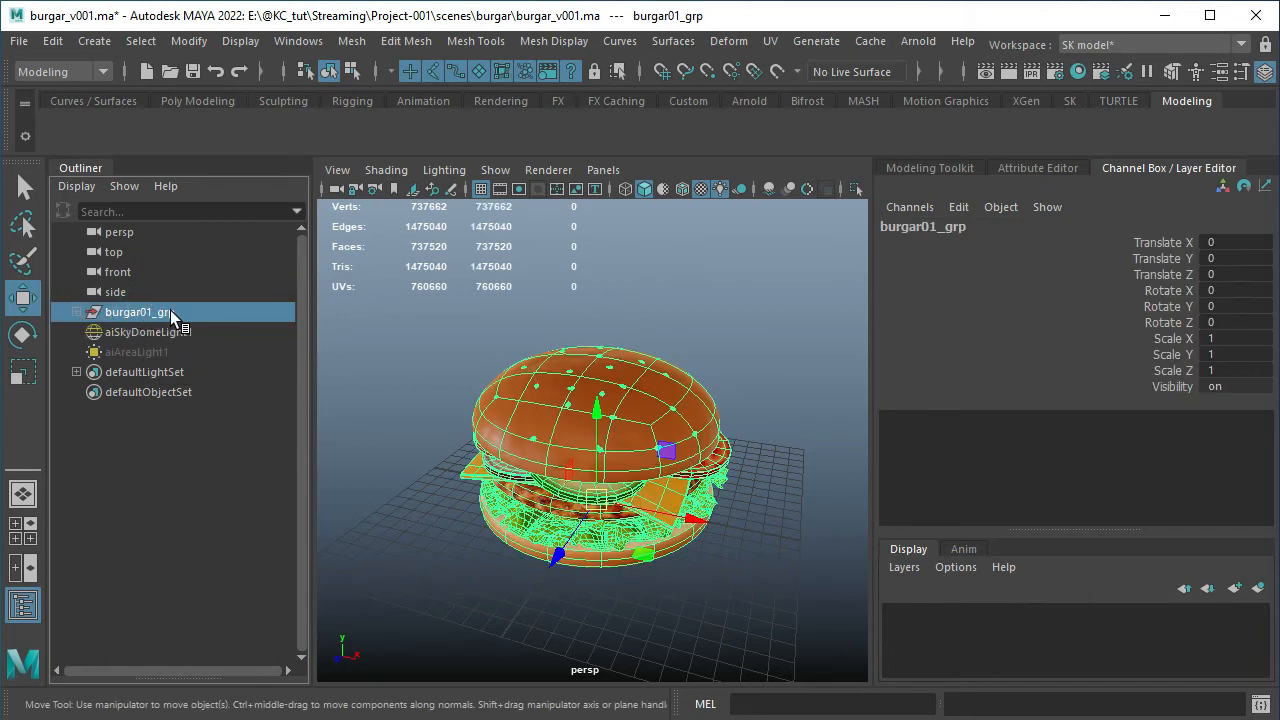
{"action": "left_click", "coordinate": [164, 332]}
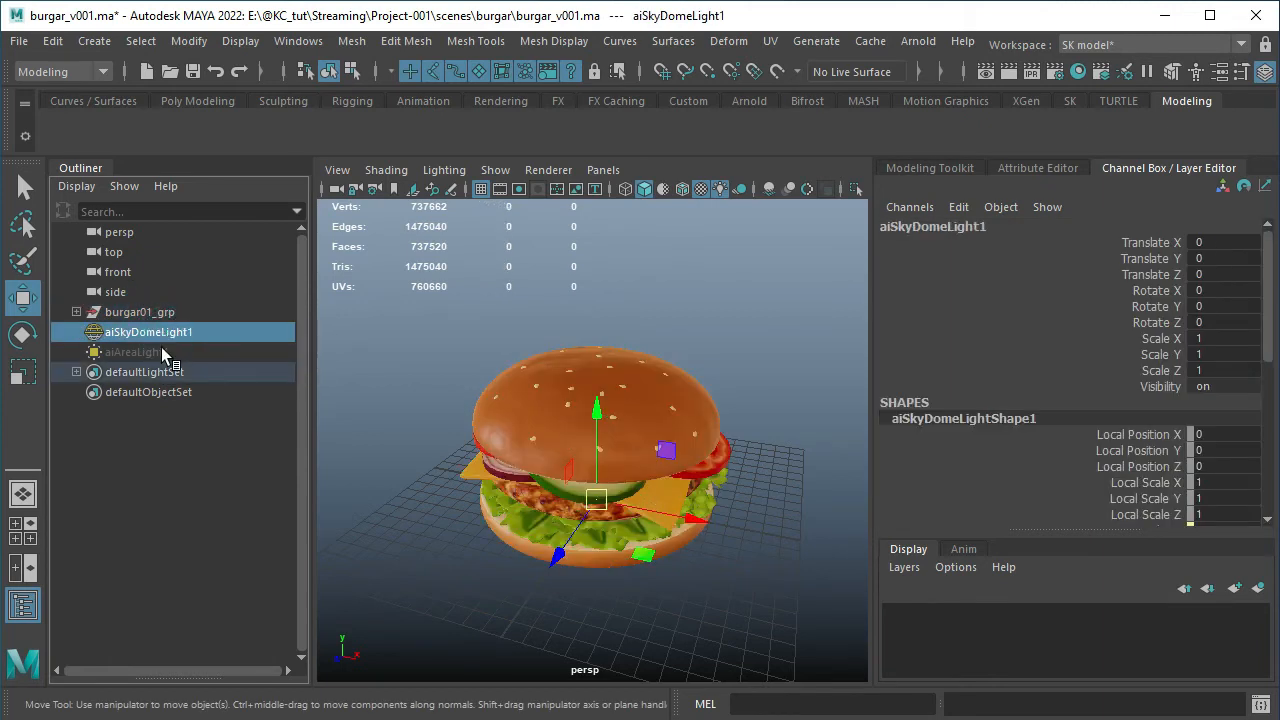
{"action": "left_click", "coordinate": [161, 352]}
{"action": "left_click", "coordinate": [160, 333]}
{"action": "left_click", "coordinate": [141, 418]}
{"action": "left_click", "coordinate": [150, 374]}
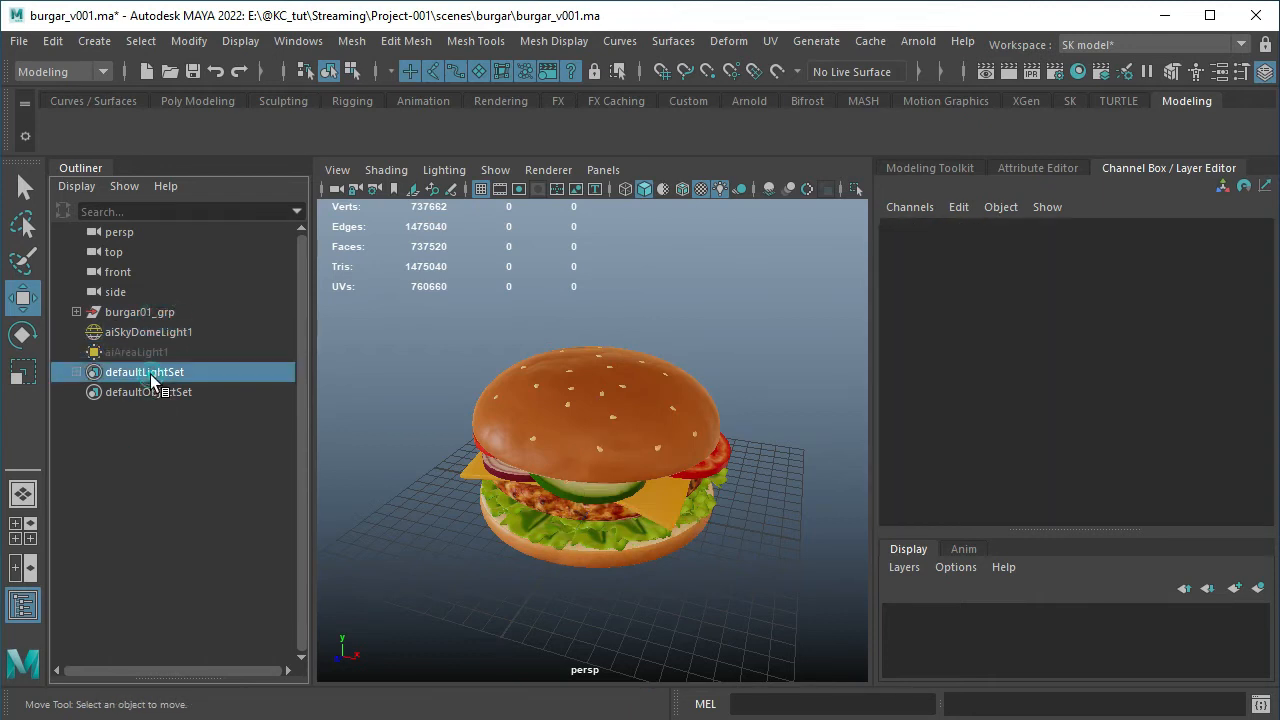
{"action": "left_click", "coordinate": [150, 393]}
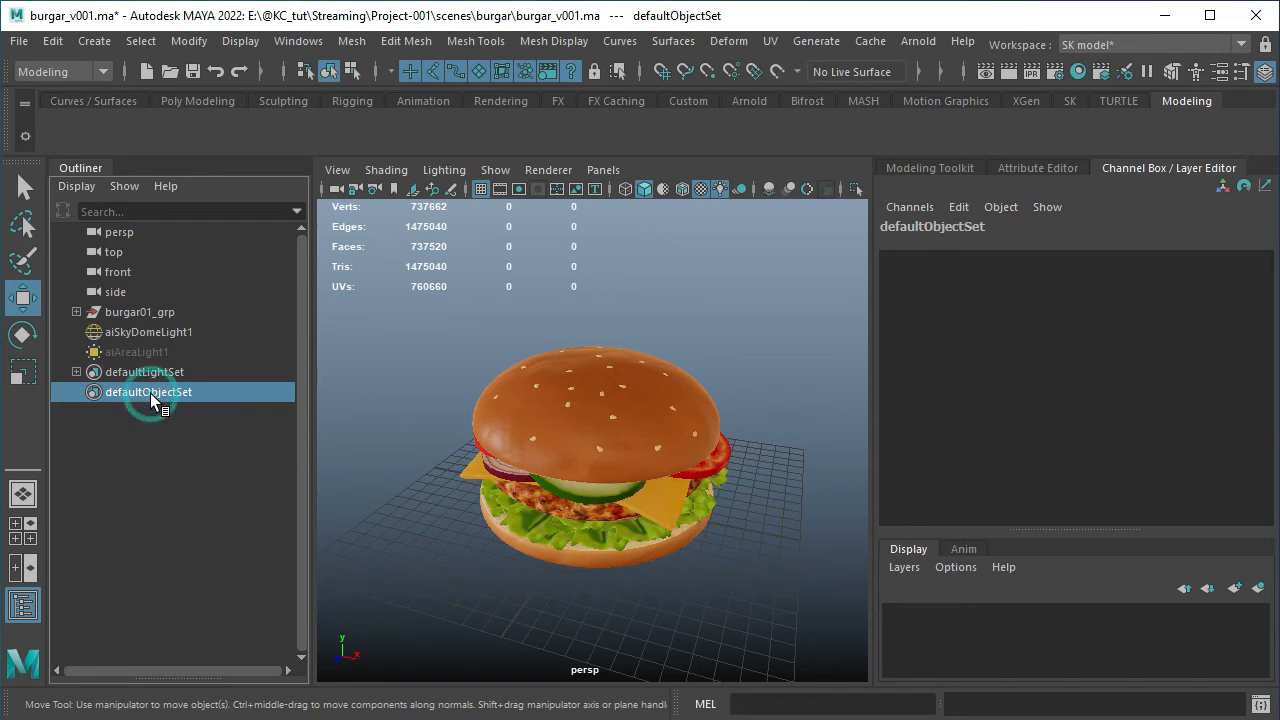
{"action": "left_click", "coordinate": [131, 429]}
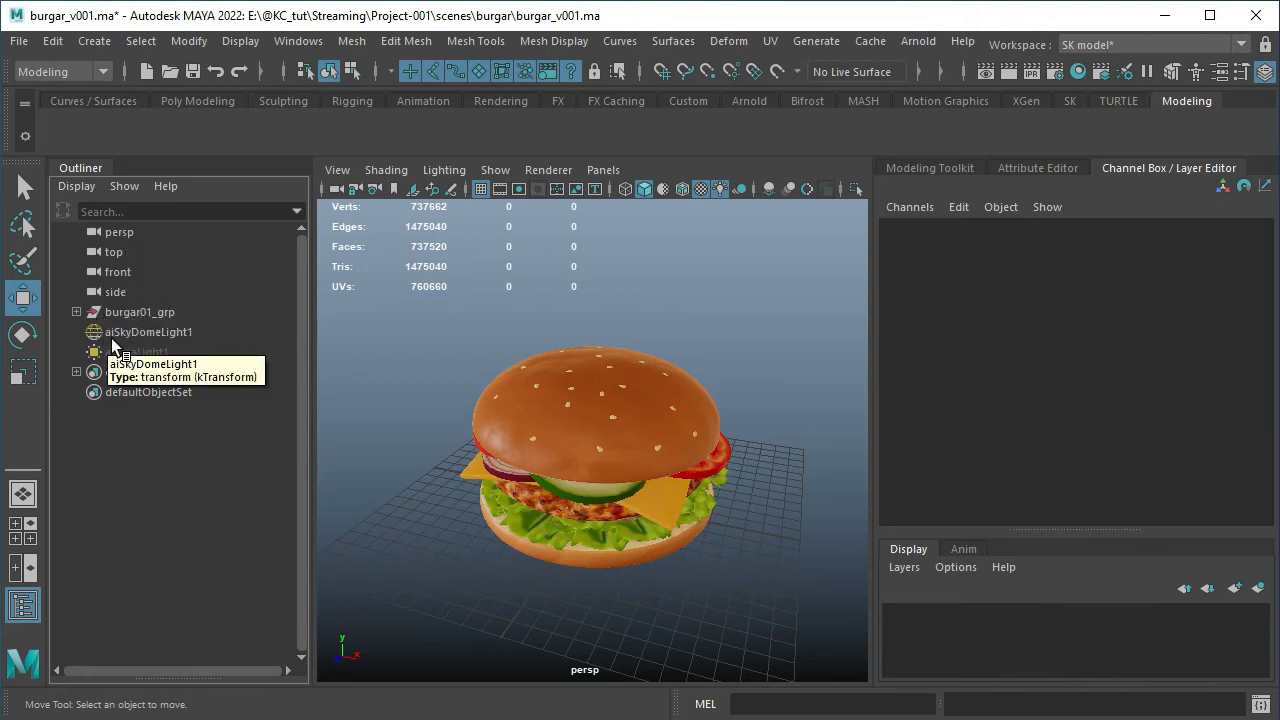
Hide burgar01_grp and show the last hidden object again
{"action": "left_click", "coordinate": [142, 310]}
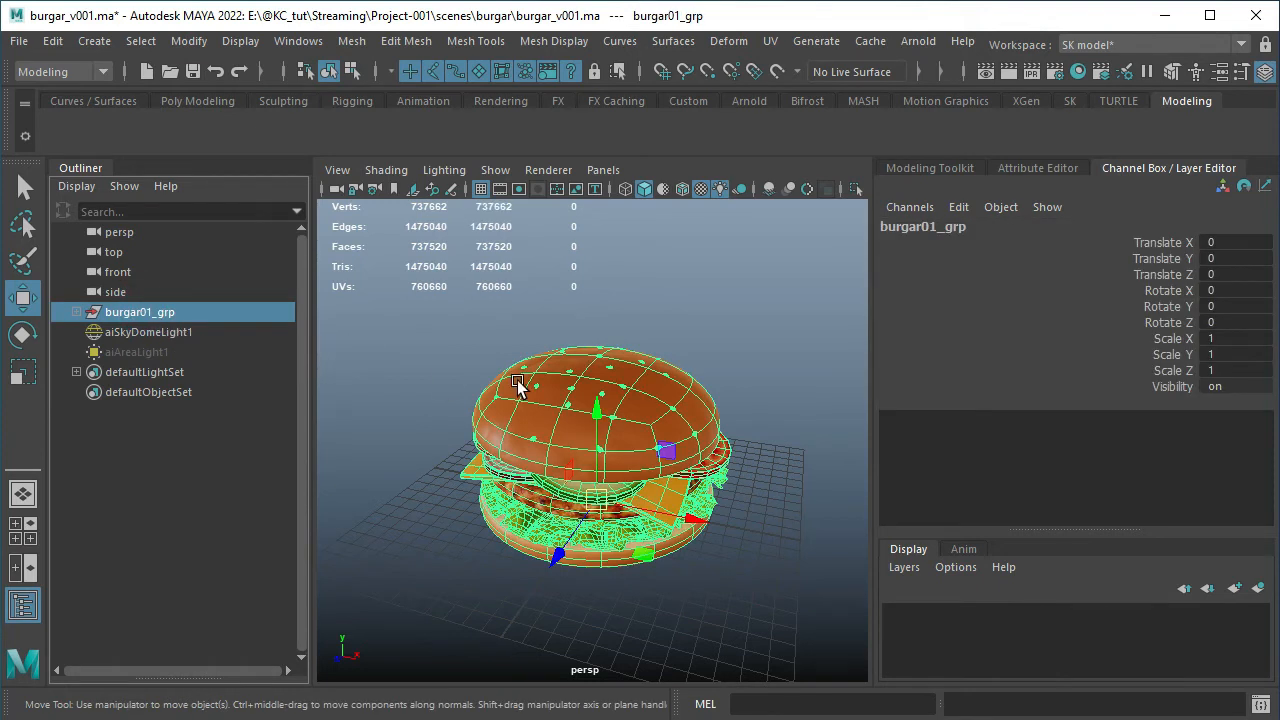
{"action": "key", "text": "ctrl+h"}
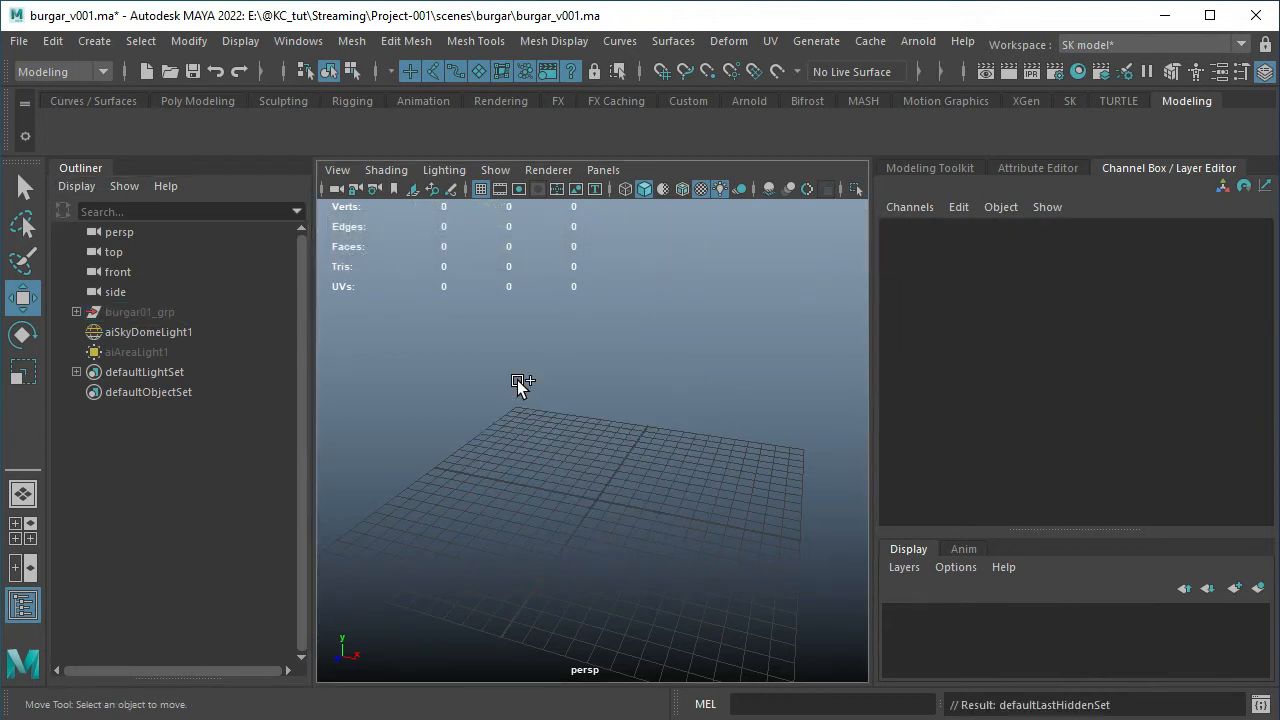
{"action": "key", "text": "ctrl+shift+h"}
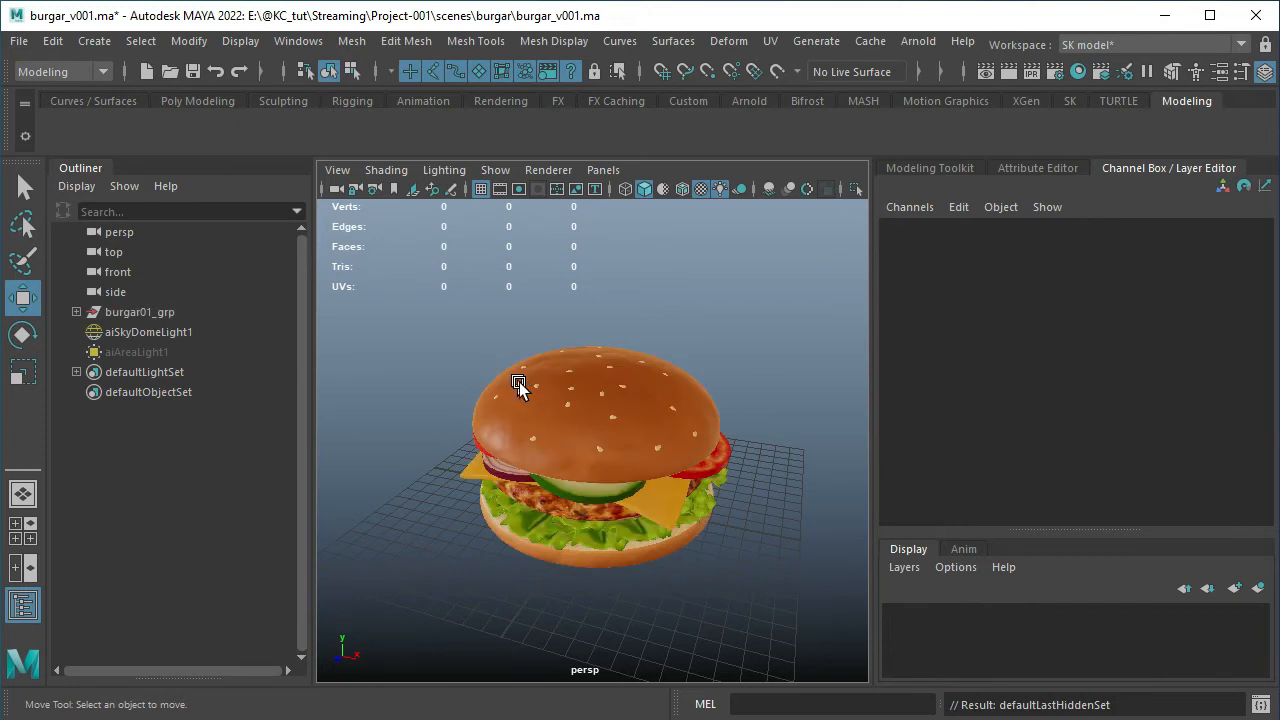
Compare selecting burgar01_grp as a group with area-selecting all burger parts in the viewport, and reselect the group
{"action": "left_click", "coordinate": [139, 313]}
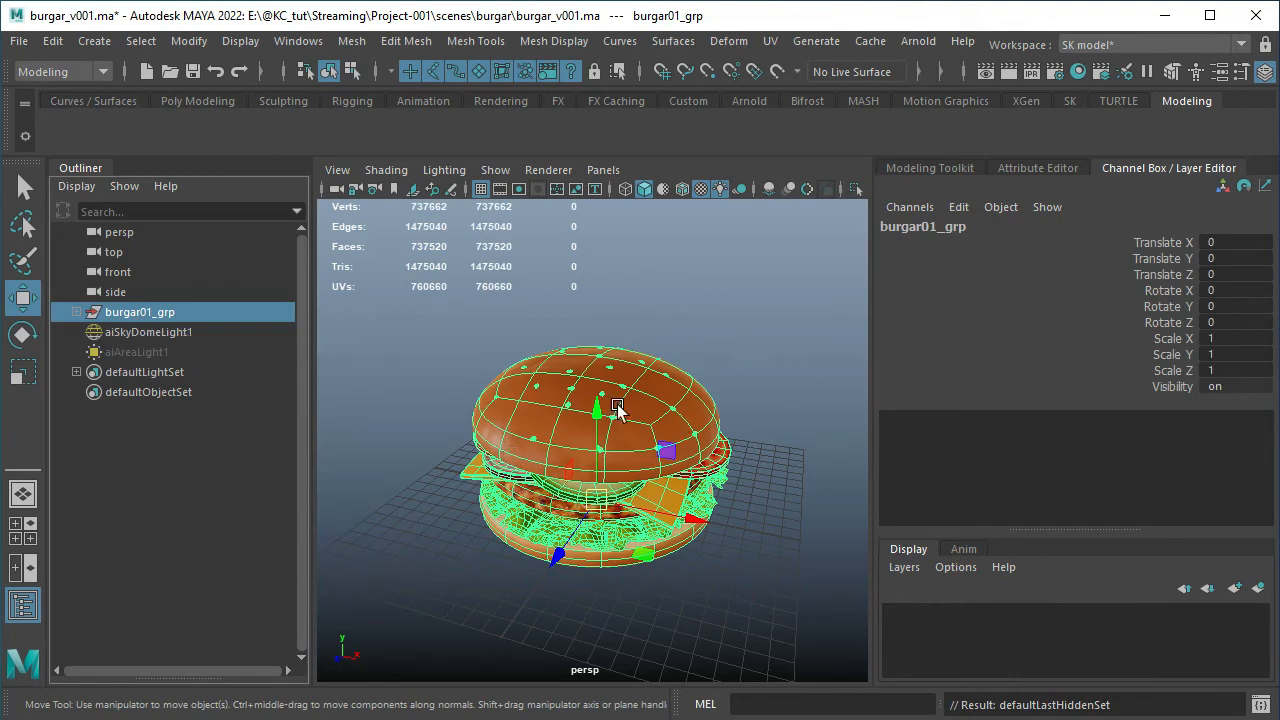
{"action": "left_click", "coordinate": [420, 305]}
{"action": "left_click_drag", "start_coordinate": [420, 303], "coordinate": [857, 672]}
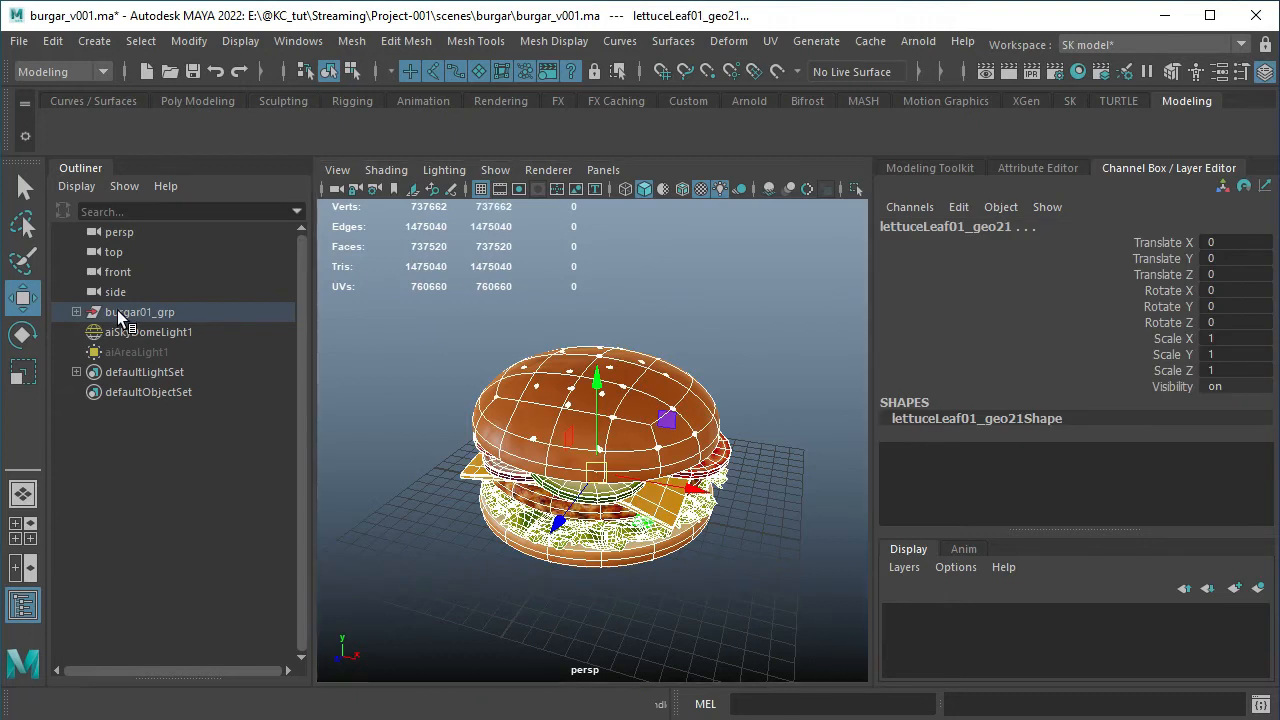
{"action": "left_click", "coordinate": [119, 316]}
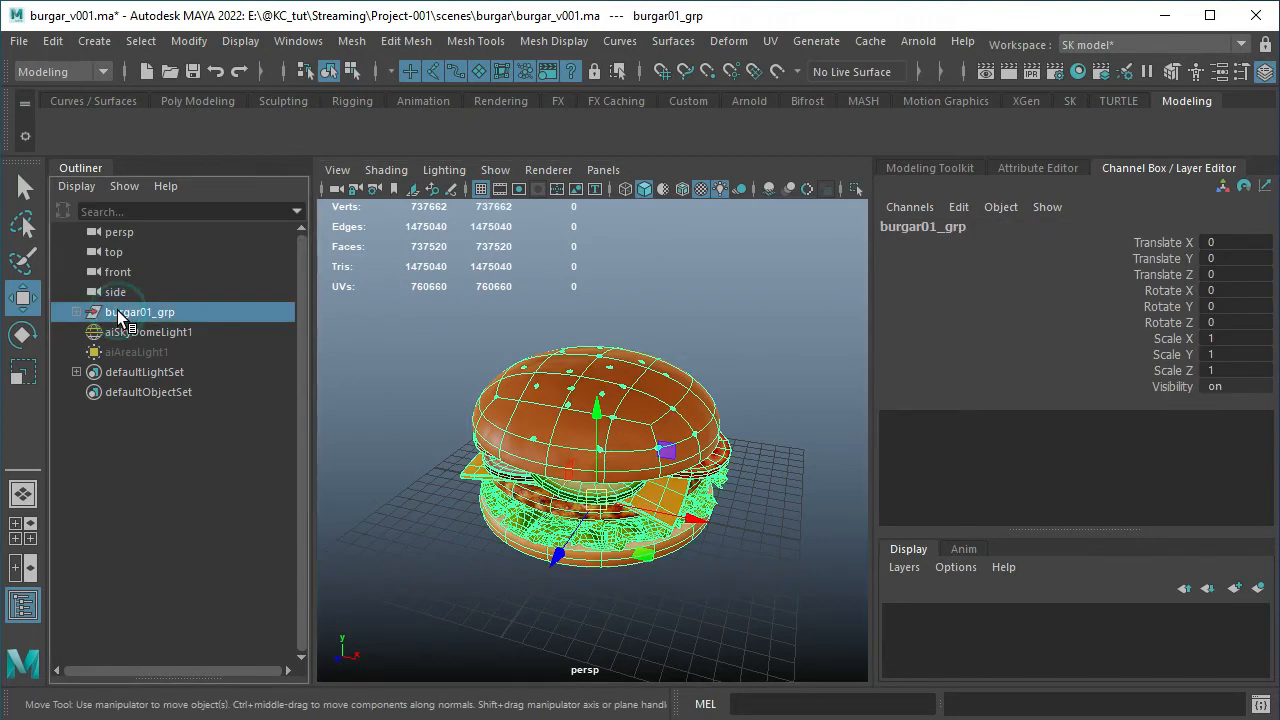
Look through the Hide and Show display options with their shortcuts without applying any, and clear the selection
{"action": "left_click", "coordinate": [245, 43]}
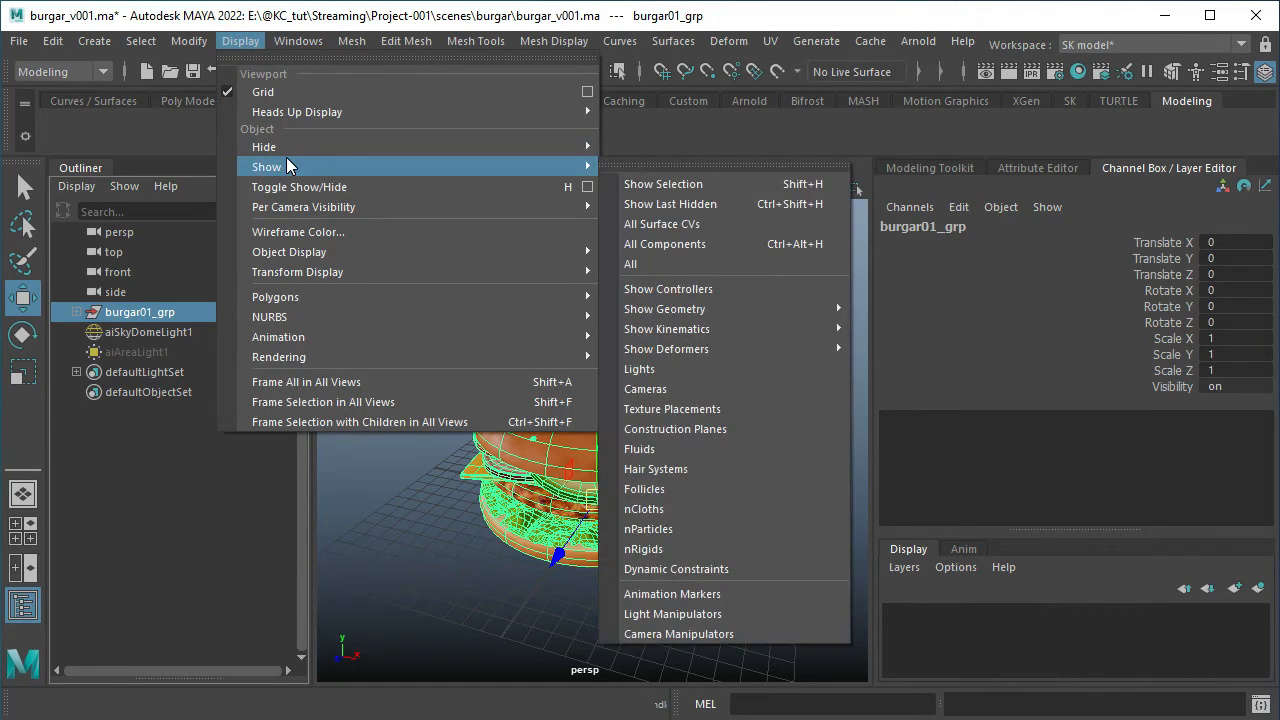
{"action": "mouse_move", "coordinate": [287, 150]}
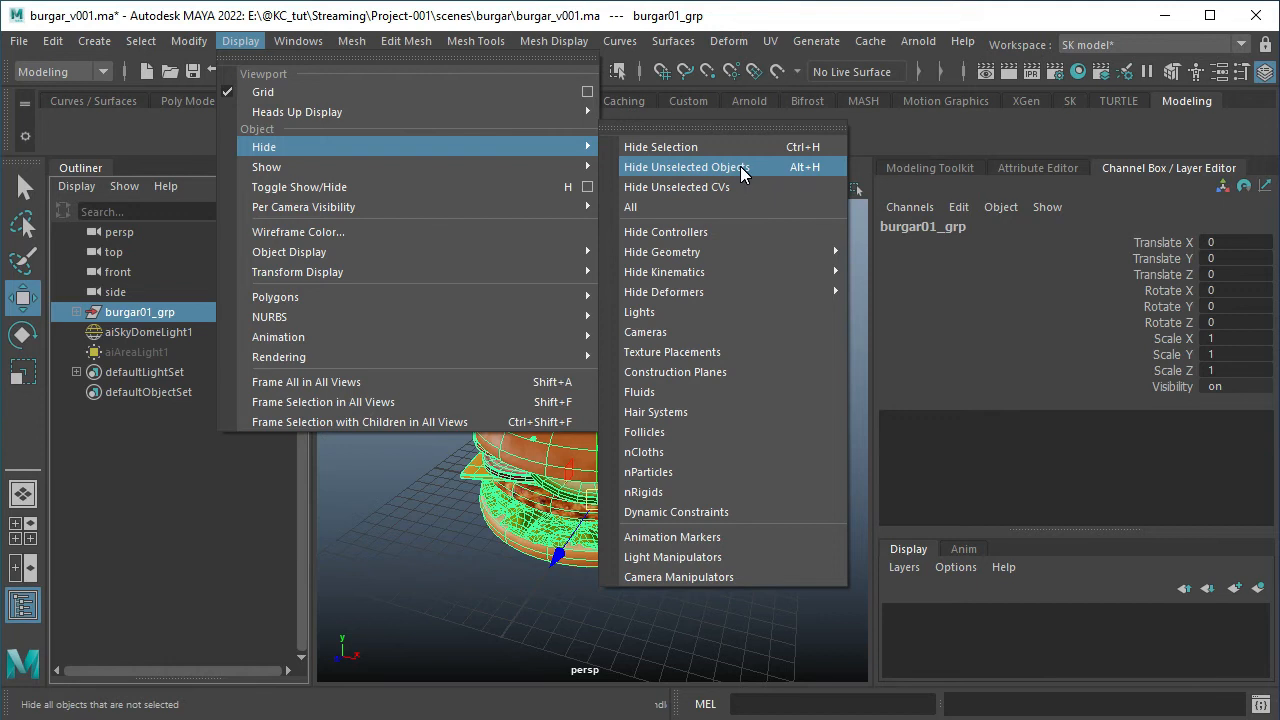
{"action": "mouse_move", "coordinate": [391, 167]}
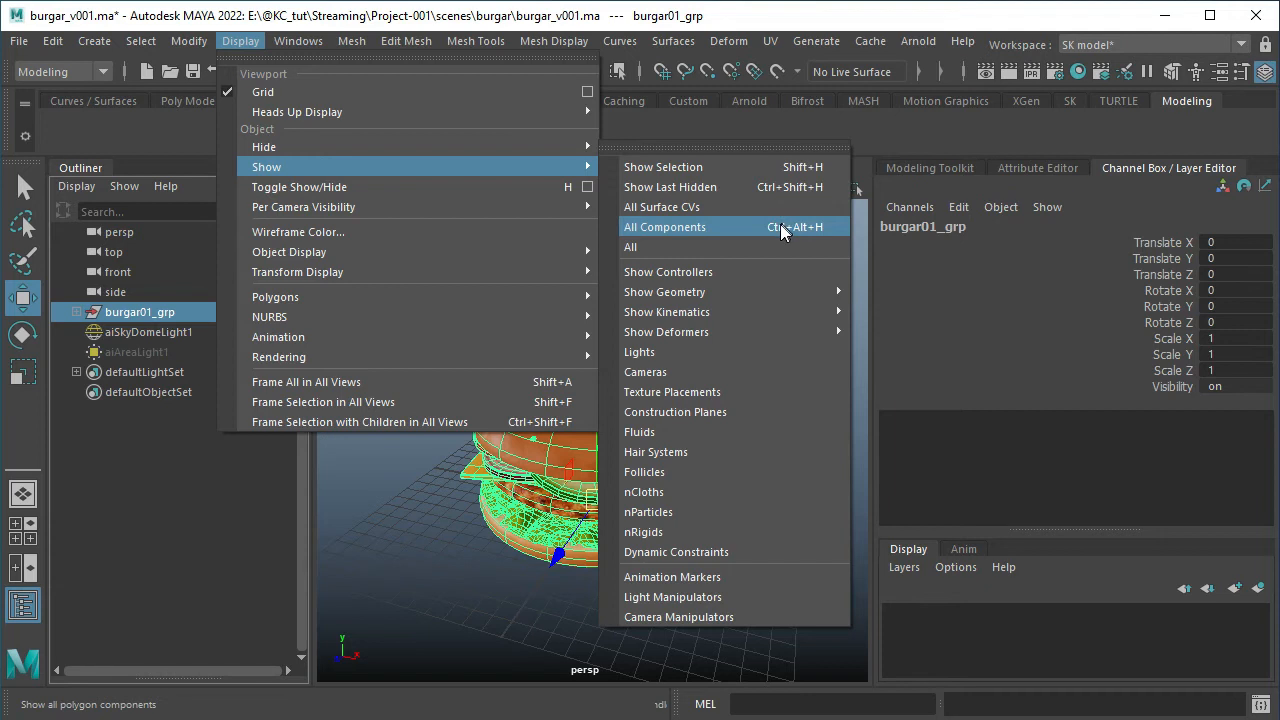
{"action": "left_click", "coordinate": [524, 318]}
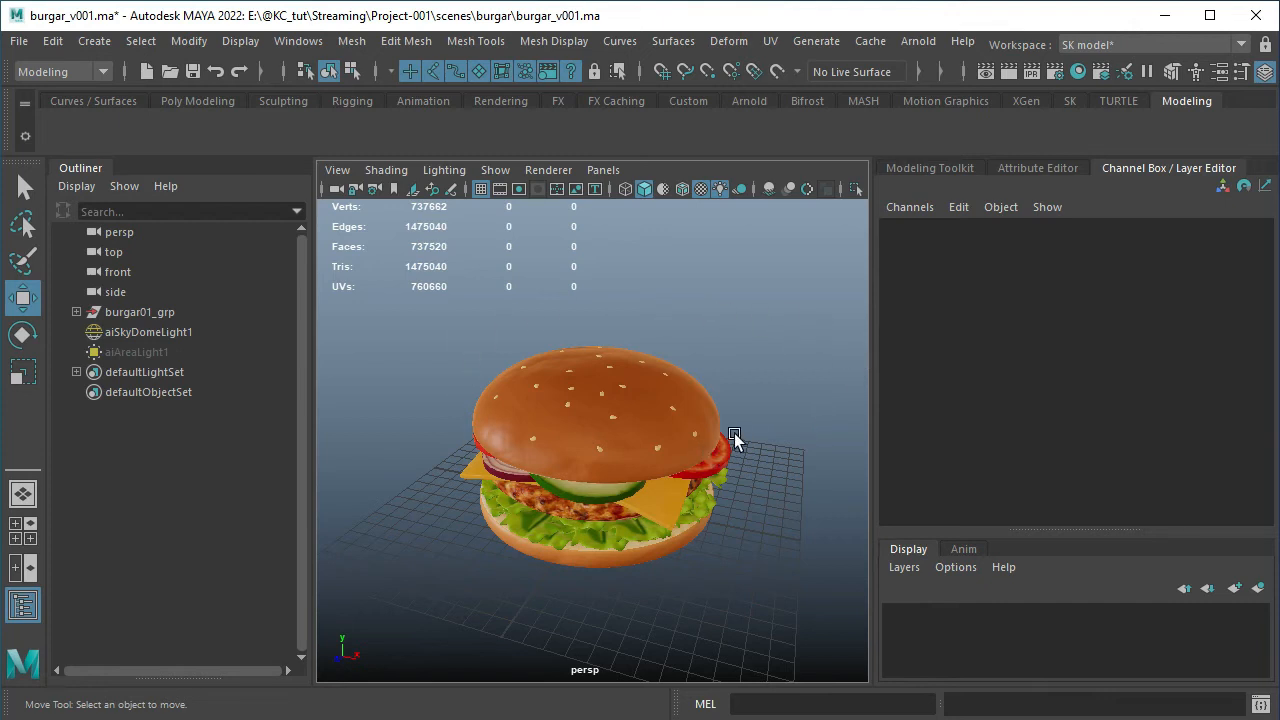
Collapse the Outliner to give the perspective view the full width
{"action": "left_click", "coordinate": [75, 168]}
{"action": "double_click", "coordinate": [75, 168]}
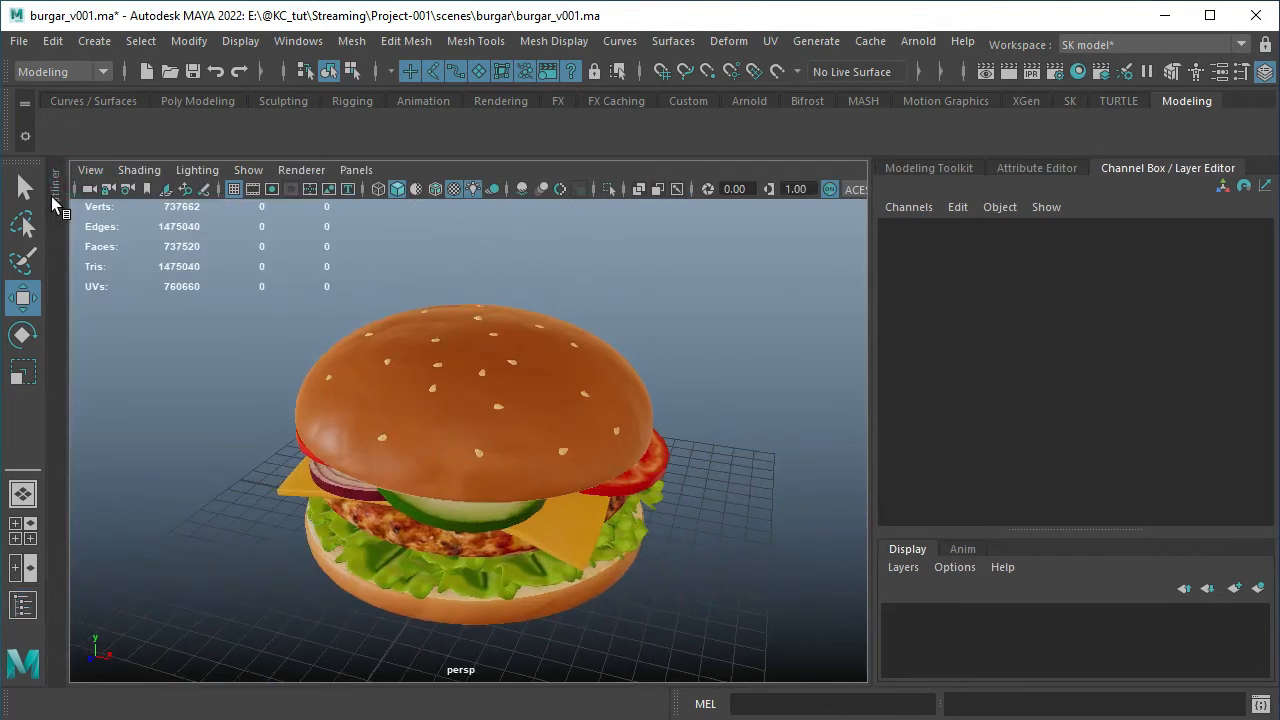
Hide burgar01_grp from the Outliner and collapse the Outliner to widen the perspective view
{"action": "left_click", "coordinate": [53, 198]}
{"action": "left_click", "coordinate": [123, 313]}
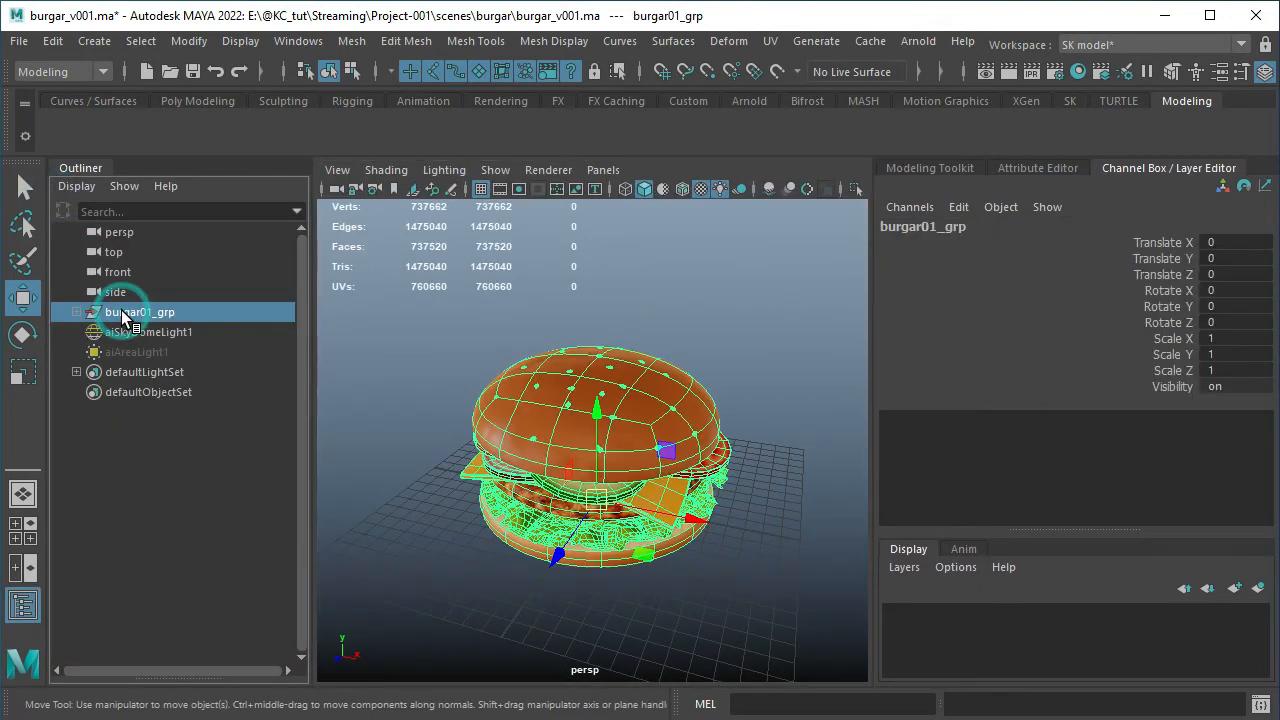
{"action": "key", "text": "ctrl+h"}
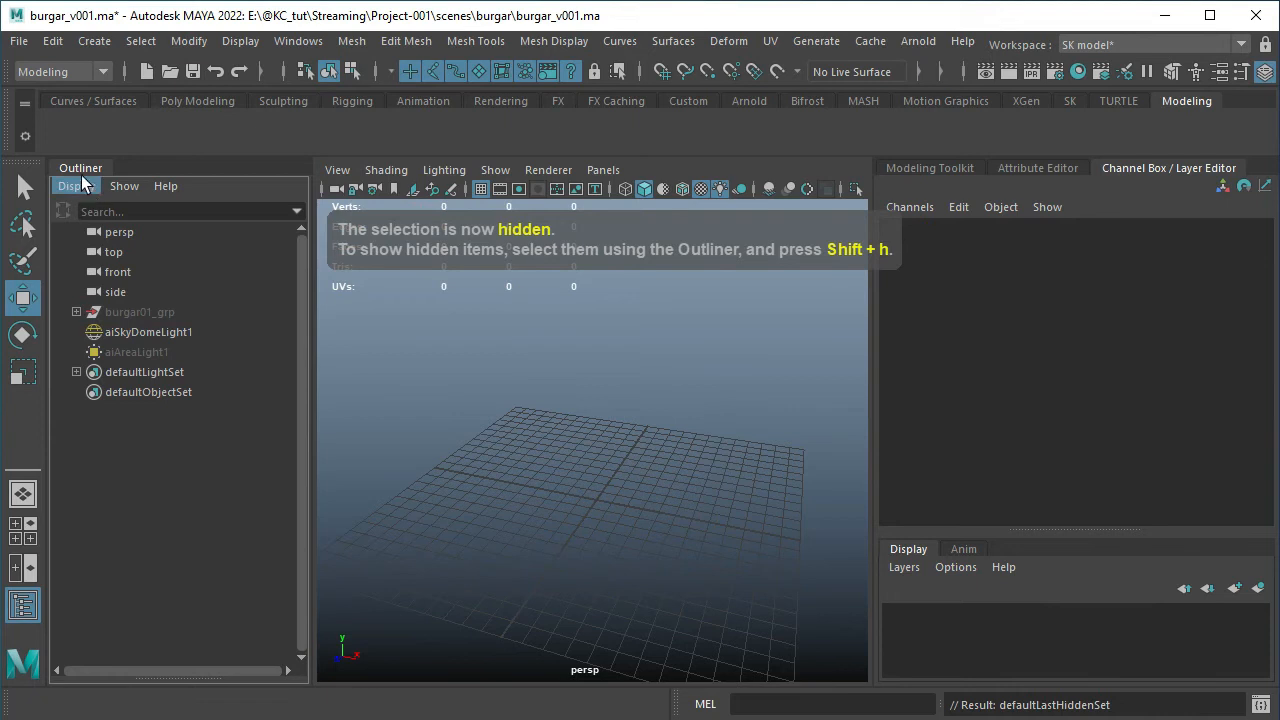
{"action": "double_click", "coordinate": [81, 169]}
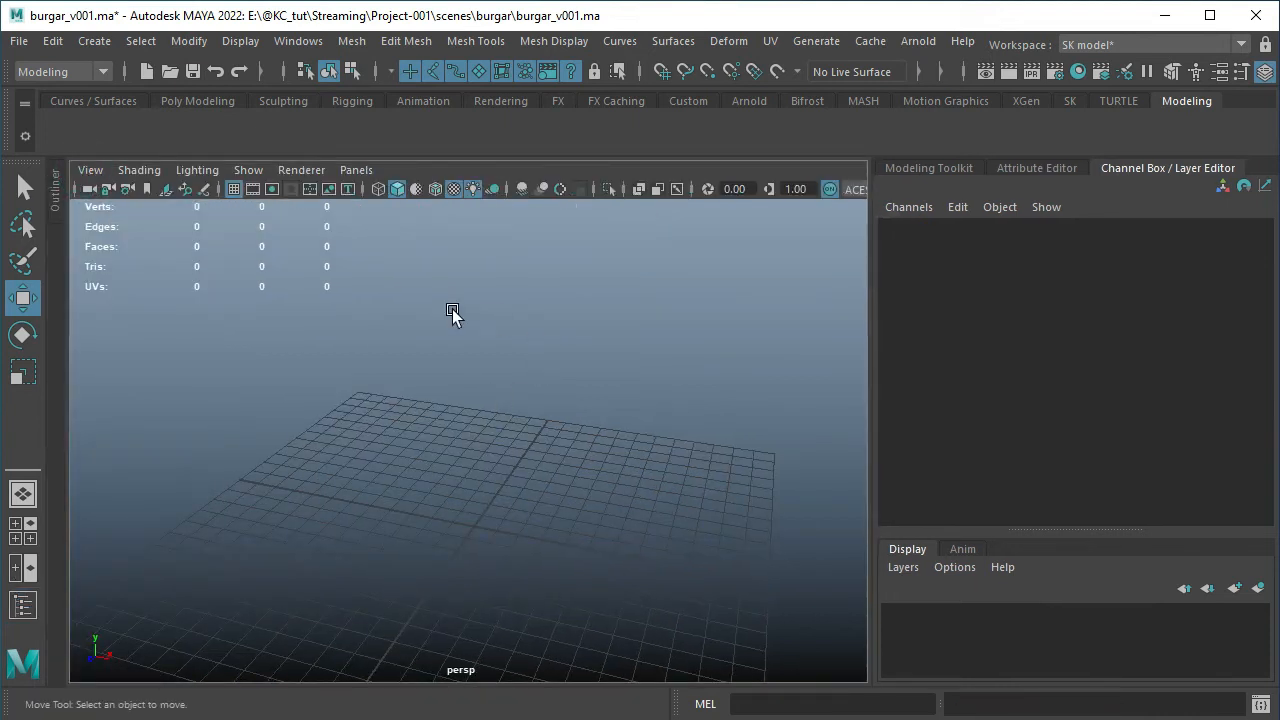
Display the Poly Modeling shelf and create a polygon primitive sphere on the empty grid
{"action": "left_click", "coordinate": [197, 100]}
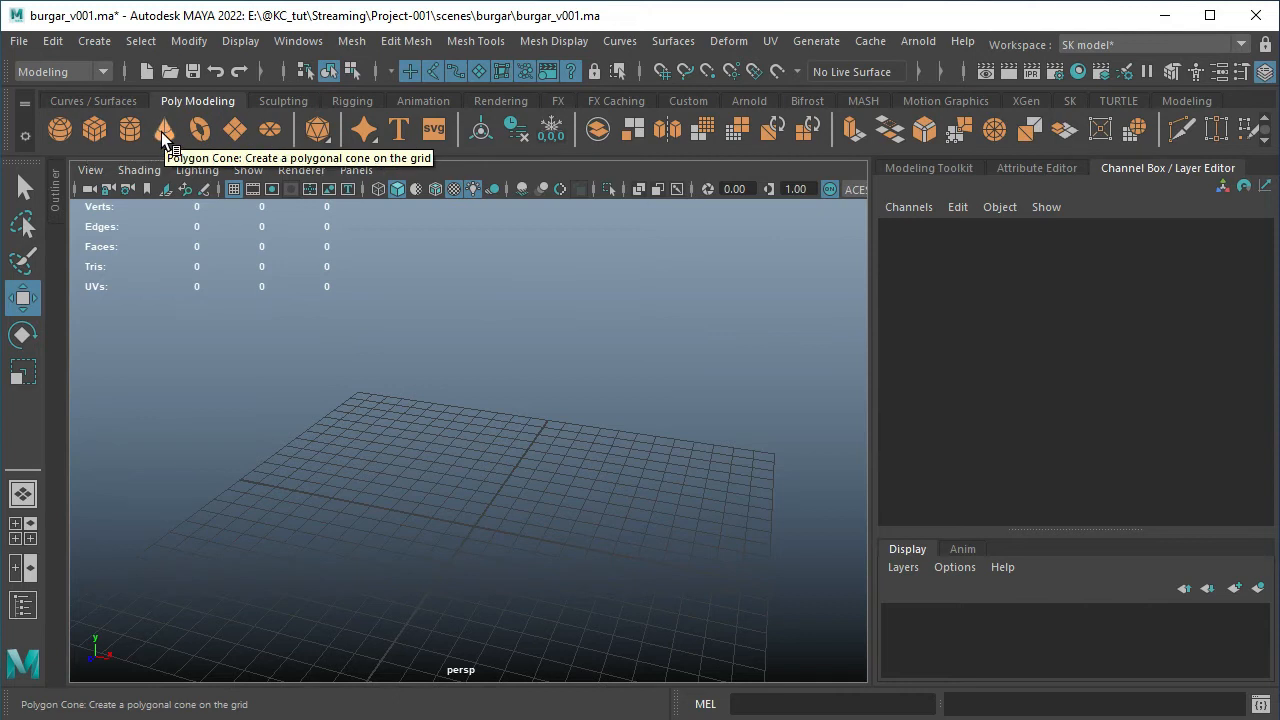
{"action": "left_click", "coordinate": [97, 44]}
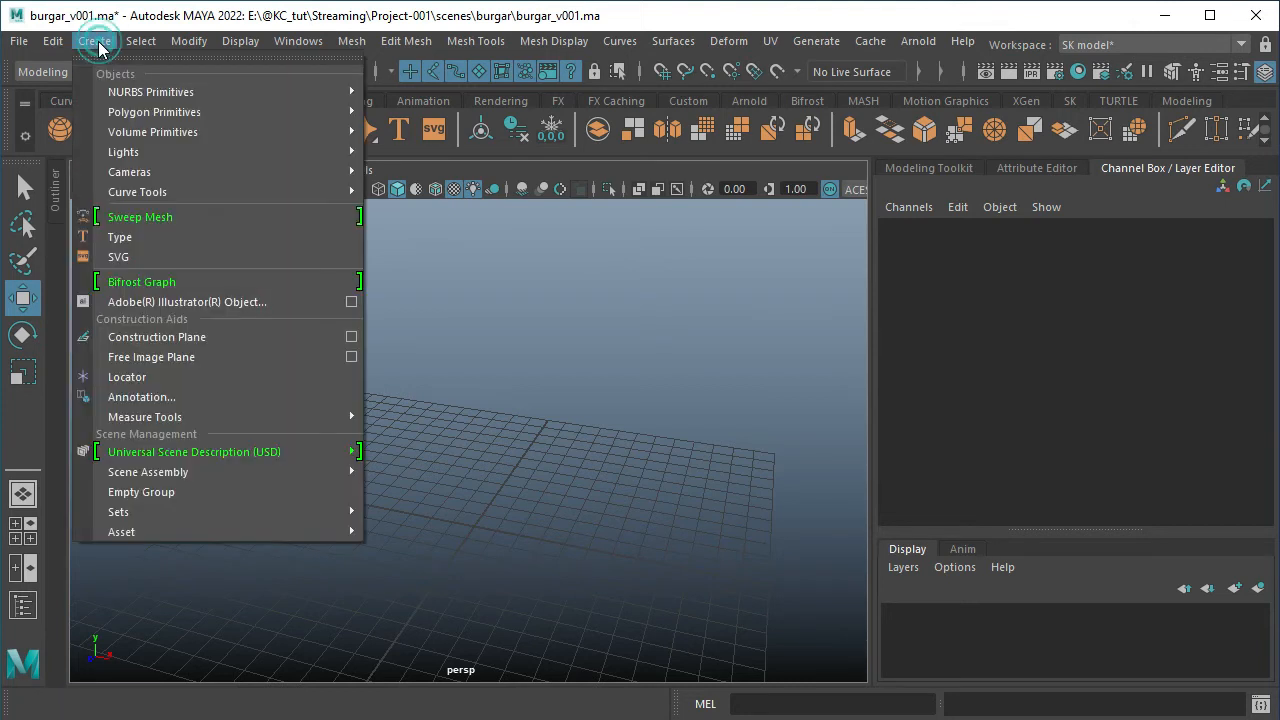
{"action": "mouse_move", "coordinate": [131, 117]}
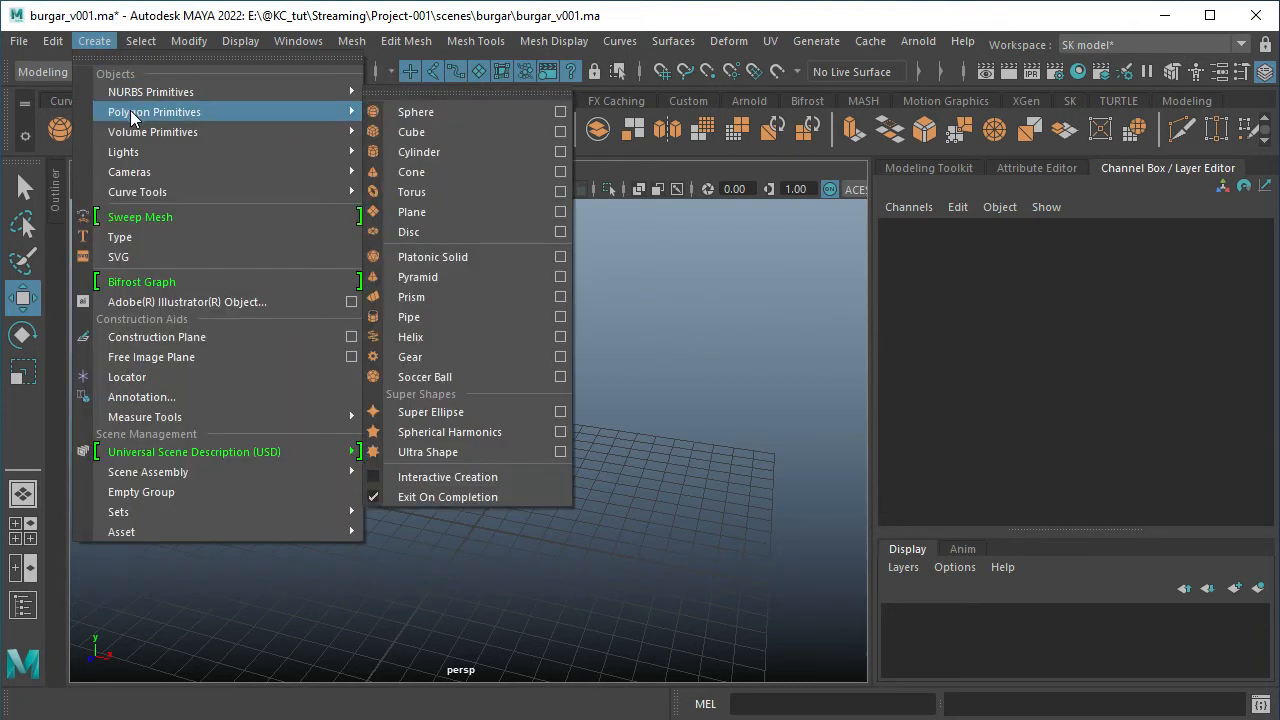
{"action": "mouse_move", "coordinate": [171, 133]}
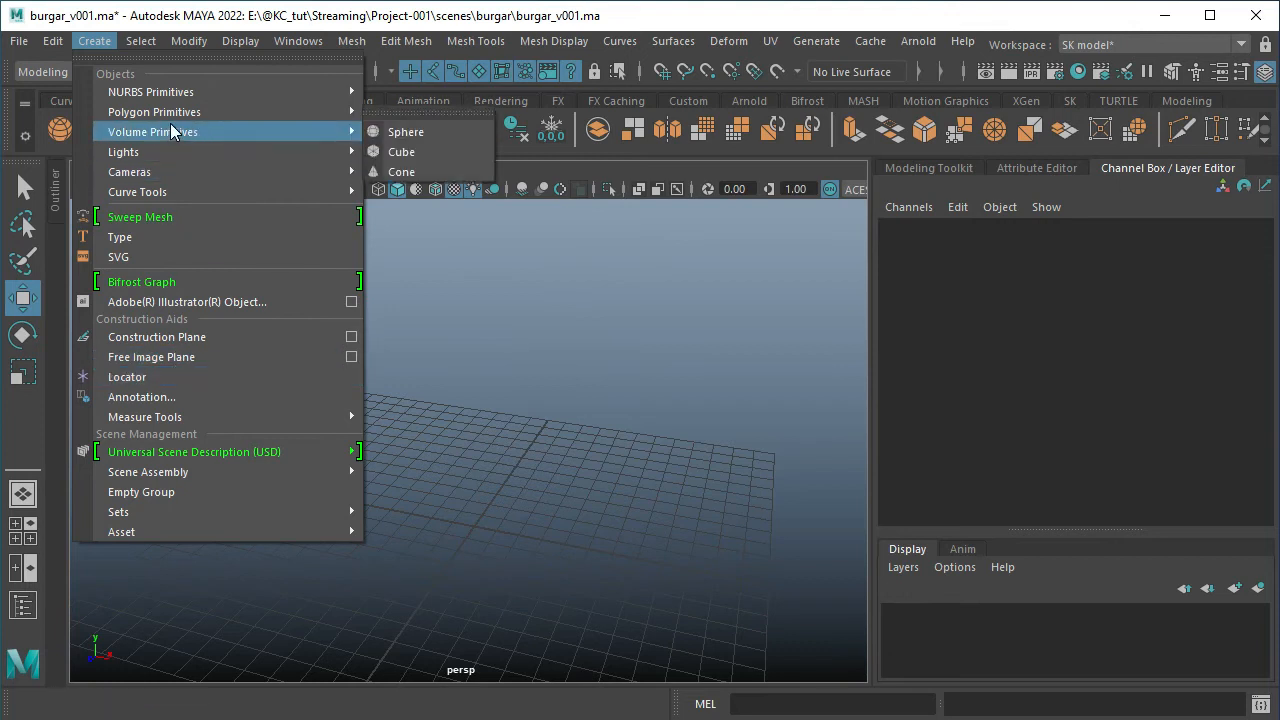
{"action": "mouse_move", "coordinate": [205, 114]}
{"action": "mouse_move", "coordinate": [256, 112]}
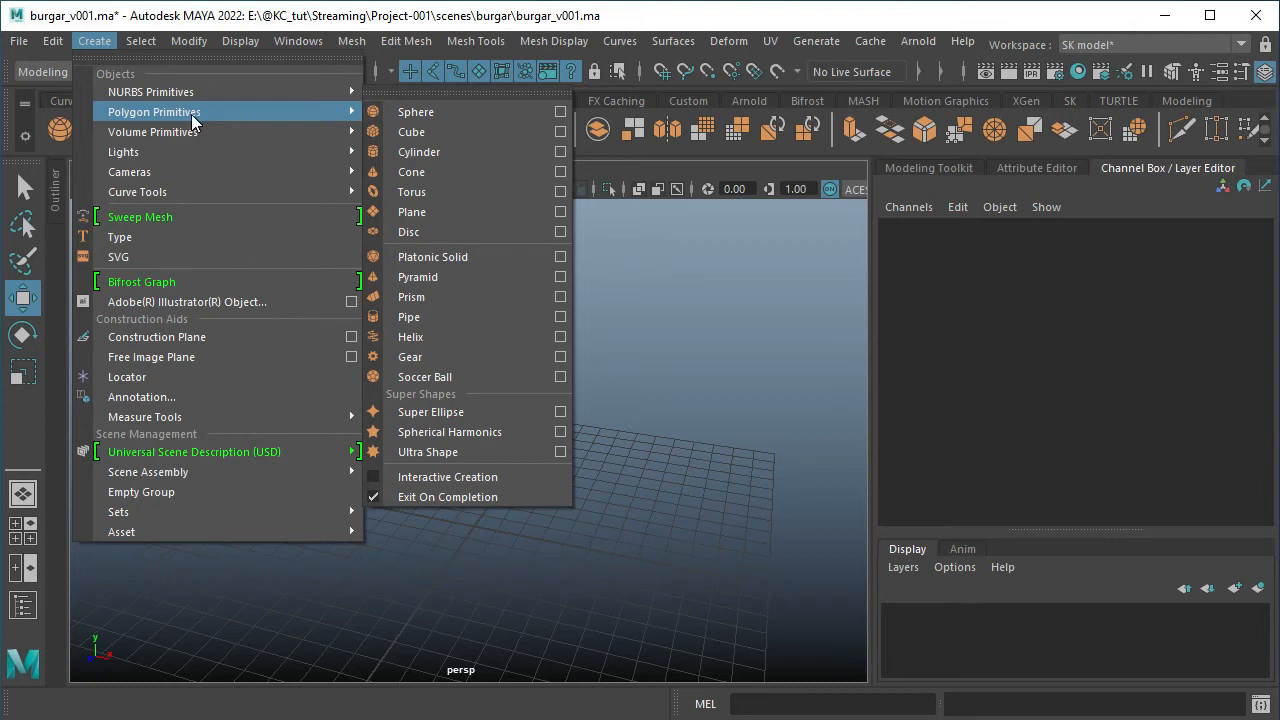
{"action": "left_click", "coordinate": [426, 119]}
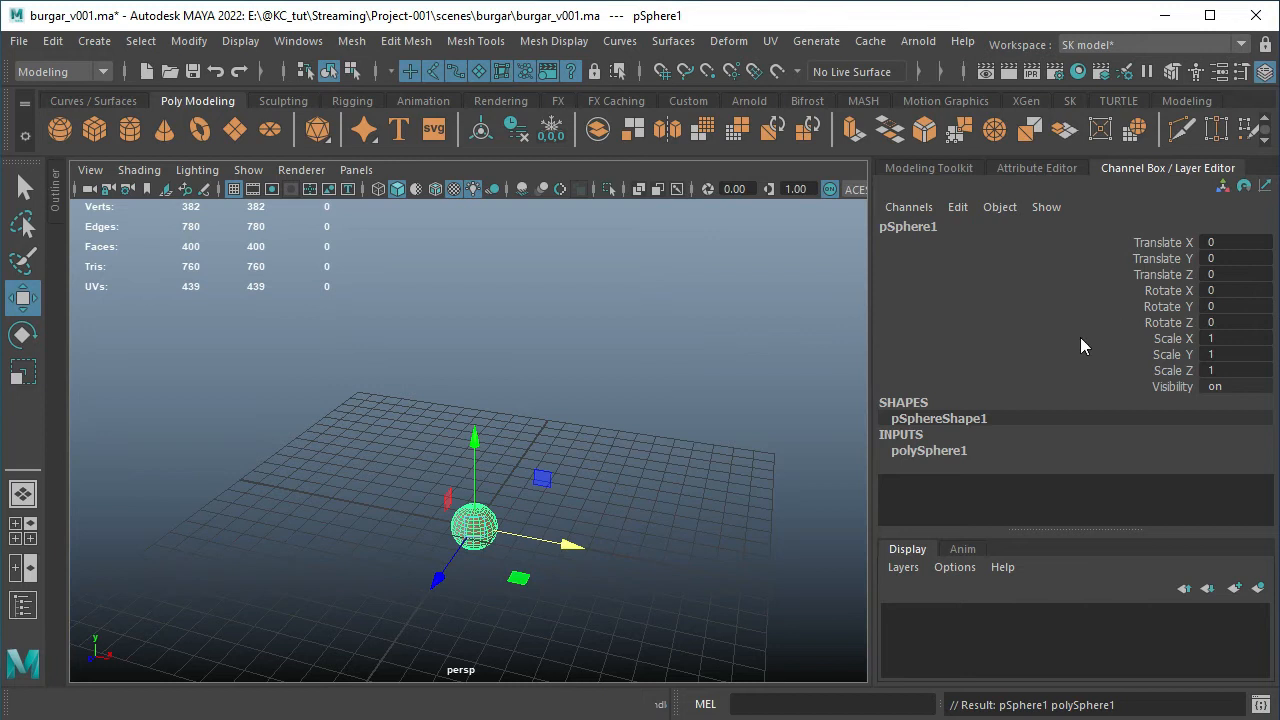
Set the sphere's radius to 5 in its polySphere1 inputs
{"action": "left_click", "coordinate": [948, 455]}
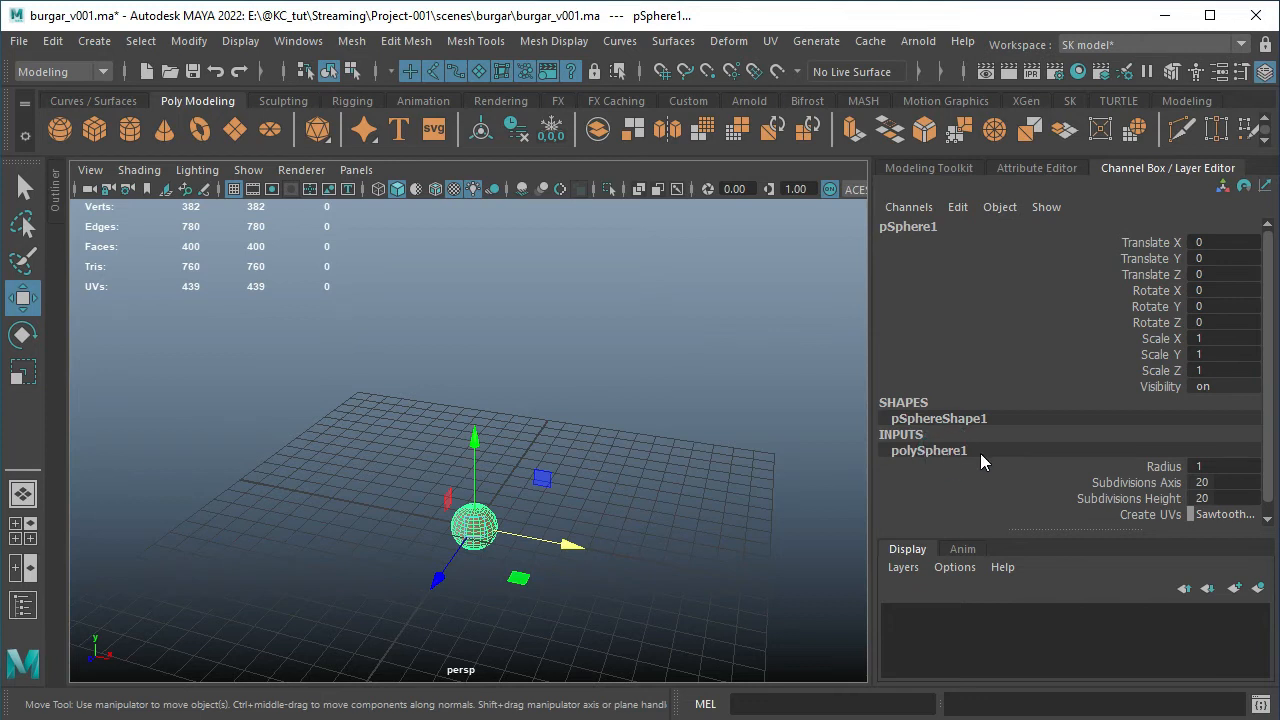
{"action": "scroll", "coordinate": [981, 461], "scroll_direction": "down", "scroll_amount": 1}
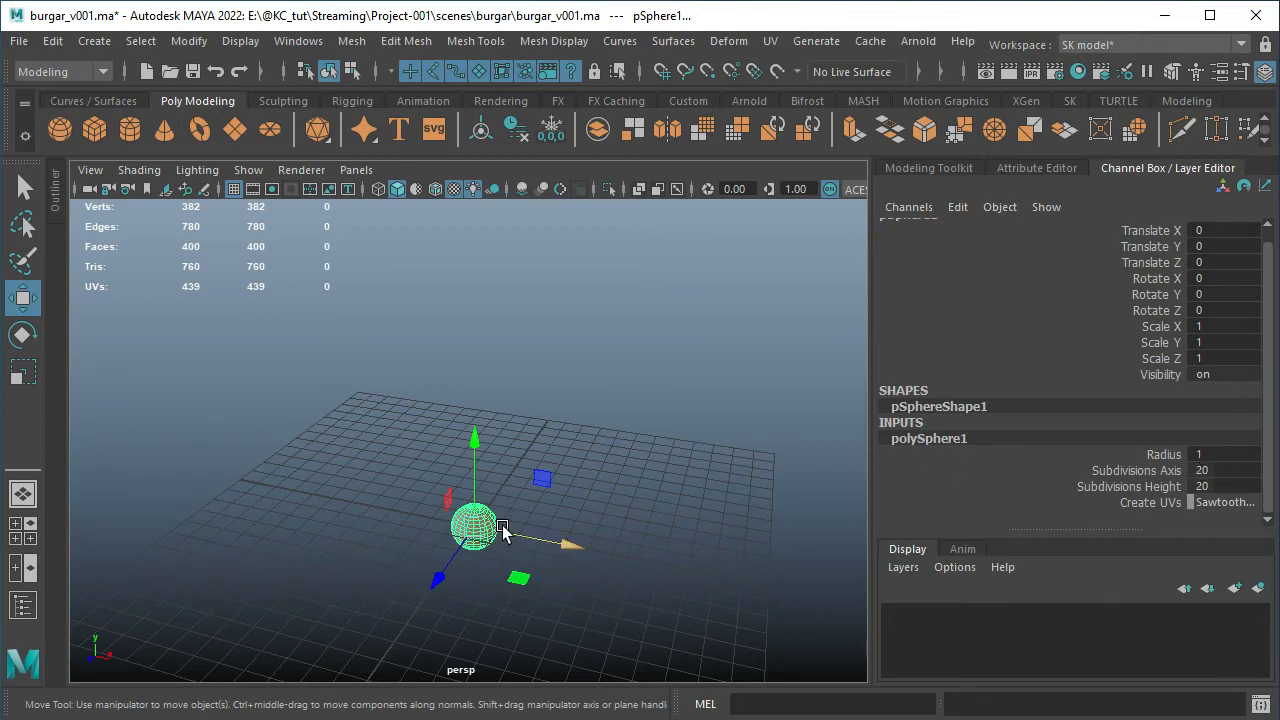
{"action": "right_click_drag", "start_coordinate": [503, 526], "coordinate": [609, 519], "text": "alt"}
{"action": "middle_click_drag", "start_coordinate": [609, 519], "coordinate": [601, 334], "text": "alt"}
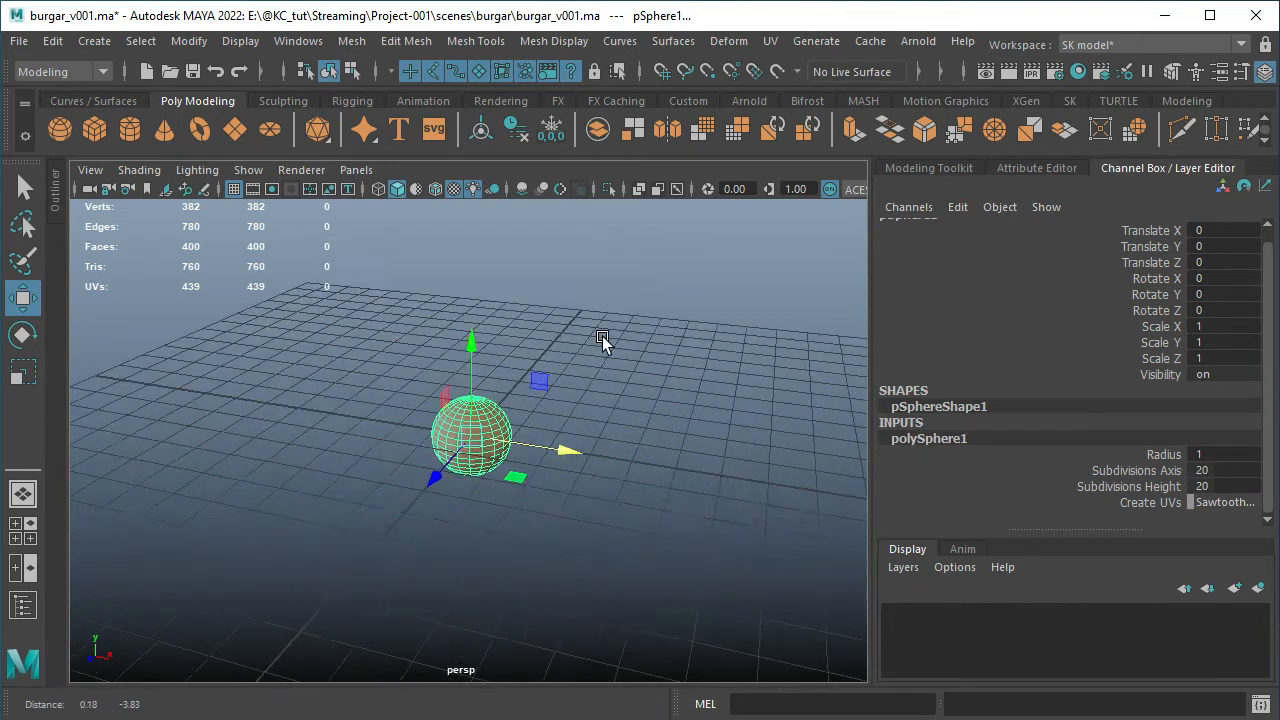
{"action": "right_click_drag", "start_coordinate": [601, 334], "coordinate": [705, 345], "text": "alt"}
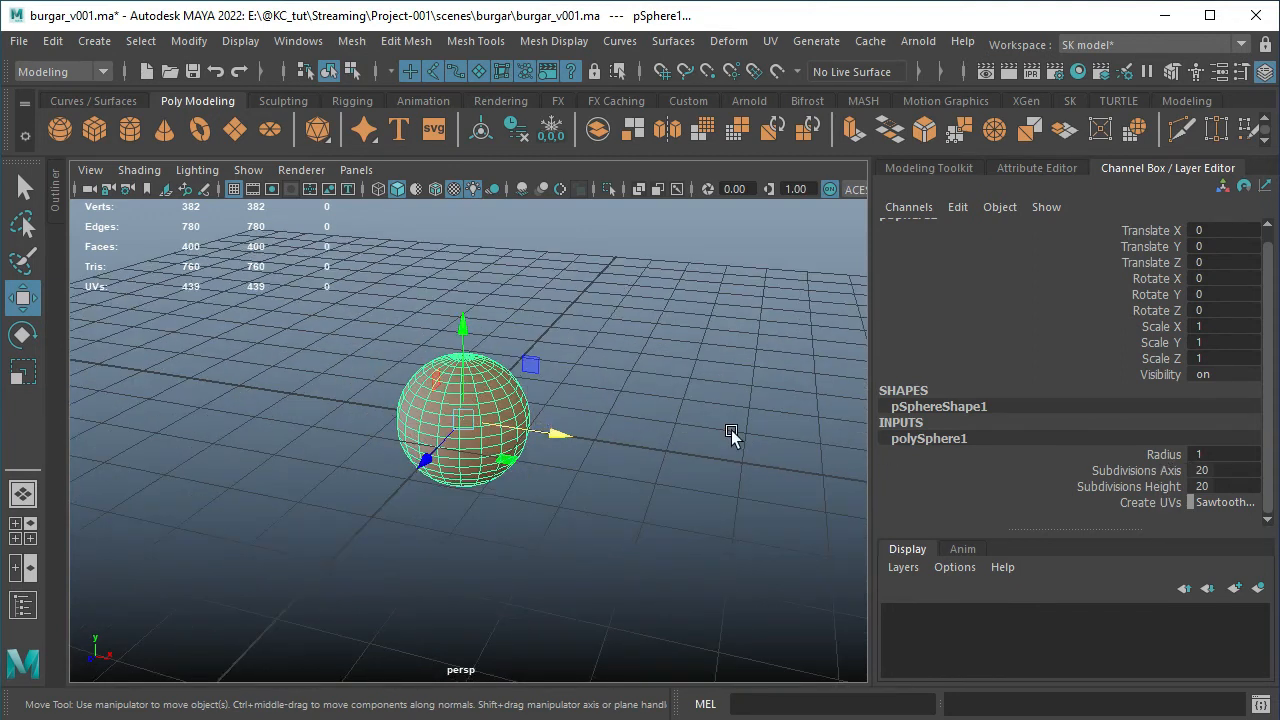
{"action": "double_click", "coordinate": [1229, 455]}
{"action": "type", "text": "5"}
{"action": "left_click", "coordinate": [1160, 455]}
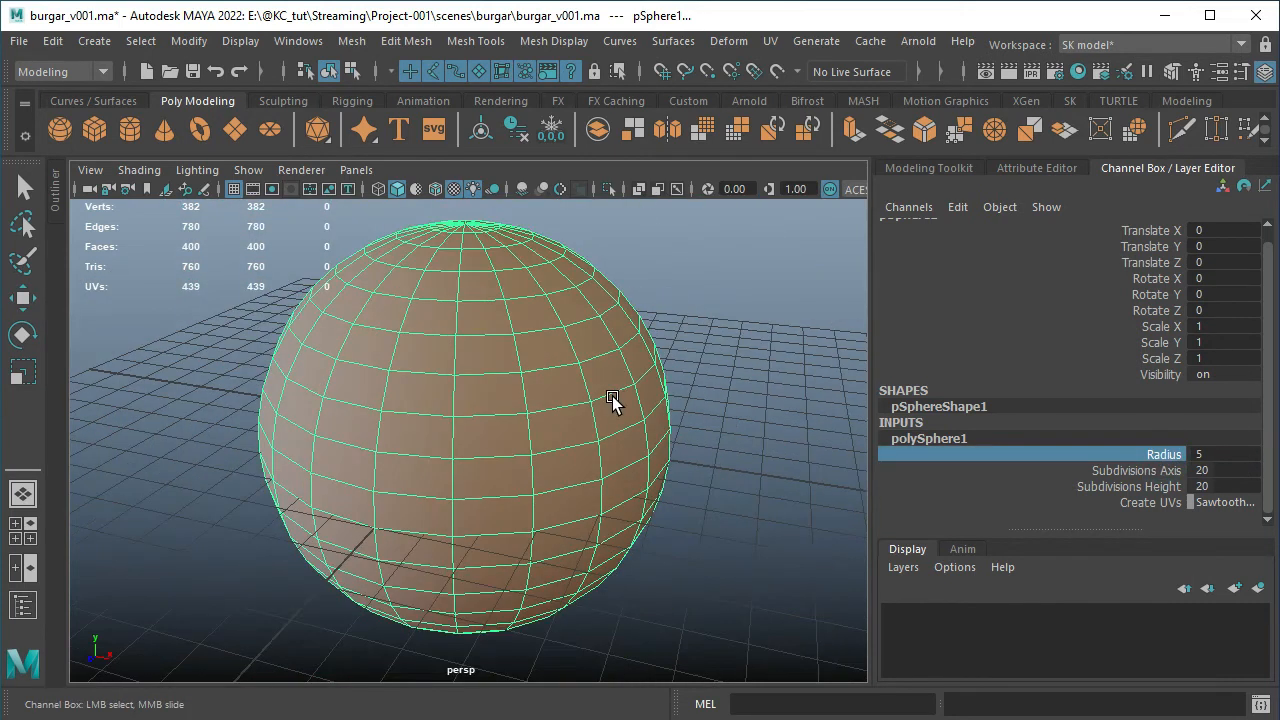
{"action": "scroll", "coordinate": [612, 396], "scroll_direction": "down", "scroll_amount": 3}
{"action": "left_click_drag", "start_coordinate": [652, 371], "coordinate": [612, 382], "text": "alt"}
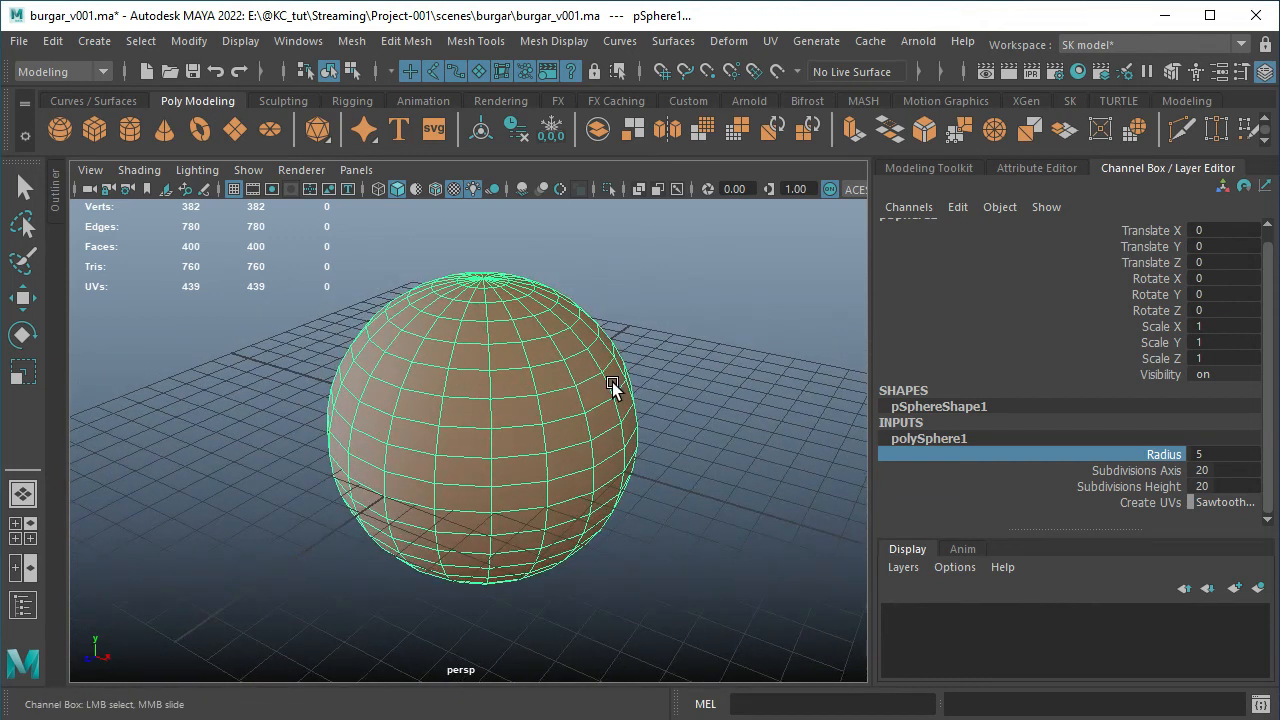
{"action": "left_click_drag", "start_coordinate": [462, 452], "coordinate": [560, 445], "text": "alt"}
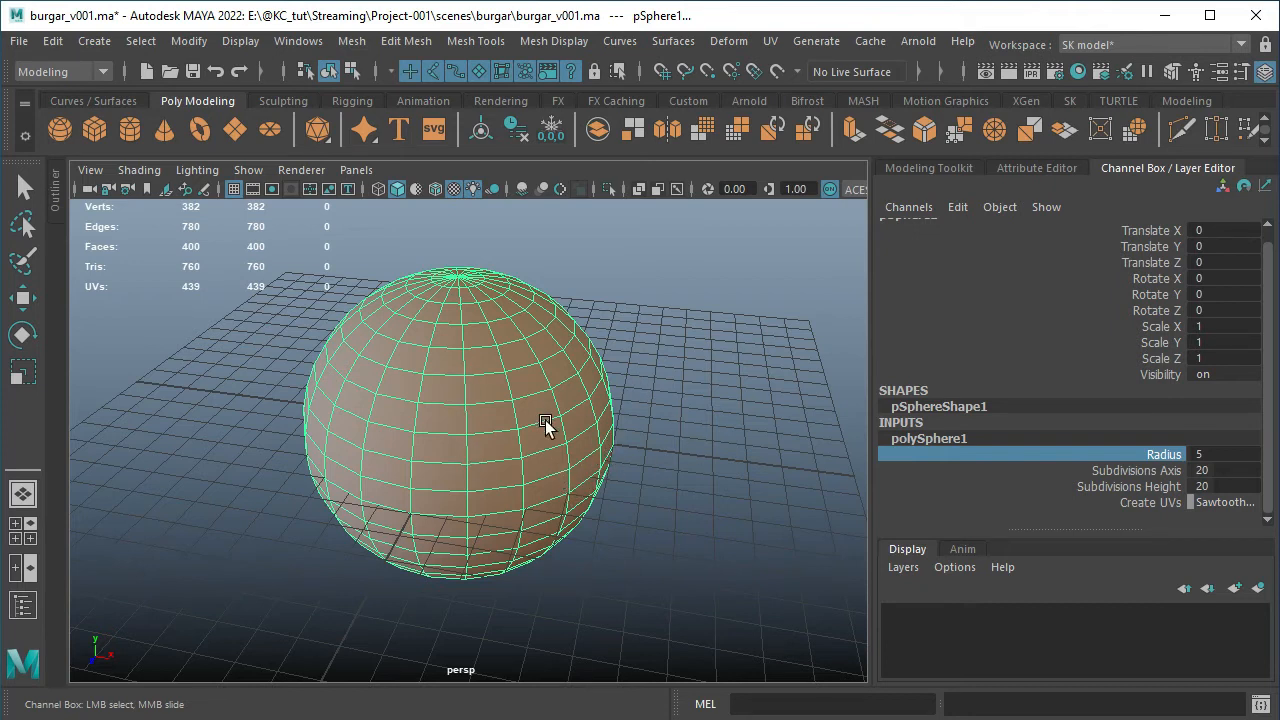
Review the linear working unit choices in the general Settings preferences, keeping centimeter
{"action": "left_click", "coordinate": [297, 42]}
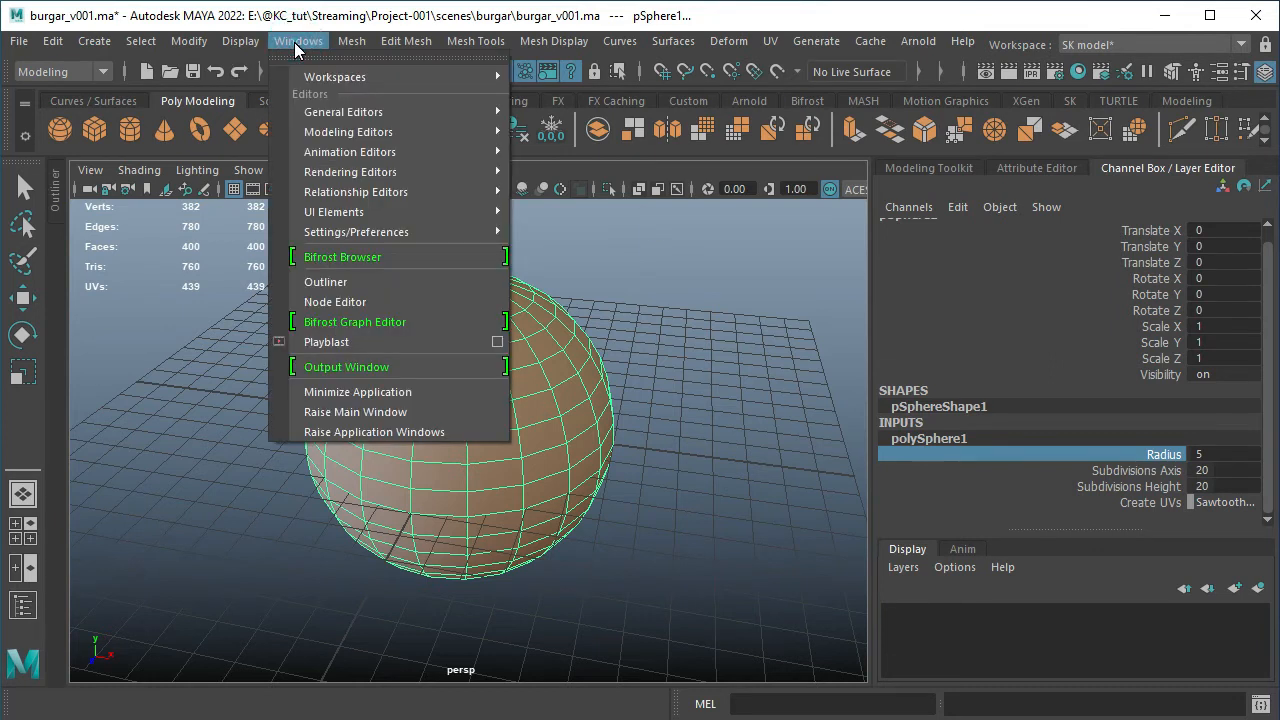
{"action": "mouse_move", "coordinate": [358, 232]}
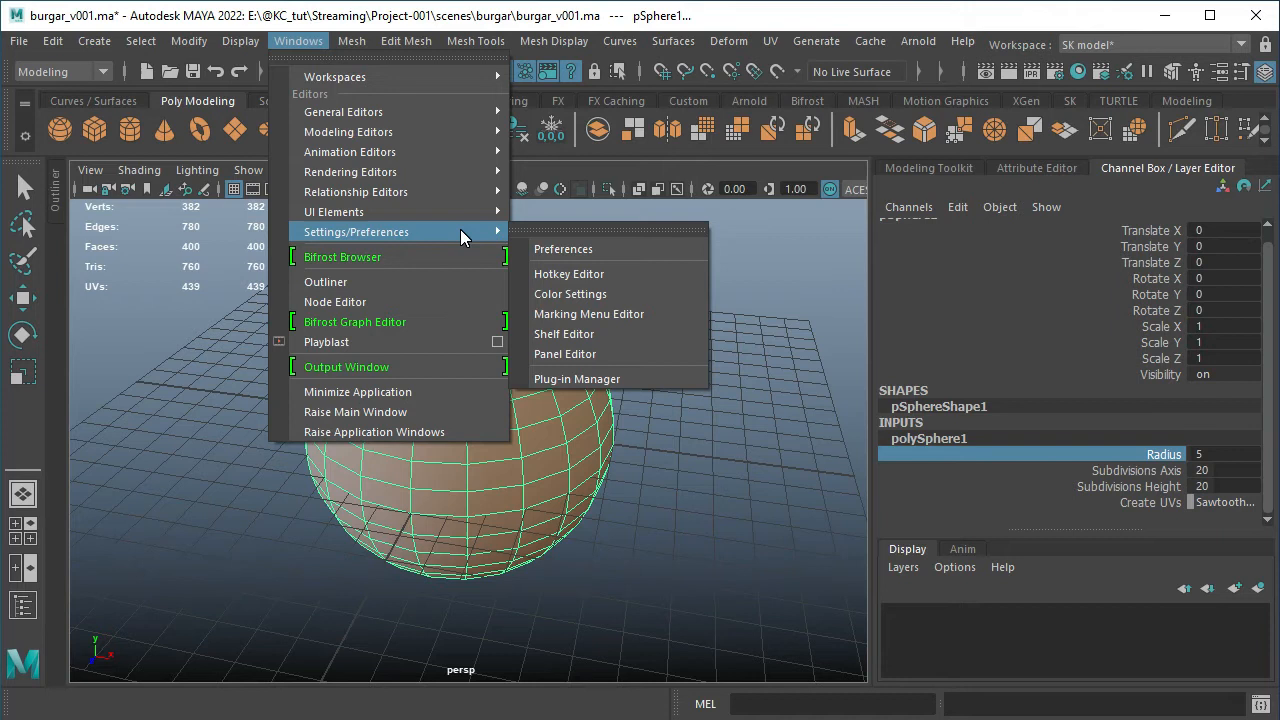
{"action": "left_click", "coordinate": [588, 254]}
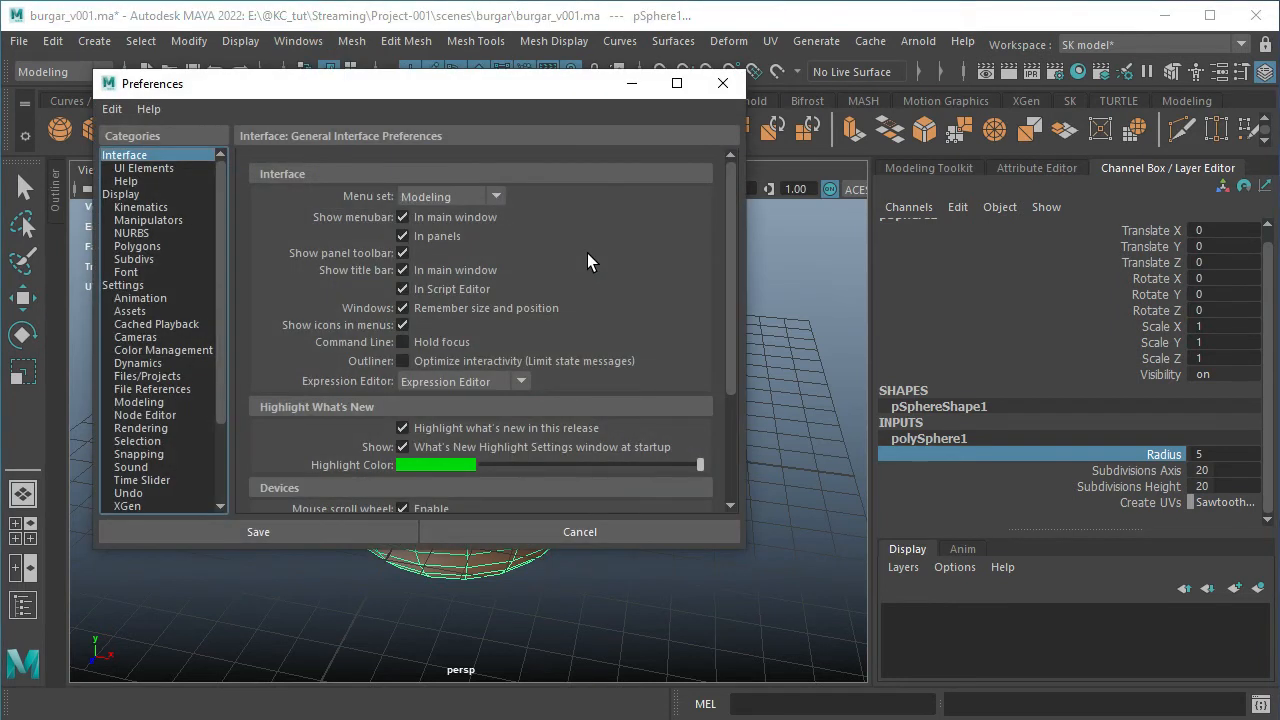
{"action": "left_click", "coordinate": [137, 287]}
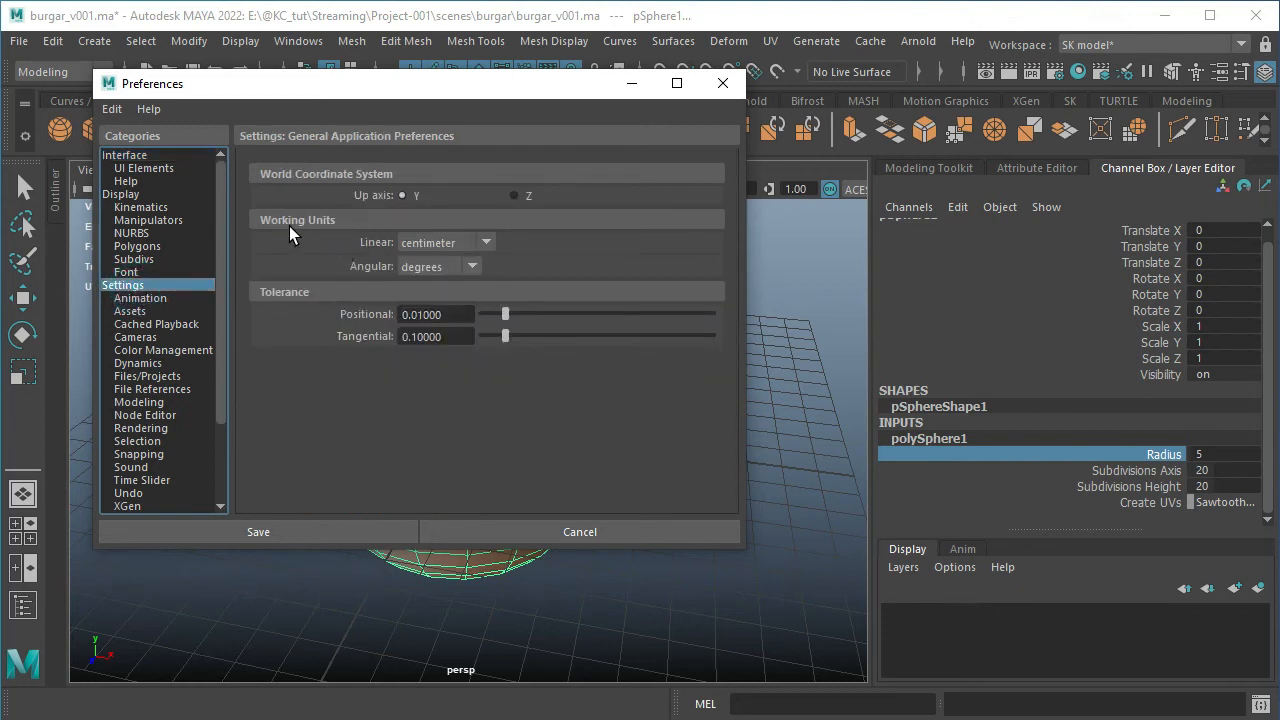
{"action": "left_click", "coordinate": [485, 250]}
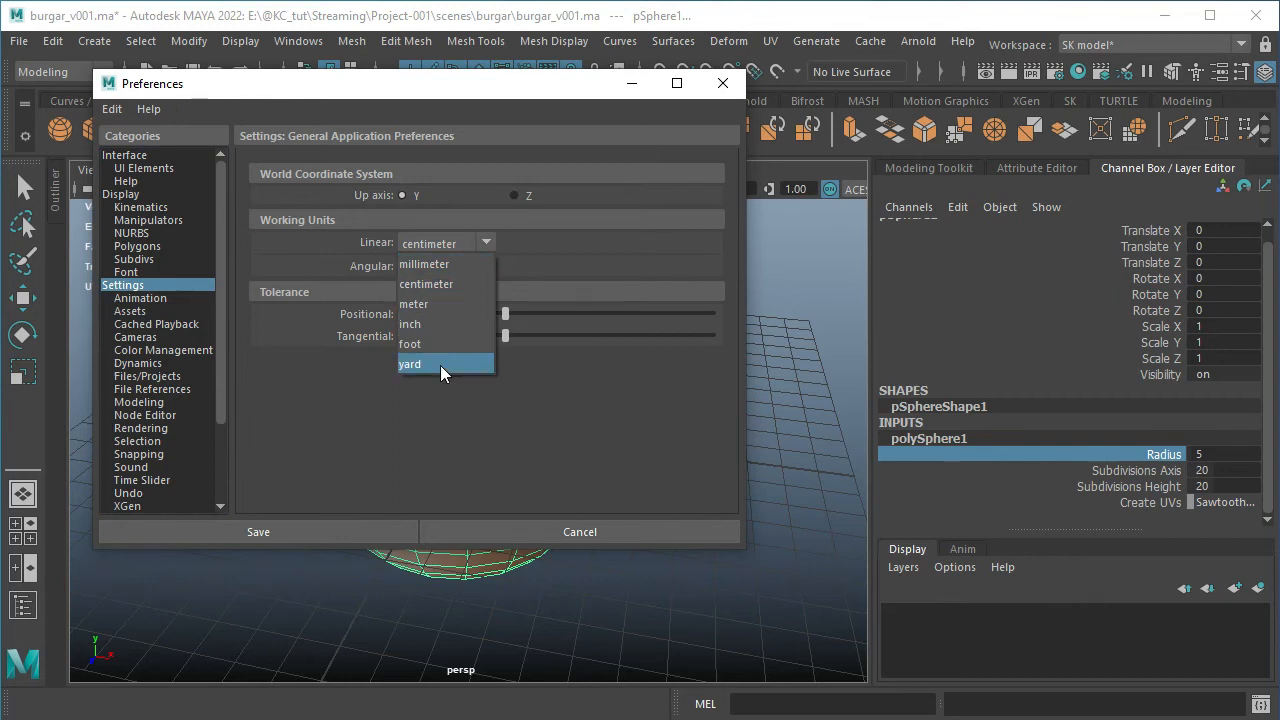
{"action": "left_click", "coordinate": [652, 391]}
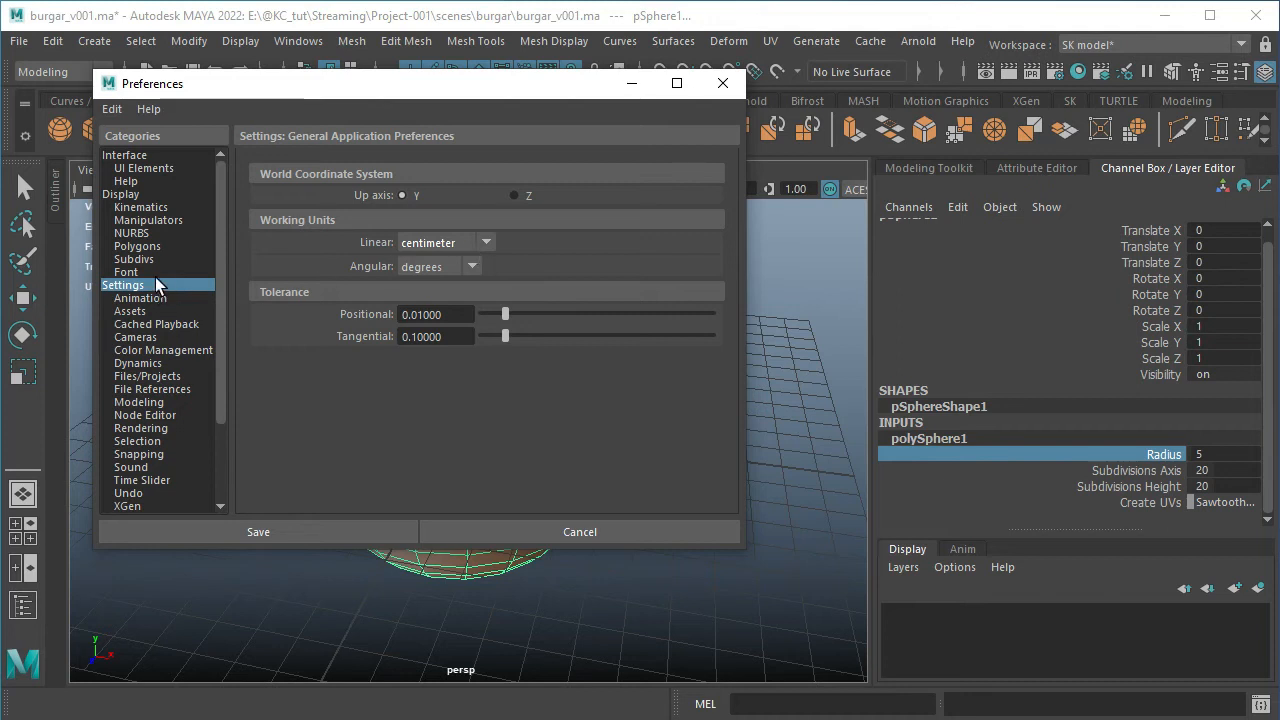
Try enabling AutoSave in the Files/Projects preferences, switch it off again, and look through the remaining file settings
{"action": "left_click", "coordinate": [156, 377]}
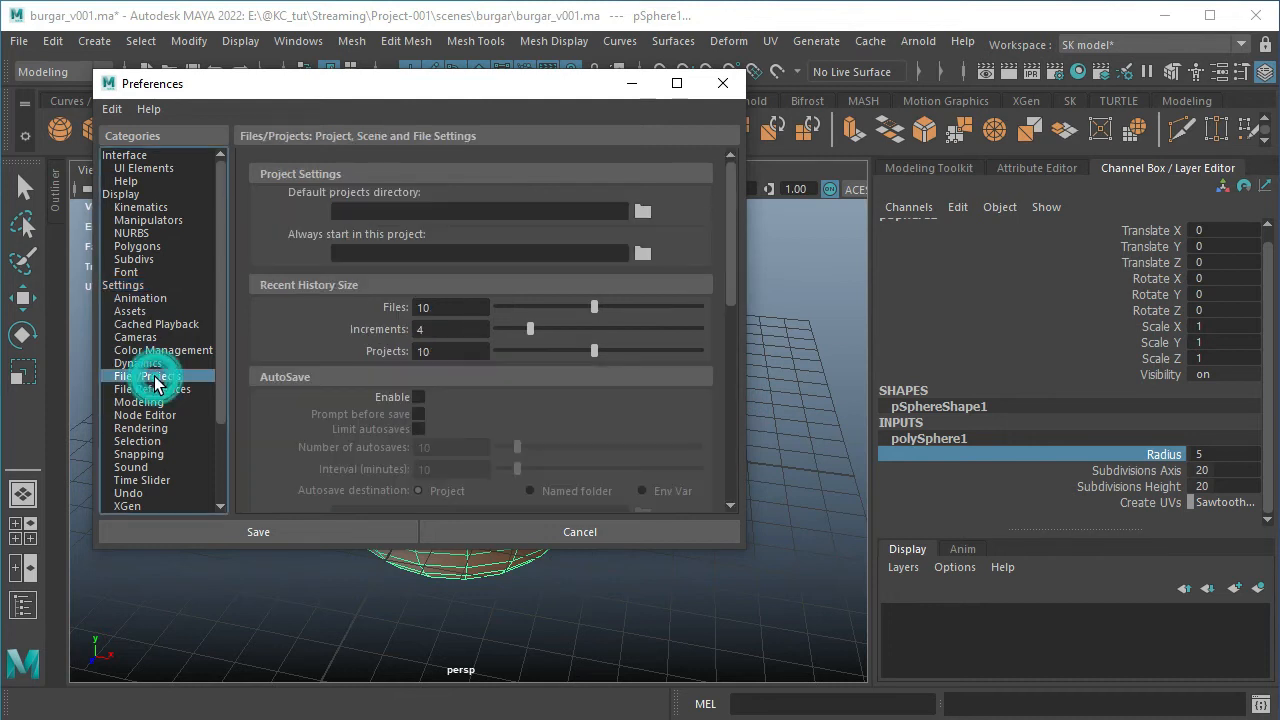
{"action": "left_click", "coordinate": [418, 397]}
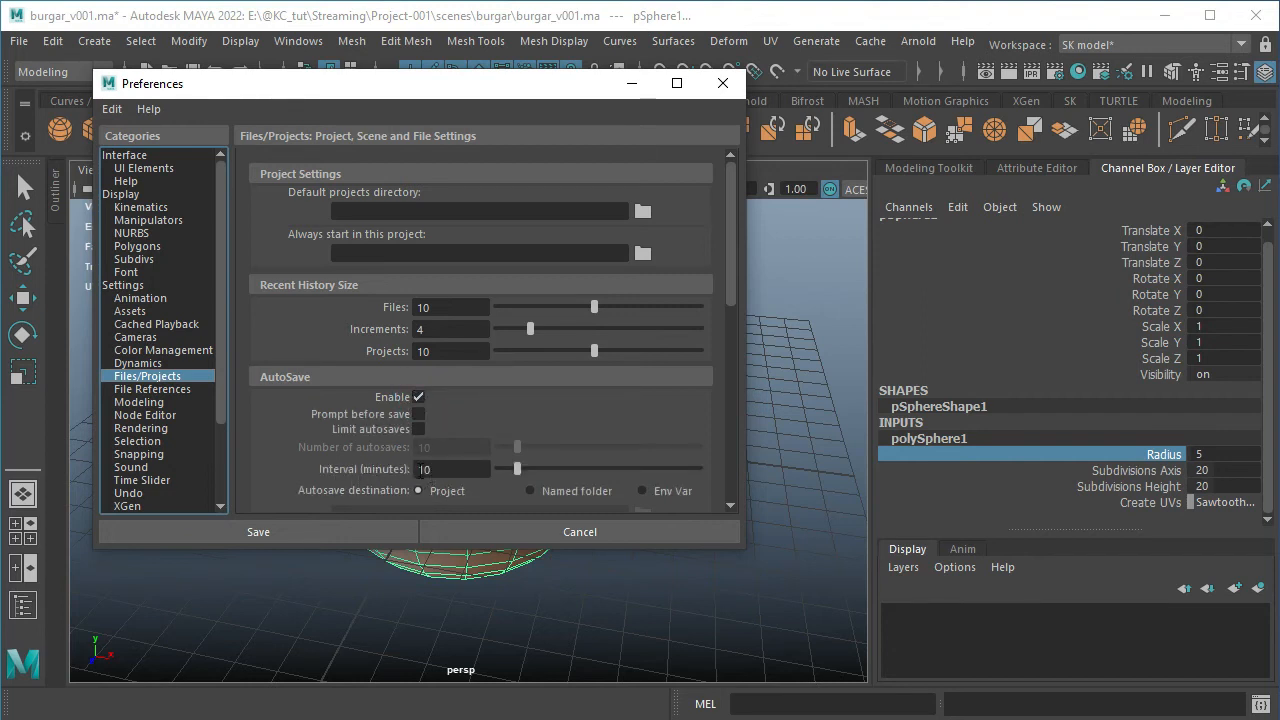
{"action": "left_click", "coordinate": [419, 397]}
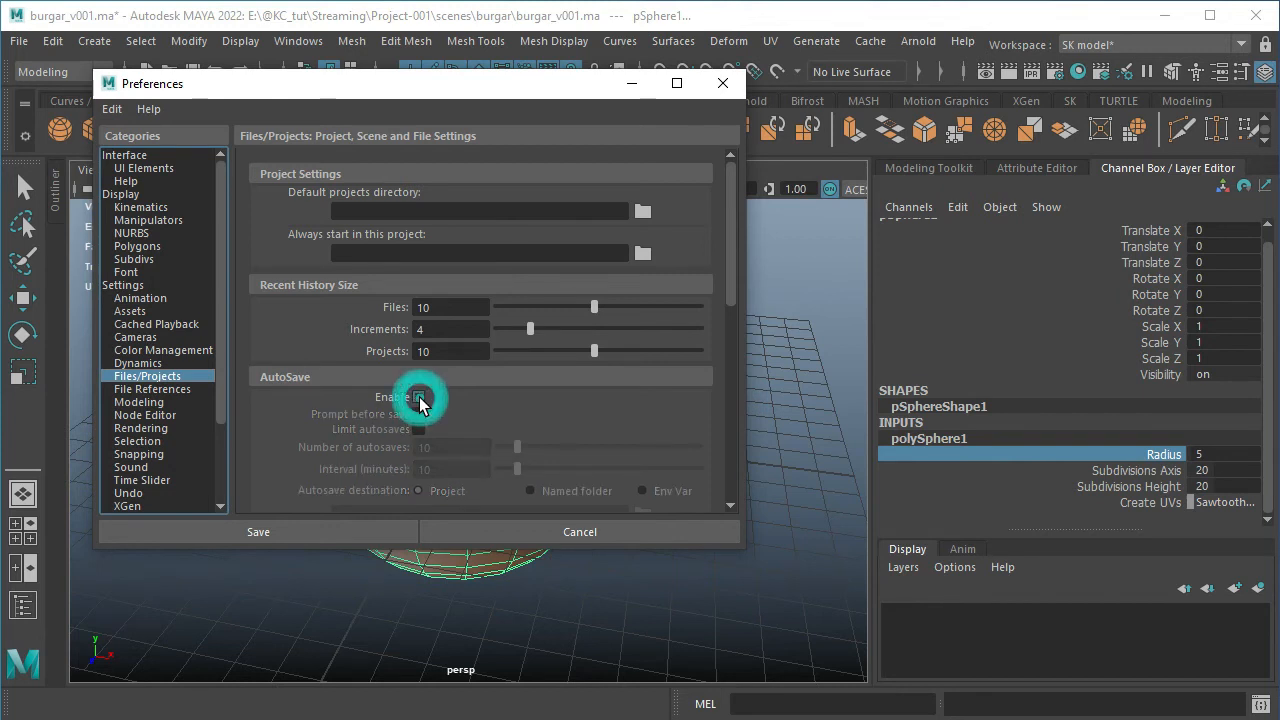
{"action": "scroll", "coordinate": [448, 410], "scroll_direction": "down", "scroll_amount": 2}
{"action": "scroll", "coordinate": [448, 410], "scroll_direction": "down", "scroll_amount": 4}
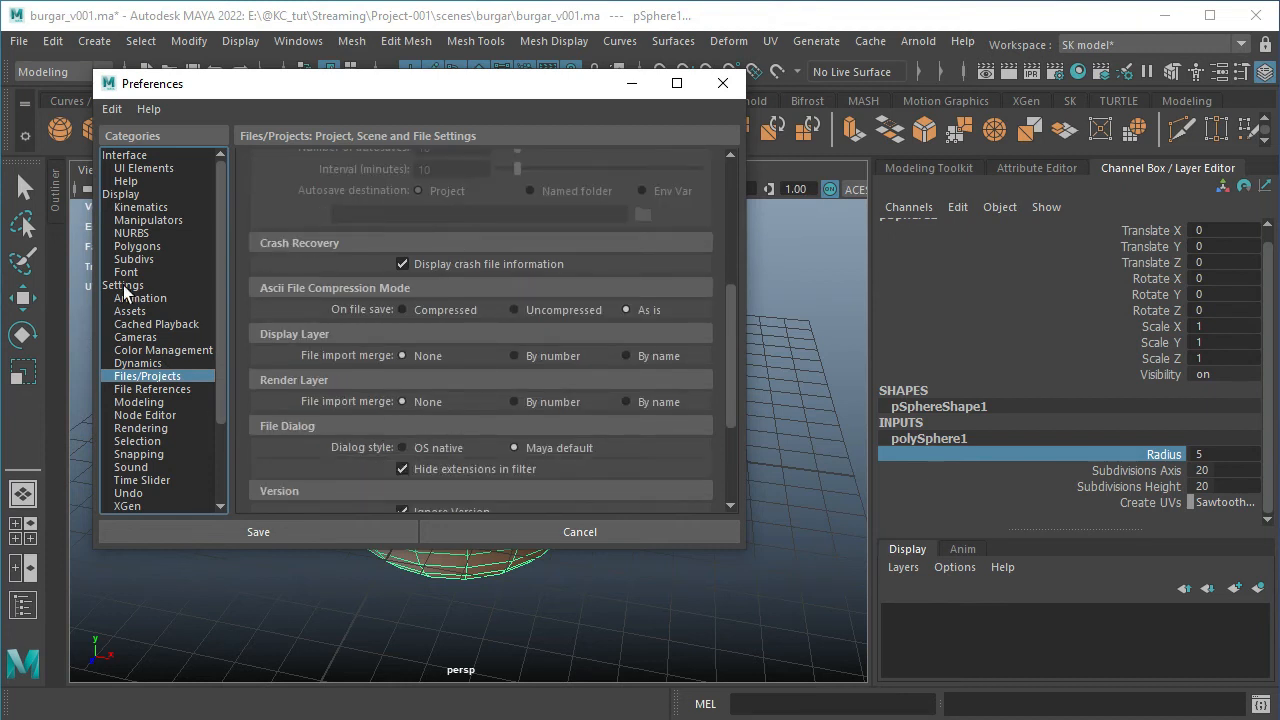
{"action": "scroll", "coordinate": [147, 430], "scroll_direction": "down", "scroll_amount": 1}
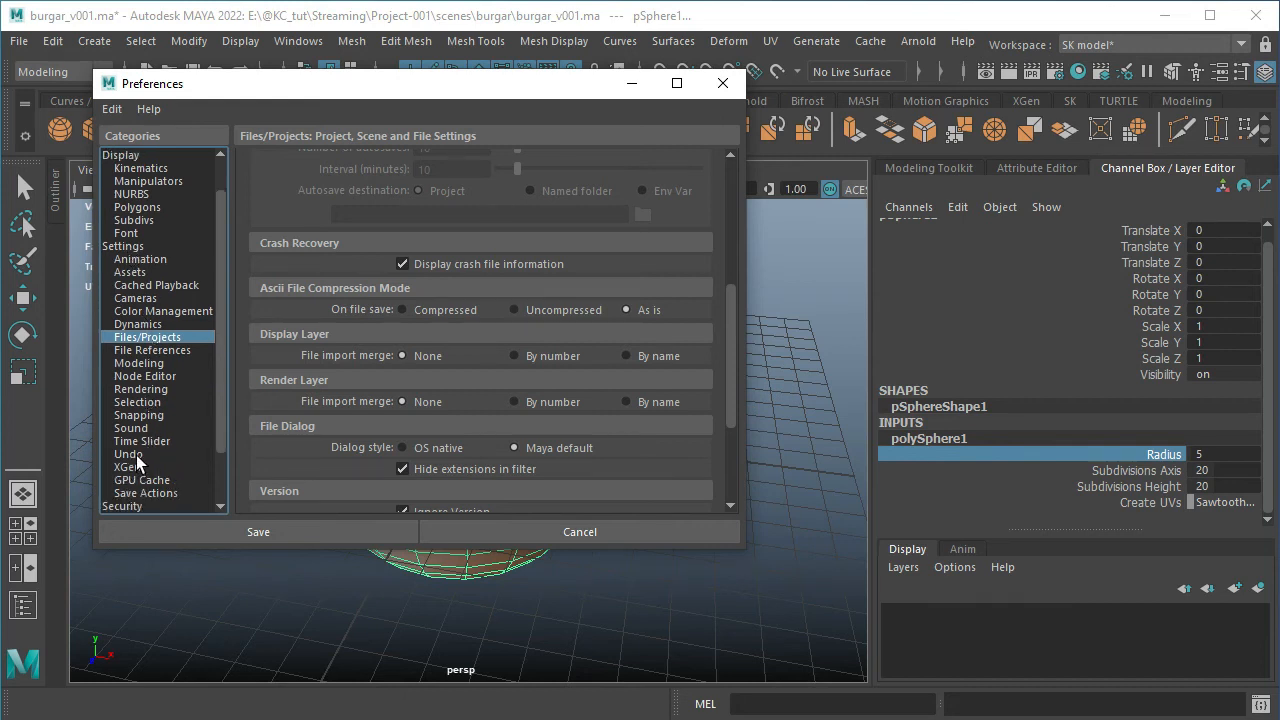
Try a finite Undo queue in the preferences, restore Infinite, and cancel the Preferences dialog
{"action": "left_click", "coordinate": [136, 456]}
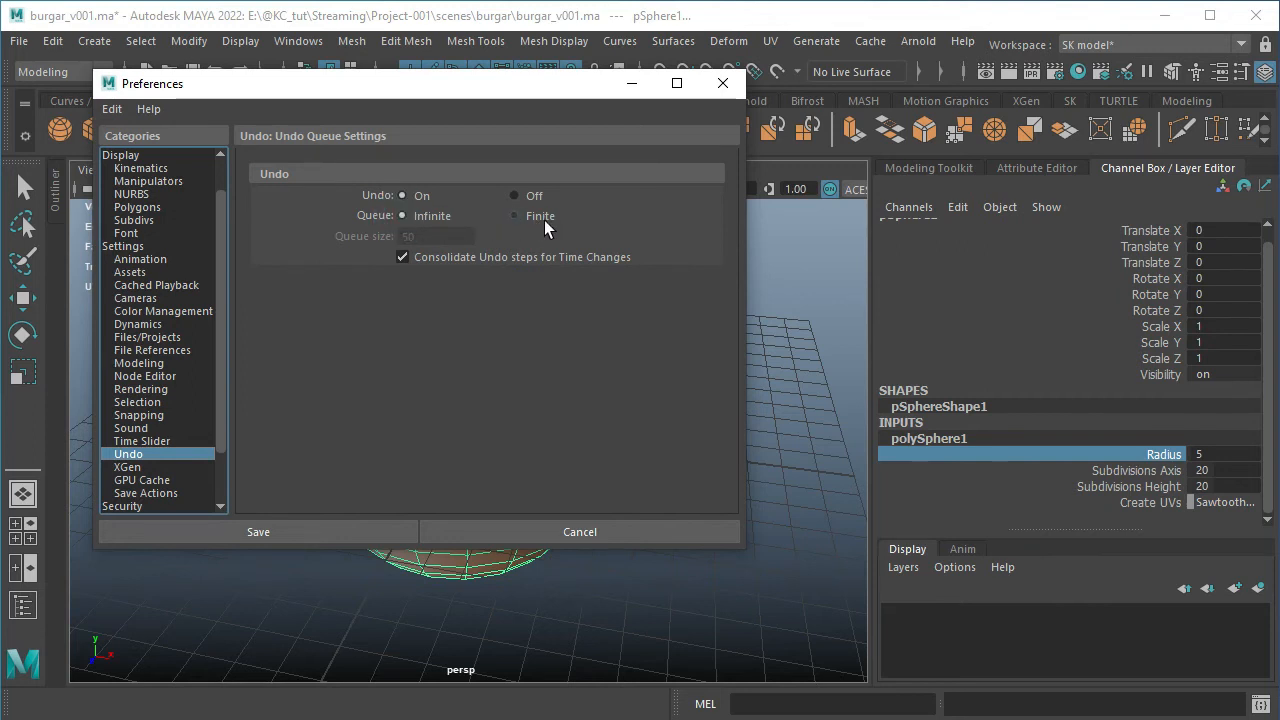
{"action": "left_click", "coordinate": [513, 216]}
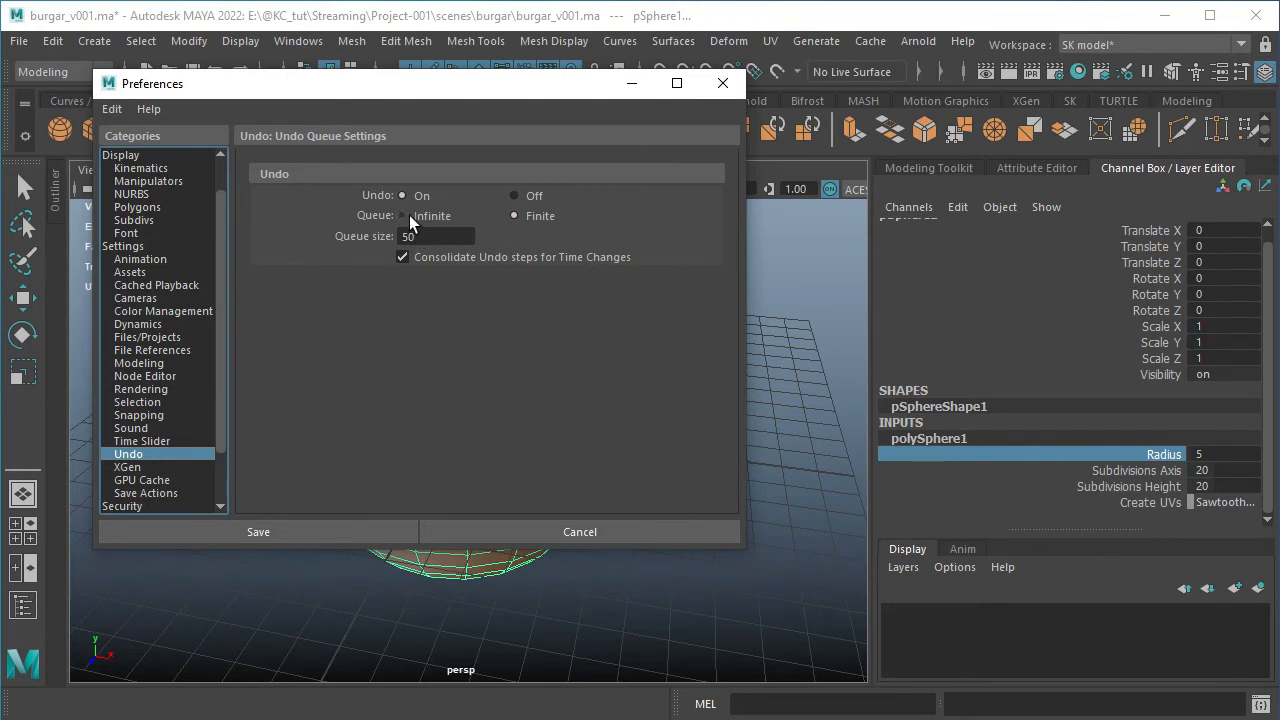
{"action": "left_click", "coordinate": [405, 215]}
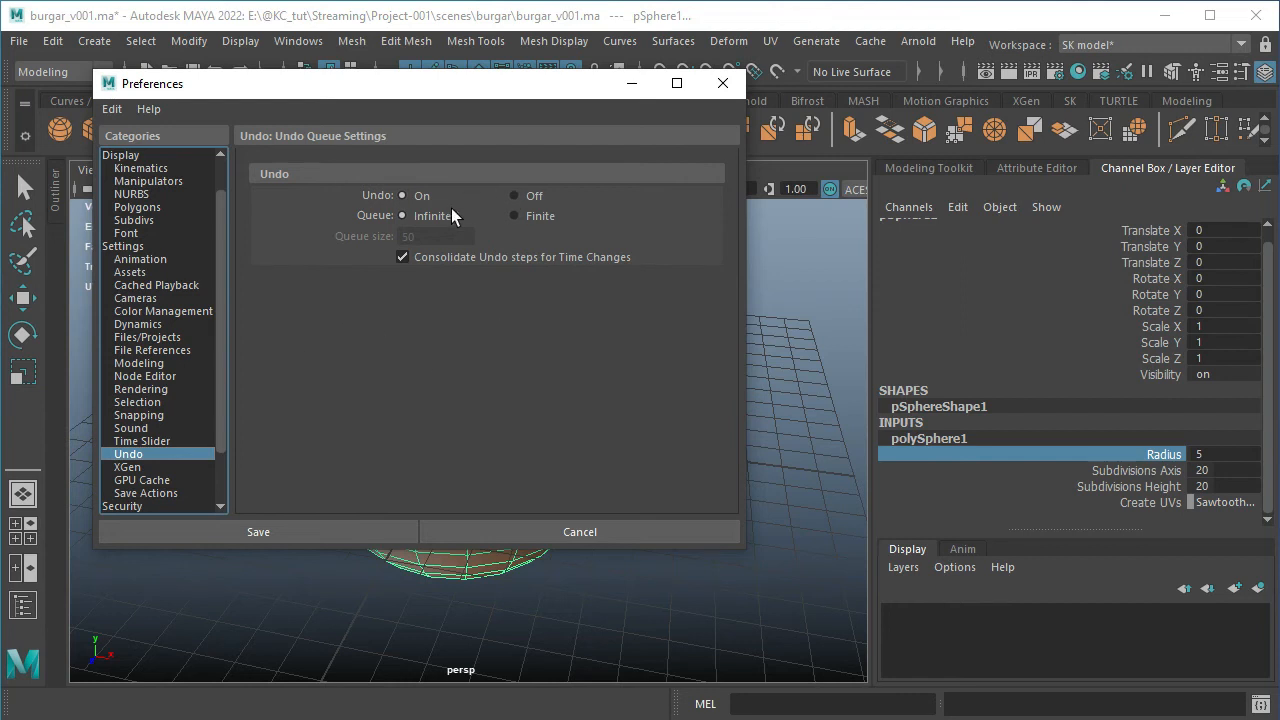
{"action": "left_click", "coordinate": [598, 535]}
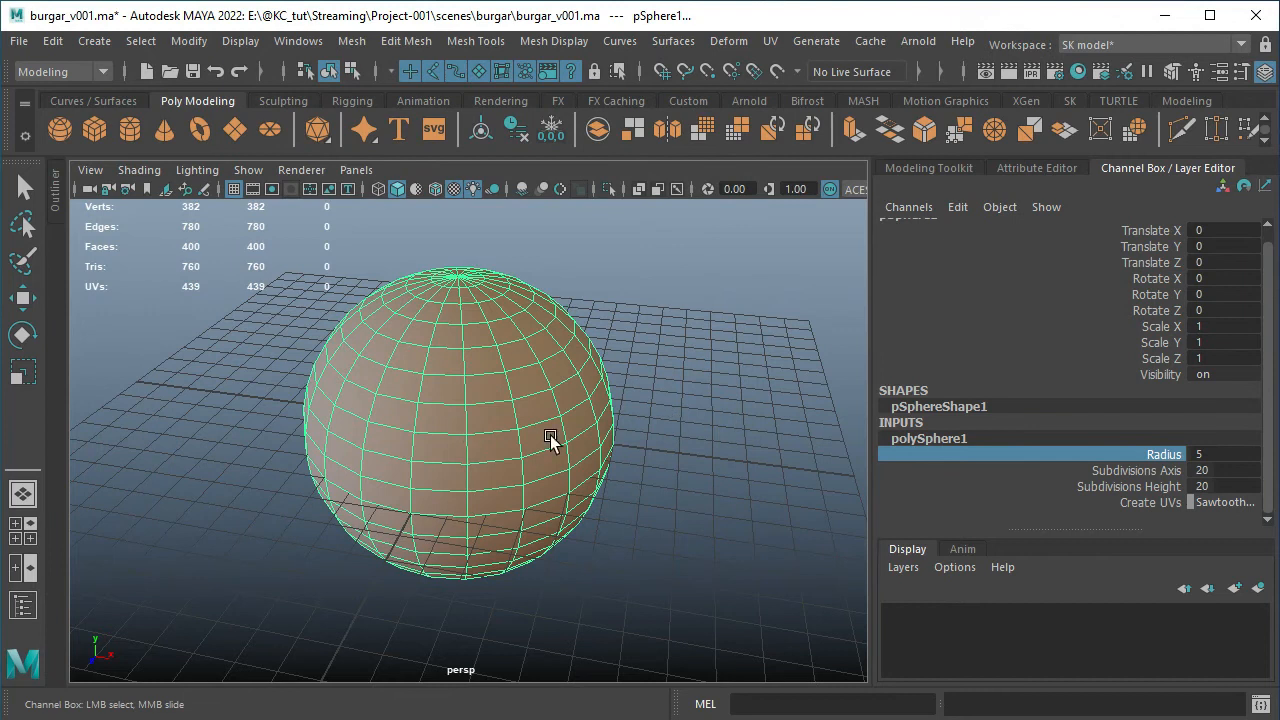
Reselect the sphere with the Move tool and inspect the radius and subdivision settings in its polySphere1 inputs
{"action": "key", "text": "w"}
{"action": "left_click", "coordinate": [586, 290]}
{"action": "left_click", "coordinate": [479, 316]}
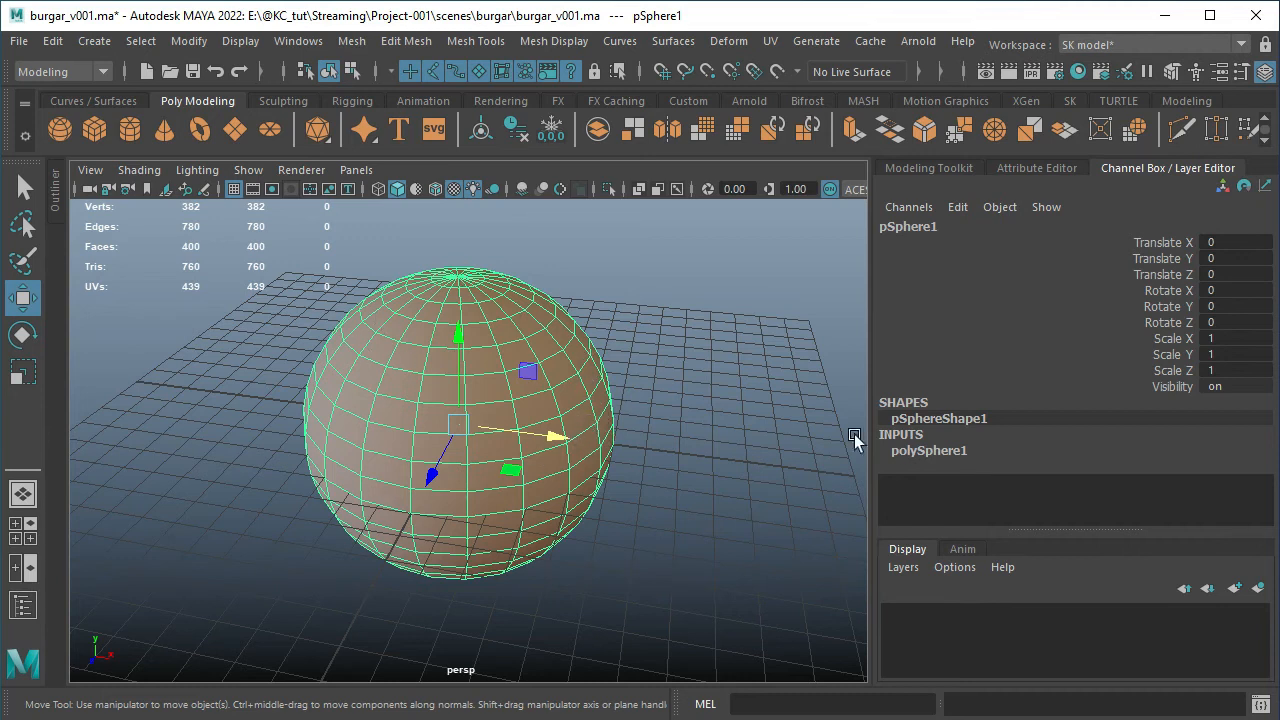
{"action": "left_click", "coordinate": [917, 450]}
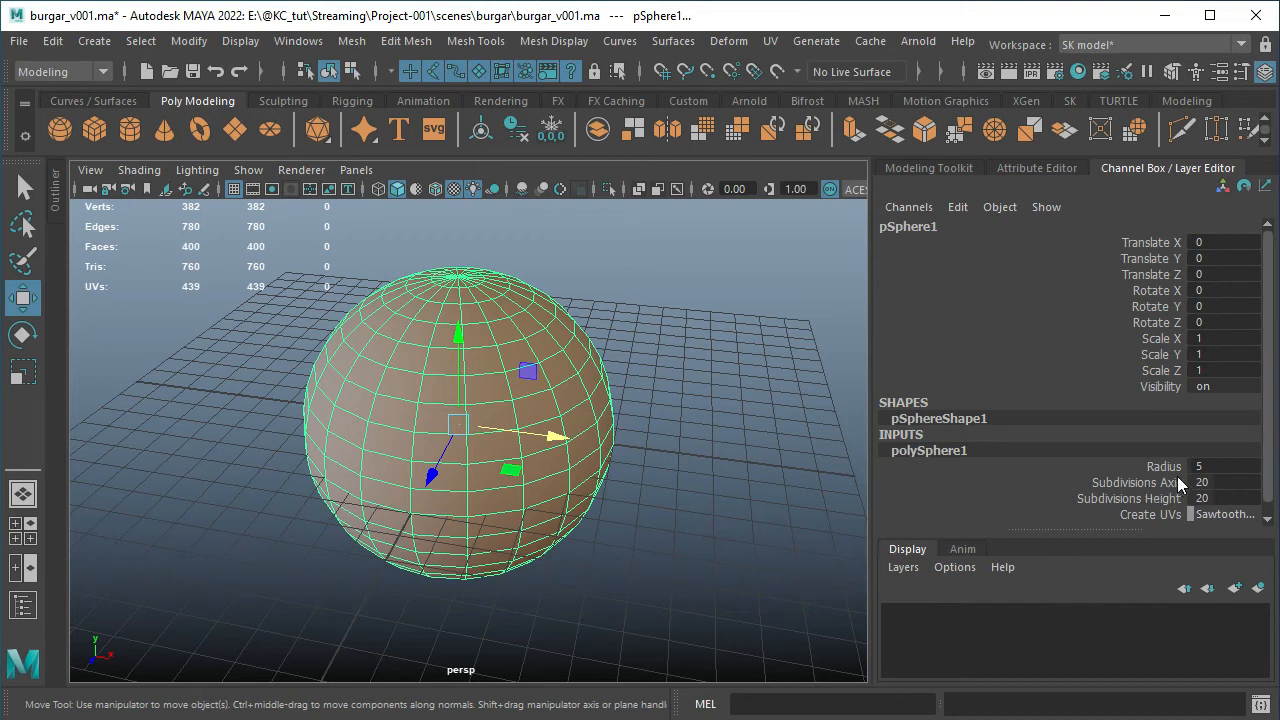
{"action": "double_click", "coordinate": [1232, 466]}
{"action": "left_click_drag", "start_coordinate": [588, 435], "coordinate": [600, 374], "text": "alt"}
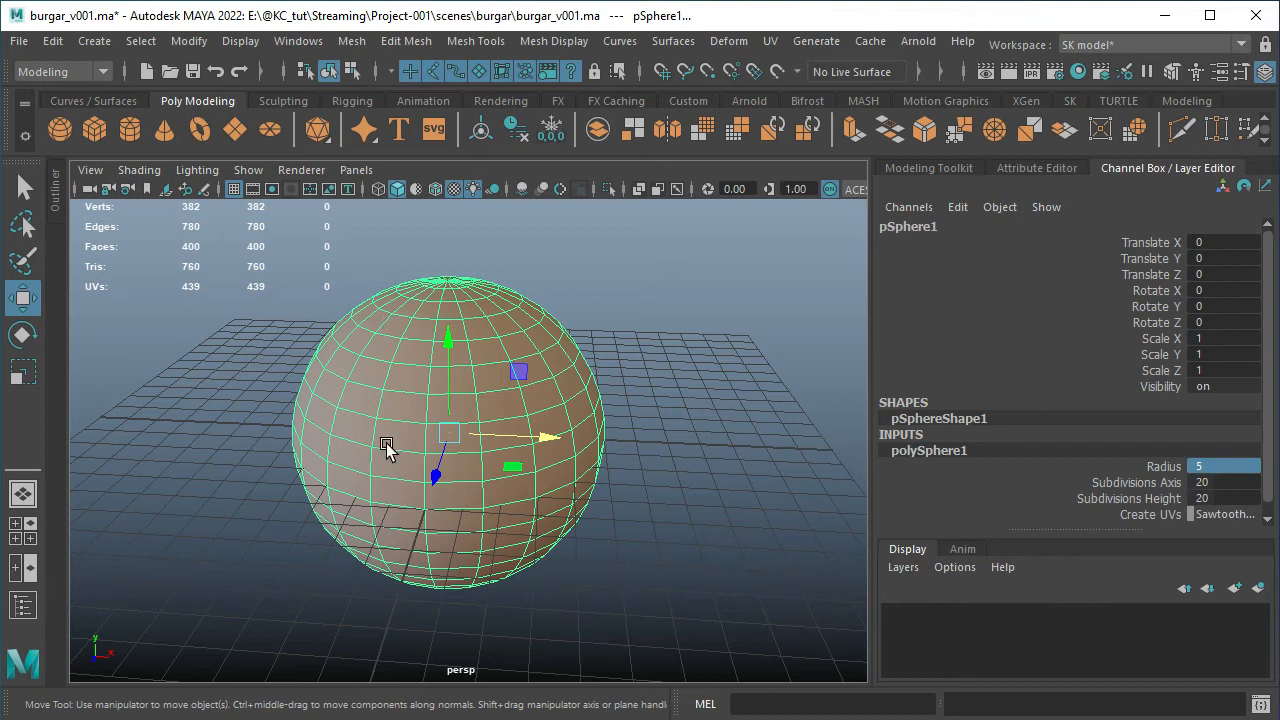
{"action": "left_click_drag", "start_coordinate": [597, 392], "coordinate": [554, 417], "text": "alt"}
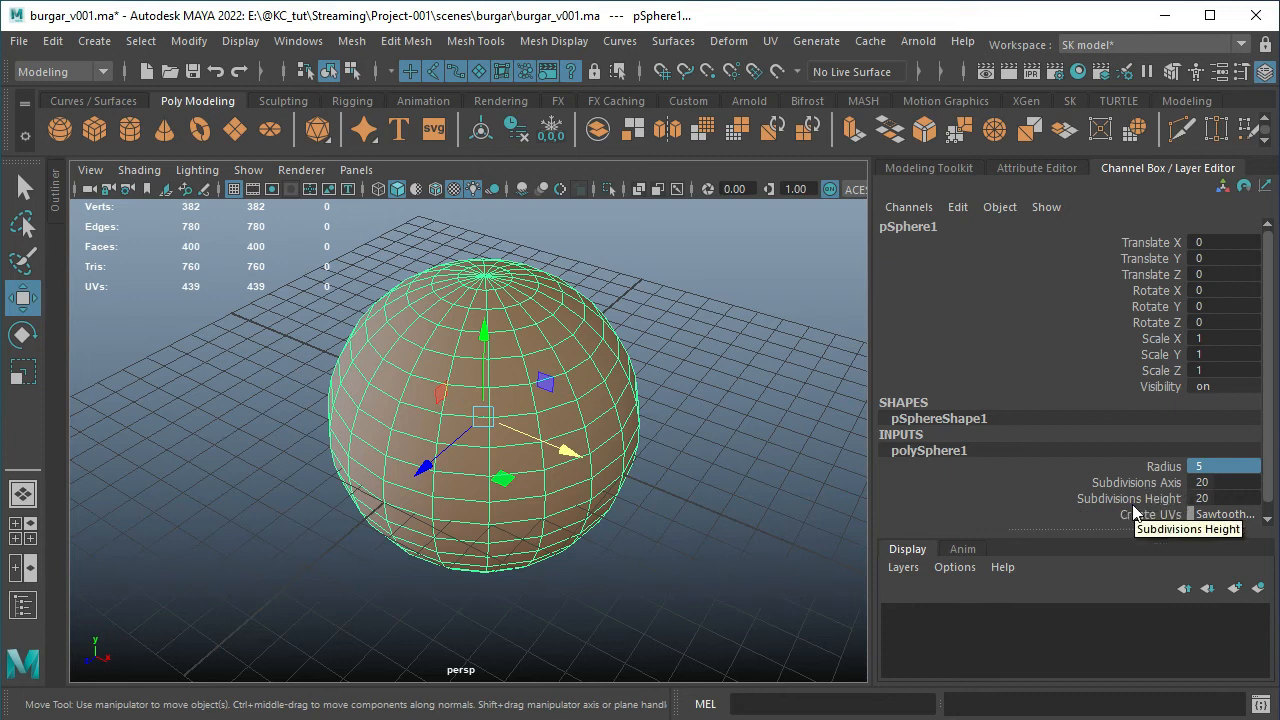
Set the sphere's Subdivisions Axis and Subdivisions Height both to 16
{"action": "double_click", "coordinate": [1216, 484]}
{"action": "type", "text": "16"}
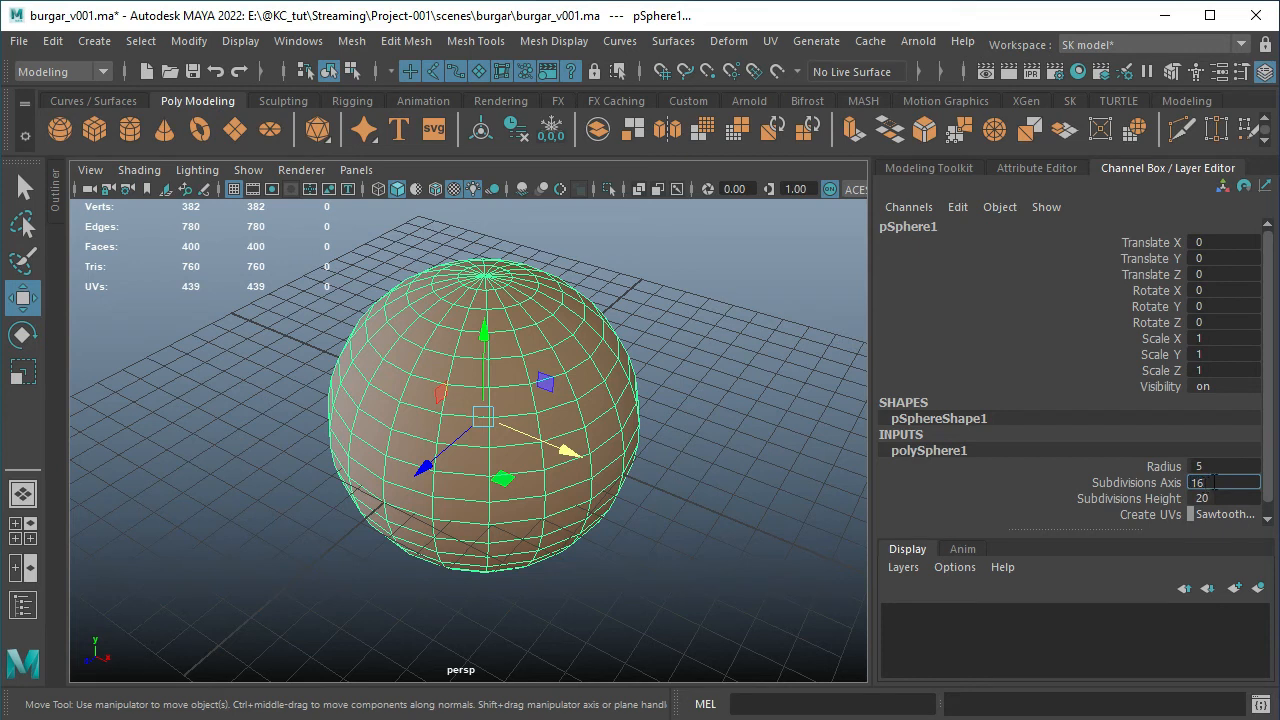
{"action": "key", "text": "Tab"}
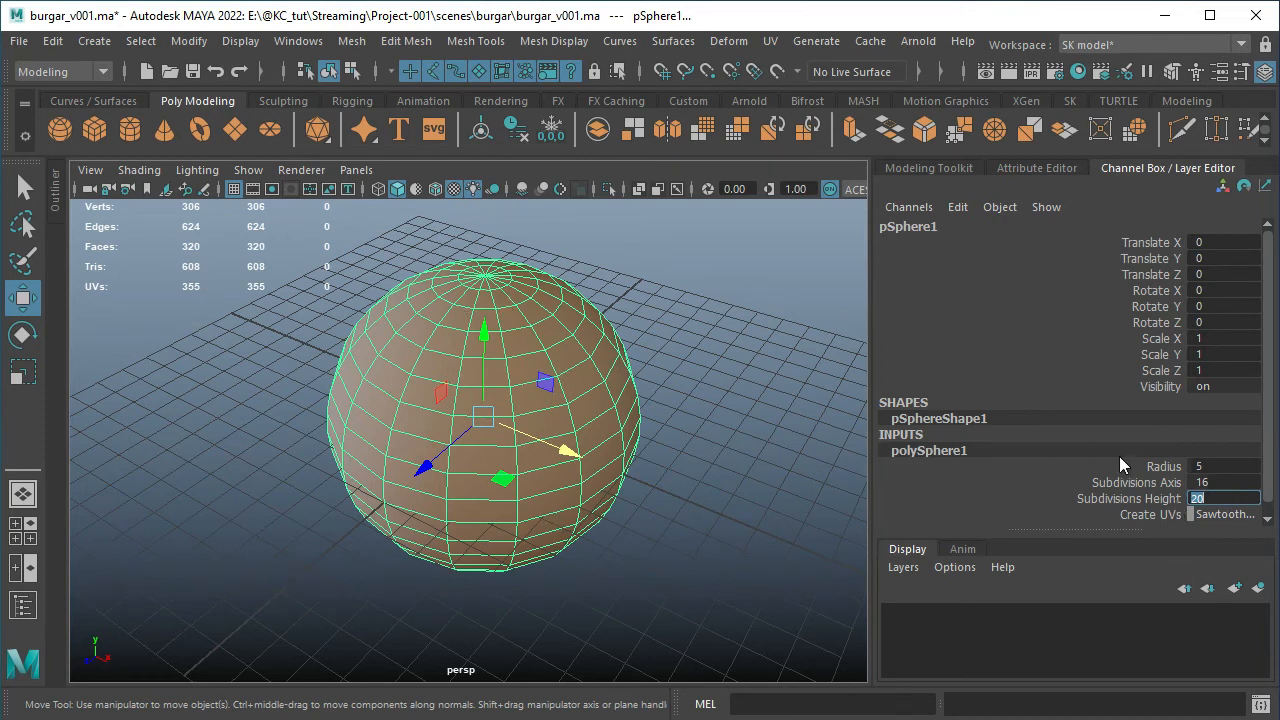
{"action": "type", "text": "16"}
{"action": "key", "text": "Return"}
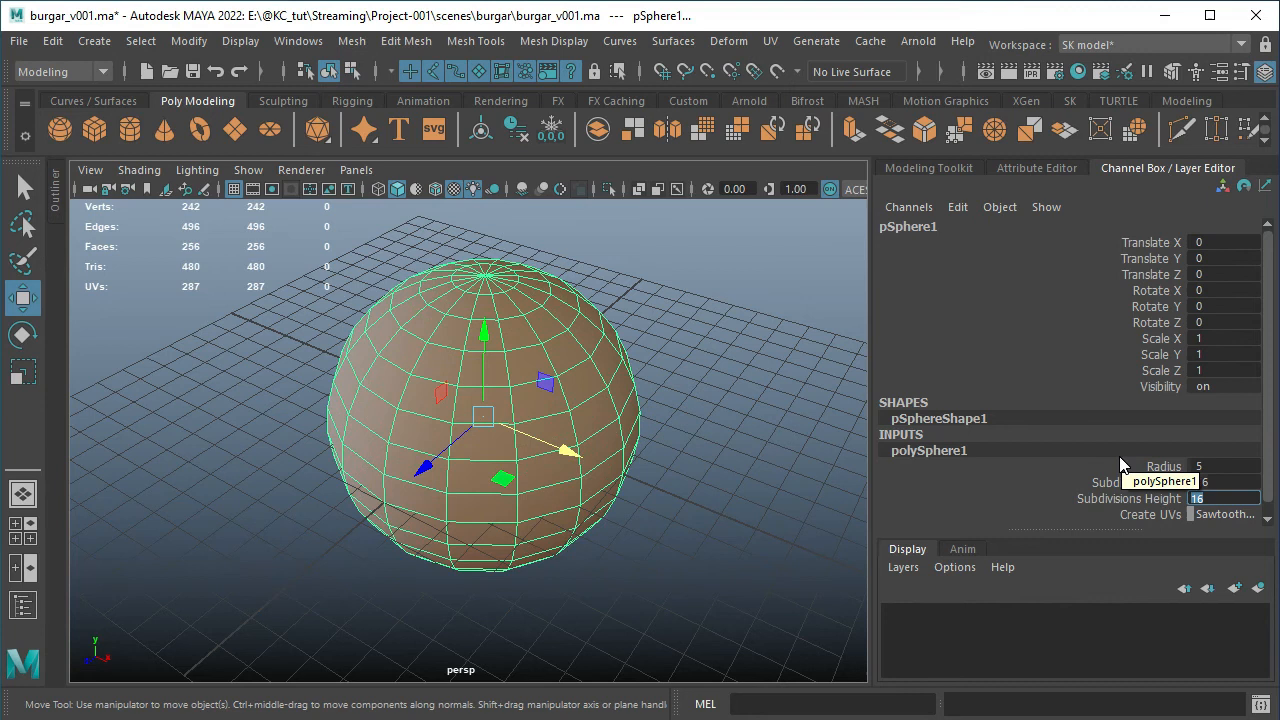
{"action": "left_click", "coordinate": [590, 598]}
{"action": "left_click_drag", "start_coordinate": [590, 598], "coordinate": [627, 541], "text": "alt"}
{"action": "scroll", "coordinate": [600, 525], "scroll_direction": "down", "scroll_amount": 3}
Delete the sphere and review the Polygon Primitives available for creation
{"action": "left_click", "coordinate": [484, 470]}
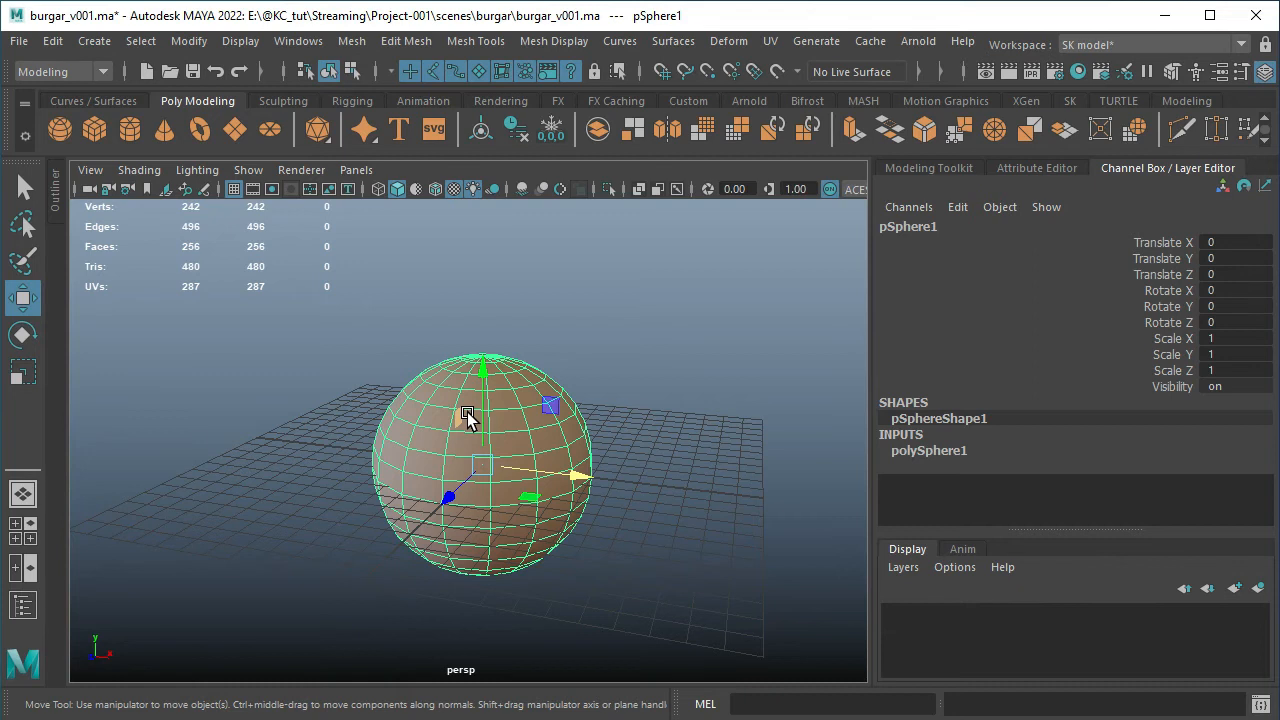
{"action": "key", "text": "Delete"}
{"action": "left_click", "coordinate": [91, 42]}
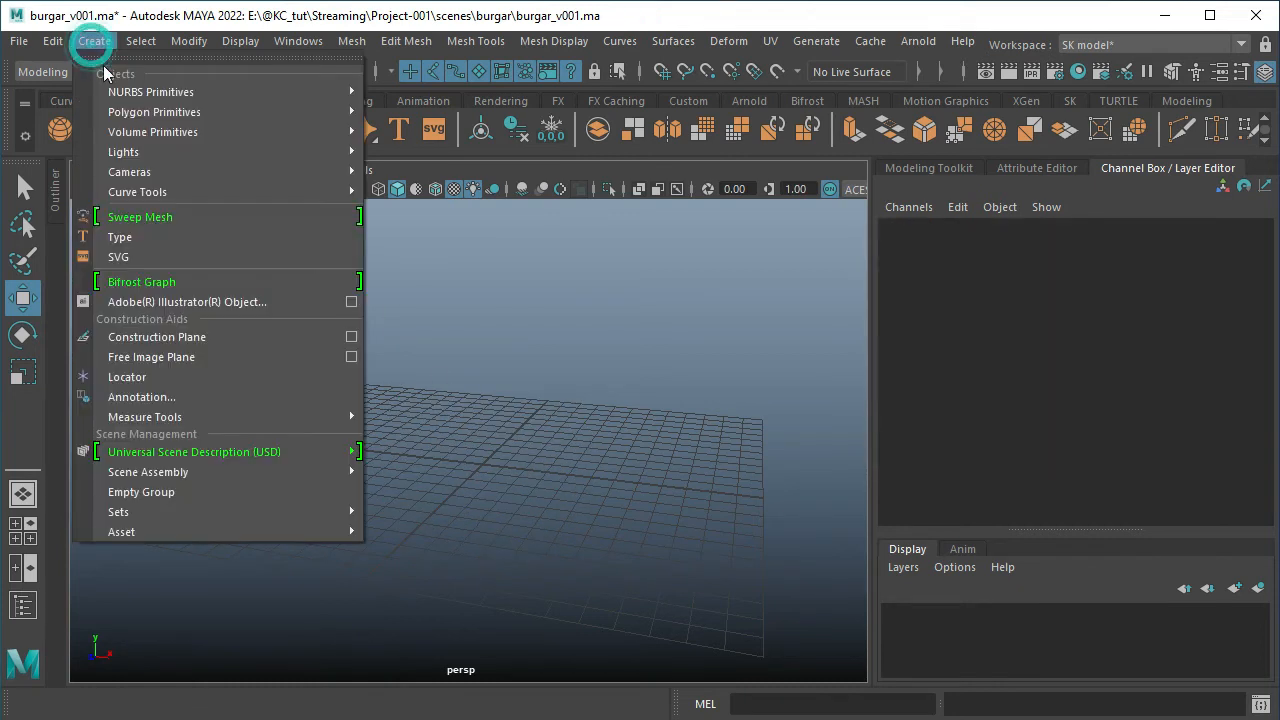
{"action": "mouse_move", "coordinate": [247, 110]}
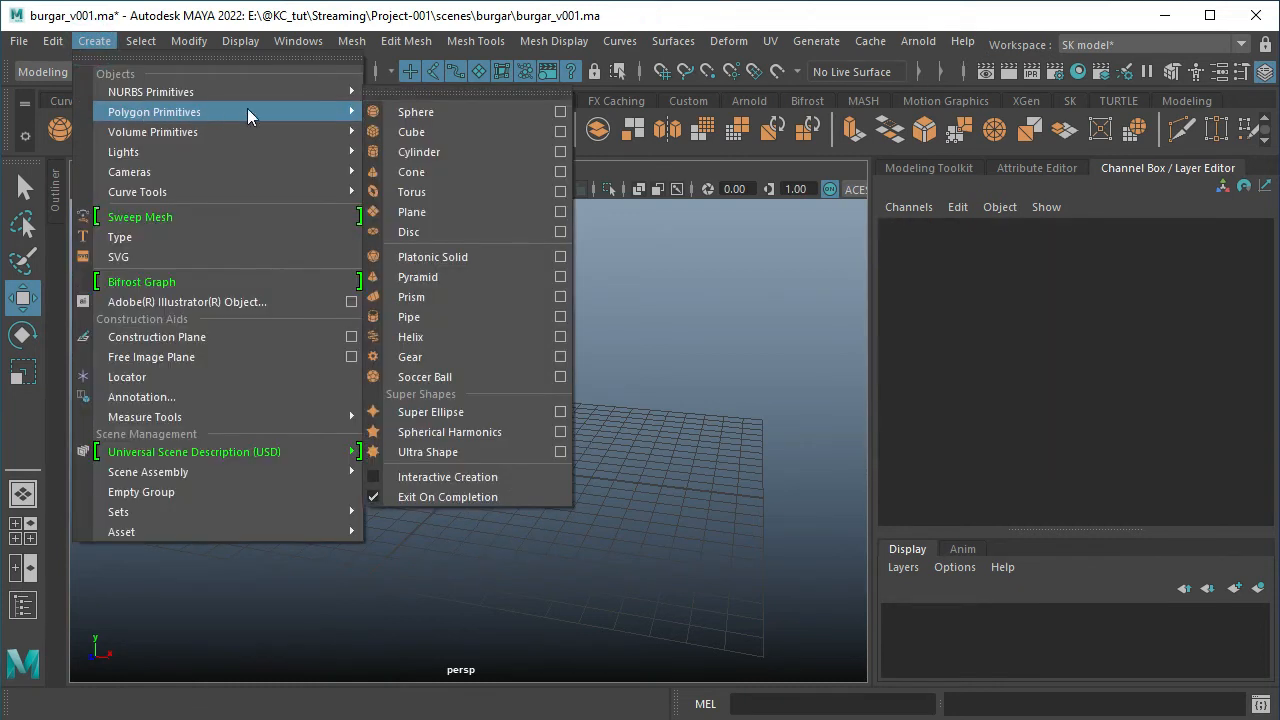
{"action": "left_click", "coordinate": [722, 295]}
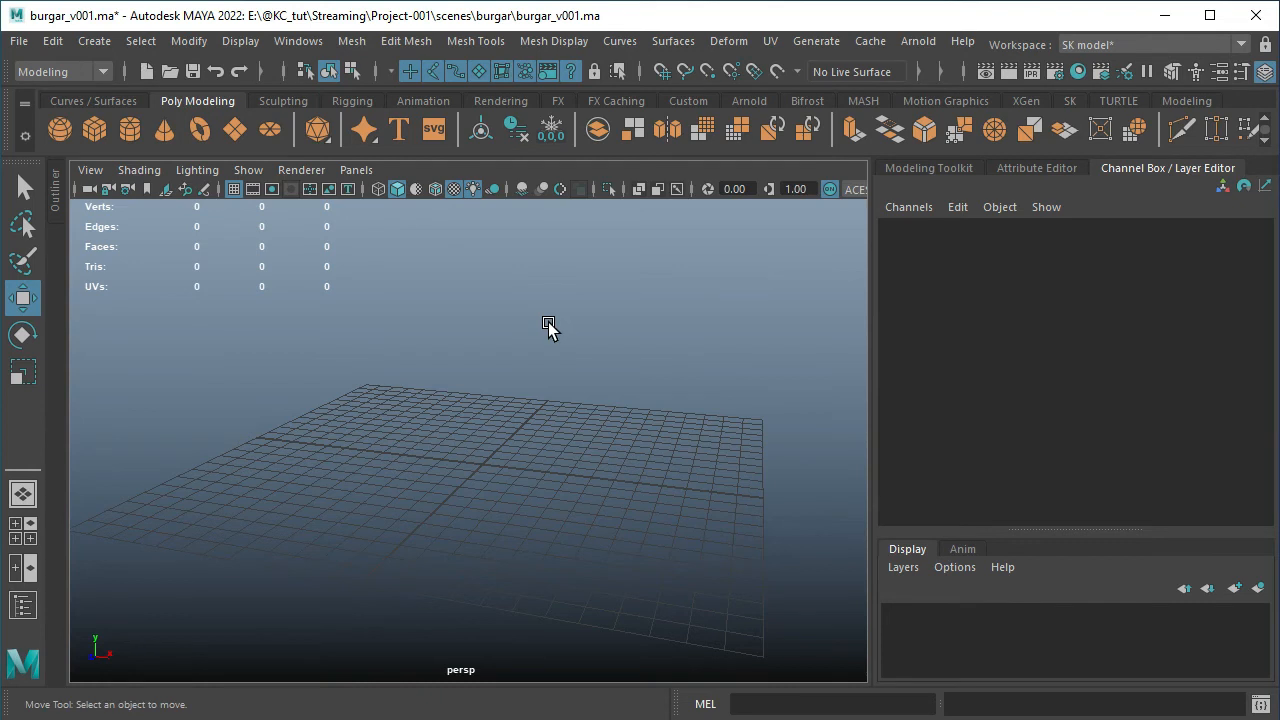
Unhide the burger model by toggling the visibility of burgar01_grp from the Outliner
{"action": "left_click", "coordinate": [54, 196]}
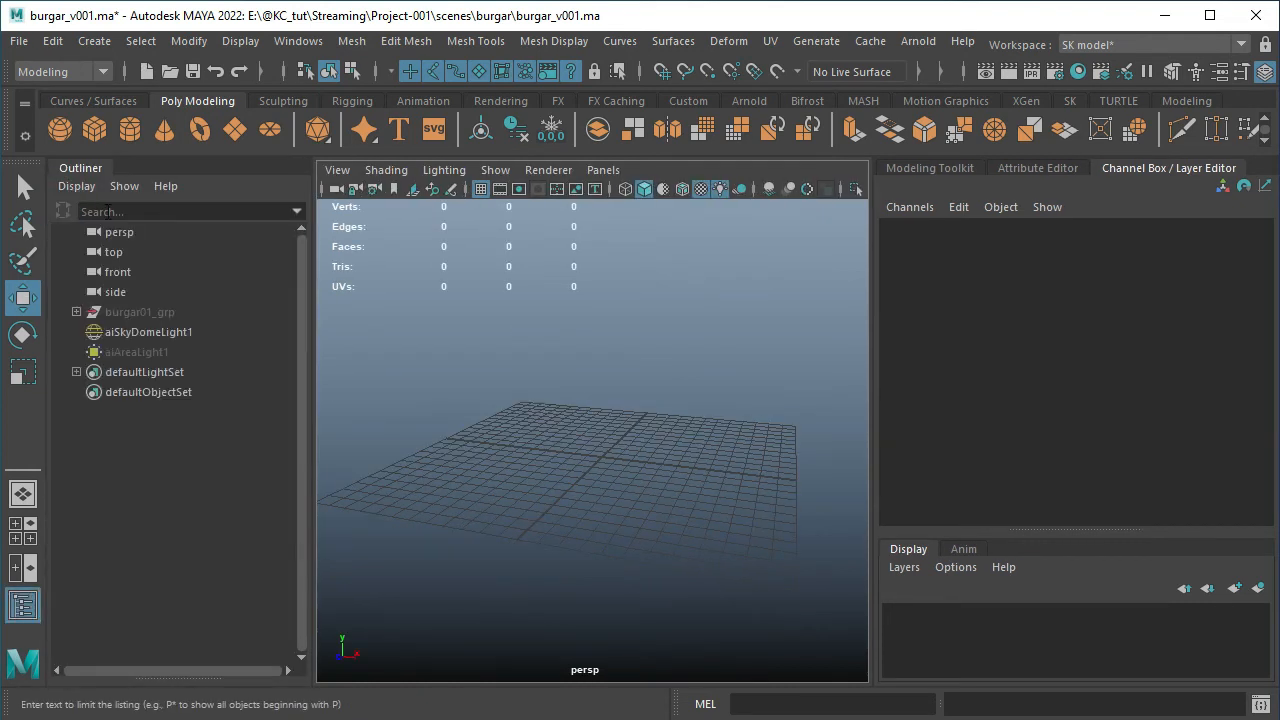
{"action": "left_click", "coordinate": [142, 313]}
{"action": "key", "text": "h"}
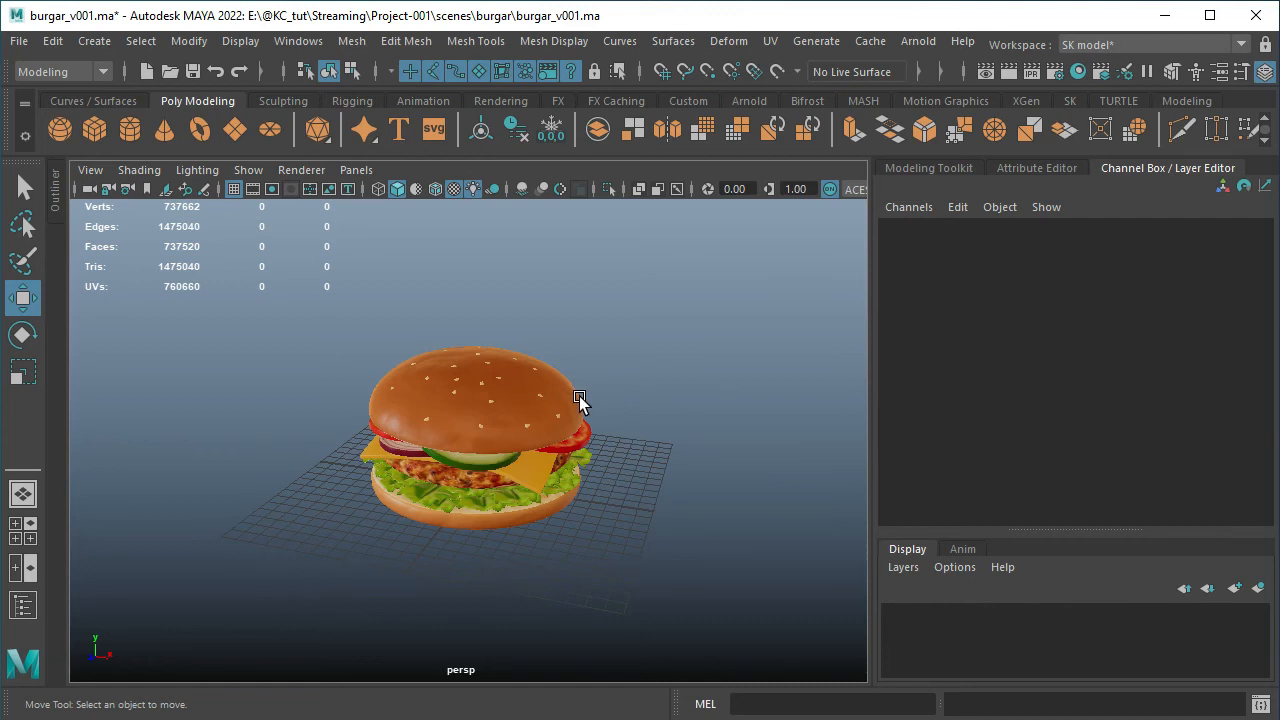
Examine the hotbox menu sets over the viewport, including its File commands, and dismiss it
{"action": "key", "text": "space"}
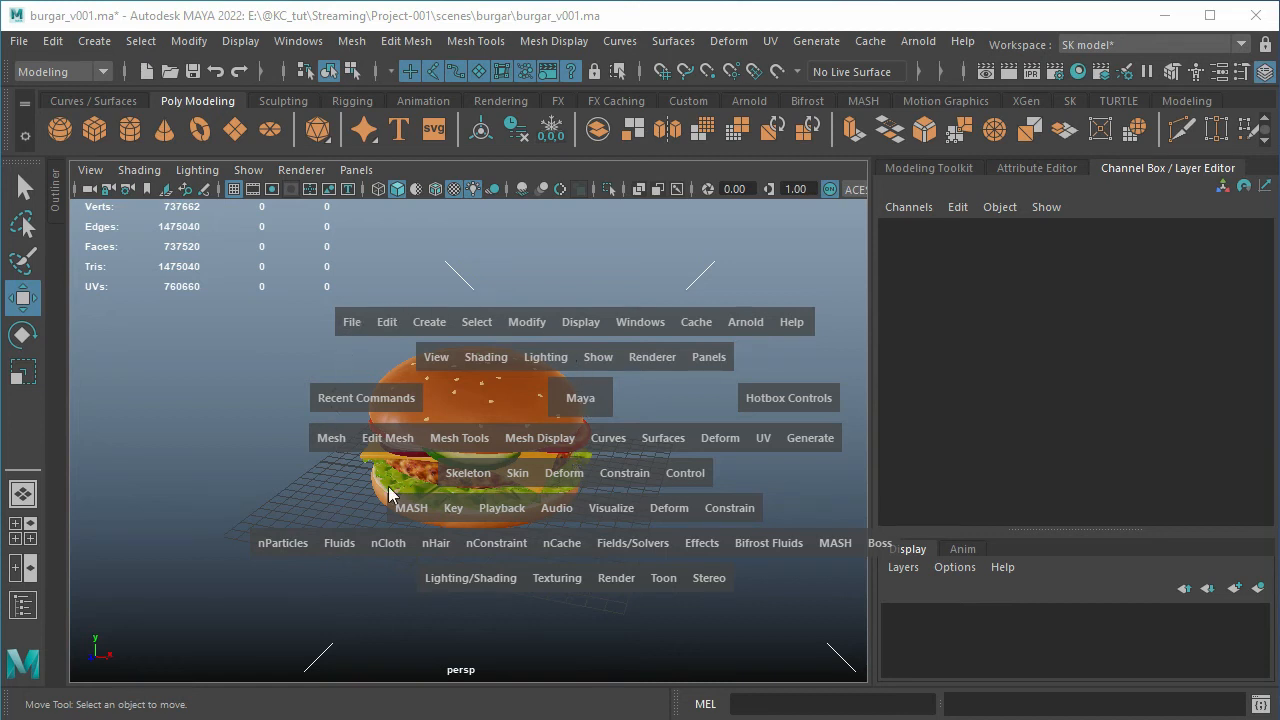
{"action": "key", "text": "space"}
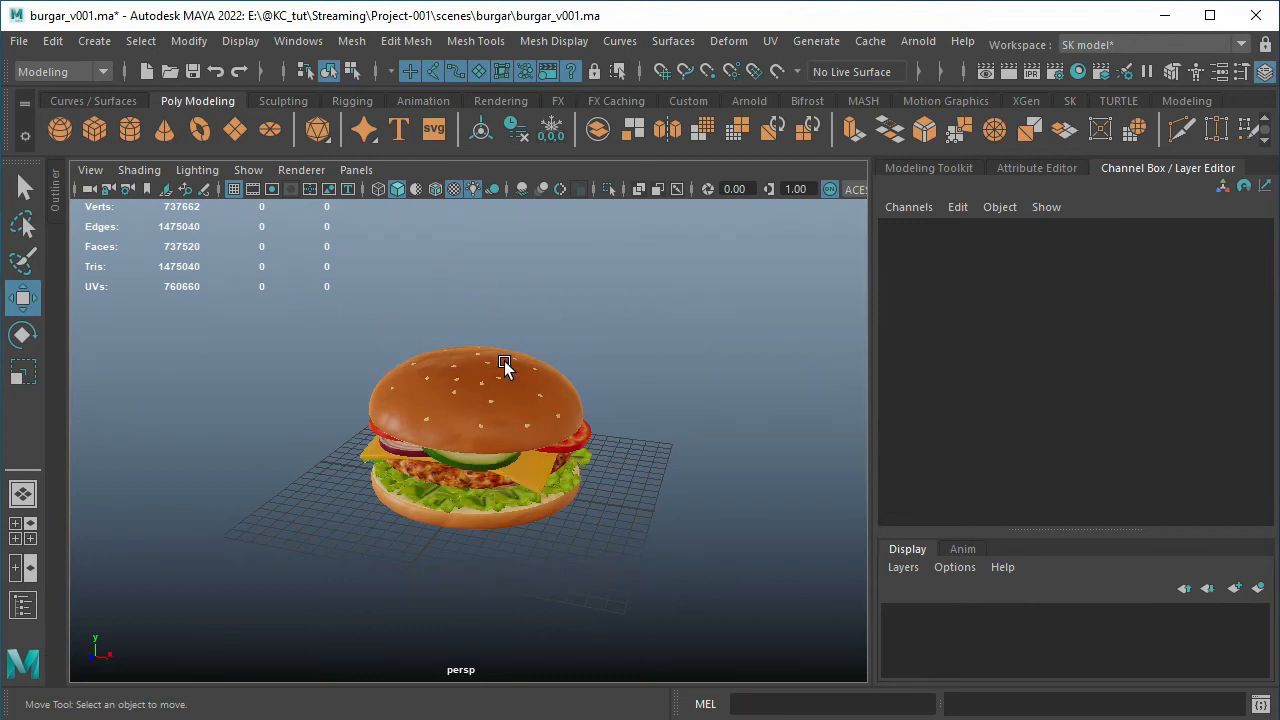
{"action": "key", "text": "space"}
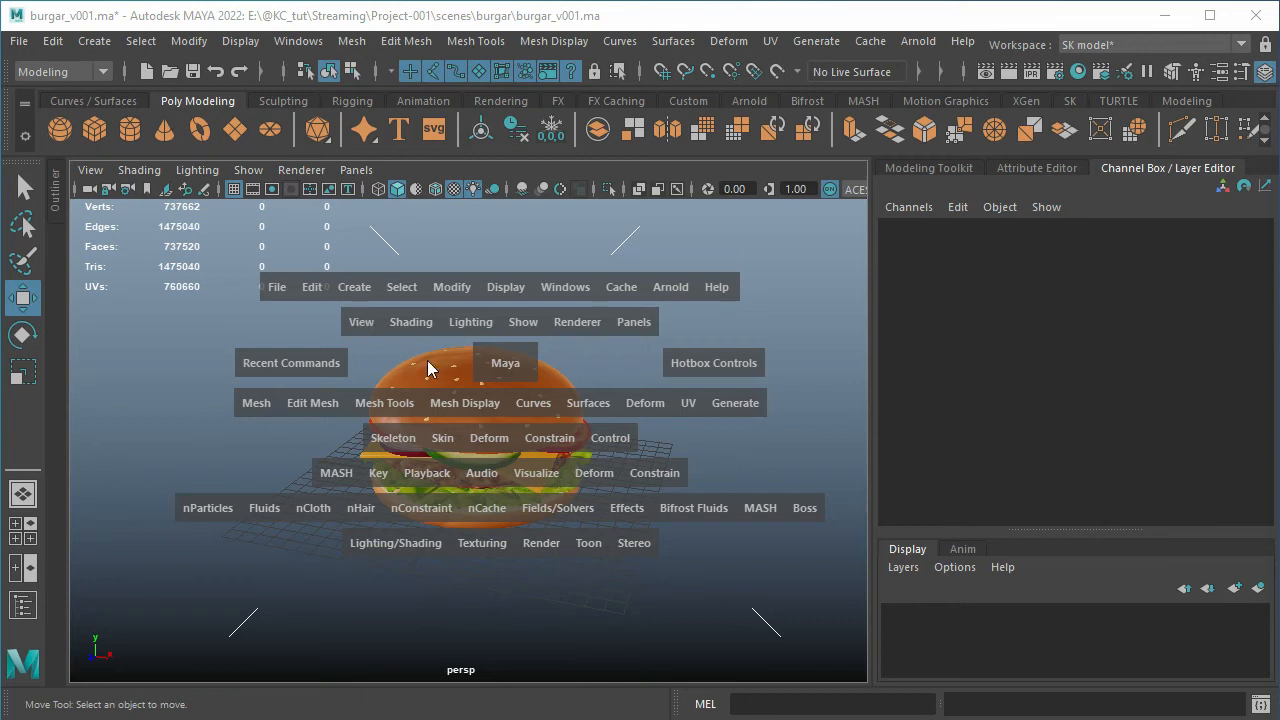
{"action": "left_click", "coordinate": [278, 290]}
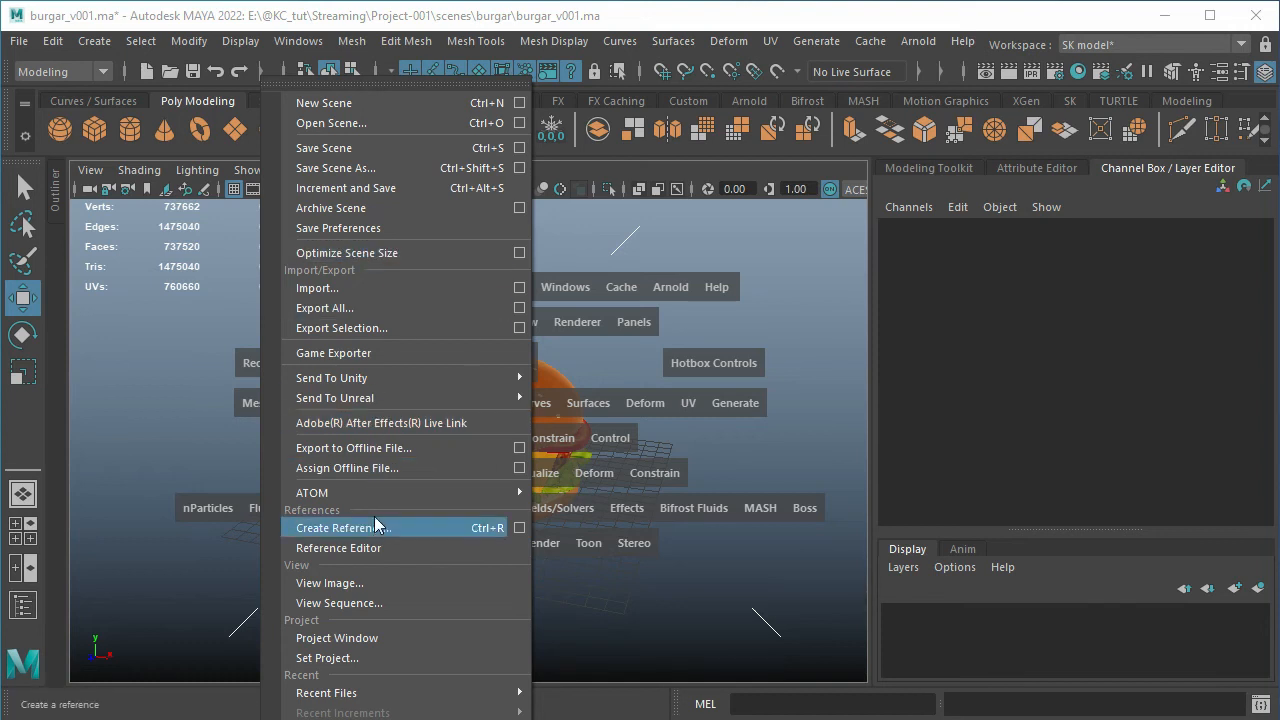
{"action": "key", "text": "space"}
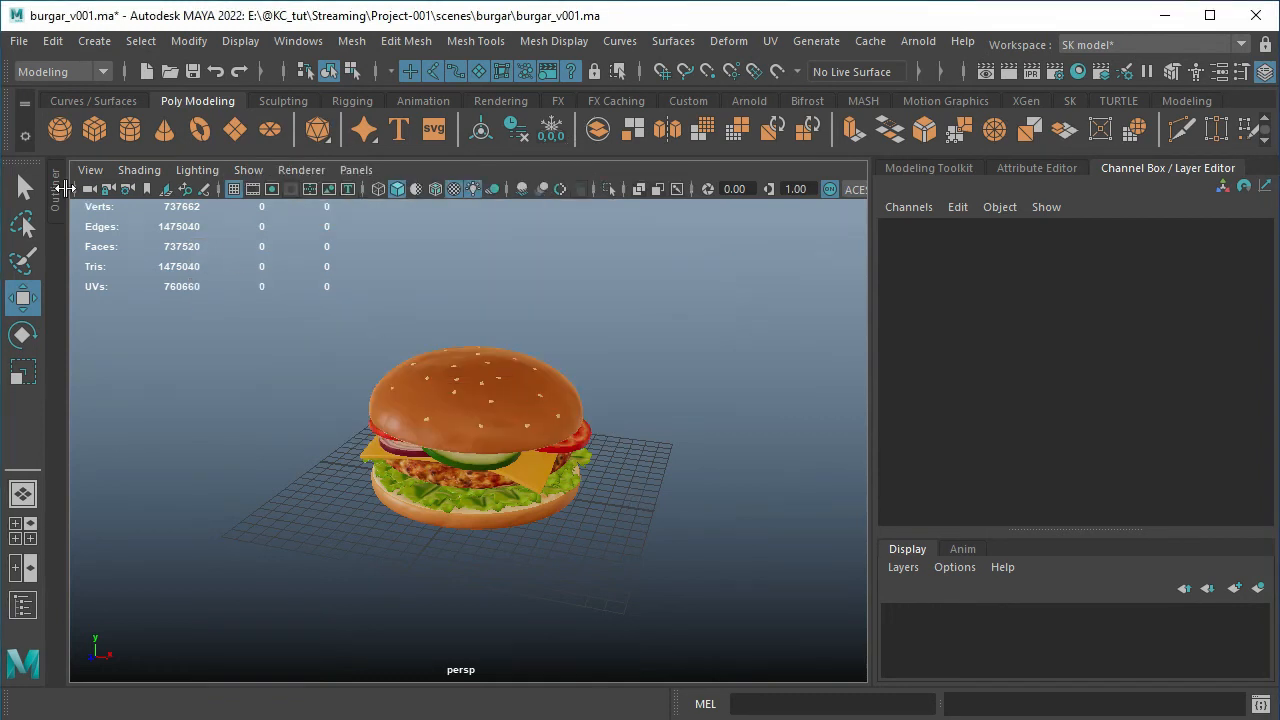
Select burgar01_grp in the Outliner, hide it, and collapse the Outliner
{"action": "left_click", "coordinate": [62, 188]}
{"action": "left_click", "coordinate": [118, 313]}
{"action": "key", "text": "ctrl+h"}
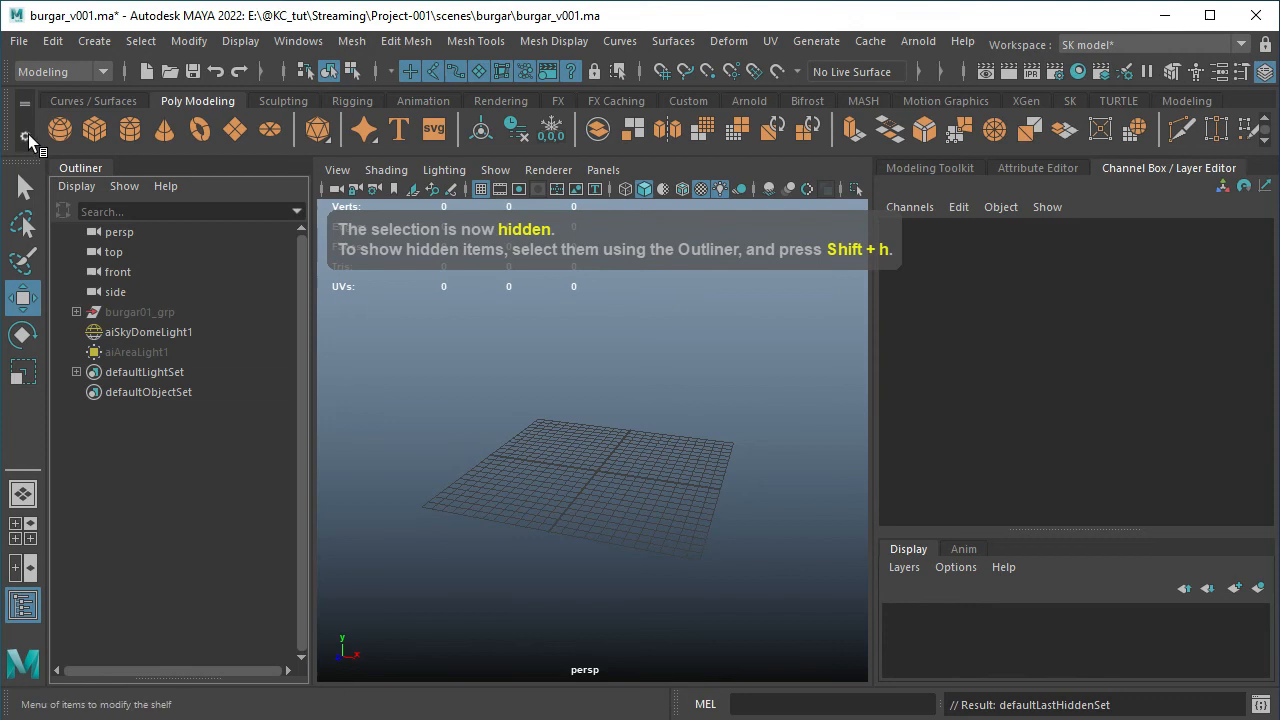
{"action": "left_click", "coordinate": [64, 166]}
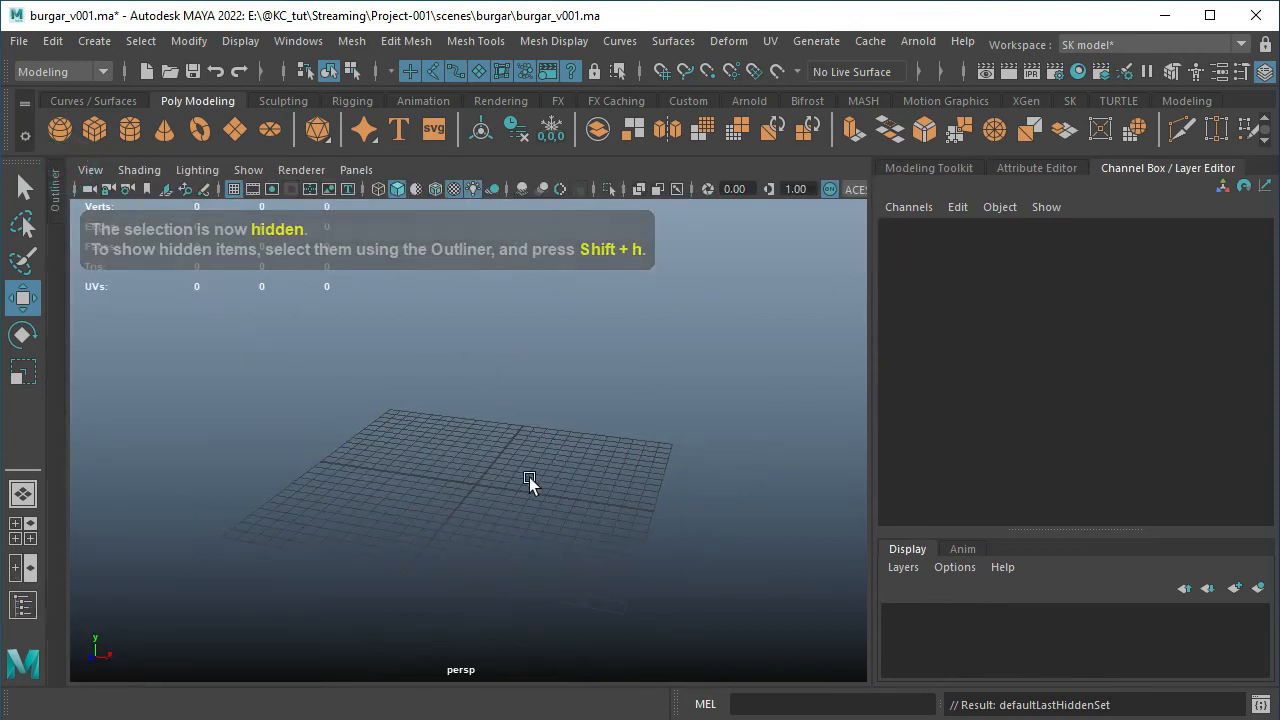
Create a polygon cube from the viewport's primitive marking menu
{"action": "left_click", "coordinate": [480, 312]}
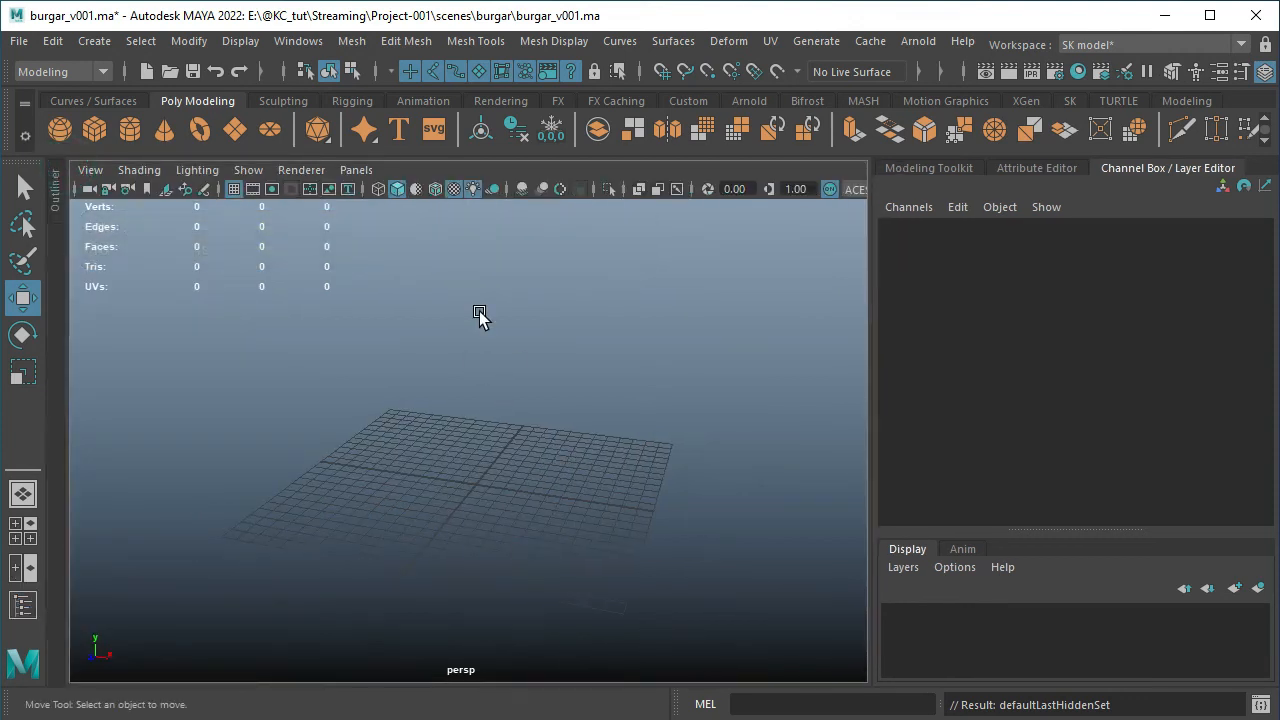
{"action": "right_click", "coordinate": [479, 312], "text": "shift"}
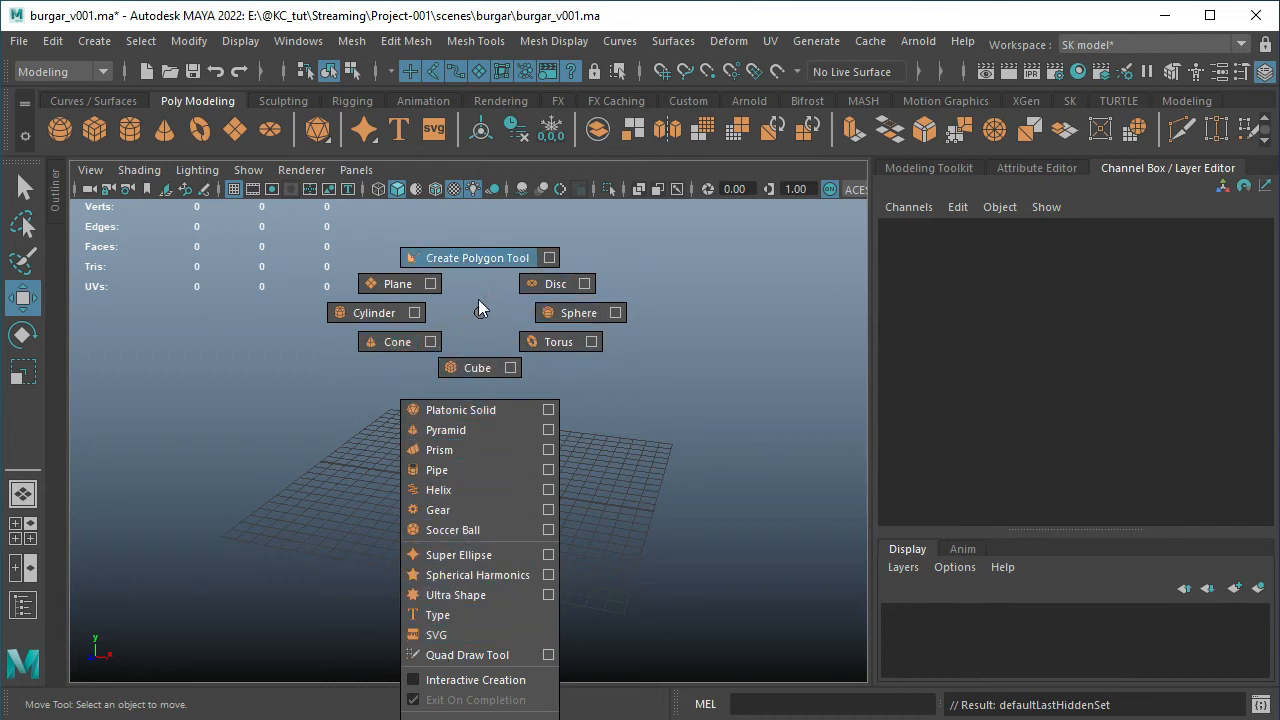
{"action": "left_click", "coordinate": [458, 373]}
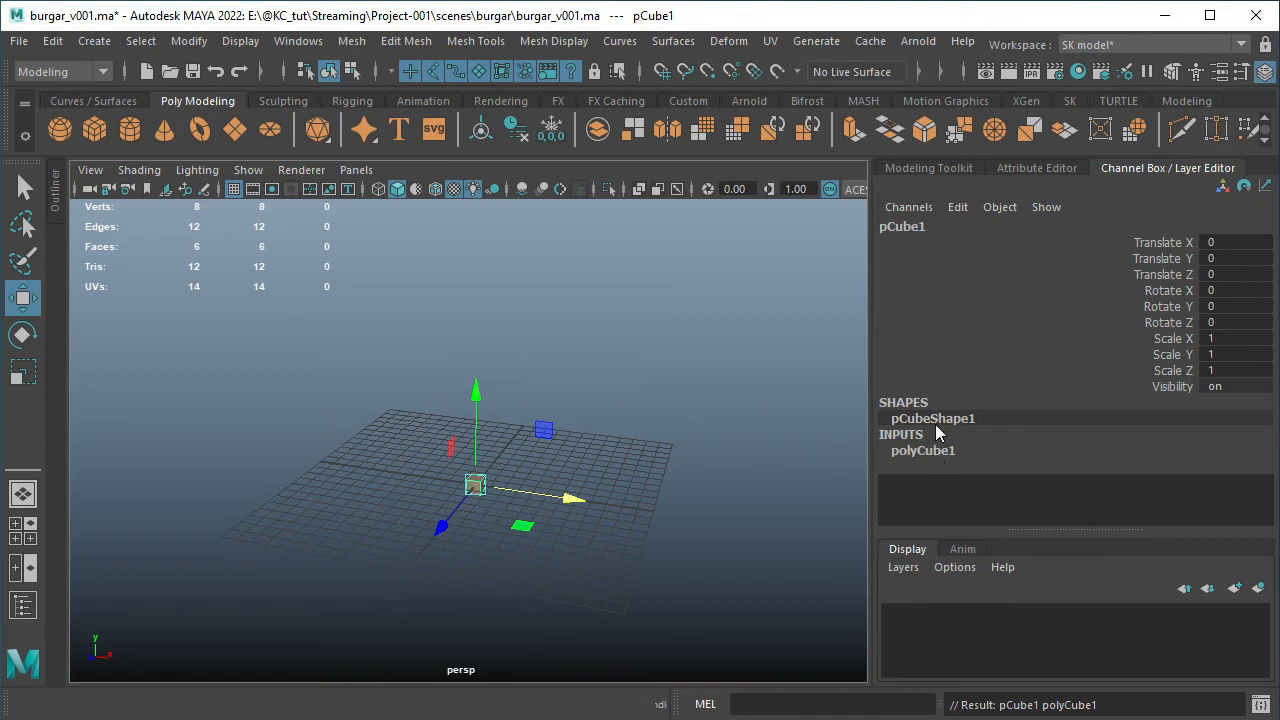
Set the cube's Width, Height and Depth to 10 together in its polyCube1 inputs
{"action": "left_click", "coordinate": [946, 450]}
{"action": "scroll", "coordinate": [1224, 488], "scroll_direction": "down", "scroll_amount": 1}
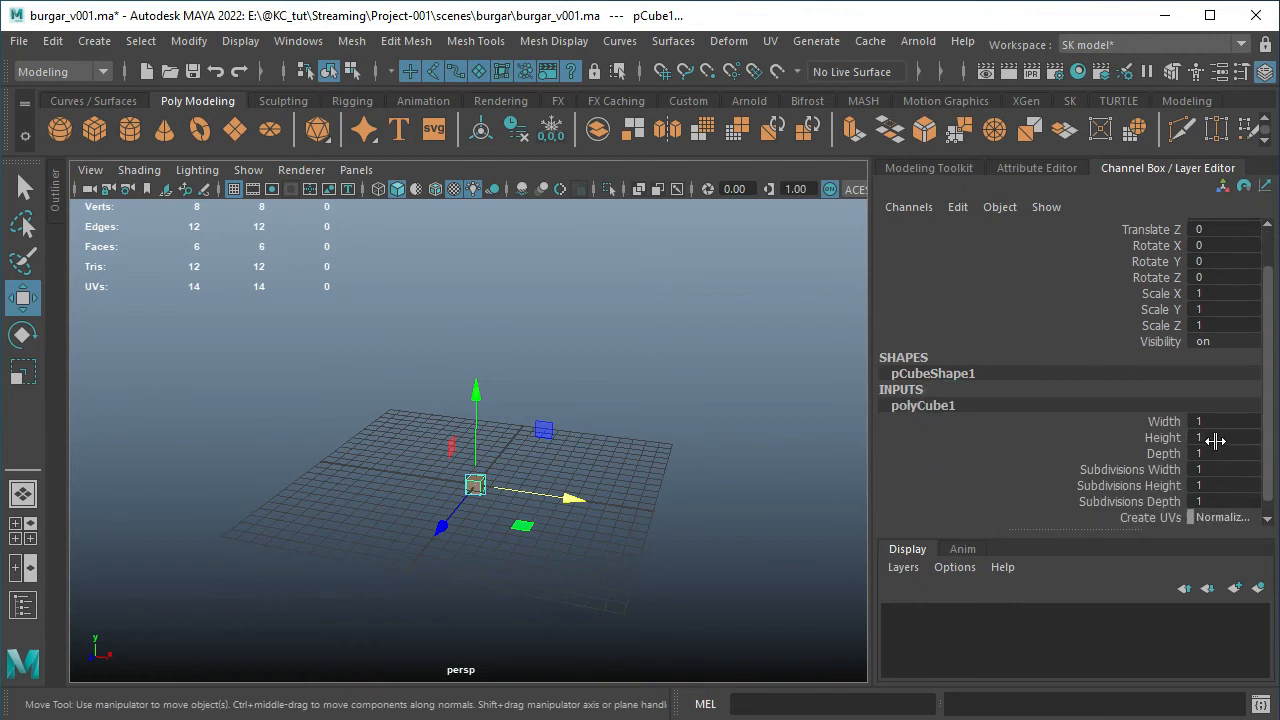
{"action": "left_click_drag", "start_coordinate": [1197, 421], "coordinate": [1205, 452]}
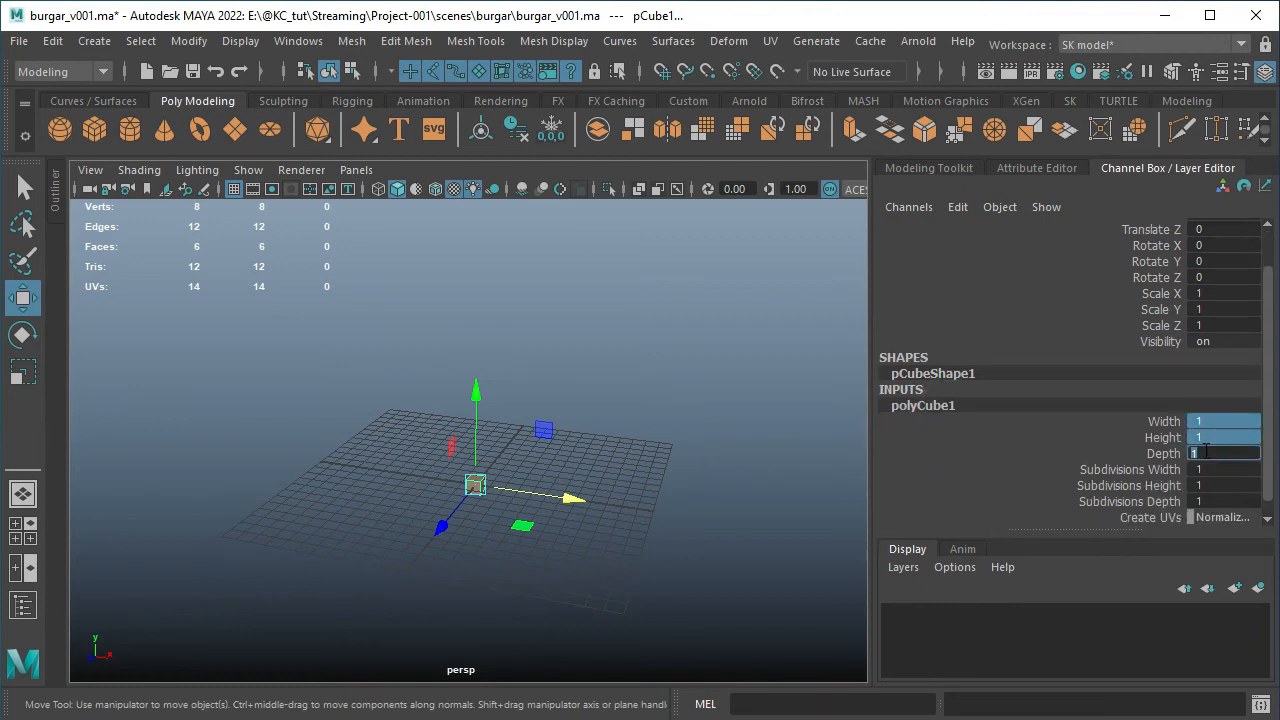
{"action": "type", "text": "10"}
{"action": "key", "text": "Return"}
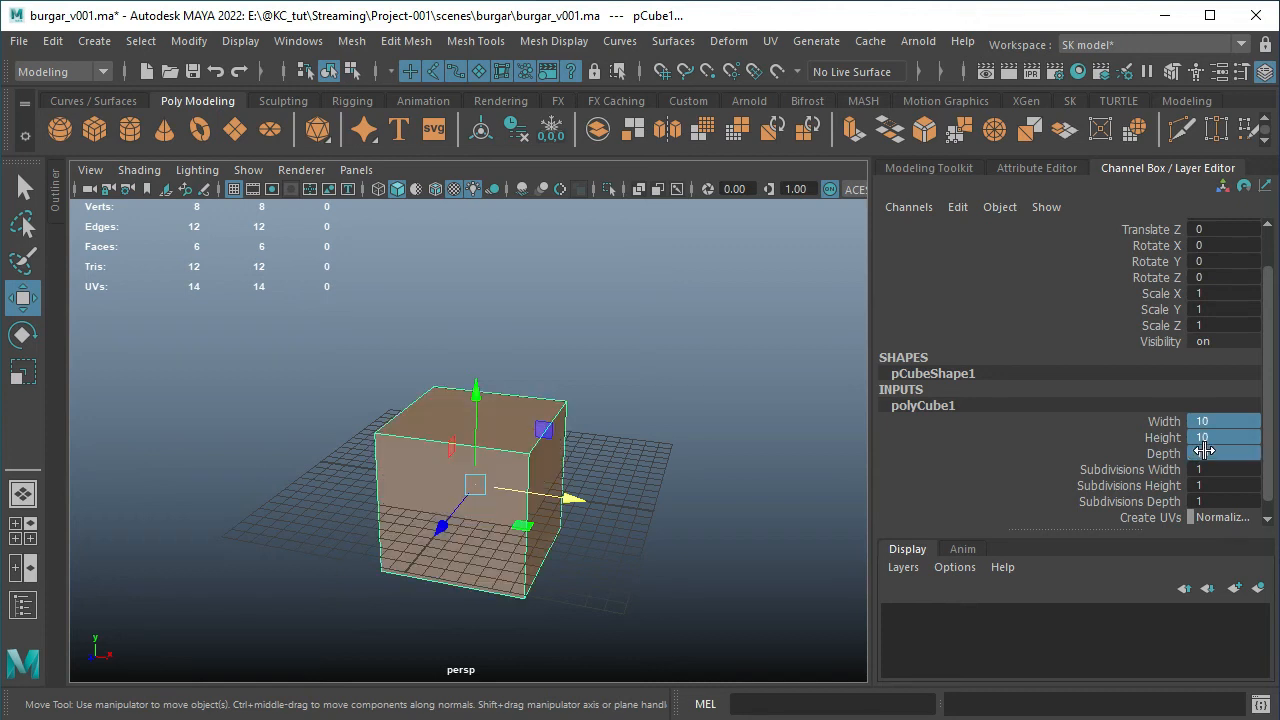
{"action": "left_click", "coordinate": [604, 392]}
{"action": "left_click", "coordinate": [515, 464]}
{"action": "left_click_drag", "start_coordinate": [624, 488], "coordinate": [607, 462], "text": "alt"}
{"action": "left_click_drag", "start_coordinate": [510, 342], "coordinate": [540, 378], "text": "alt"}
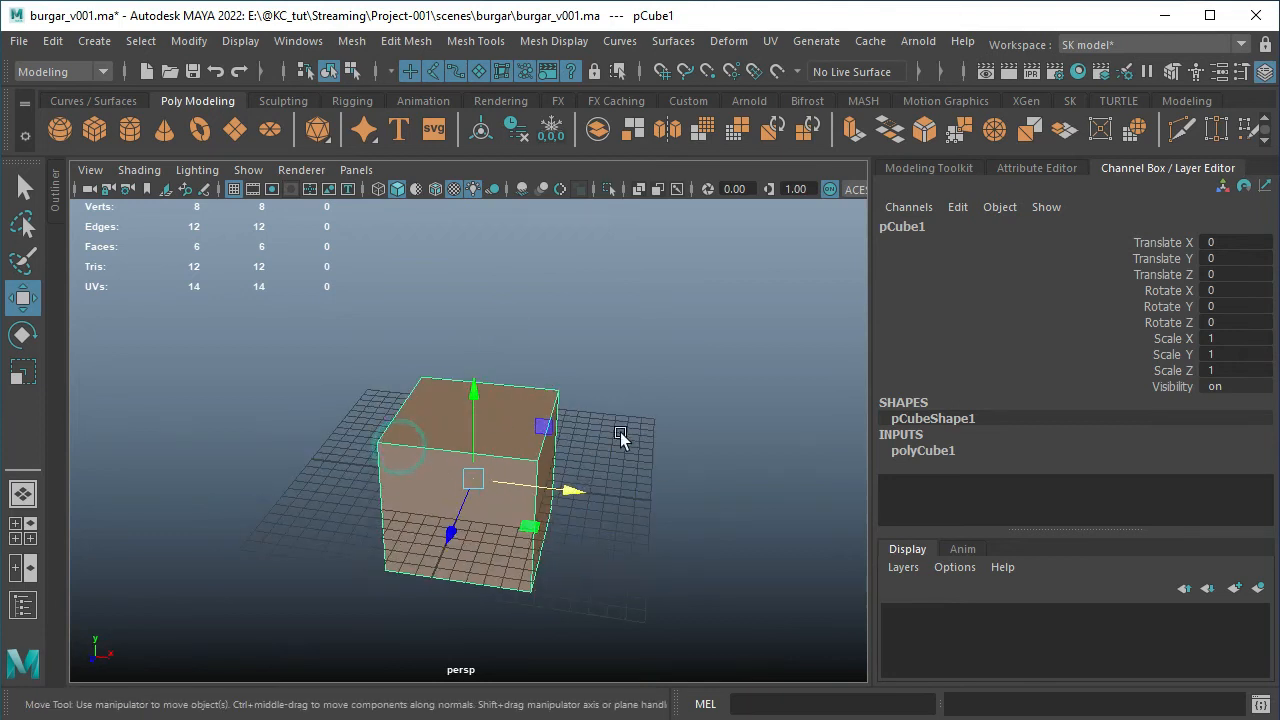
Set the cube's Depth to 20 in its polyCube1 inputs, and delete the cube
{"action": "left_click", "coordinate": [923, 450]}
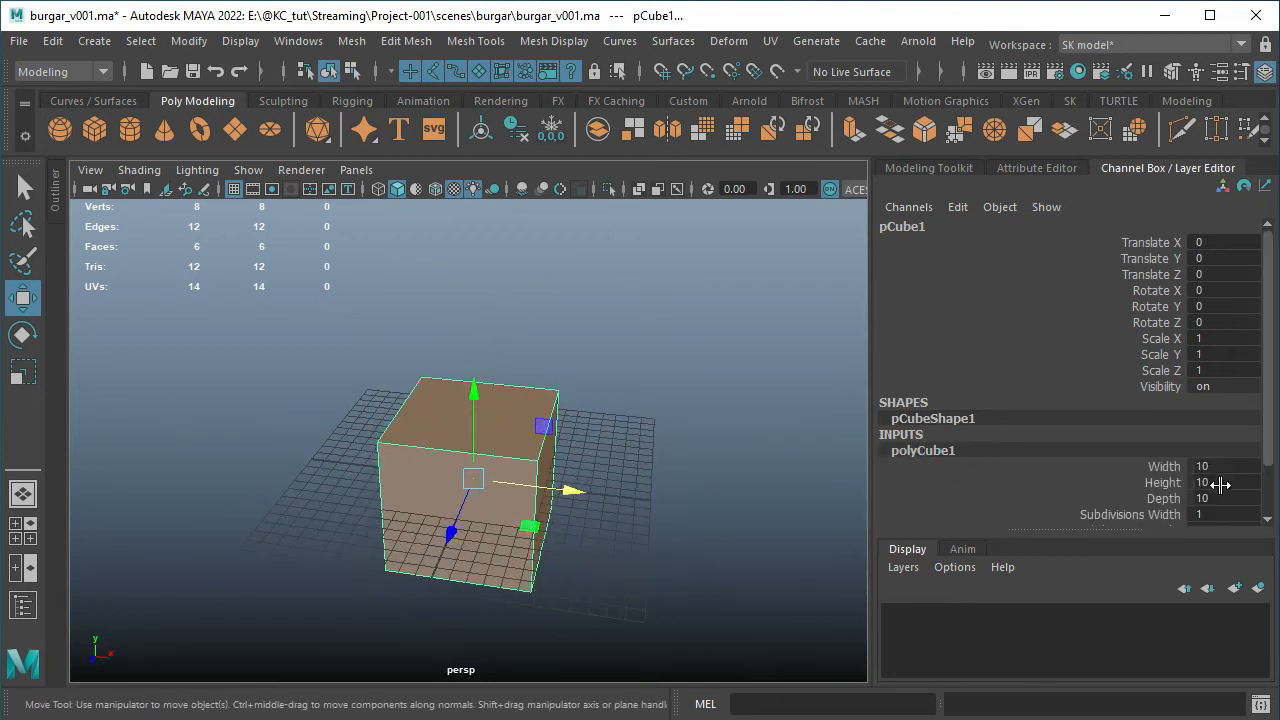
{"action": "double_click", "coordinate": [1219, 497]}
{"action": "type", "text": "20"}
{"action": "key", "text": "Return"}
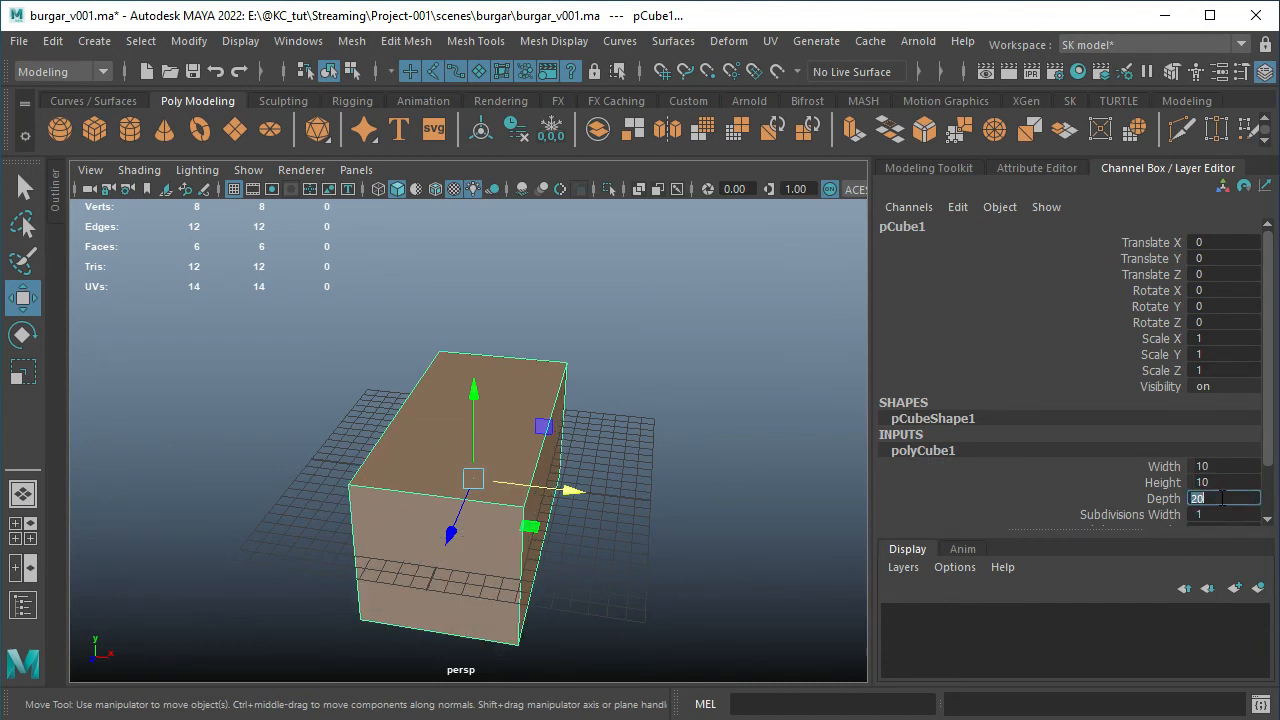
{"action": "left_click", "coordinate": [639, 391]}
{"action": "left_click_drag", "start_coordinate": [626, 460], "coordinate": [294, 488], "text": "alt"}
{"action": "left_click", "coordinate": [516, 458]}
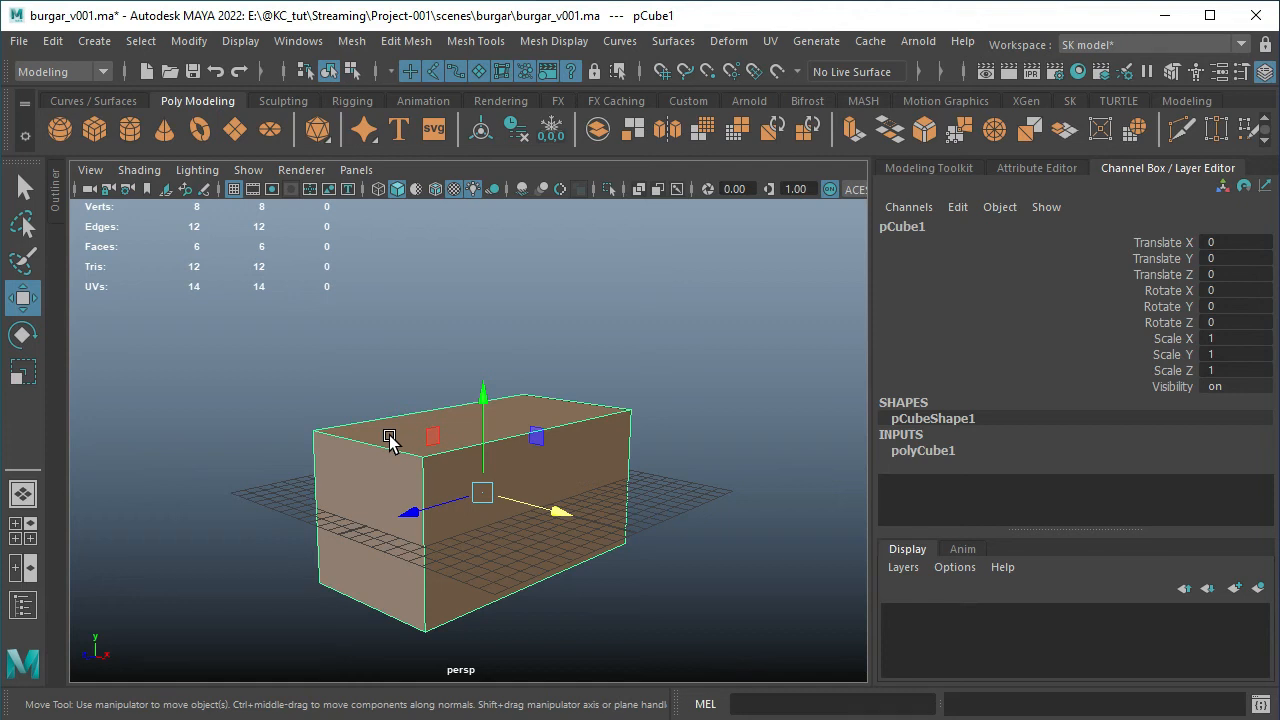
{"action": "key", "text": "Delete"}
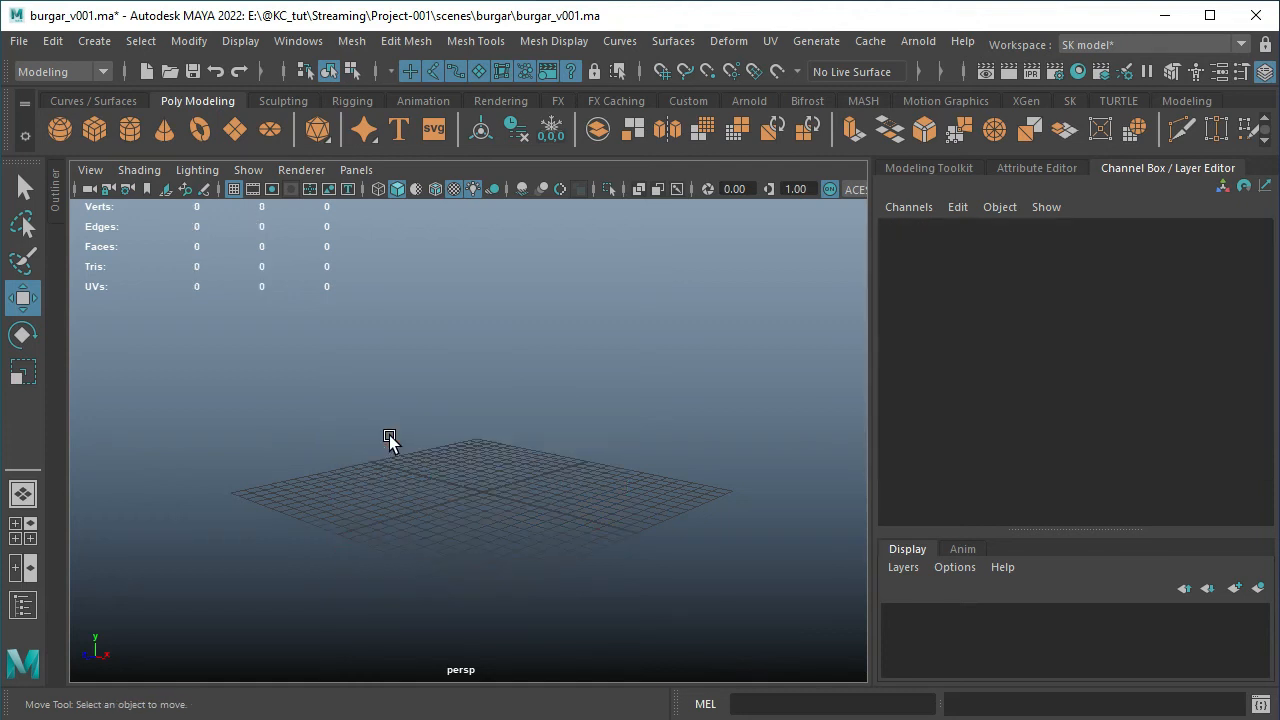
Create a polygon helix at the grid's origin and frame it closely in the perspective view
{"action": "right_click", "coordinate": [517, 310], "text": "shift"}
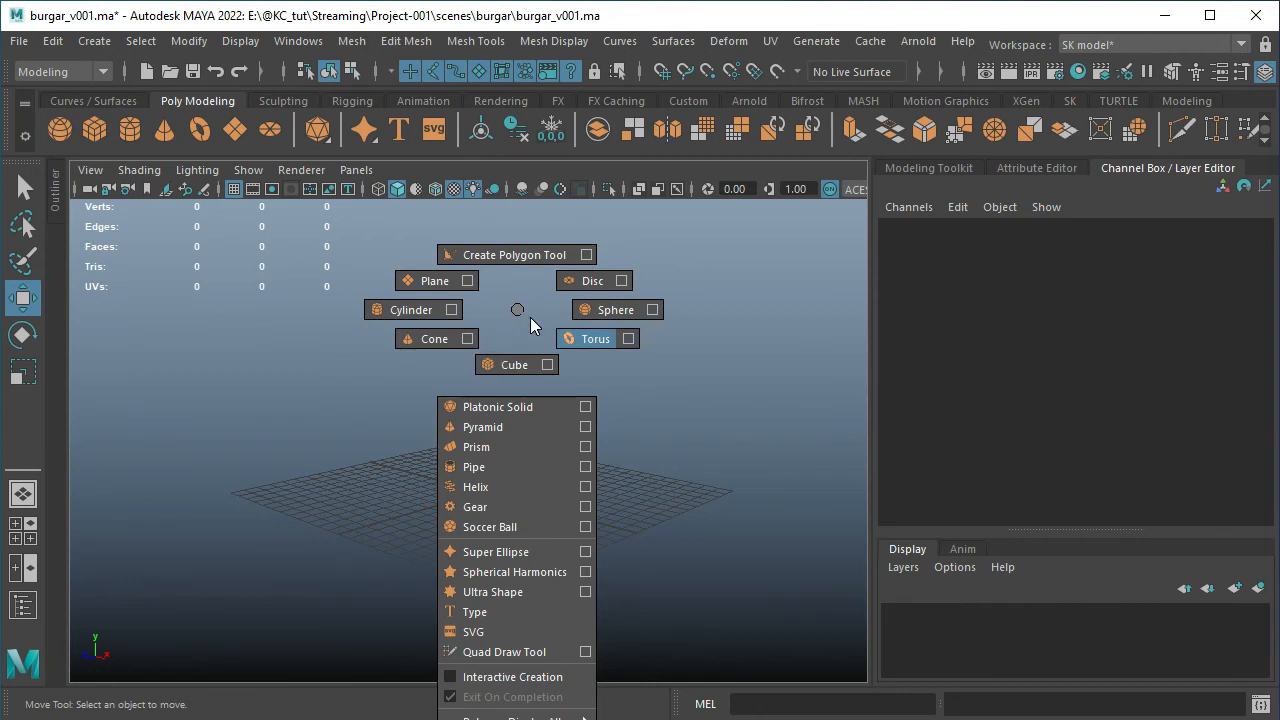
{"action": "left_click", "coordinate": [476, 487]}
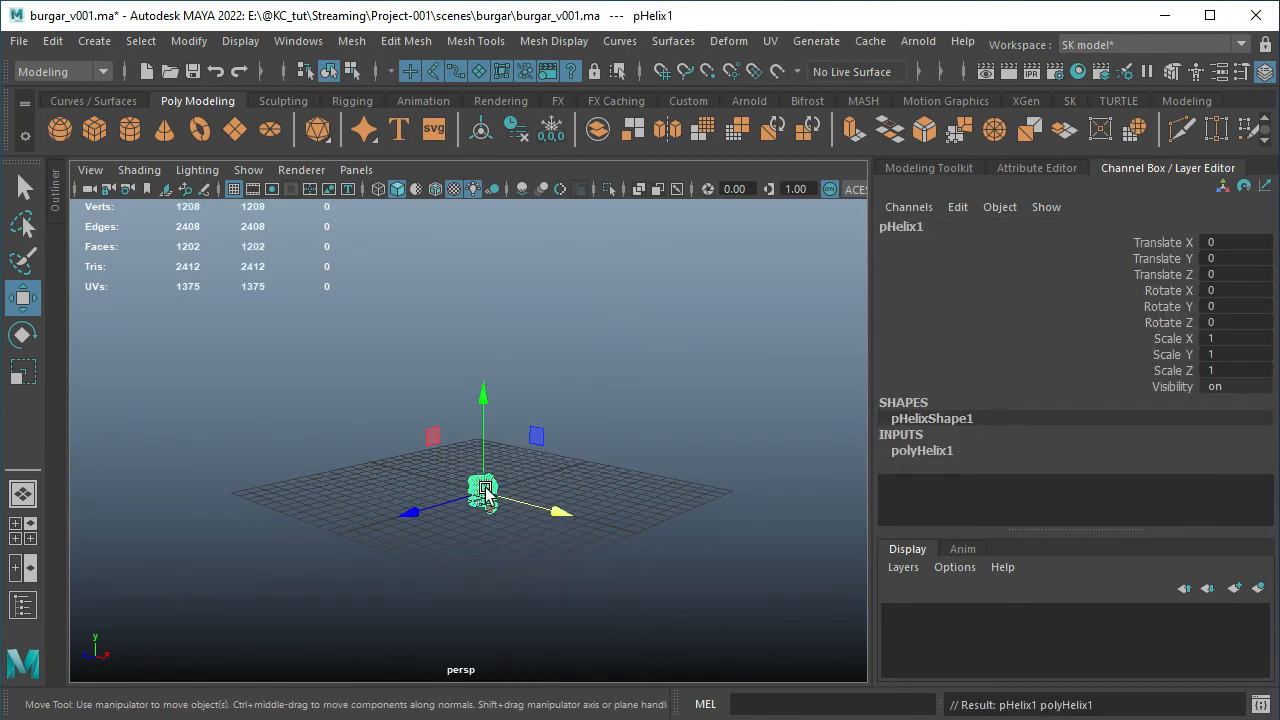
{"action": "scroll", "coordinate": [588, 402], "scroll_direction": "up", "scroll_amount": 2}
{"action": "left_click_drag", "start_coordinate": [430, 402], "coordinate": [572, 400], "text": "alt"}
Raise the helix's Coils to 5.9 in its polyHelix1 inputs by interactive value sliding
{"action": "left_click", "coordinate": [922, 451]}
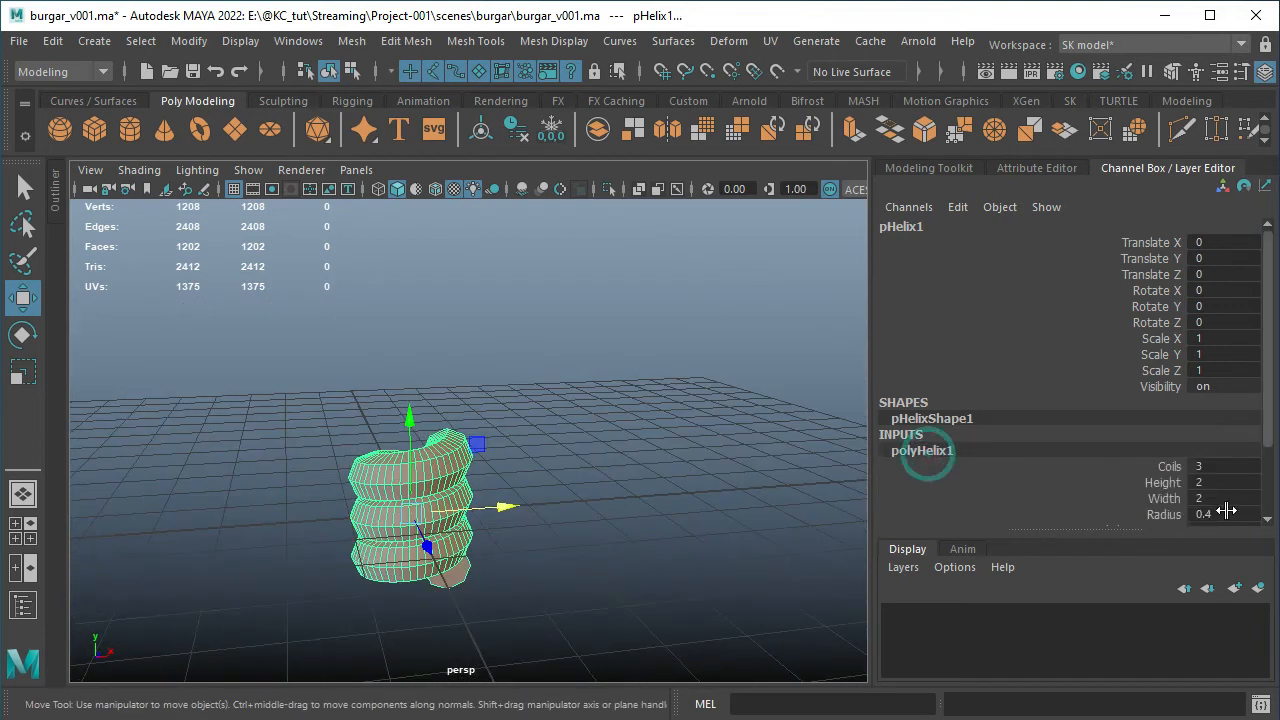
{"action": "left_click", "coordinate": [1168, 466]}
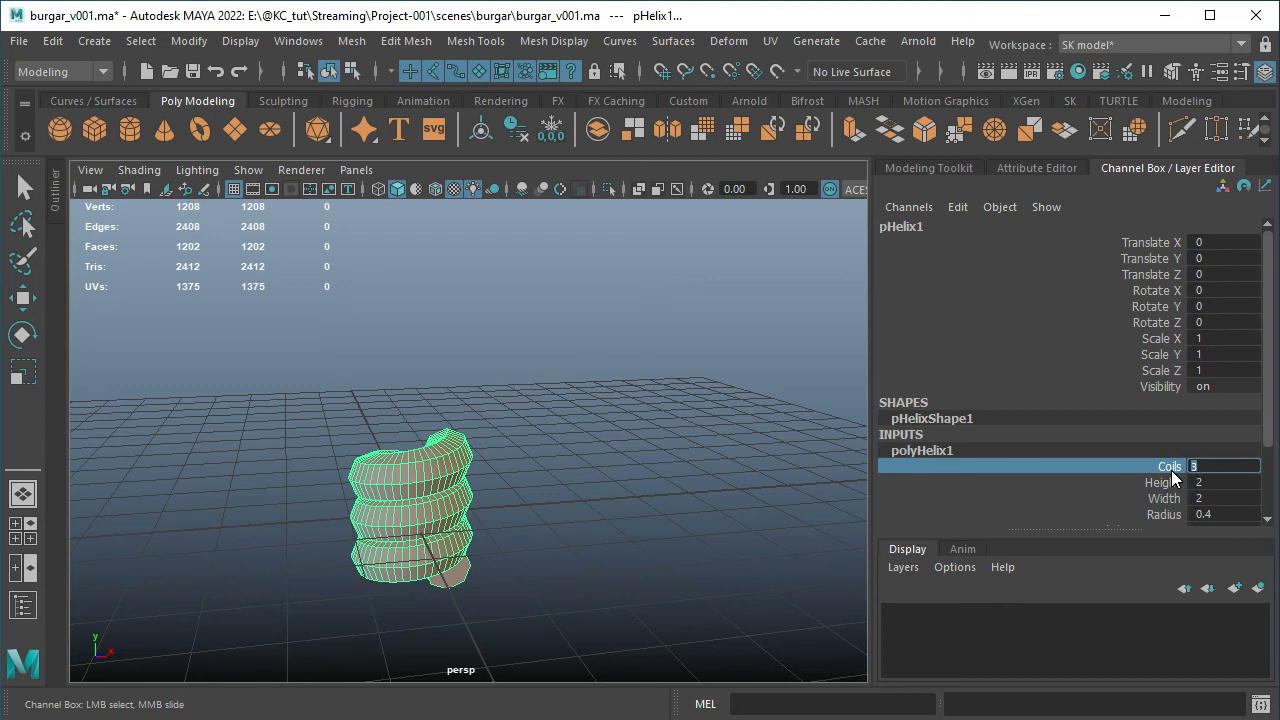
{"action": "left_click", "coordinate": [1200, 466]}
{"action": "left_click", "coordinate": [1168, 466]}
{"action": "middle_click_drag", "start_coordinate": [628, 410], "coordinate": [660, 398]}
Stretch the helix by sliding its polyHelix1 Height value to 8.8
{"action": "left_click", "coordinate": [1060, 497]}
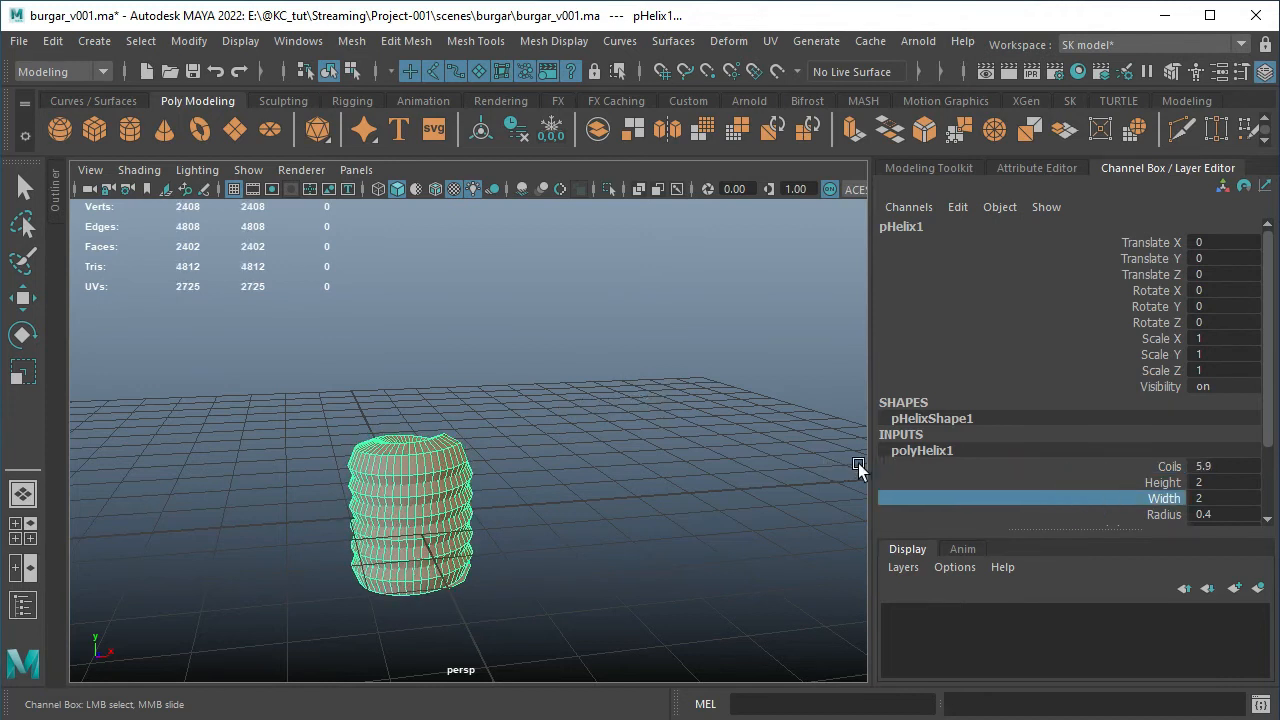
{"action": "left_click", "coordinate": [1013, 480]}
{"action": "middle_click_drag", "start_coordinate": [542, 446], "coordinate": [615, 446]}
{"action": "scroll", "coordinate": [608, 443], "scroll_direction": "down", "scroll_amount": 5}
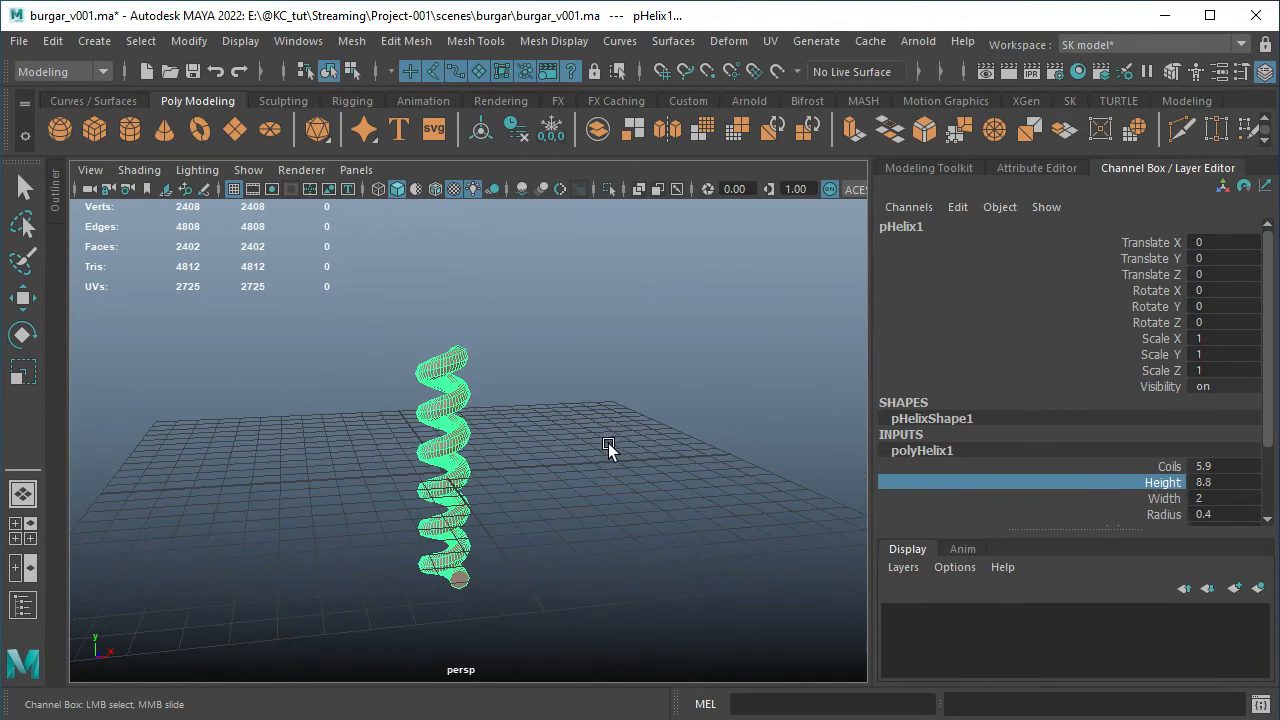
{"action": "left_click_drag", "start_coordinate": [601, 443], "coordinate": [536, 457], "text": "alt"}
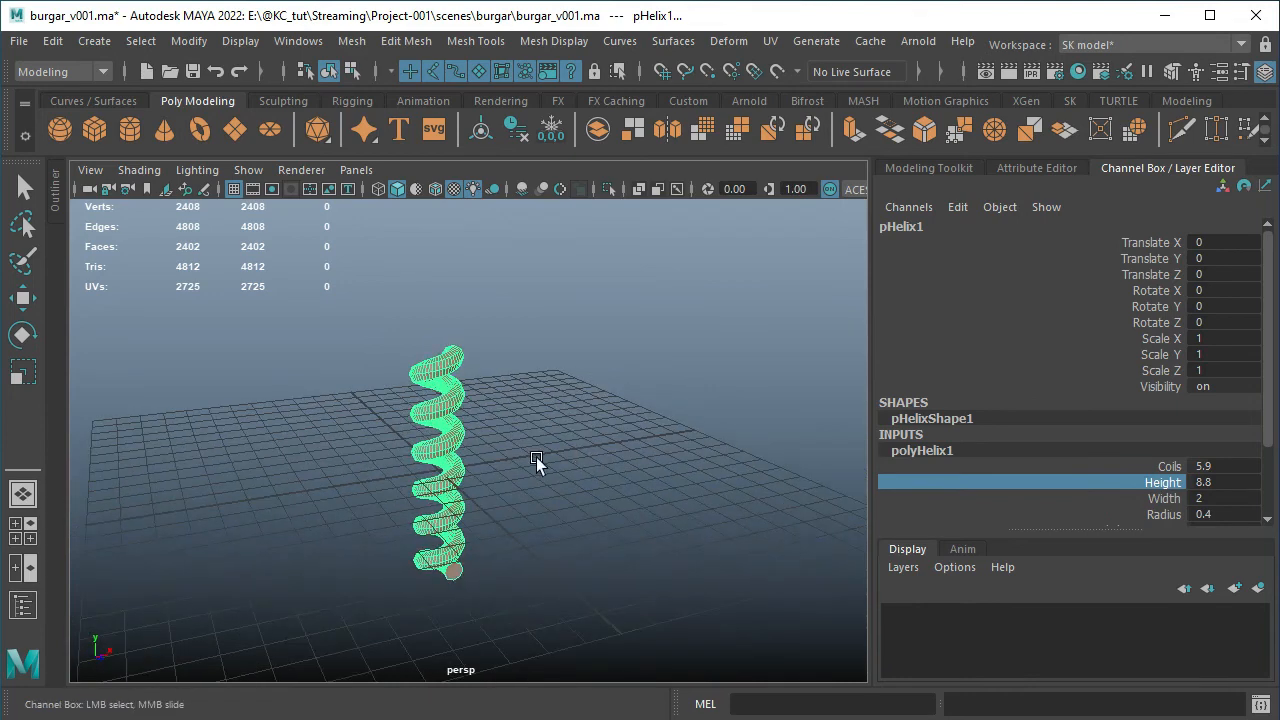
{"action": "left_click_drag", "start_coordinate": [532, 398], "coordinate": [497, 377], "text": "alt"}
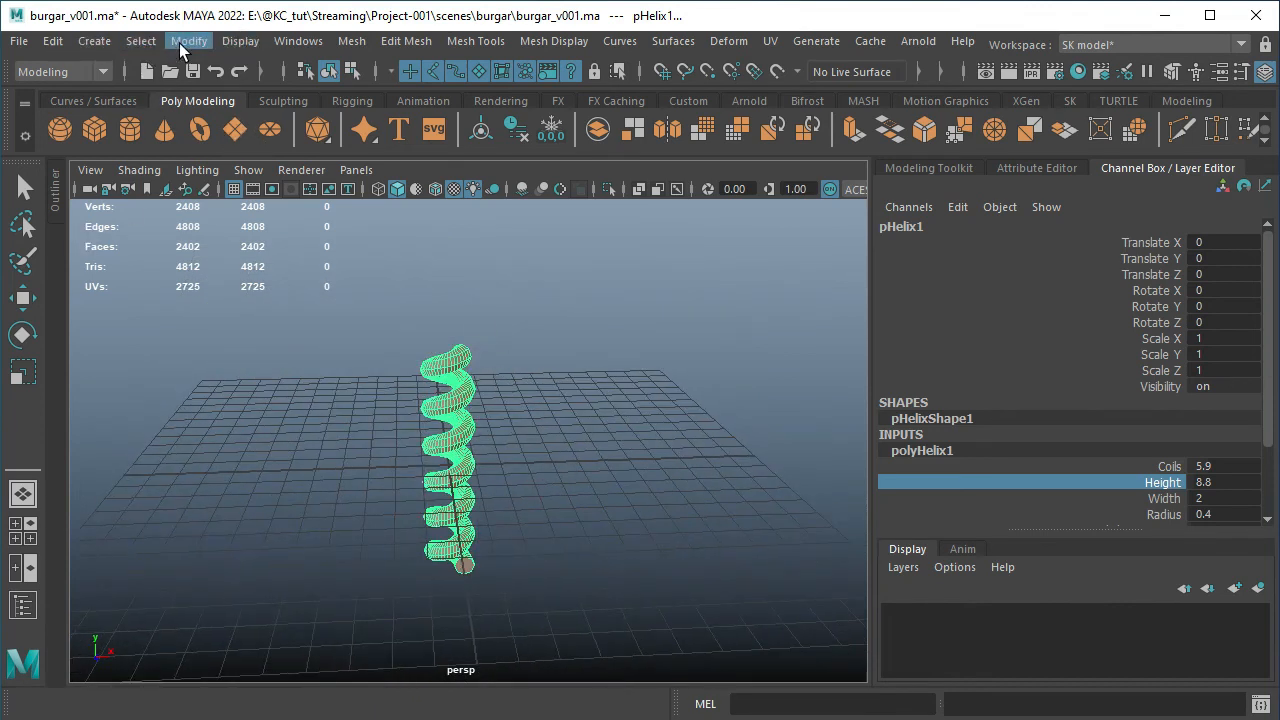
{"action": "left_click", "coordinate": [180, 43]}
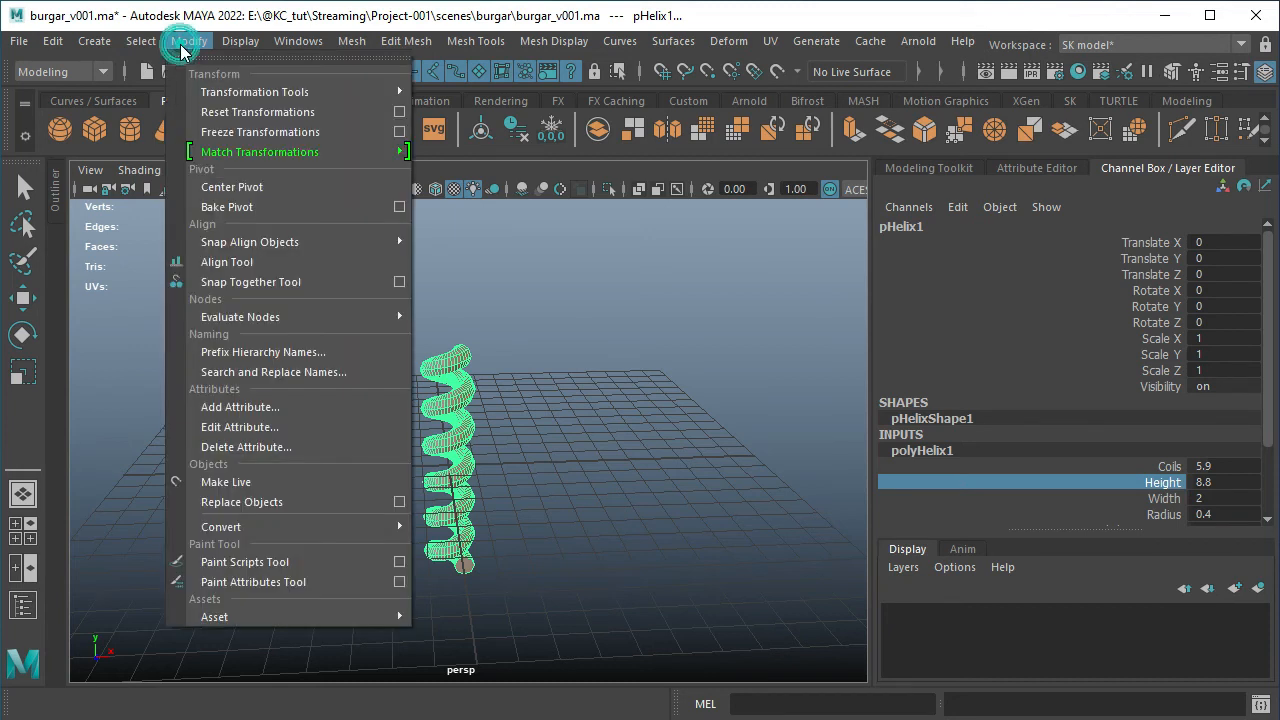
{"action": "mouse_move", "coordinate": [94, 41]}
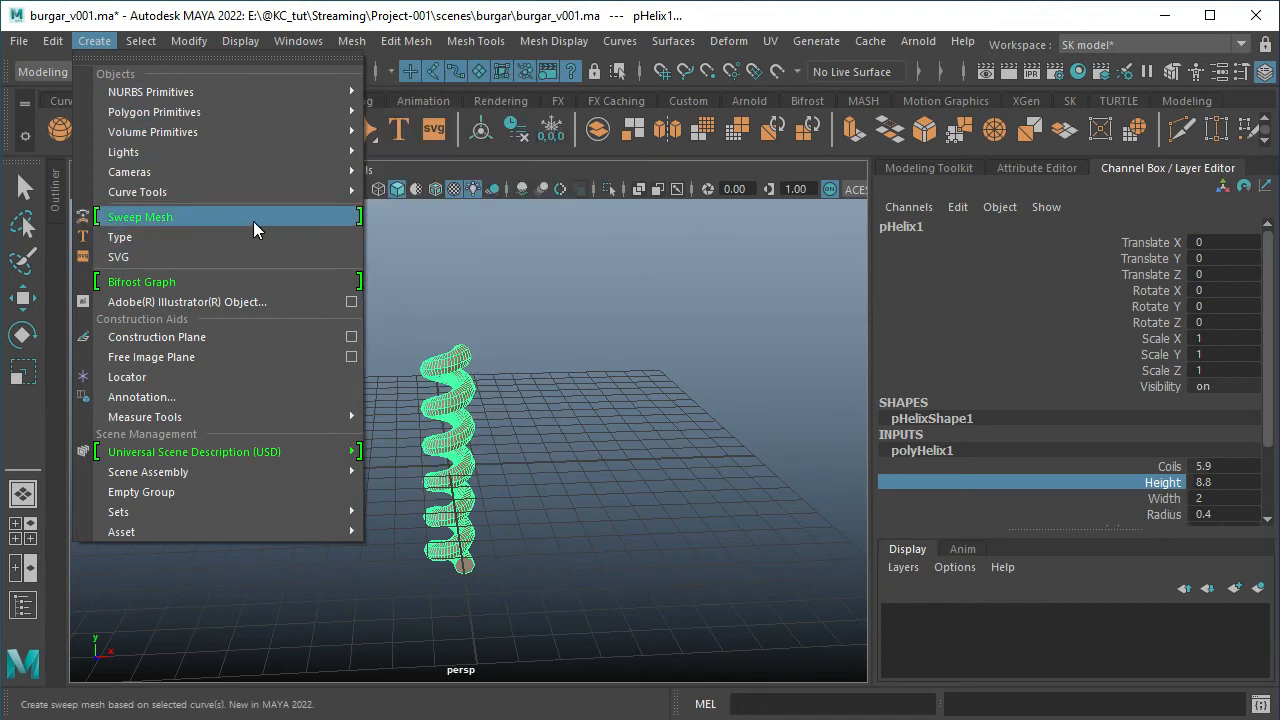
Adjust the helix's polyHelix1 inputs to a Width of 12.4, a Radius of 0.6 and 7 Coils
{"action": "left_click", "coordinate": [1146, 500]}
{"action": "left_click", "coordinate": [1146, 498]}
{"action": "left_click", "coordinate": [1167, 516]}
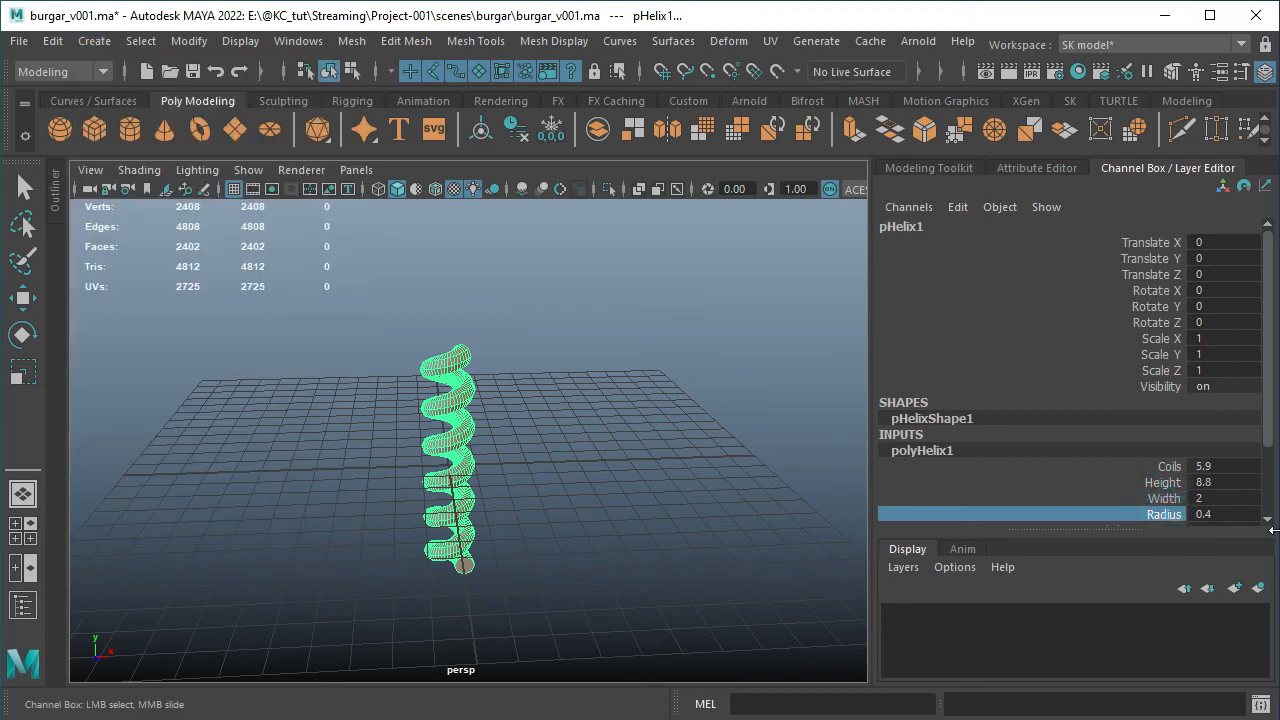
{"action": "middle_click_drag", "start_coordinate": [728, 459], "coordinate": [826, 456]}
{"action": "left_click", "coordinate": [1163, 498]}
{"action": "scroll", "coordinate": [1100, 440], "scroll_direction": "down", "scroll_amount": 2}
{"action": "left_click", "coordinate": [1163, 424]}
Increase the helix's Height by interactive value sliding until its coils are clearly spaced apart, and delete the helix
{"action": "left_click", "coordinate": [1150, 393]}
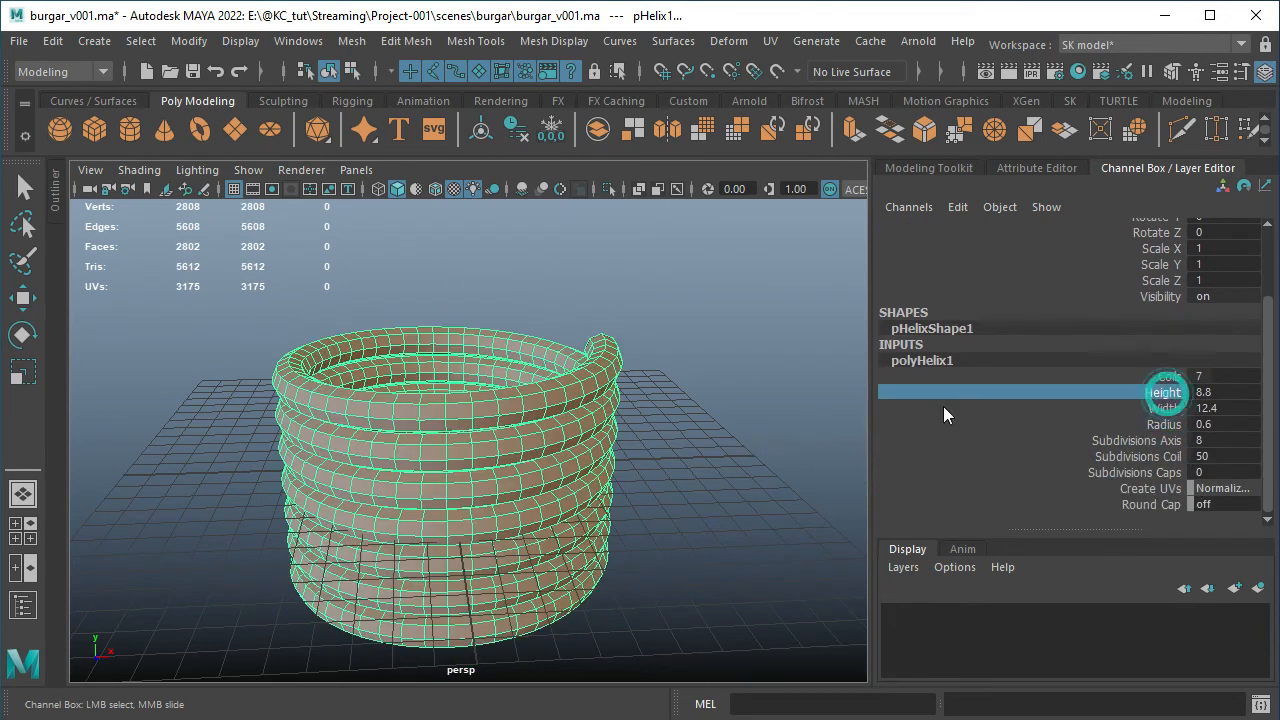
{"action": "middle_click_drag", "start_coordinate": [943, 406], "coordinate": [943, 440]}
{"action": "left_click", "coordinate": [728, 423]}
{"action": "key", "text": "w"}
{"action": "scroll", "coordinate": [728, 423], "scroll_direction": "down", "scroll_amount": 5}
{"action": "left_click_drag", "start_coordinate": [662, 455], "coordinate": [600, 445], "text": "alt"}
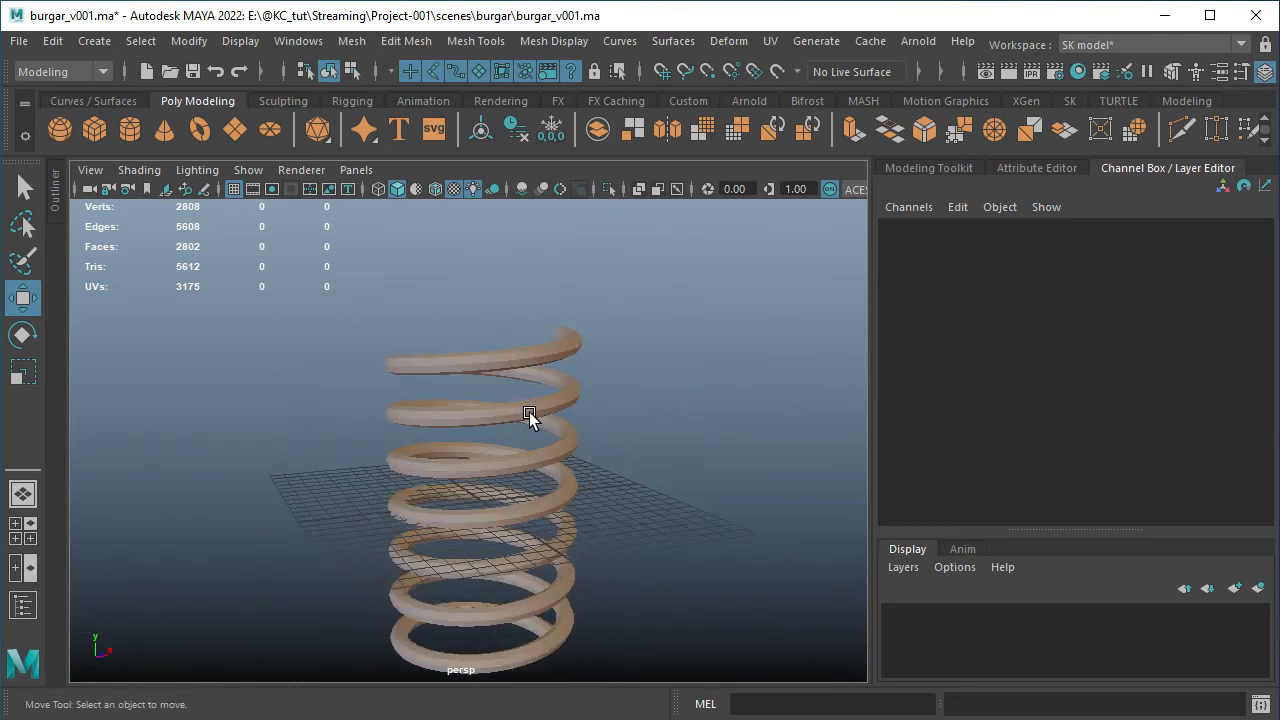
{"action": "left_click", "coordinate": [529, 415]}
{"action": "key", "text": "Delete"}
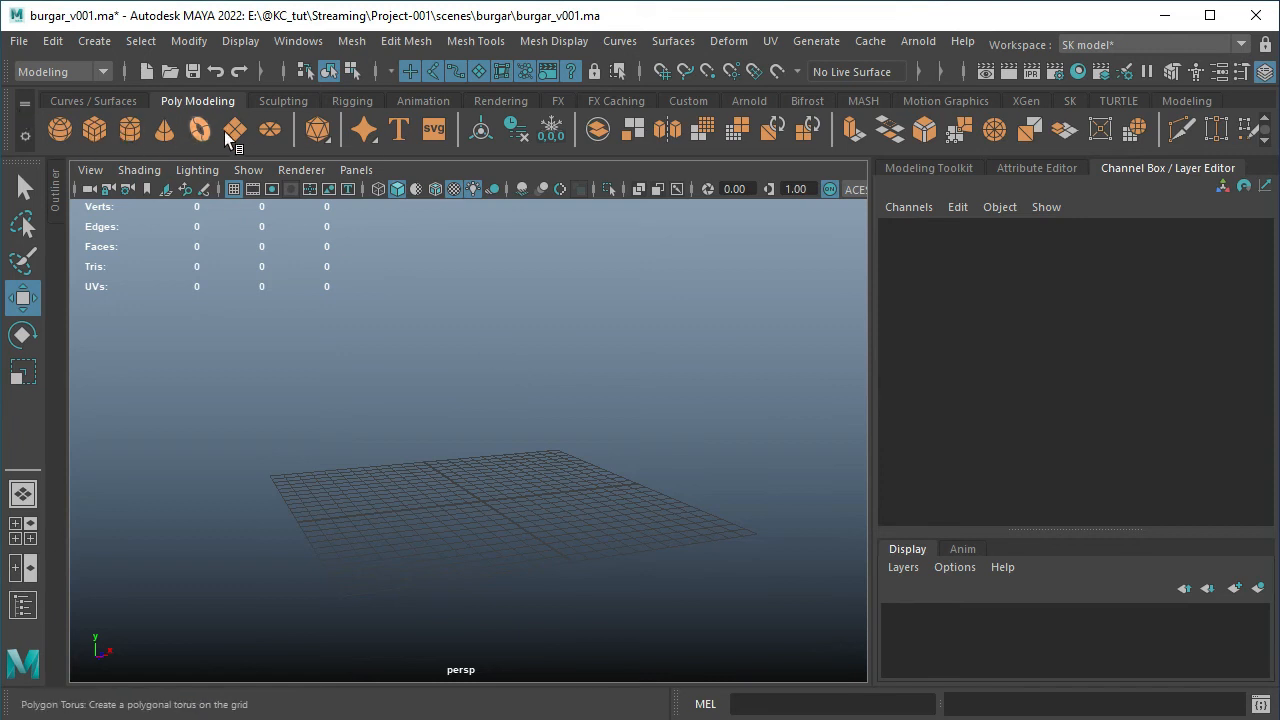
Create a polygon sphere at the origin, and add a cube, a cylinder and a cone in a row along the X axis
{"action": "left_click", "coordinate": [62, 127]}
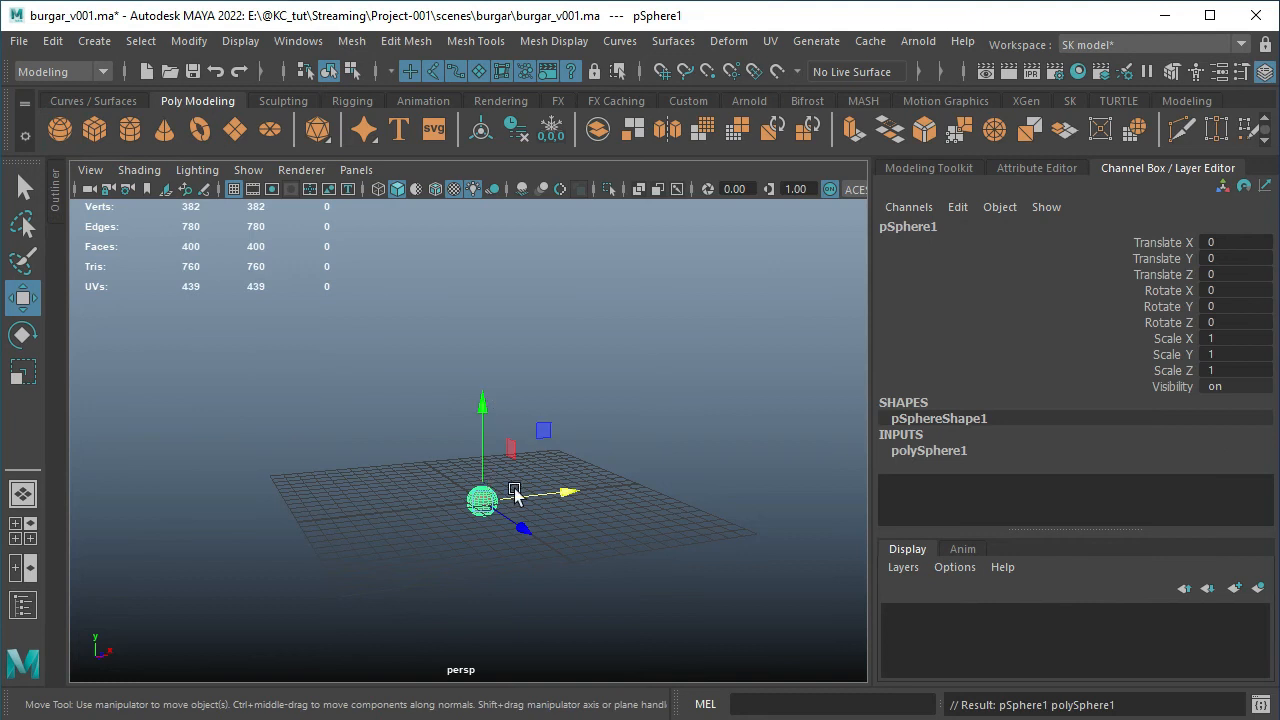
{"action": "left_click", "coordinate": [97, 130]}
{"action": "left_click_drag", "start_coordinate": [560, 492], "coordinate": [680, 488]}
{"action": "left_click", "coordinate": [130, 130]}
{"action": "left_click", "coordinate": [164, 130]}
{"action": "left_click_drag", "start_coordinate": [562, 492], "coordinate": [735, 482]}
Add a polygon torus and a plane, moving them along the X axis to continue the row beyond the cone
{"action": "left_click", "coordinate": [200, 130]}
{"action": "left_click_drag", "start_coordinate": [480, 406], "coordinate": [434, 421], "text": "alt"}
{"action": "left_click_drag", "start_coordinate": [580, 498], "coordinate": [834, 516]}
{"action": "middle_click_drag", "start_coordinate": [561, 491], "coordinate": [489, 477], "text": "alt"}
{"action": "left_click", "coordinate": [234, 130]}
{"action": "left_click_drag", "start_coordinate": [450, 470], "coordinate": [778, 471]}
{"action": "left_click_drag", "start_coordinate": [600, 480], "coordinate": [484, 464], "text": "alt"}
{"action": "left_click", "coordinate": [508, 390]}
{"action": "left_click_drag", "start_coordinate": [508, 389], "coordinate": [651, 420], "text": "alt"}
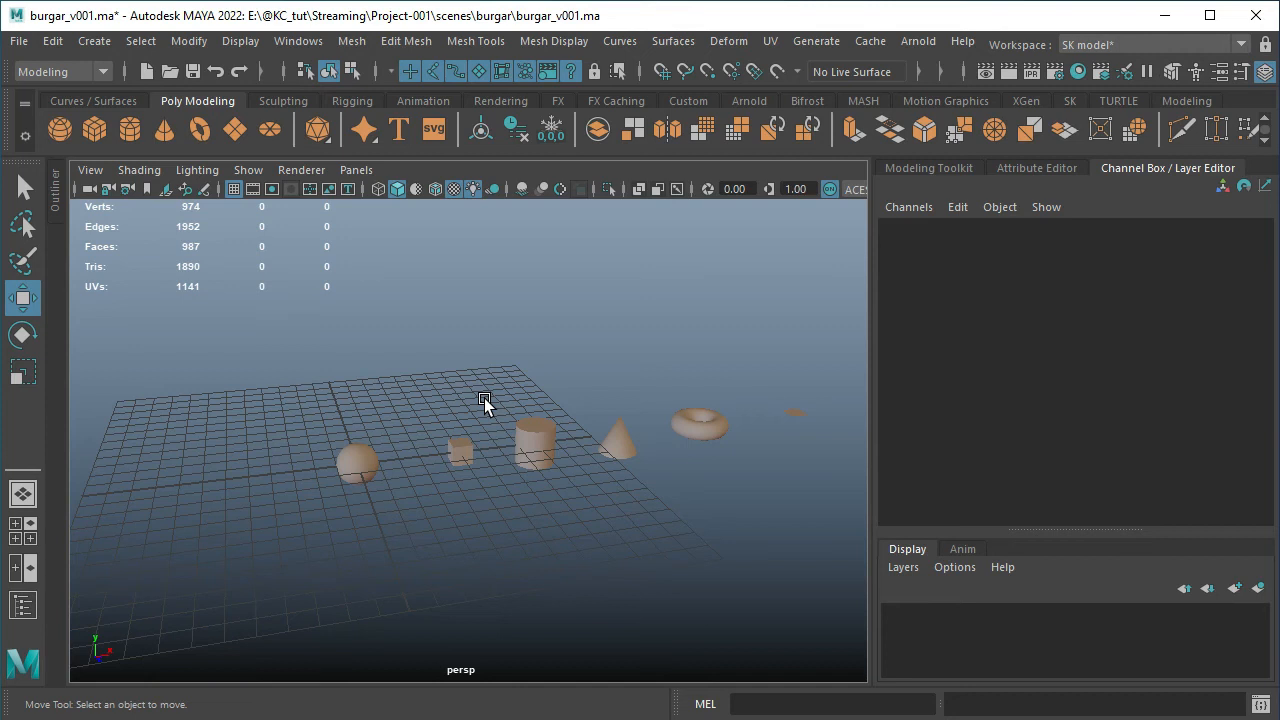
Select the whole row of primitives, from the sphere to the plane, and delete them
{"action": "left_click_drag", "start_coordinate": [820, 367], "coordinate": [281, 533]}
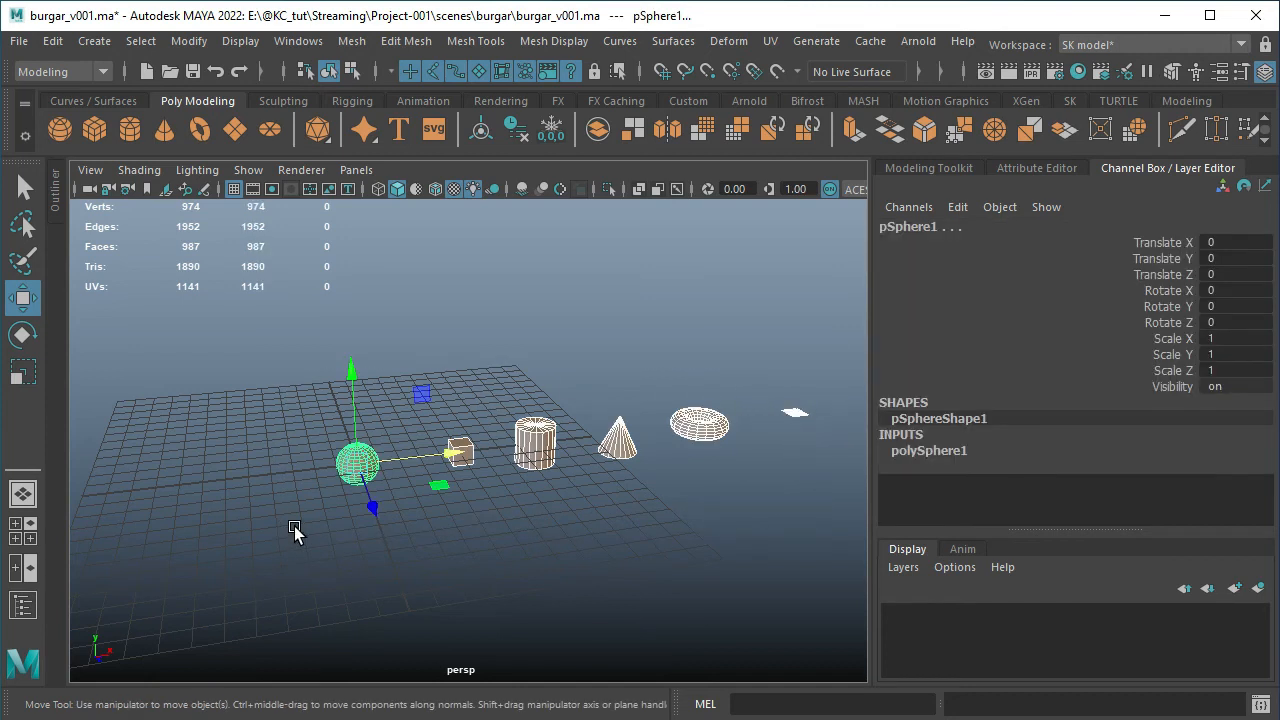
{"action": "key", "text": "Delete"}
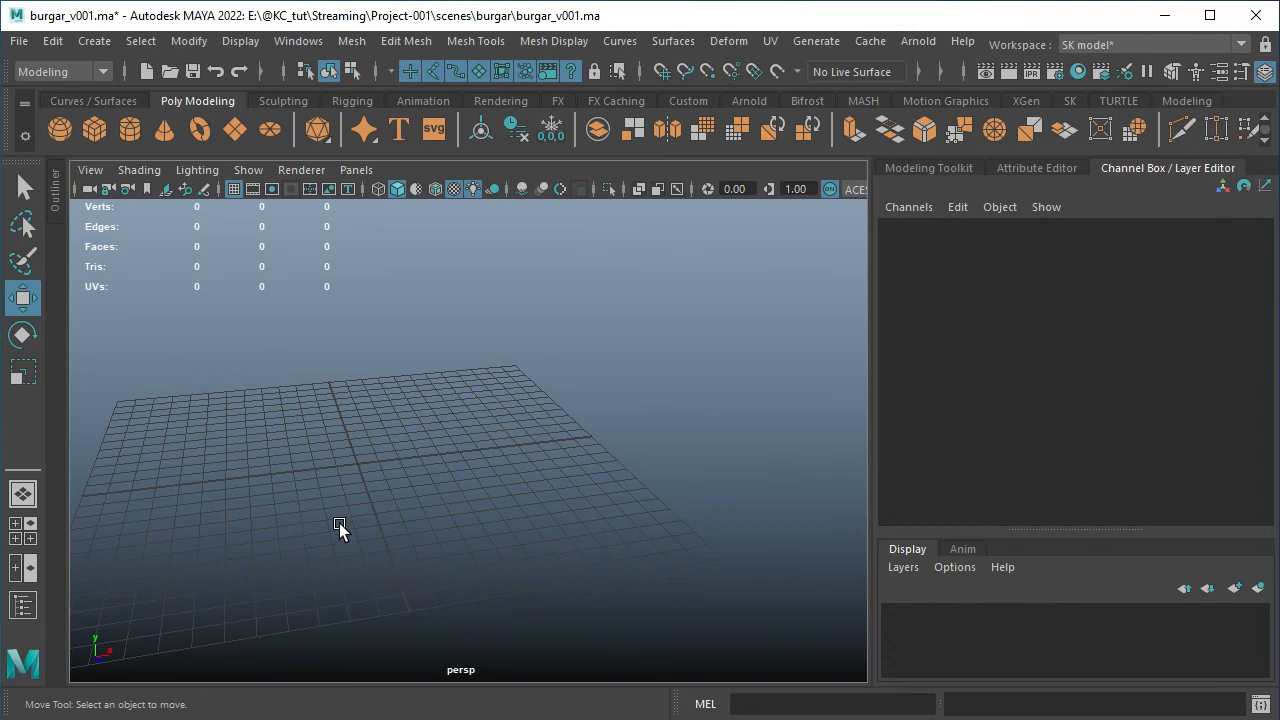
{"action": "left_click_drag", "start_coordinate": [451, 531], "coordinate": [565, 519], "text": "alt"}
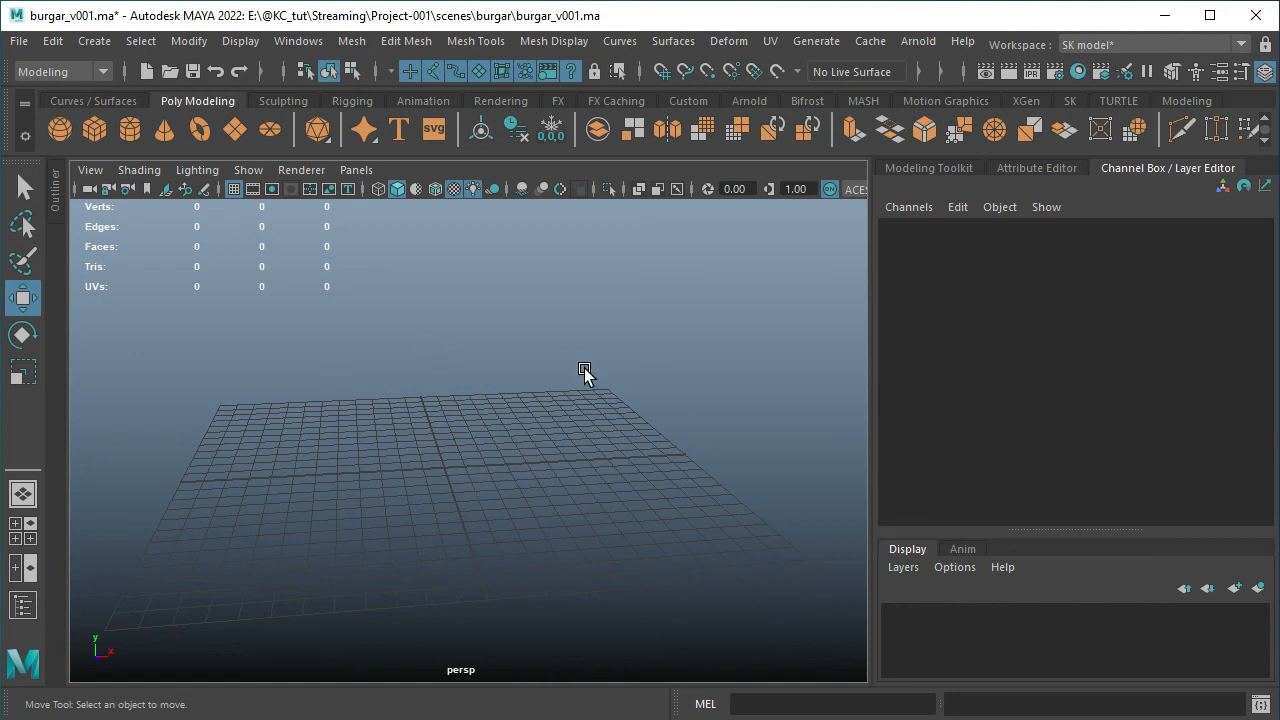
Unhide the burgar01_grp group from the Outliner, collapse the Outliner and clear the selection
{"action": "left_click_drag", "start_coordinate": [566, 412], "coordinate": [561, 460], "text": "alt"}
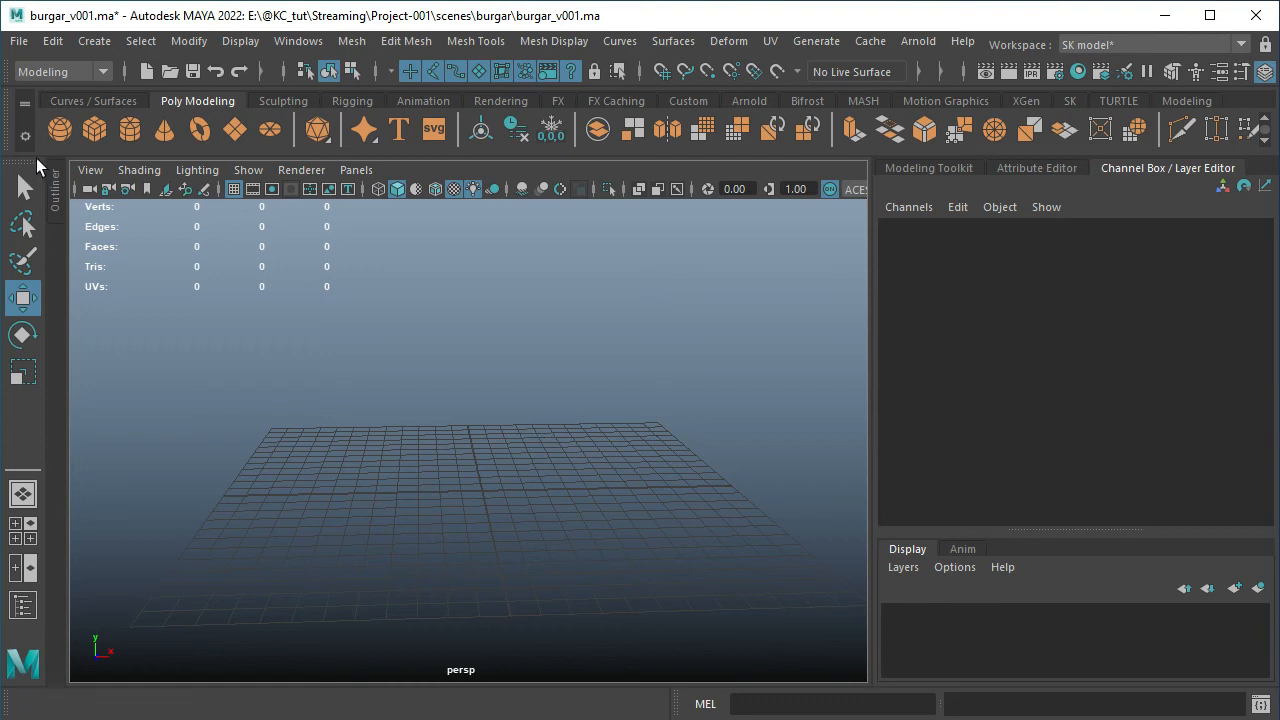
{"action": "left_click", "coordinate": [57, 186]}
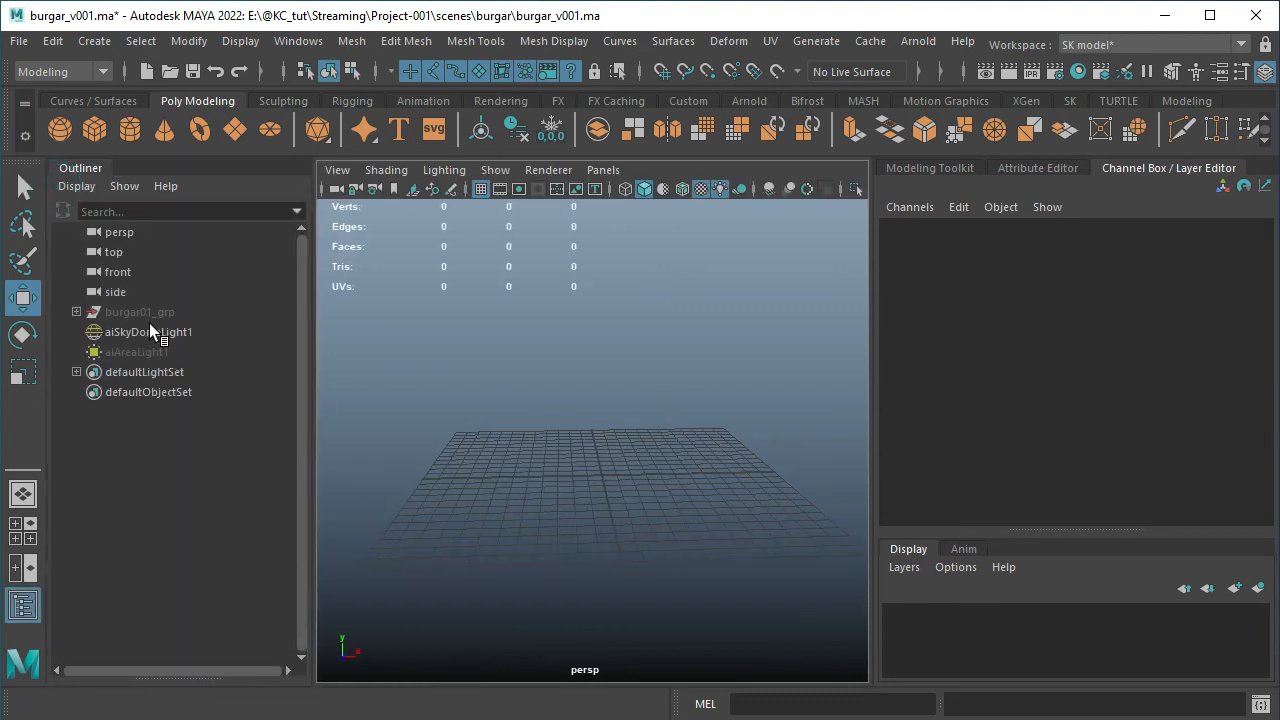
{"action": "left_click", "coordinate": [146, 314]}
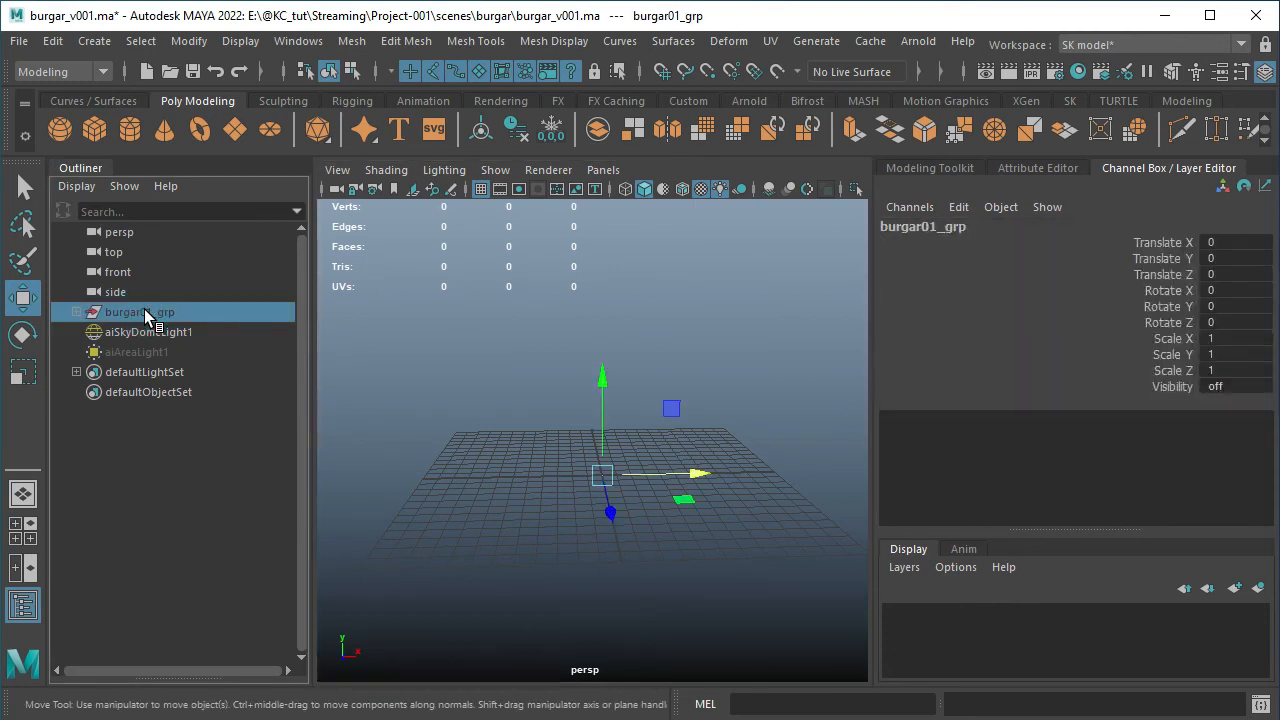
{"action": "key", "text": "ctrl+h"}
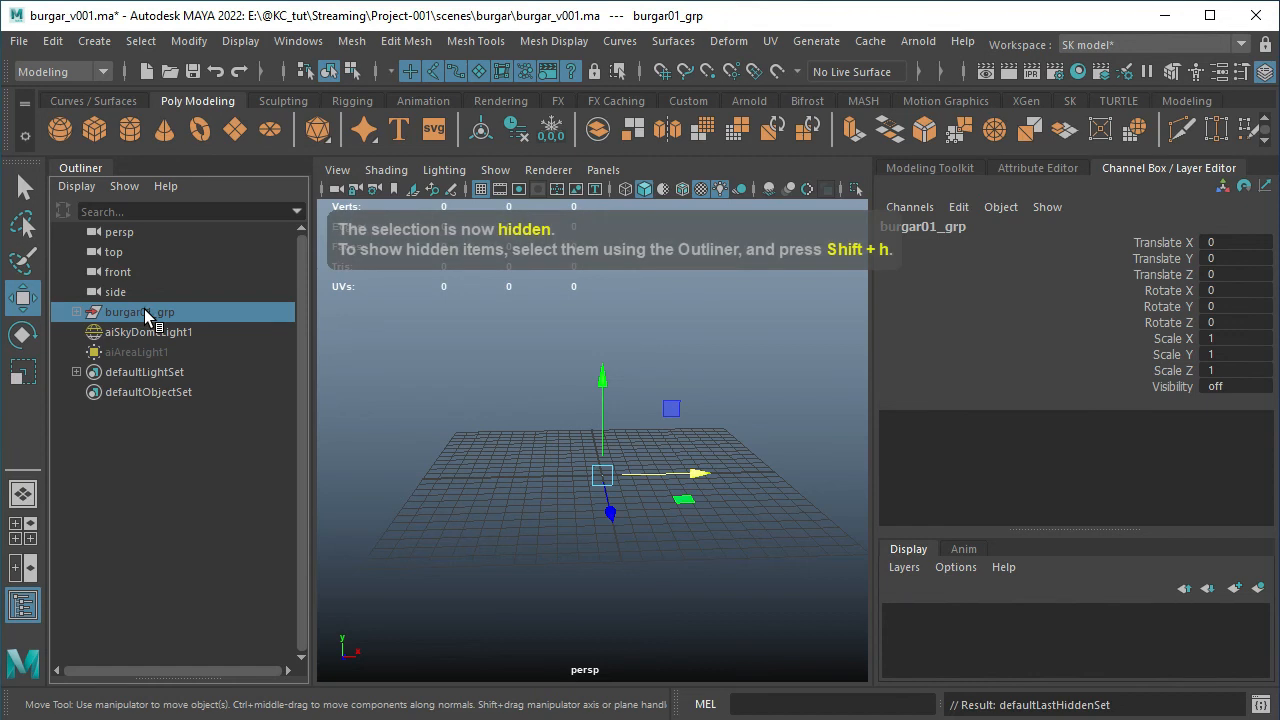
{"action": "key", "text": "shift+h"}
{"action": "left_click", "coordinate": [23, 605]}
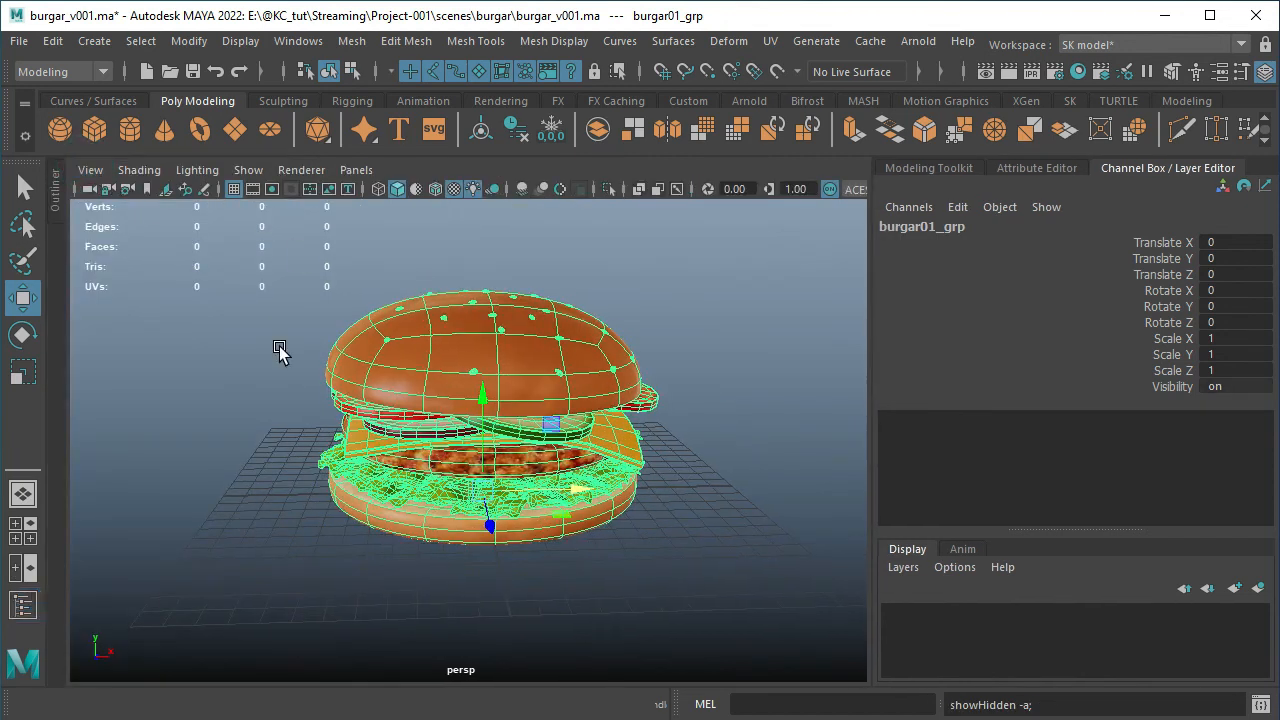
{"action": "left_click", "coordinate": [209, 358]}
Inspect the burger's separate parts by selecting the top bun, a lettuce leaf and the bottom bun in turn, ending on the top bun
{"action": "left_click_drag", "start_coordinate": [519, 378], "coordinate": [500, 403], "text": "alt"}
{"action": "left_click", "coordinate": [500, 400]}
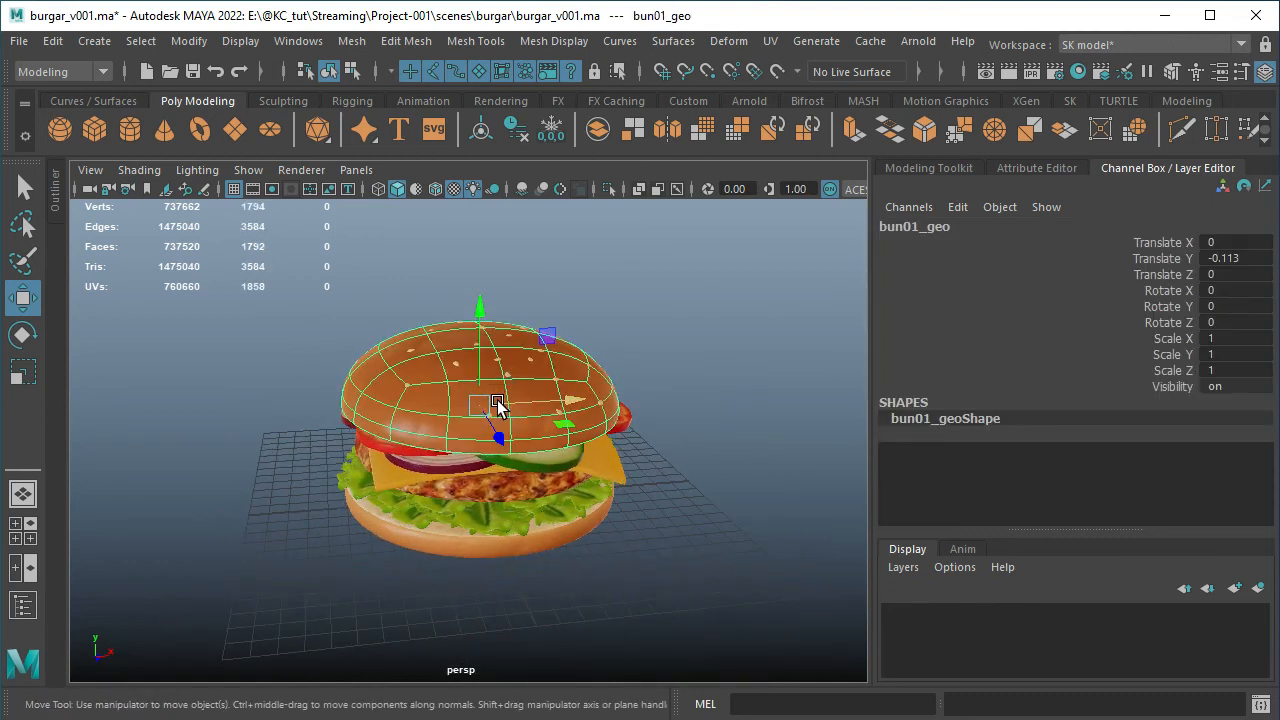
{"action": "left_click", "coordinate": [443, 481]}
{"action": "left_click", "coordinate": [443, 519]}
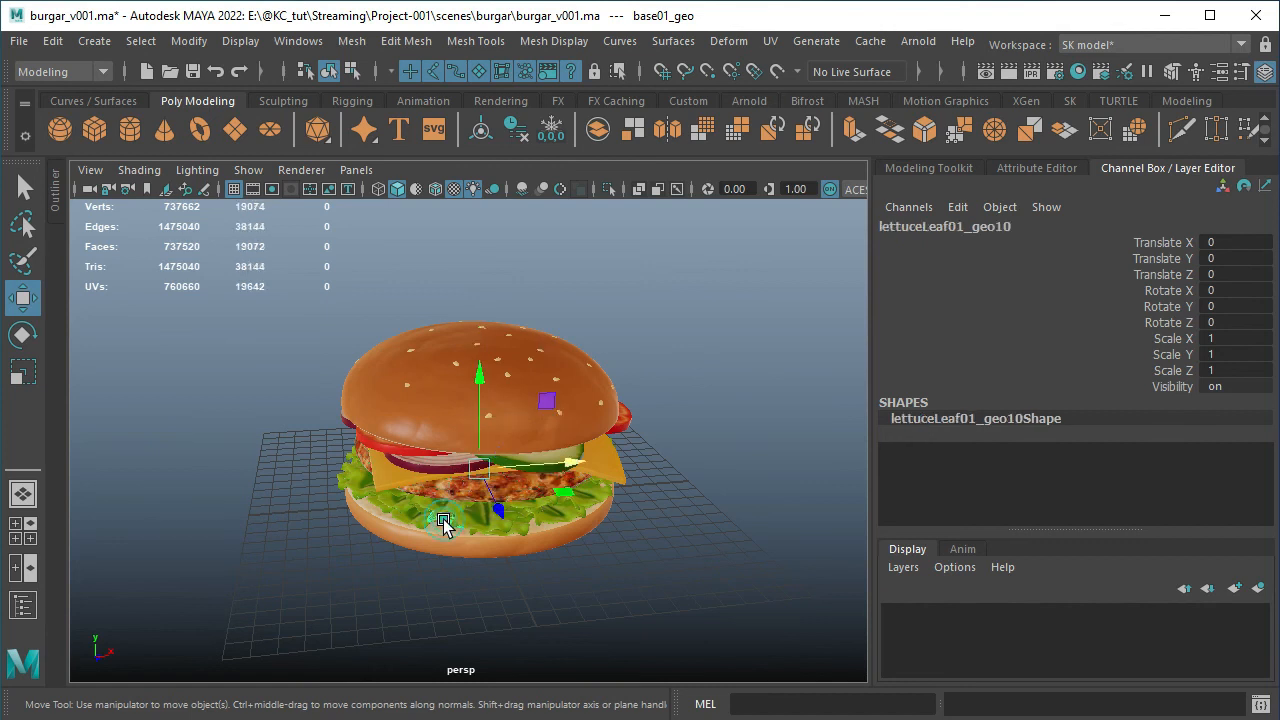
{"action": "left_click", "coordinate": [441, 536]}
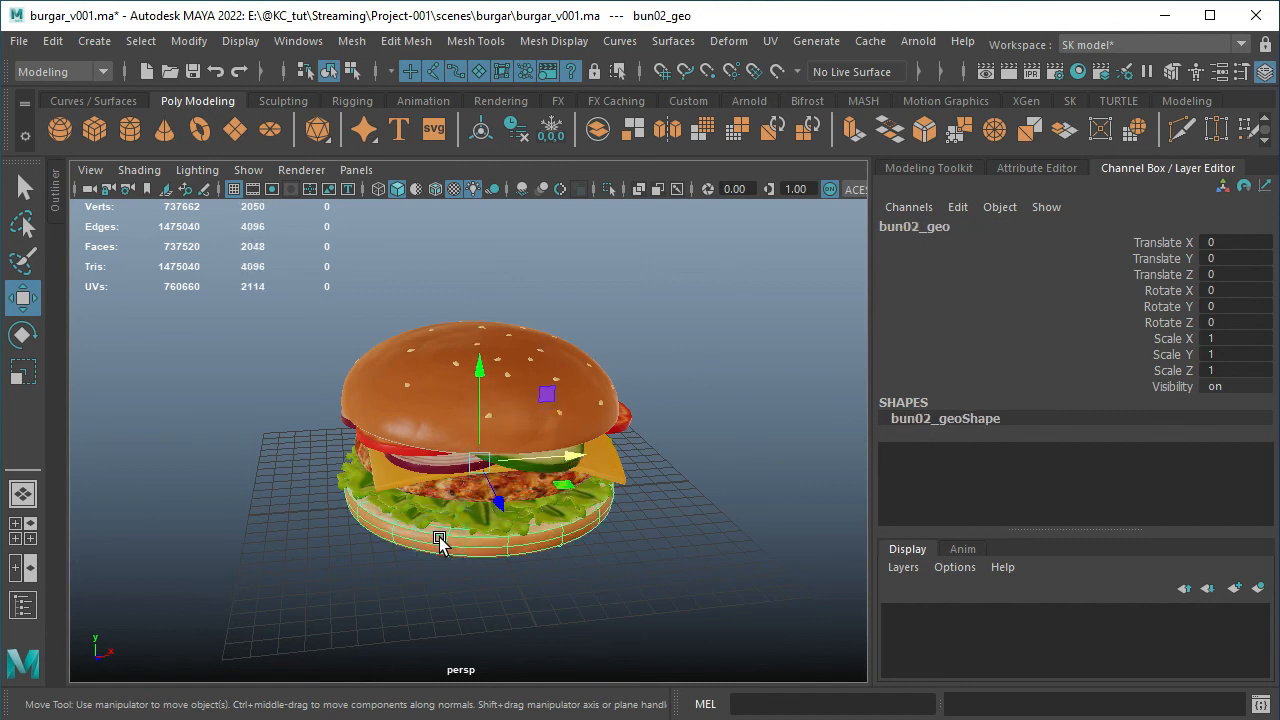
{"action": "left_click", "coordinate": [424, 353]}
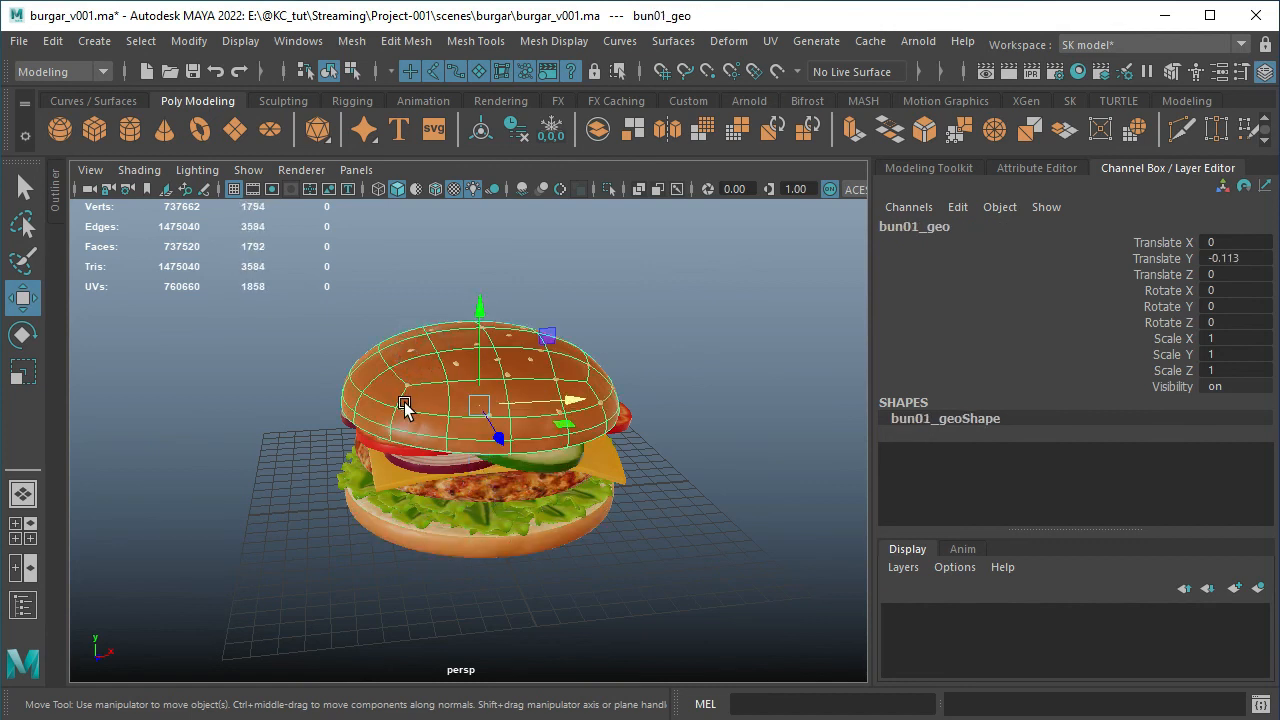
Display the top bun unsmoothed to examine its low-poly shape from several angles, and restore its smooth mesh preview
{"action": "key", "text": "1"}
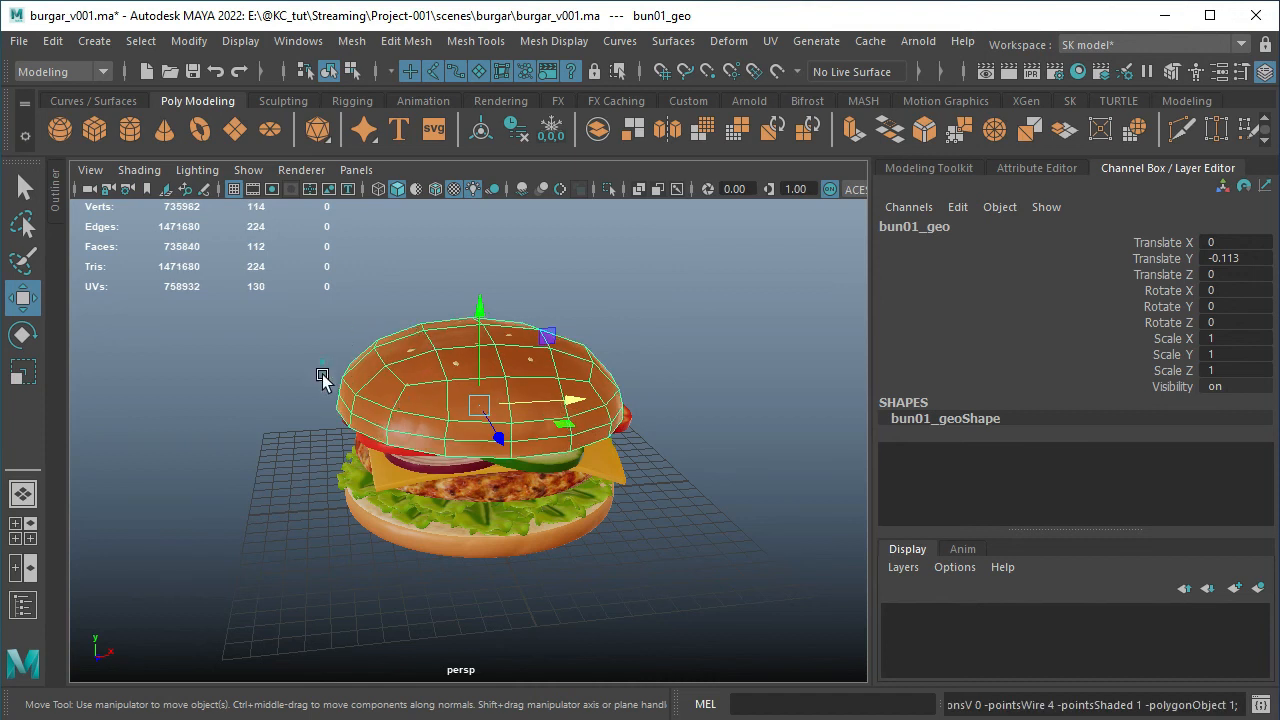
{"action": "left_click_drag", "start_coordinate": [320, 372], "coordinate": [422, 312], "text": "alt"}
{"action": "left_click", "coordinate": [466, 291]}
{"action": "scroll", "coordinate": [476, 368], "scroll_direction": "up", "scroll_amount": 3}
{"action": "left_click_drag", "start_coordinate": [507, 435], "coordinate": [474, 429], "text": "alt"}
{"action": "left_click", "coordinate": [474, 429]}
{"action": "left_click_drag", "start_coordinate": [703, 334], "coordinate": [668, 333], "text": "alt"}
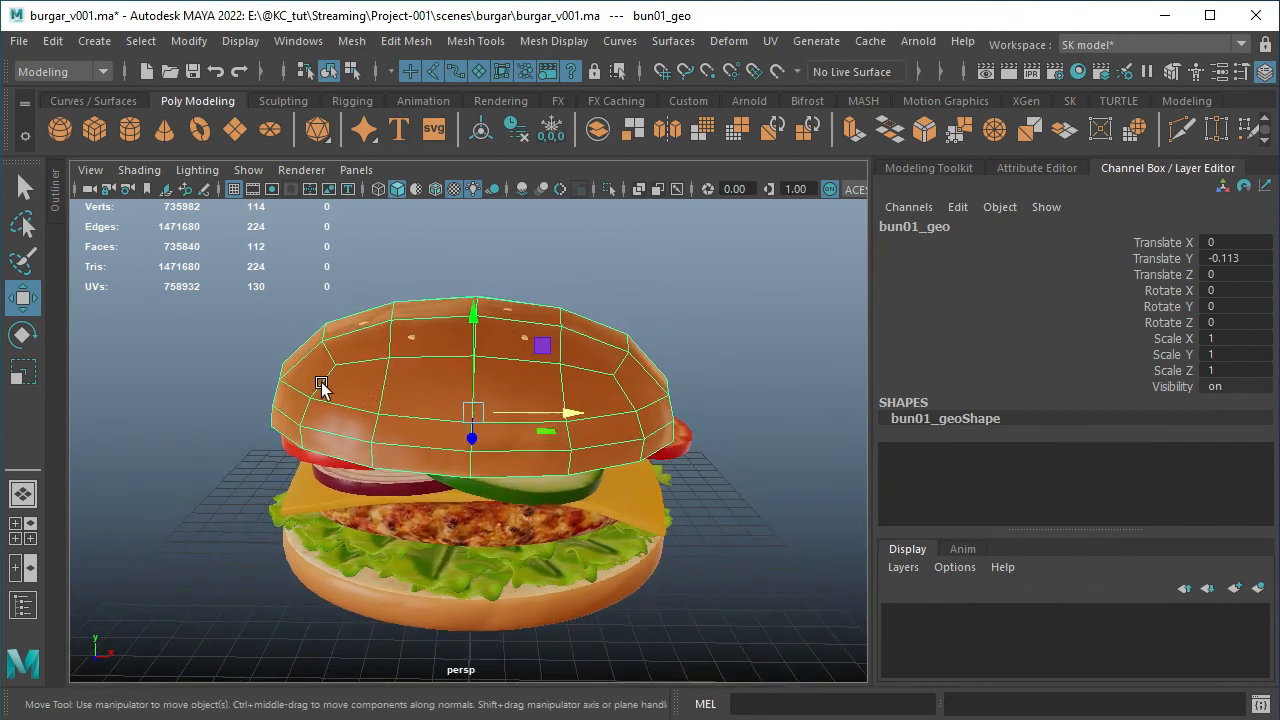
{"action": "left_click", "coordinate": [540, 259]}
{"action": "left_click_drag", "start_coordinate": [403, 357], "coordinate": [466, 380], "text": "alt"}
{"action": "left_click", "coordinate": [474, 390]}
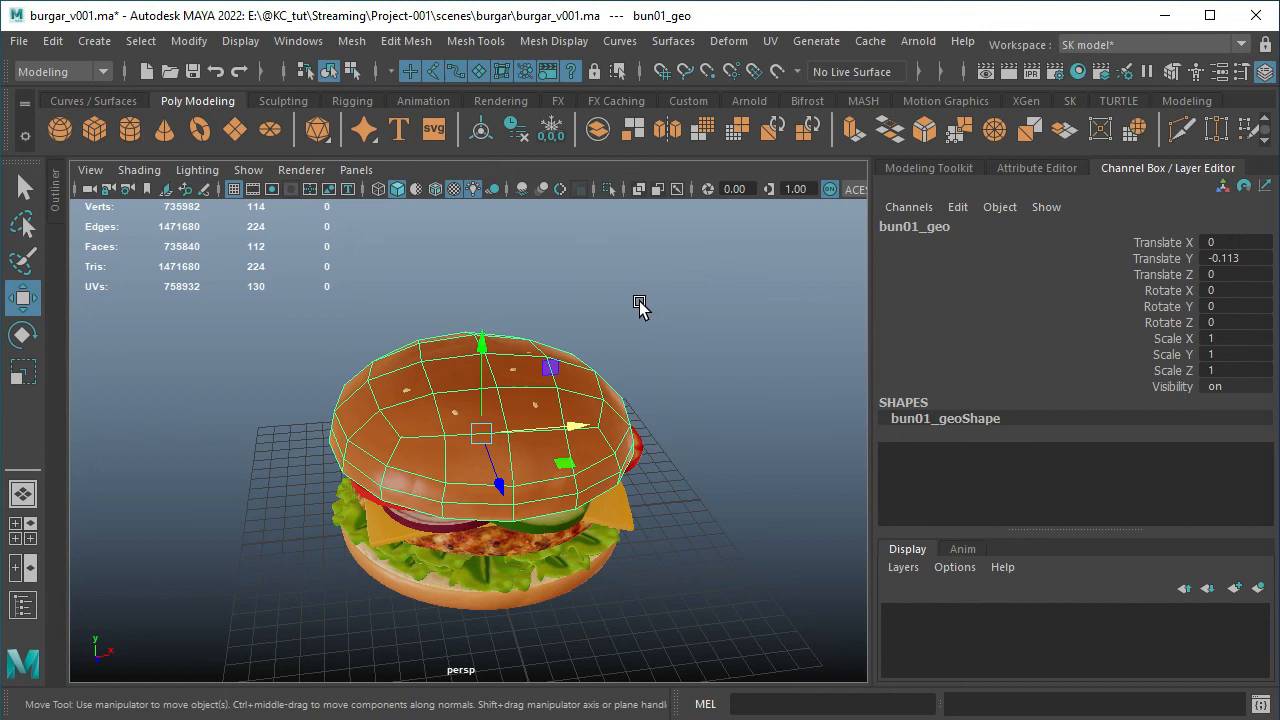
{"action": "key", "text": "3"}
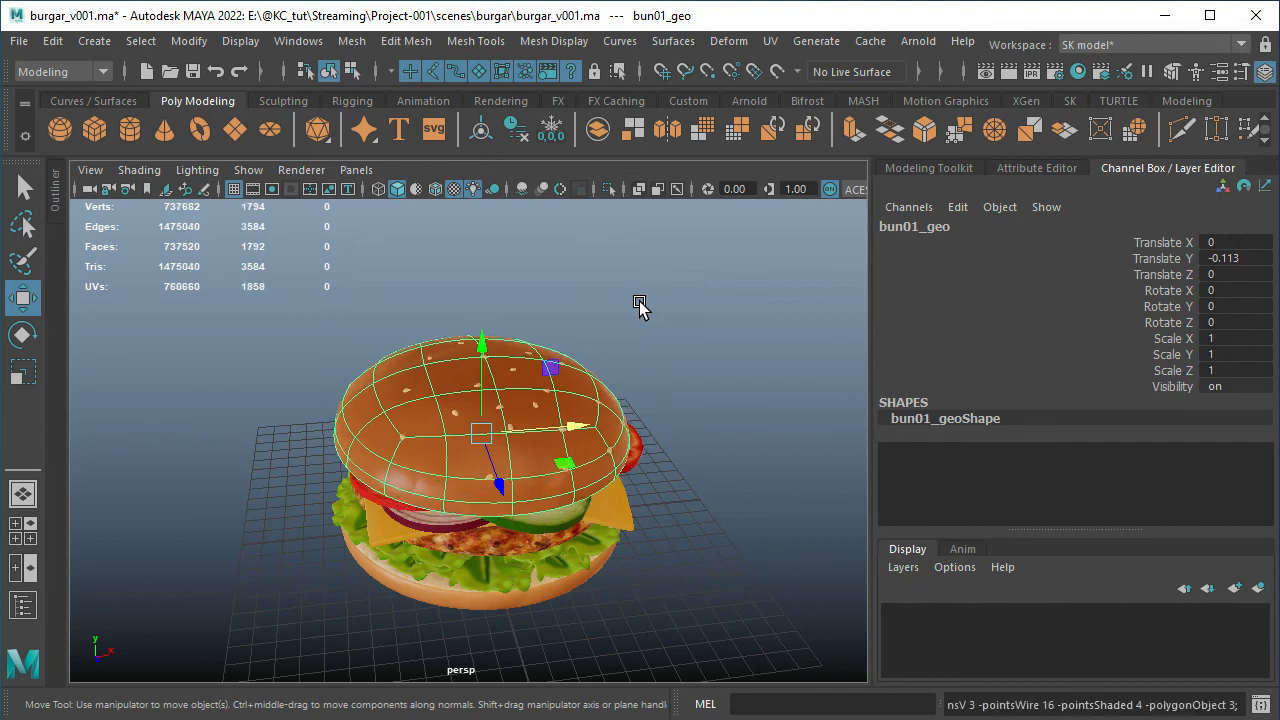
Apply Smooth to the top bun's mesh and inspect its subdivided wireframe
{"action": "right_click", "coordinate": [423, 369], "text": "shift"}
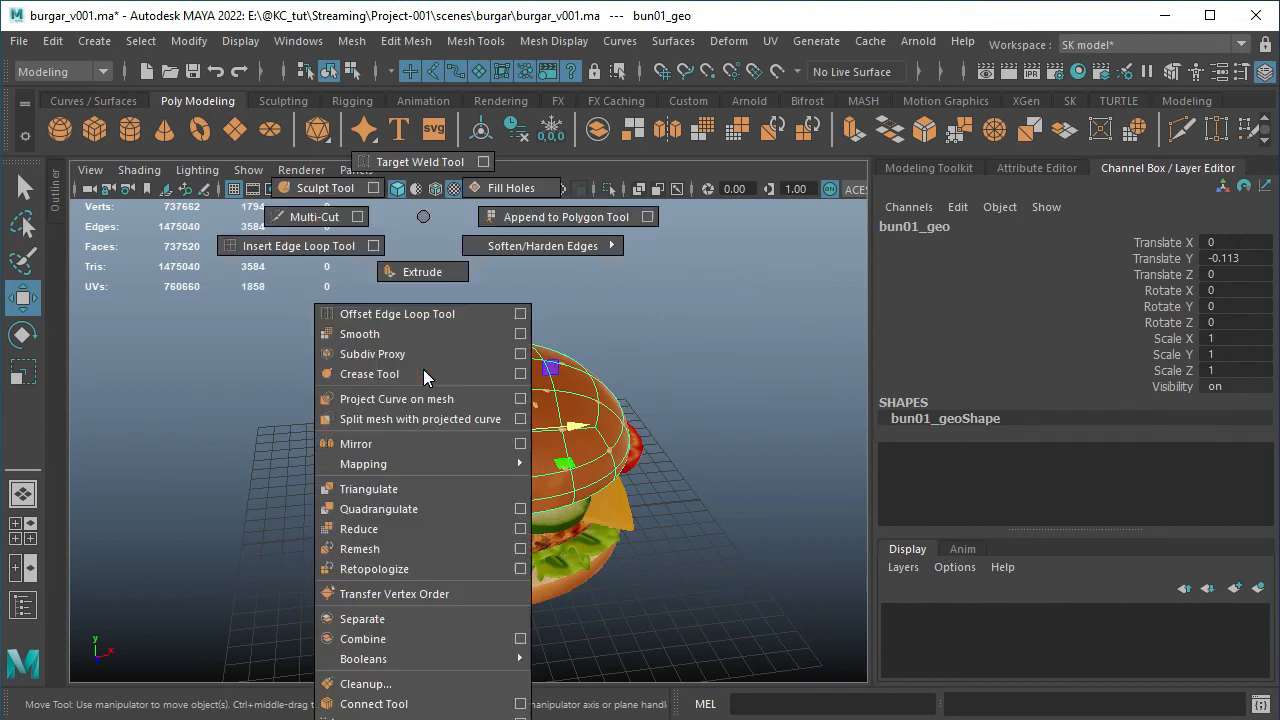
{"action": "left_click", "coordinate": [398, 333]}
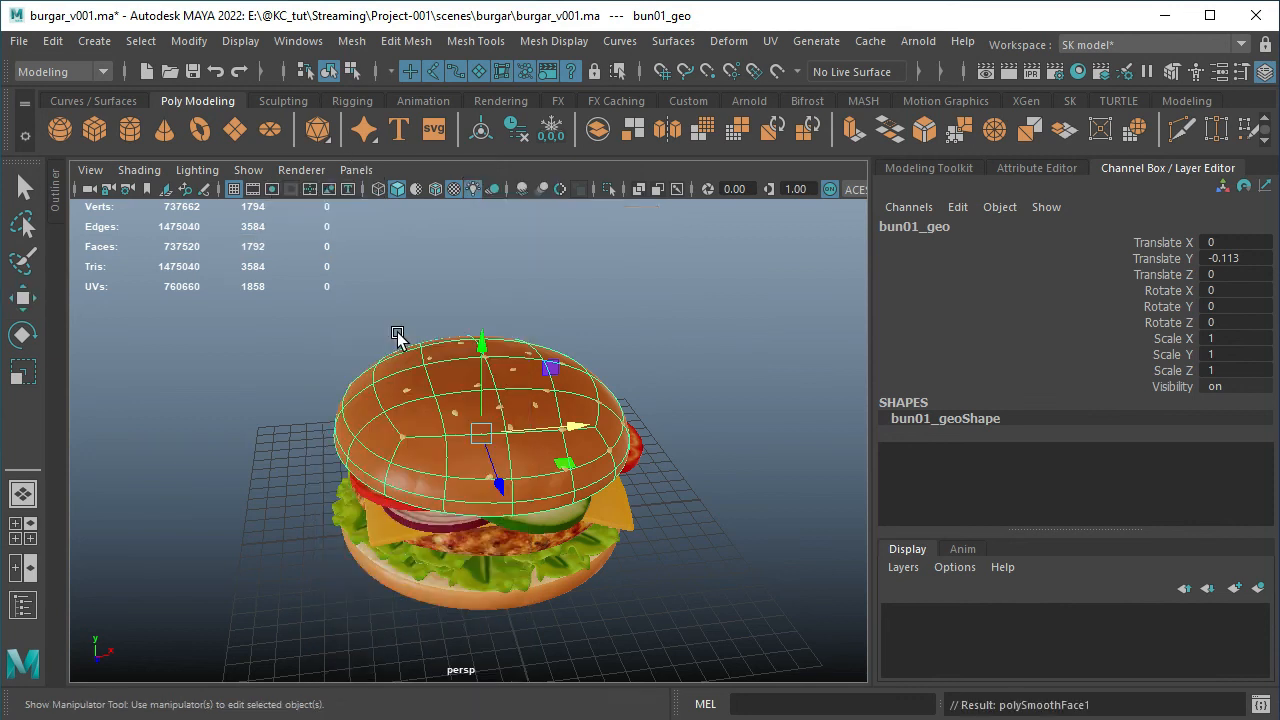
{"action": "left_click", "coordinate": [651, 337]}
{"action": "right_click", "coordinate": [523, 392]}
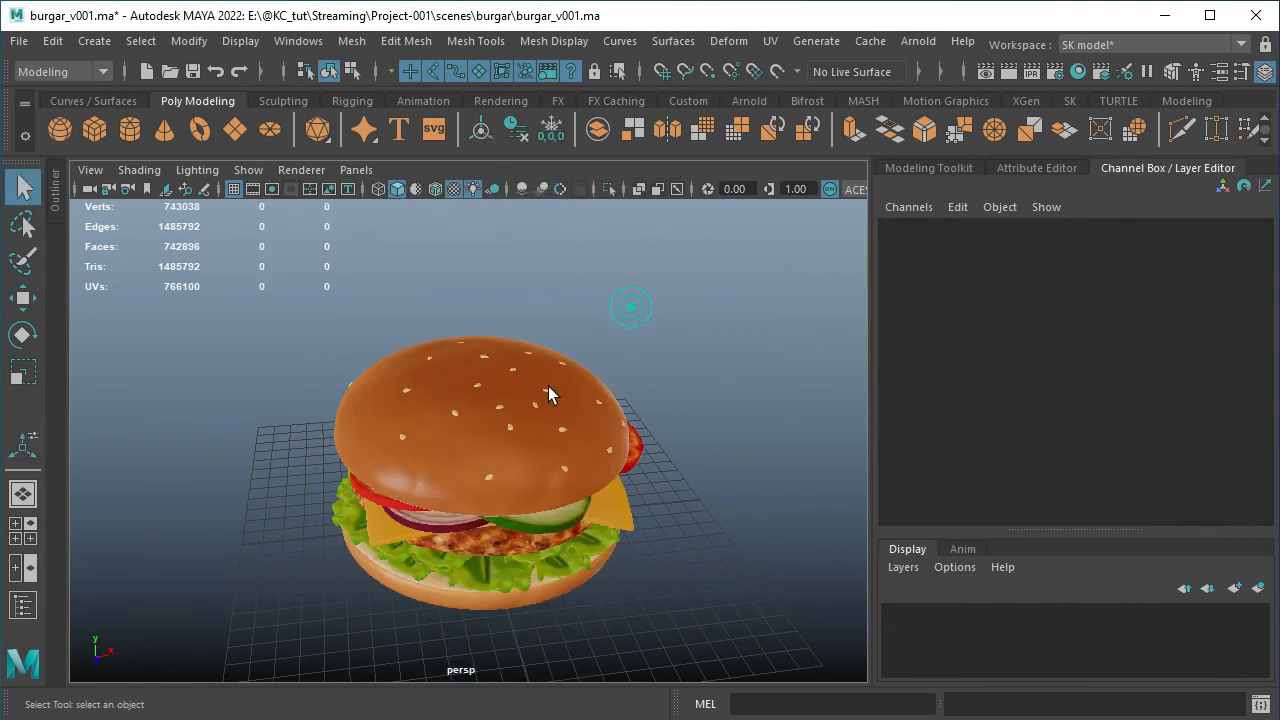
{"action": "left_click", "coordinate": [514, 414]}
{"action": "left_click_drag", "start_coordinate": [586, 429], "coordinate": [435, 425], "text": "alt"}
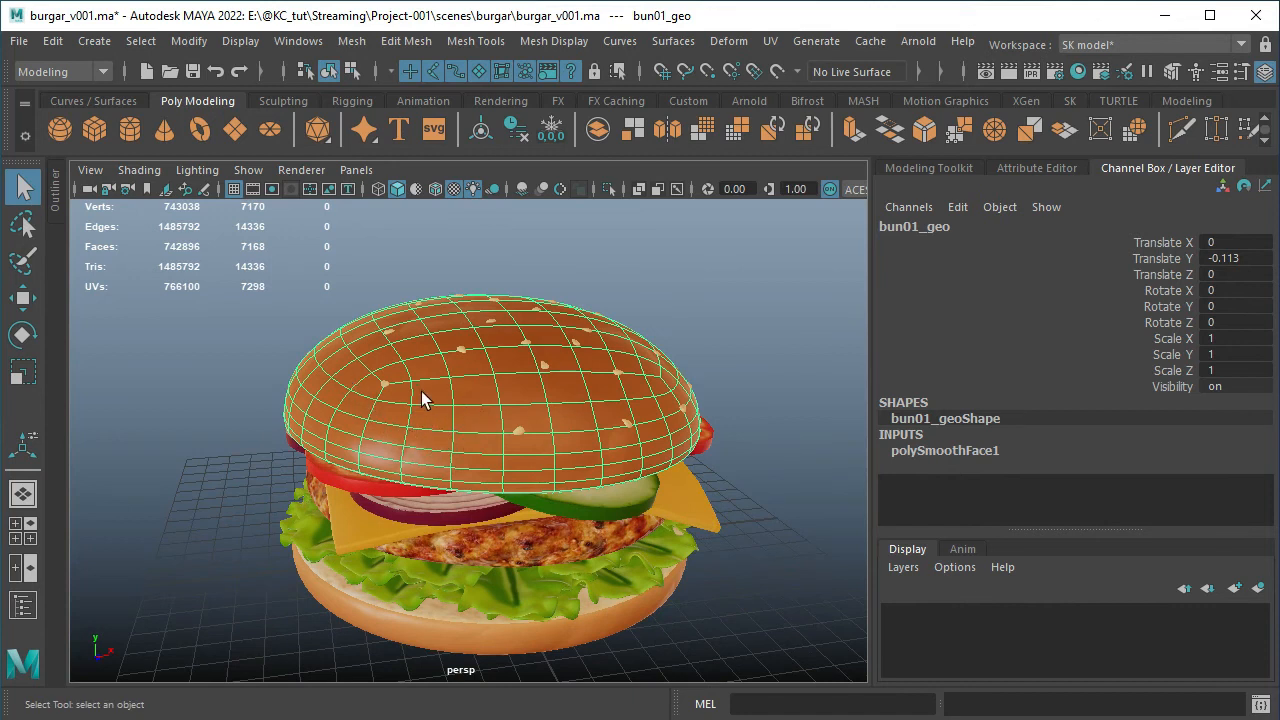
{"action": "left_click_drag", "start_coordinate": [403, 395], "coordinate": [401, 424], "text": "alt"}
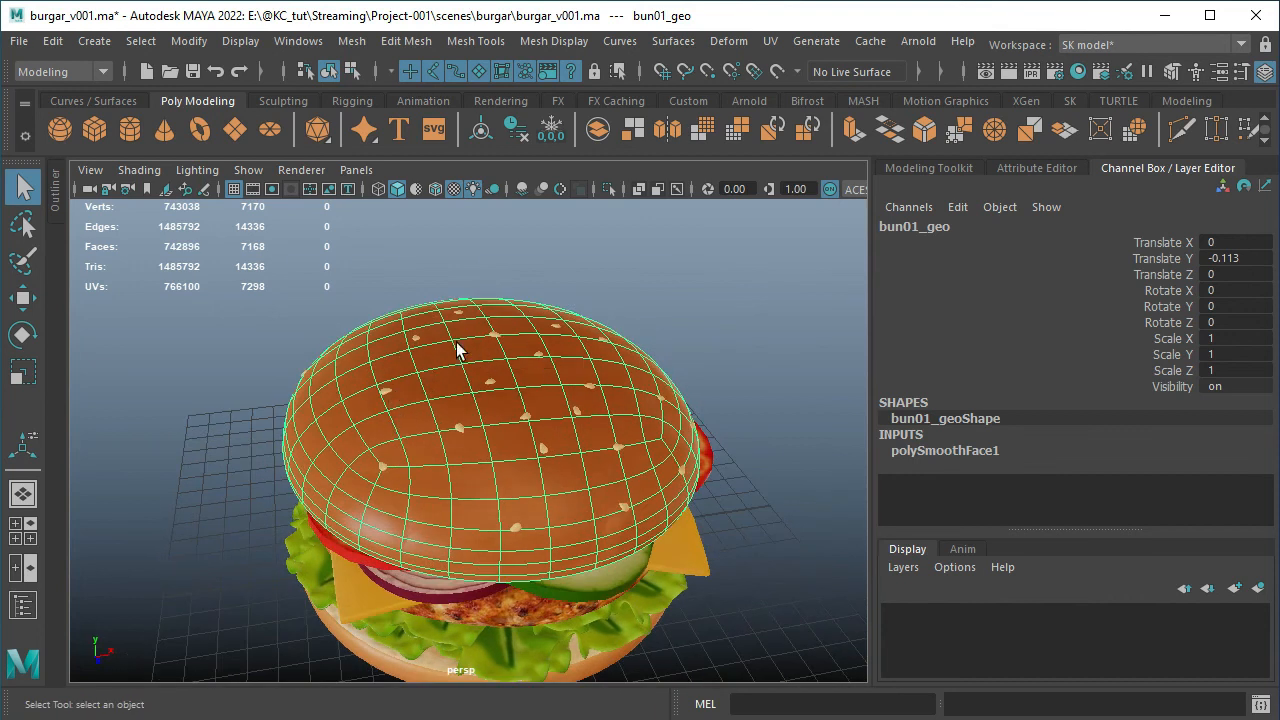
Undo the Smooth operation on the top bun and bring the whole burger into view
{"action": "key", "text": "ctrl+z"}
{"action": "key", "text": "ctrl+z"}
{"action": "key", "text": "ctrl+z"}
{"action": "key", "text": "ctrl+z"}
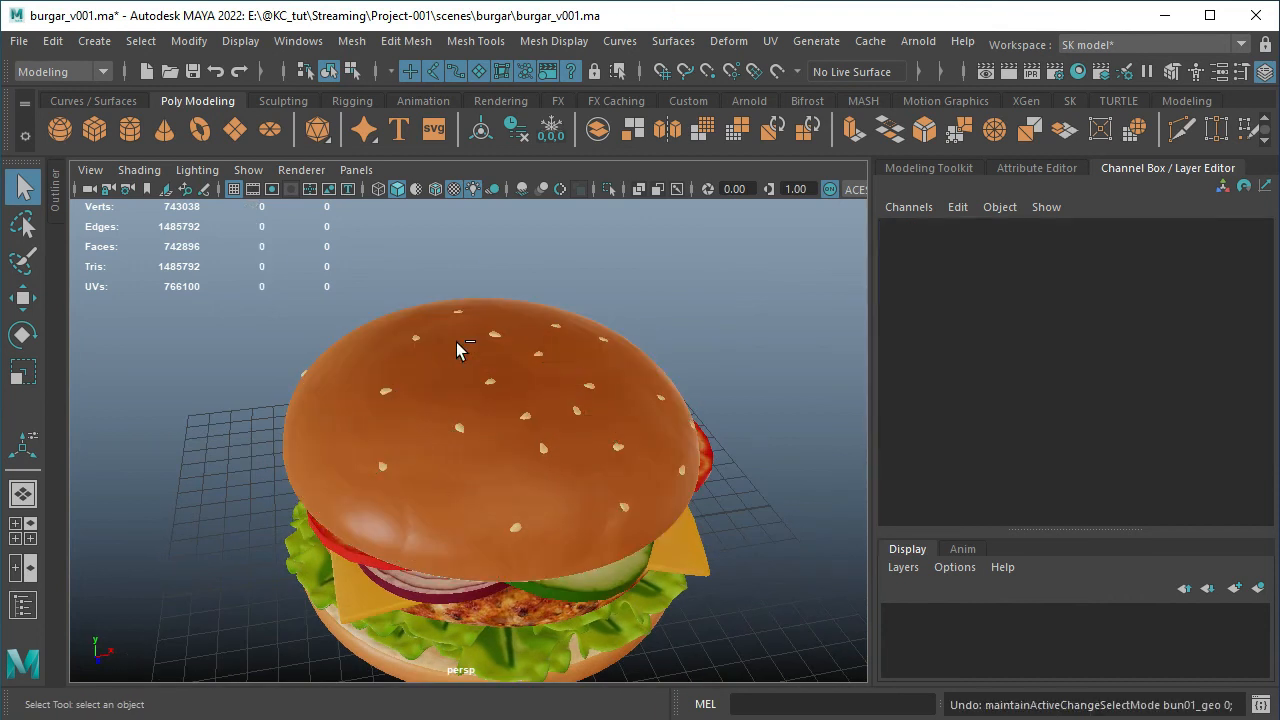
{"action": "left_click", "coordinate": [626, 240]}
{"action": "scroll", "coordinate": [630, 329], "scroll_direction": "down", "scroll_amount": 5}
{"action": "middle_click_drag", "start_coordinate": [617, 329], "coordinate": [600, 309], "text": "alt"}
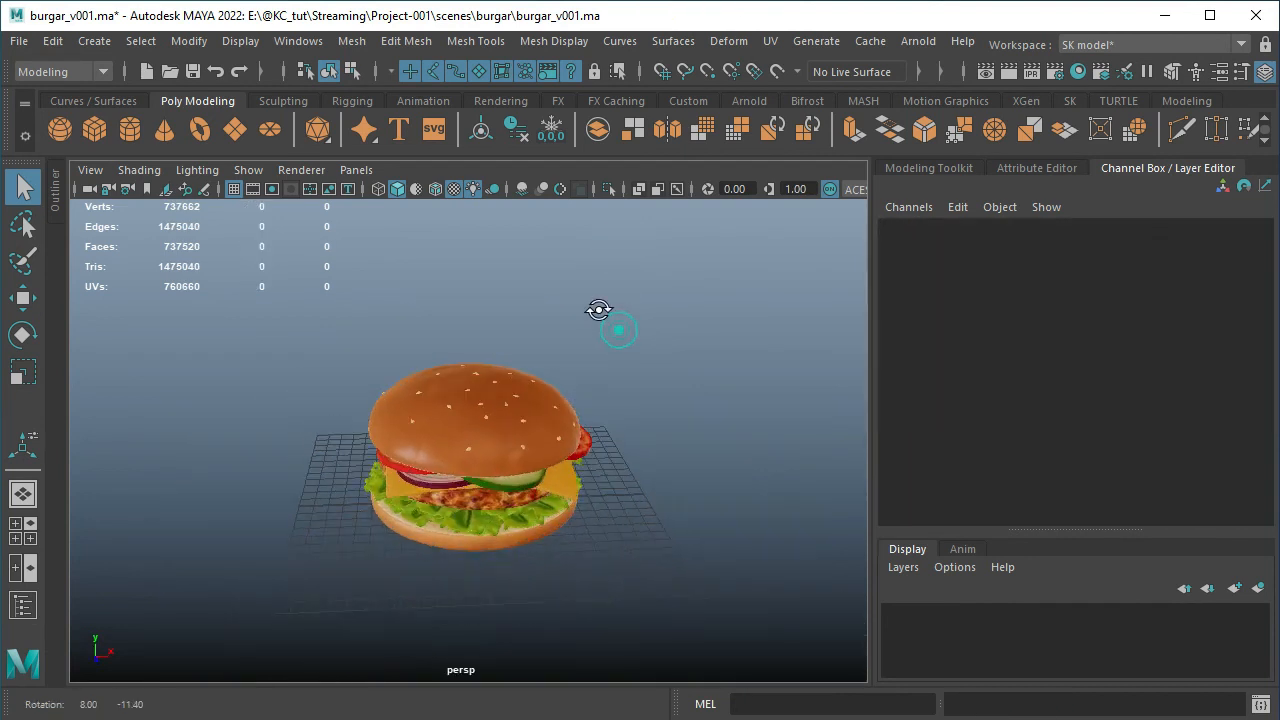
{"action": "middle_click_drag", "start_coordinate": [617, 366], "coordinate": [612, 324], "text": "alt"}
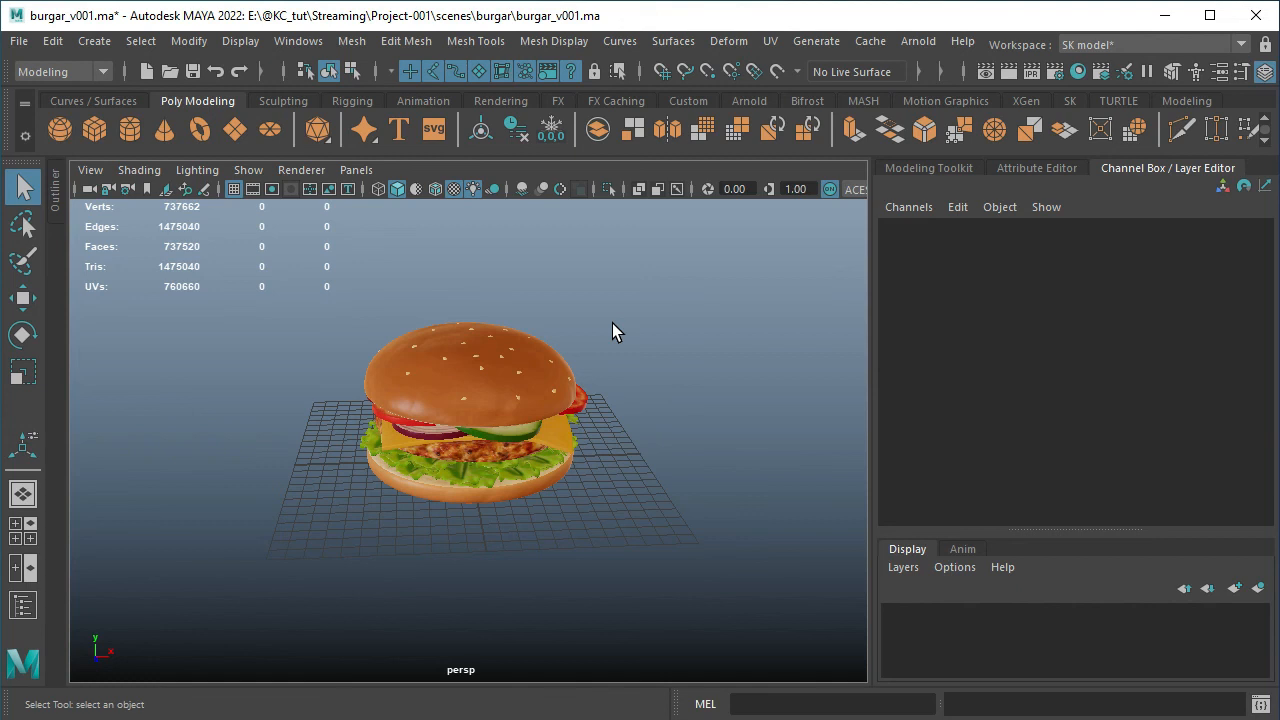
Examine the whole burger model from far away to close up
{"action": "scroll", "coordinate": [517, 380], "scroll_direction": "down", "scroll_amount": 5}
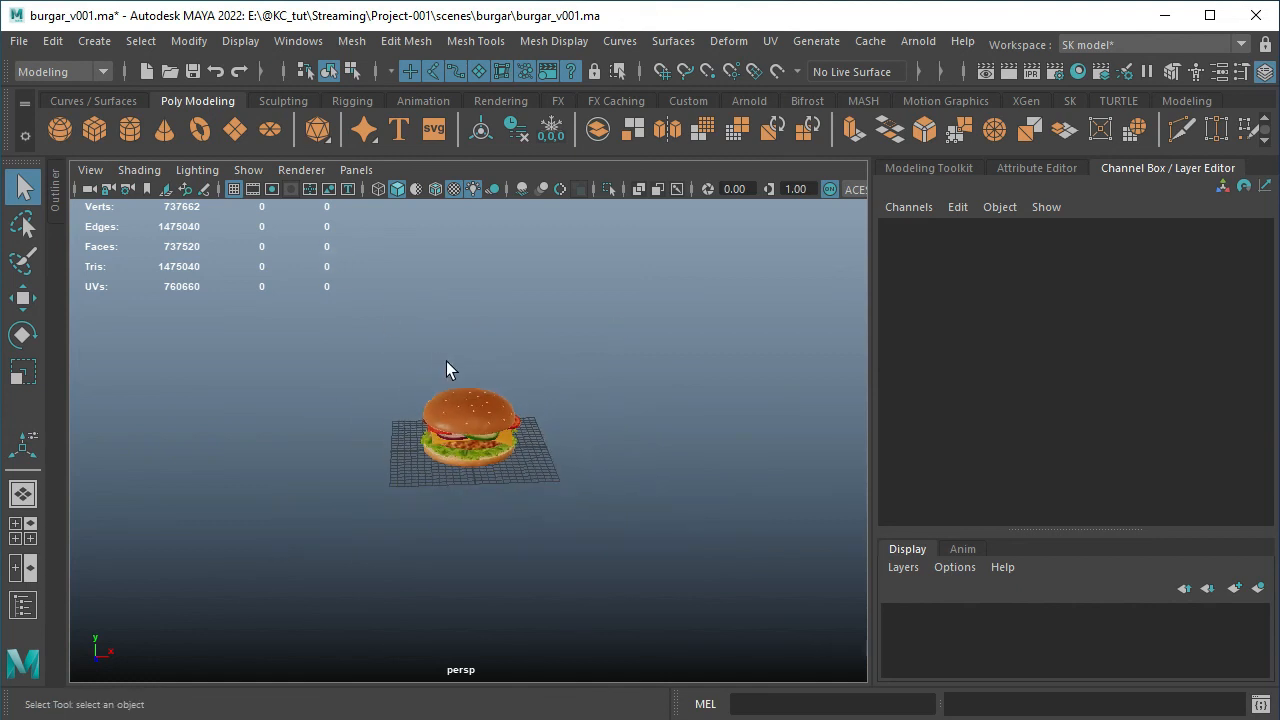
{"action": "middle_click_drag", "start_coordinate": [449, 369], "coordinate": [432, 218], "text": "alt"}
{"action": "right_click_drag", "start_coordinate": [470, 284], "coordinate": [280, 258], "text": "alt"}
{"action": "middle_click_drag", "start_coordinate": [505, 408], "coordinate": [494, 320], "text": "alt"}
{"action": "right_click_drag", "start_coordinate": [504, 310], "coordinate": [478, 304], "text": "alt"}
{"action": "left_click_drag", "start_coordinate": [478, 304], "coordinate": [489, 317], "text": "alt"}
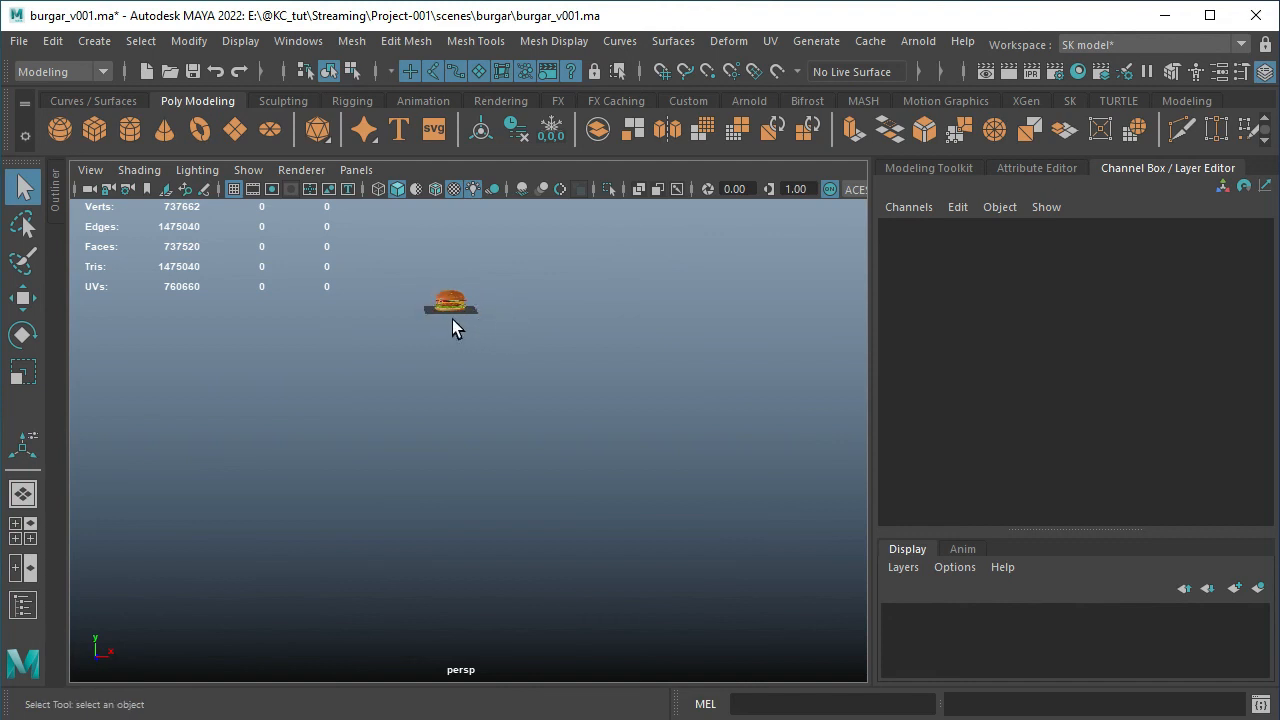
{"action": "right_click_drag", "start_coordinate": [472, 315], "coordinate": [611, 428], "text": "alt"}
{"action": "middle_click_drag", "start_coordinate": [533, 318], "coordinate": [551, 540], "text": "alt"}
{"action": "middle_click_drag", "start_coordinate": [526, 371], "coordinate": [541, 530], "text": "alt"}
{"action": "right_click_drag", "start_coordinate": [518, 490], "coordinate": [797, 543], "text": "alt"}
{"action": "middle_click_drag", "start_coordinate": [721, 467], "coordinate": [720, 361], "text": "alt"}
{"action": "right_click_drag", "start_coordinate": [587, 457], "coordinate": [620, 503], "text": "alt"}
{"action": "middle_click_drag", "start_coordinate": [620, 503], "coordinate": [635, 350], "text": "alt"}
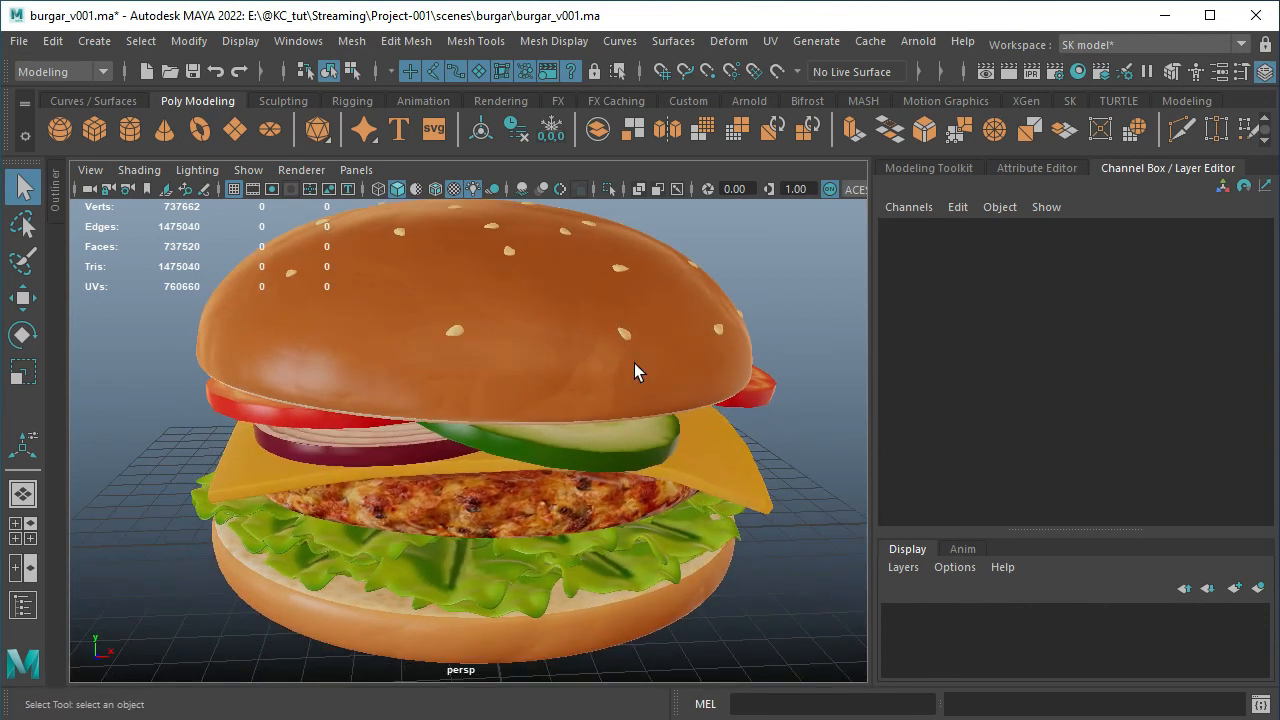
Examine the burger's layers, from the bottom bun and lettuce to the top bun, from several sides
{"action": "mouse_move", "coordinate": [634, 363]}
{"action": "left_mouse_down", "text": "alt"}
{"action": "mouse_move", "coordinate": [620, 394]}
{"action": "mouse_move", "coordinate": [623, 371]}
{"action": "left_mouse_up", "text": "alt"}
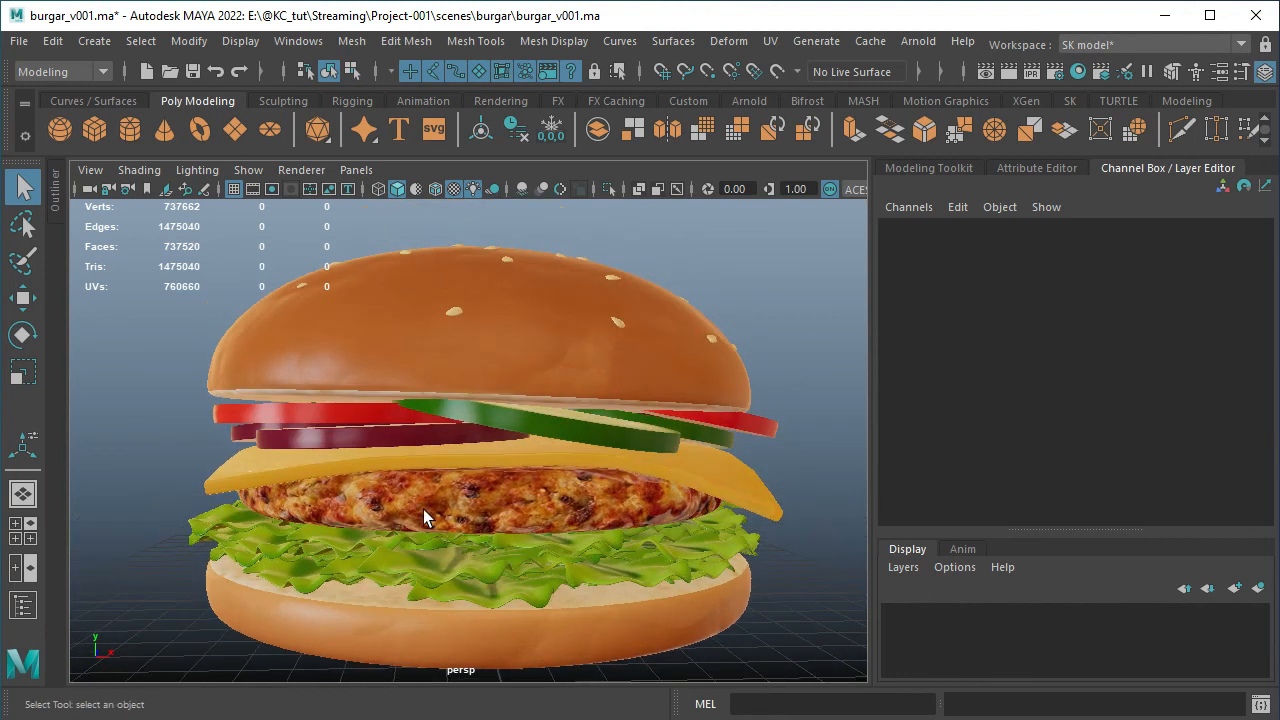
{"action": "left_click_drag", "start_coordinate": [571, 509], "coordinate": [524, 488], "text": "alt"}
{"action": "right_click_drag", "start_coordinate": [531, 521], "coordinate": [688, 588], "text": "alt"}
{"action": "middle_click_drag", "start_coordinate": [610, 552], "coordinate": [614, 494], "text": "alt"}
{"action": "right_click_drag", "start_coordinate": [526, 503], "coordinate": [400, 488], "text": "alt"}
{"action": "left_click_drag", "start_coordinate": [420, 497], "coordinate": [482, 545], "text": "alt"}
{"action": "right_click_drag", "start_coordinate": [487, 482], "coordinate": [400, 430], "text": "alt"}
{"action": "left_click_drag", "start_coordinate": [515, 370], "coordinate": [487, 423], "text": "alt"}
Select the top bun to check its wireframe, and clear the selection for a full view of the burger
{"action": "left_click", "coordinate": [487, 423]}
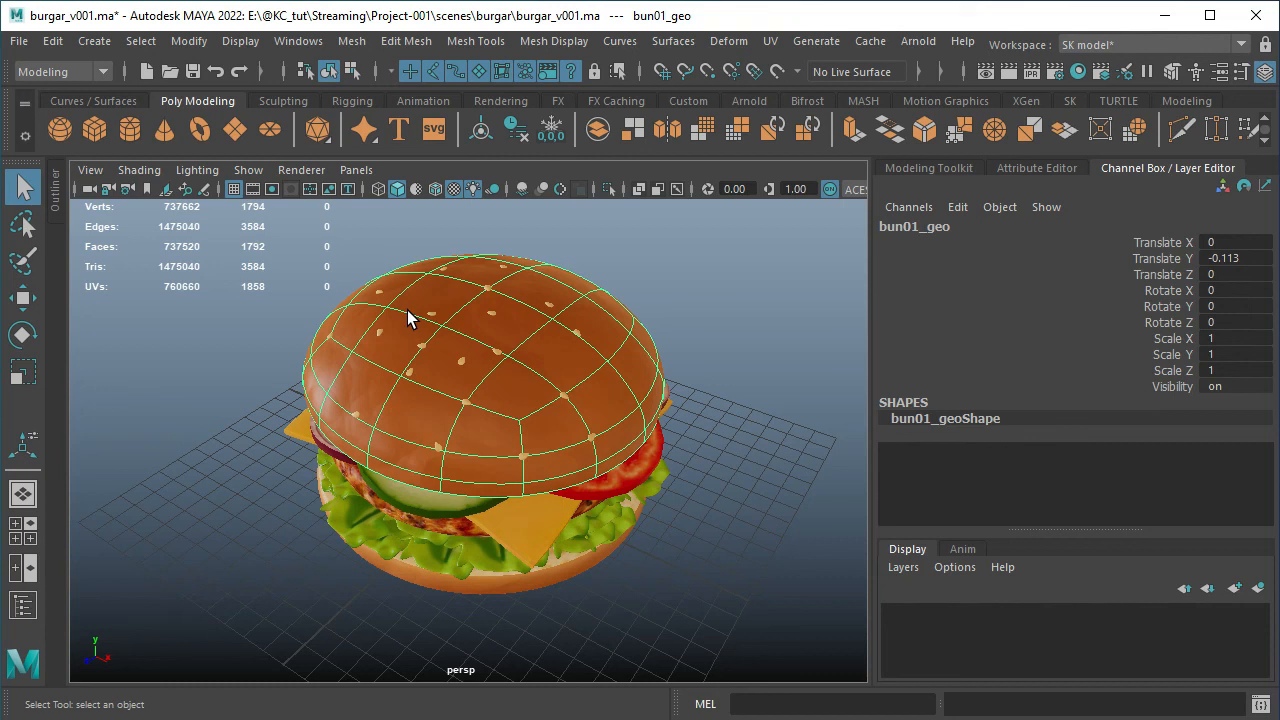
{"action": "left_click", "coordinate": [676, 276]}
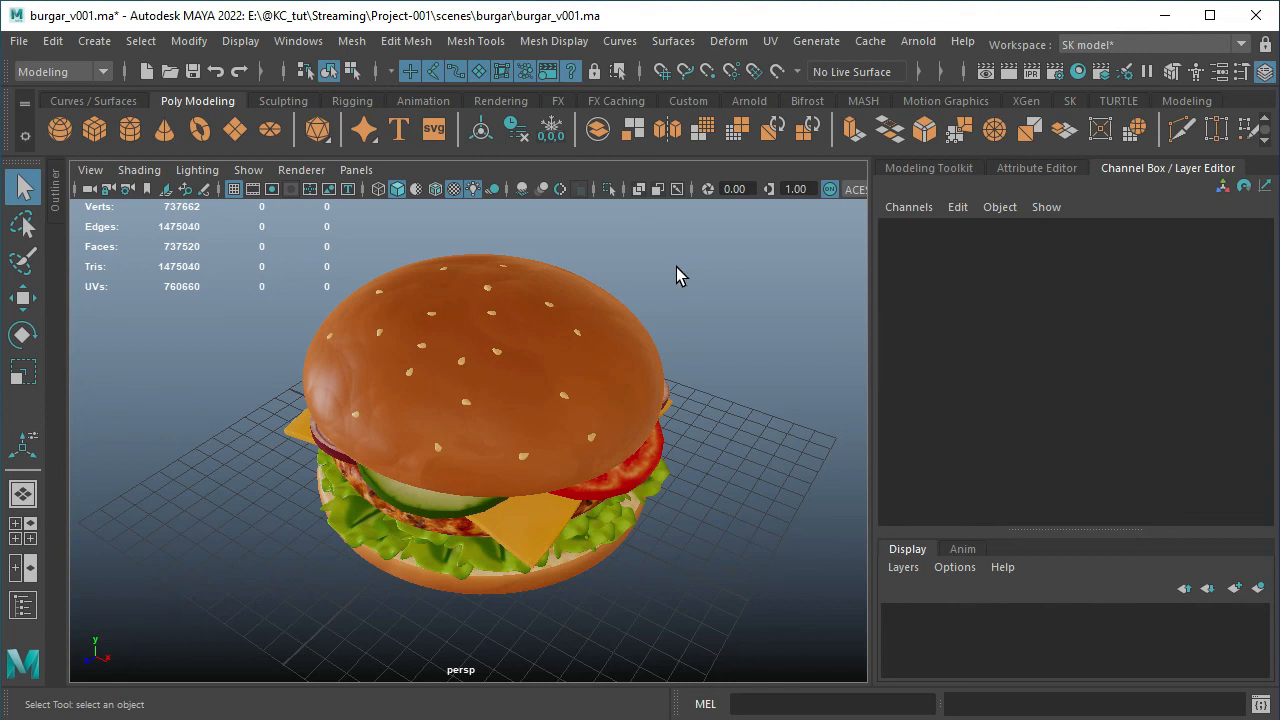
{"action": "left_click_drag", "start_coordinate": [676, 276], "coordinate": [593, 375], "text": "alt"}
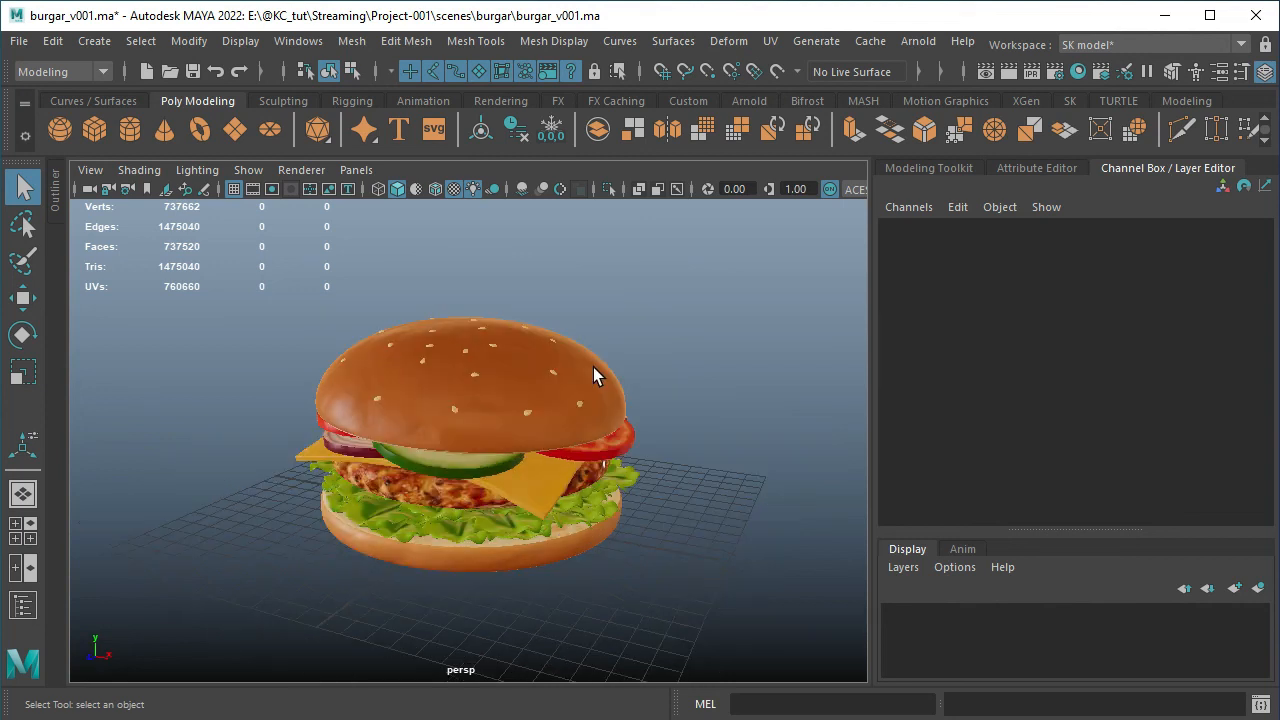